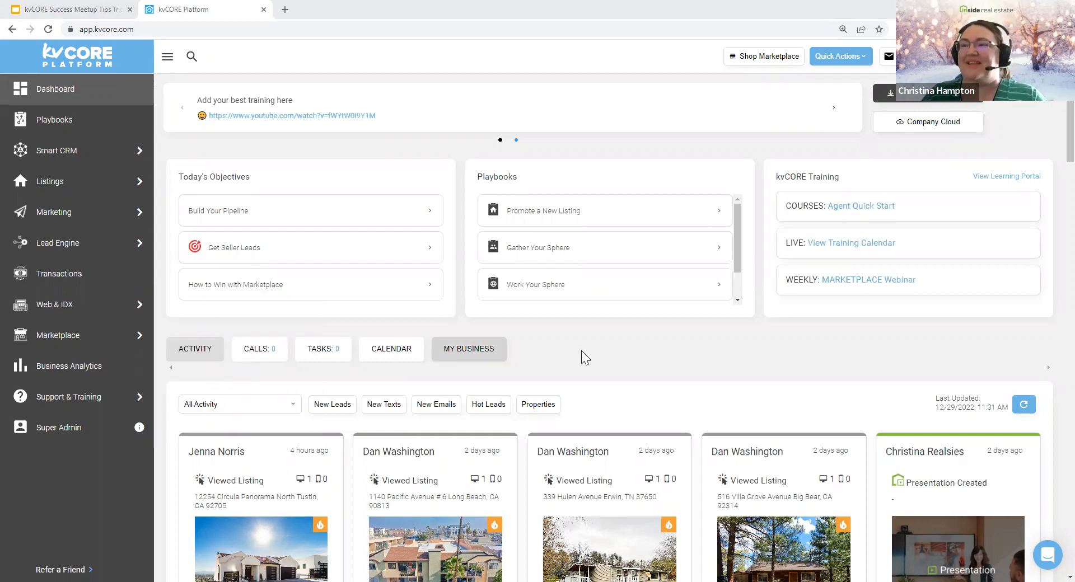
Step: Open the Marketing overview page with all marketing tools and features
{"action": "left_click", "coordinate": [80, 221]}
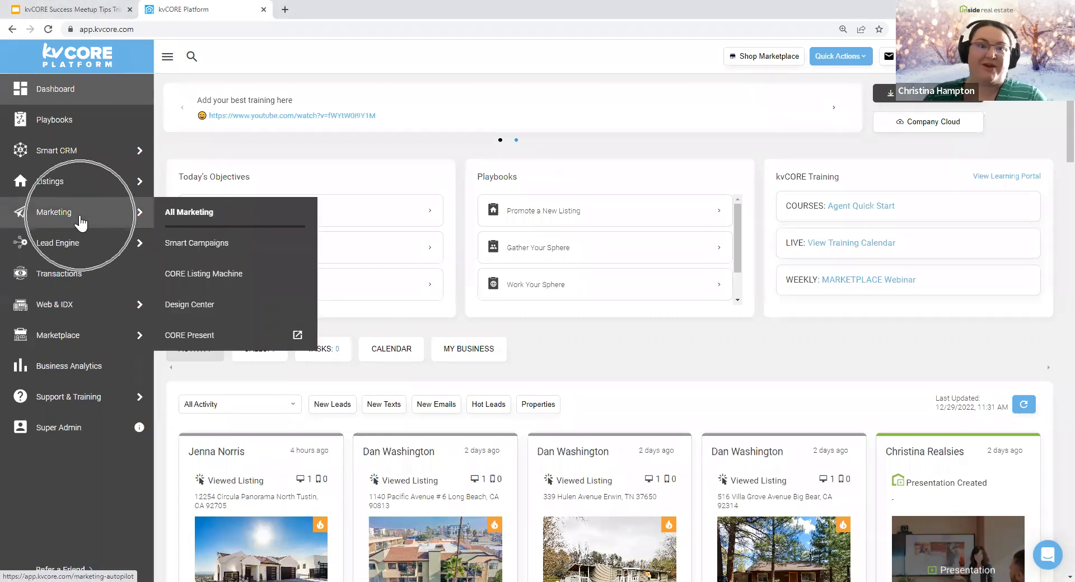
{"action": "left_click", "coordinate": [80, 221]}
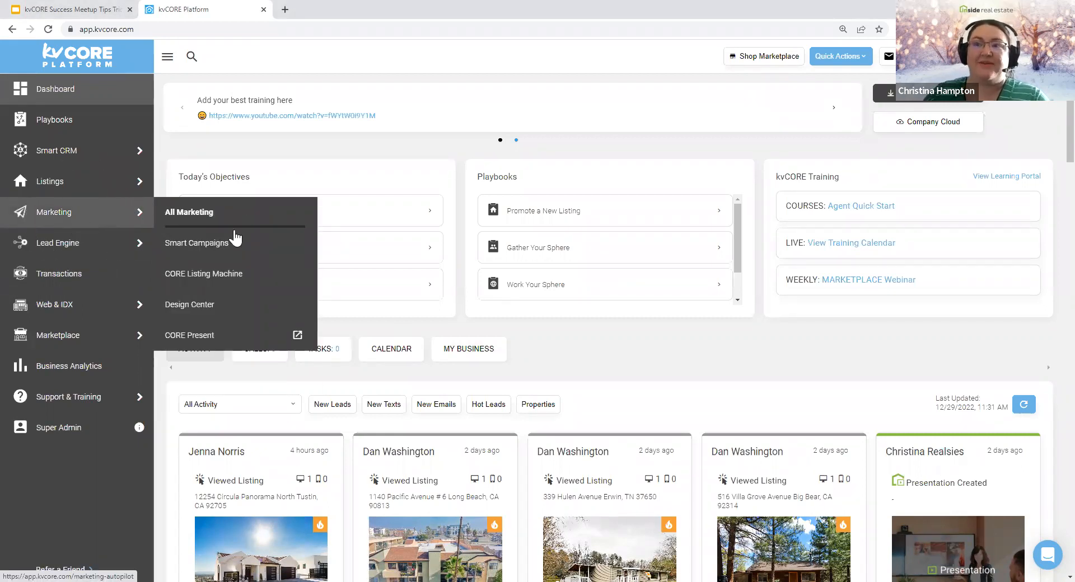
{"action": "left_click", "coordinate": [214, 251]}
{"action": "left_click", "coordinate": [213, 251]}
{"action": "left_click", "coordinate": [213, 247]}
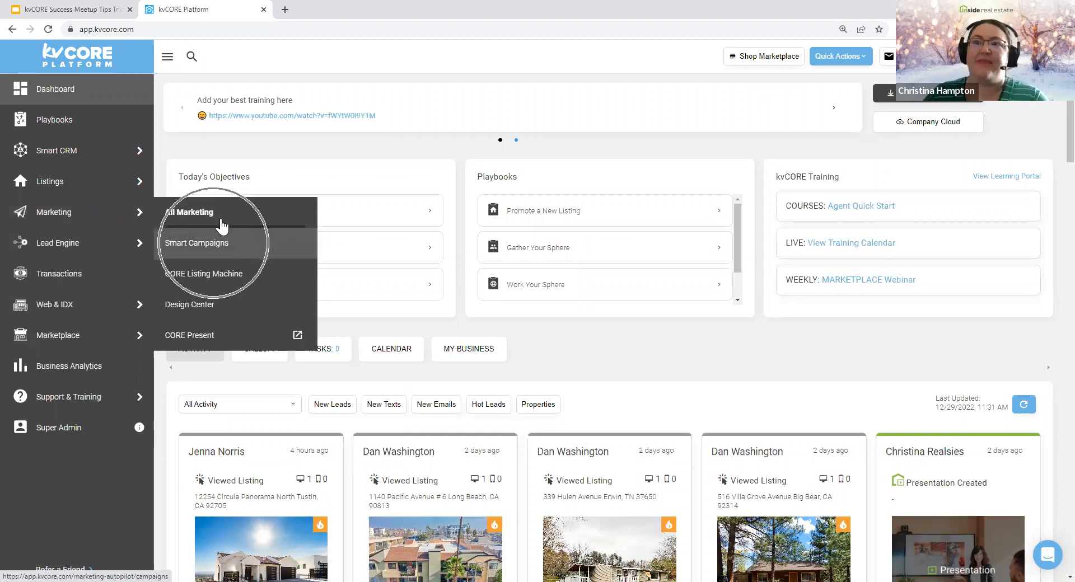
{"action": "left_click", "coordinate": [62, 217]}
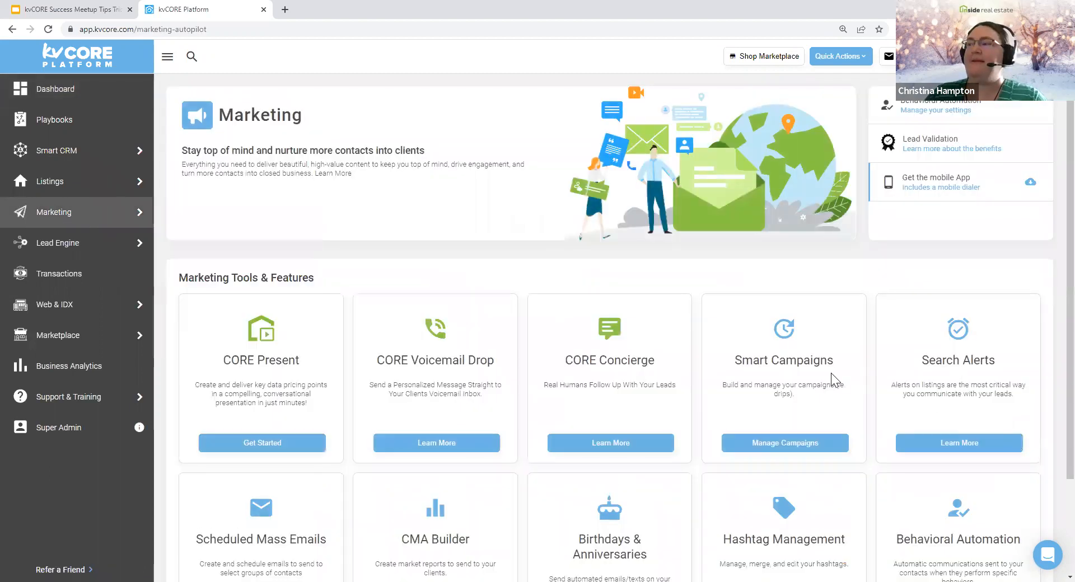
Step: Open the Smart Campaigns manager from the marketing tools to list all own campaigns
{"action": "left_click_drag", "start_coordinate": [765, 386], "coordinate": [736, 362]}
{"action": "triple_click", "coordinate": [737, 361]}
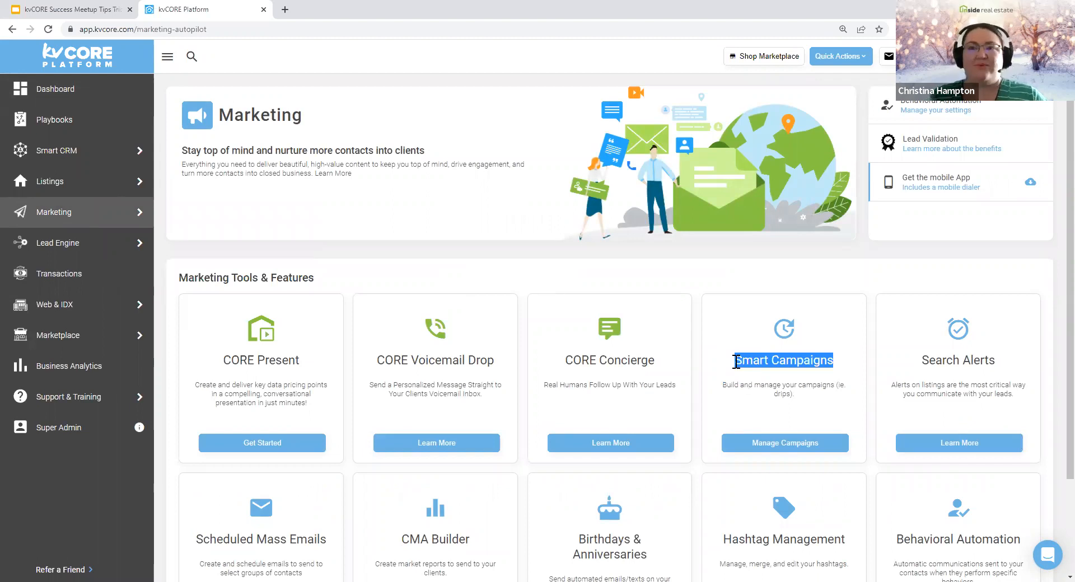
{"action": "mouse_move", "coordinate": [54, 219]}
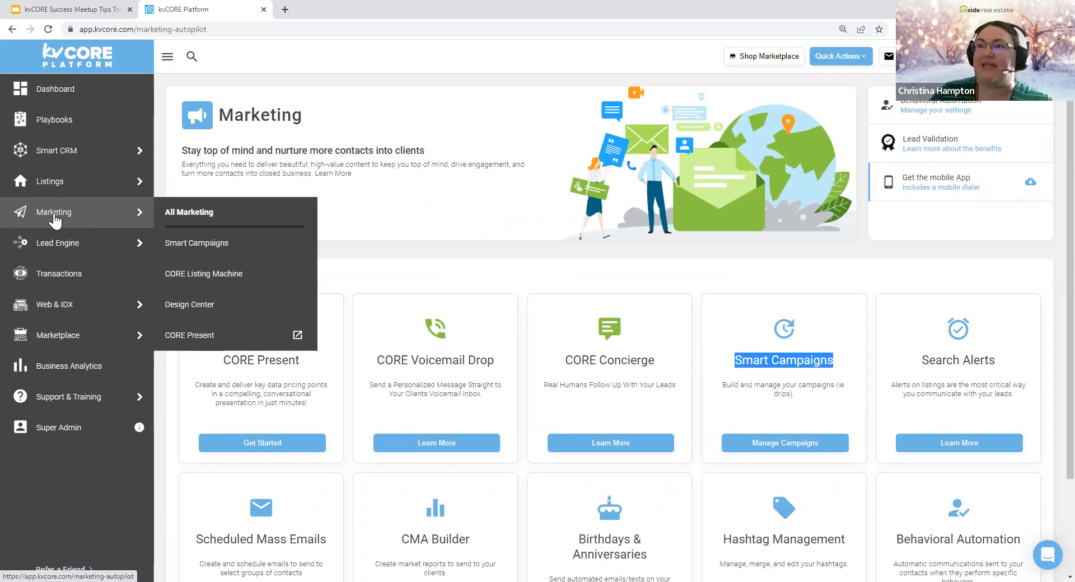
{"action": "left_click", "coordinate": [750, 360]}
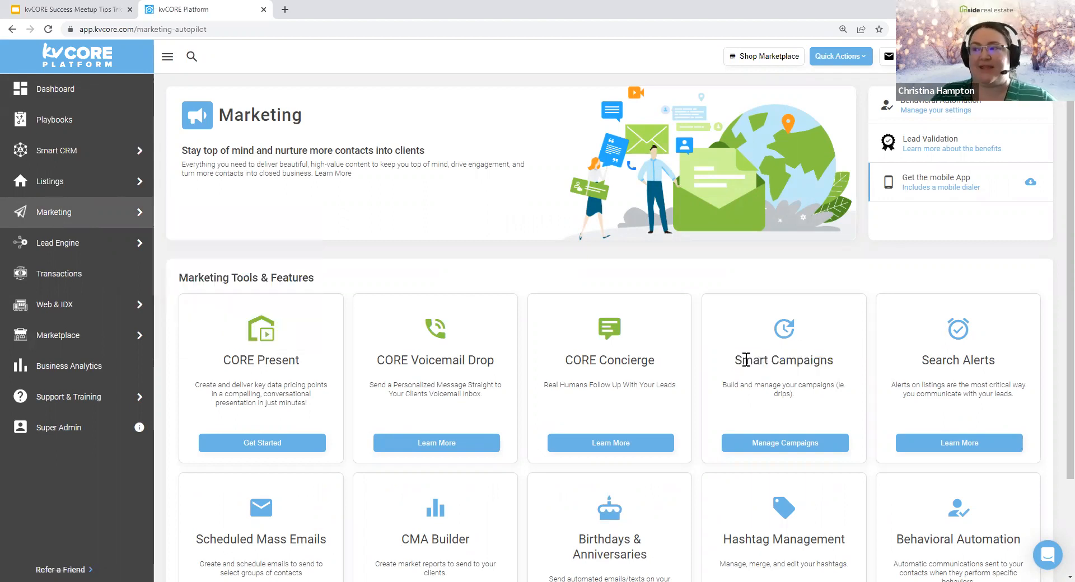
{"action": "triple_click", "coordinate": [838, 361]}
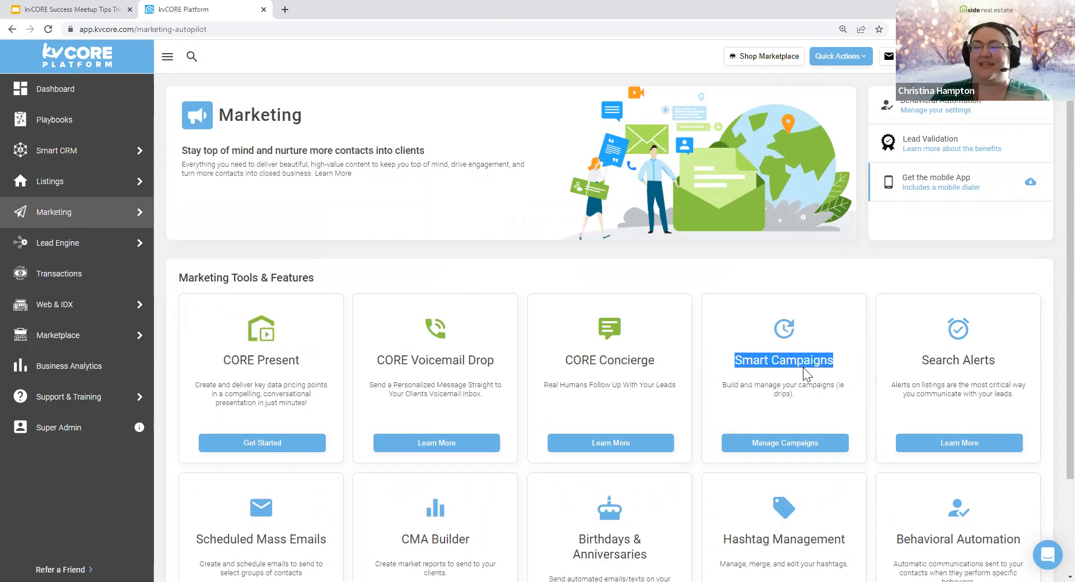
{"action": "left_click", "coordinate": [784, 443]}
{"action": "left_click", "coordinate": [783, 443]}
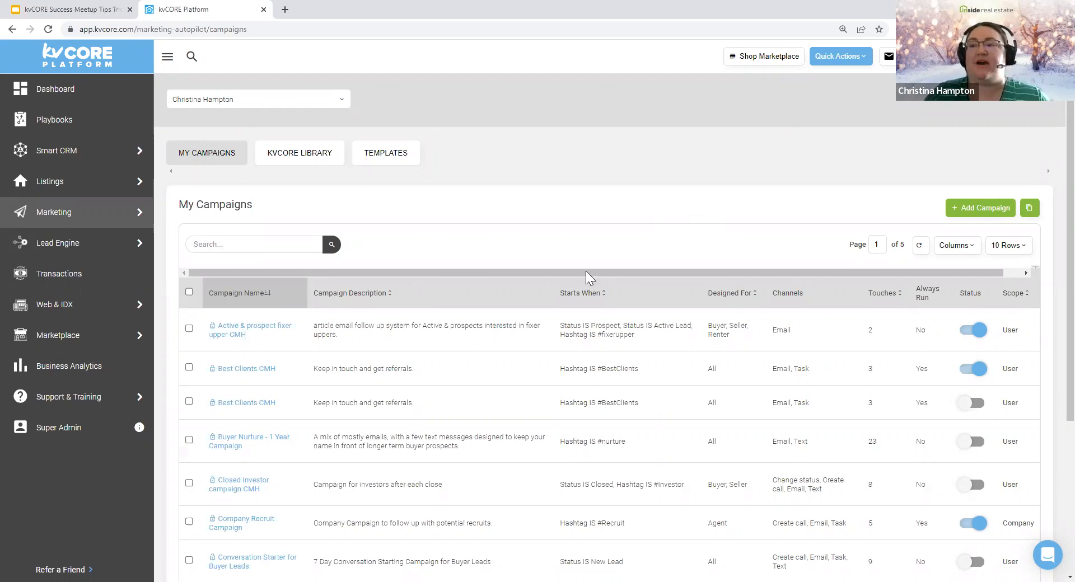
Step: Check the start conditions in the My Campaigns list and open the team-scope Default Closed campaign
{"action": "left_click_drag", "start_coordinate": [559, 297], "coordinate": [606, 305]}
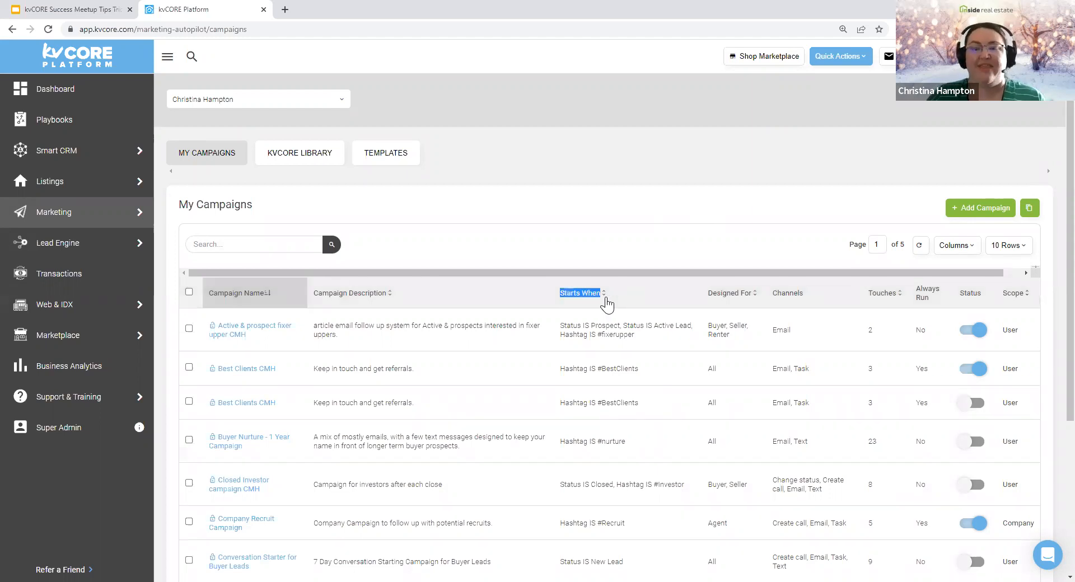
{"action": "left_click", "coordinate": [628, 207]}
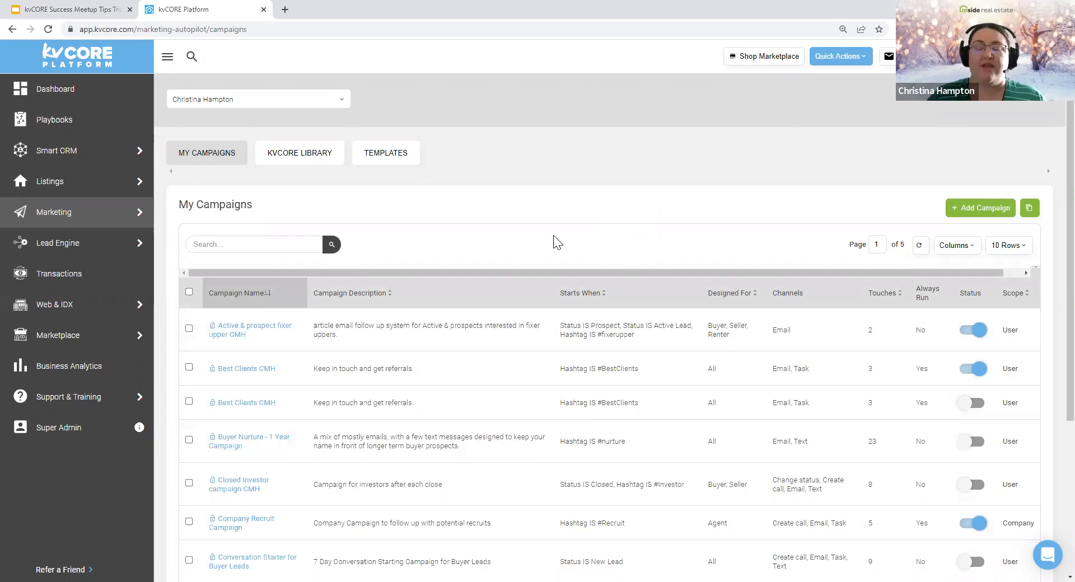
{"action": "scroll", "coordinate": [557, 242], "scroll_direction": "down", "scroll_amount": 4}
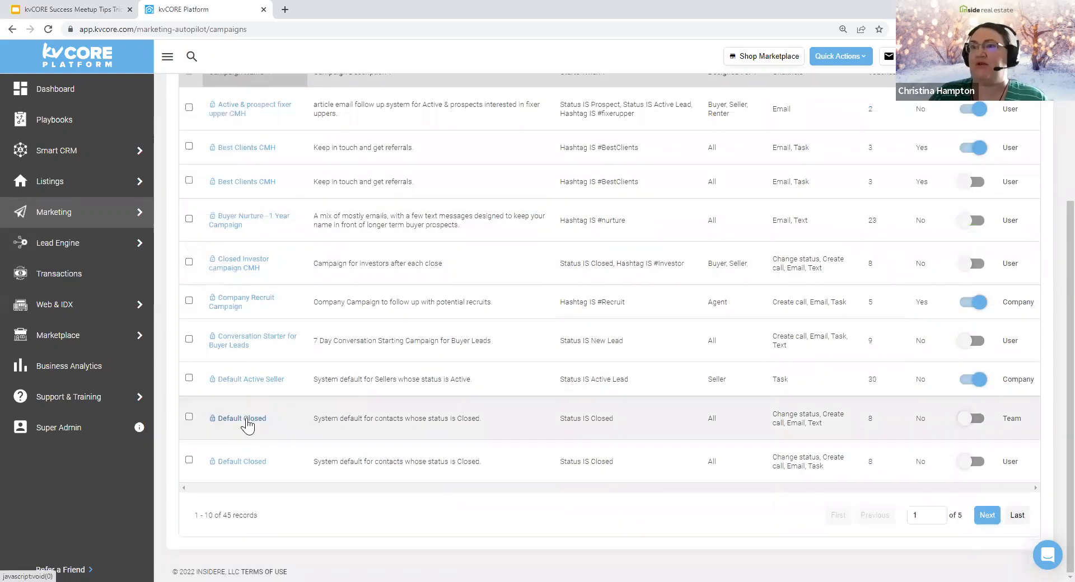
{"action": "left_click", "coordinate": [246, 420]}
Step: Examine the timing and method of the Default Closed campaign's first actions, from day 30 to day 90
{"action": "triple_click", "coordinate": [217, 379]}
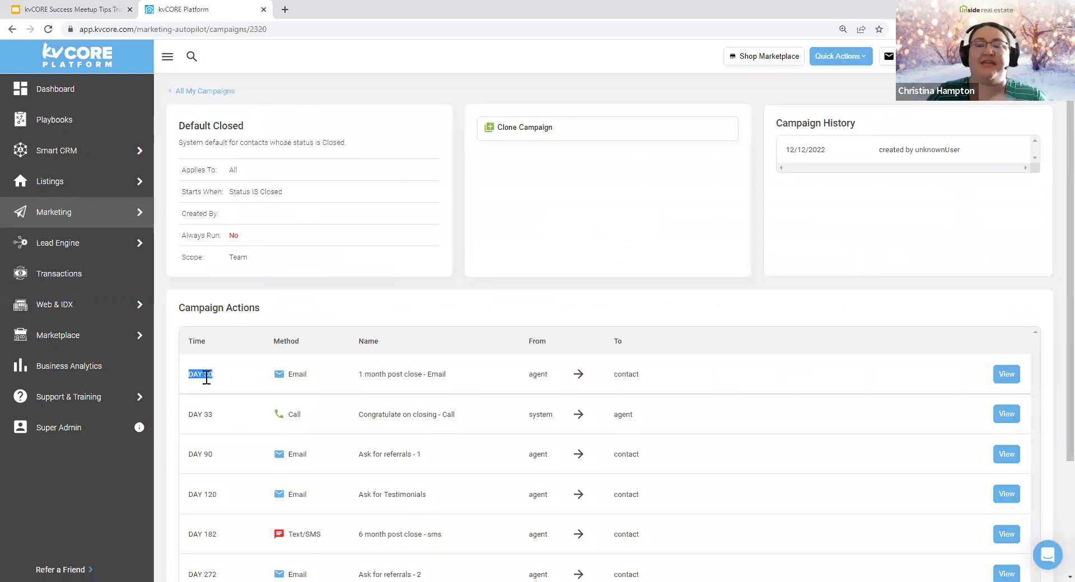
{"action": "left_click_drag", "start_coordinate": [206, 378], "coordinate": [272, 372]}
{"action": "left_click_drag", "start_coordinate": [689, 375], "coordinate": [250, 382]}
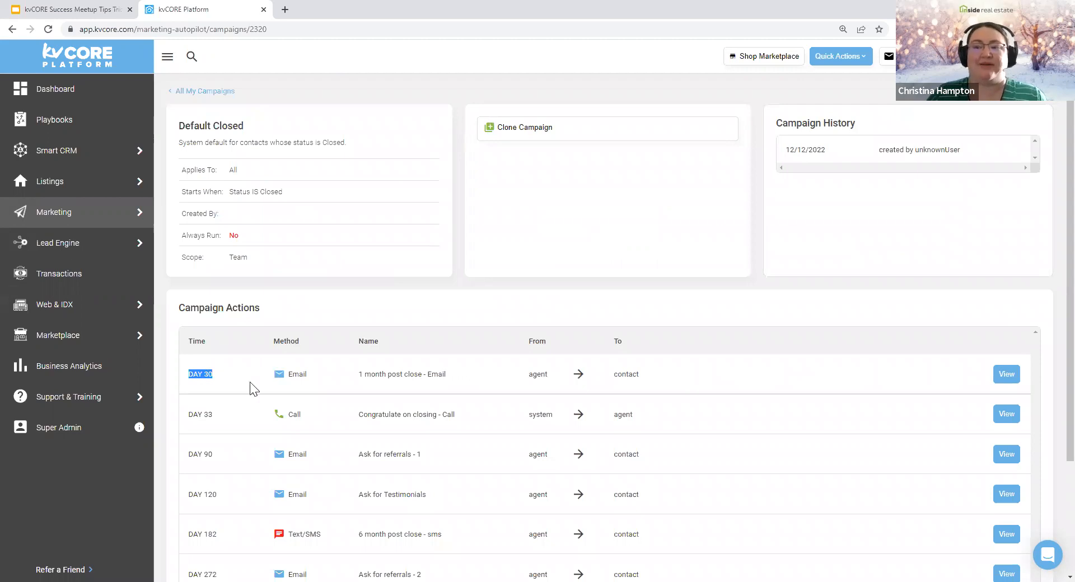
{"action": "left_click_drag", "start_coordinate": [217, 415], "coordinate": [185, 413]}
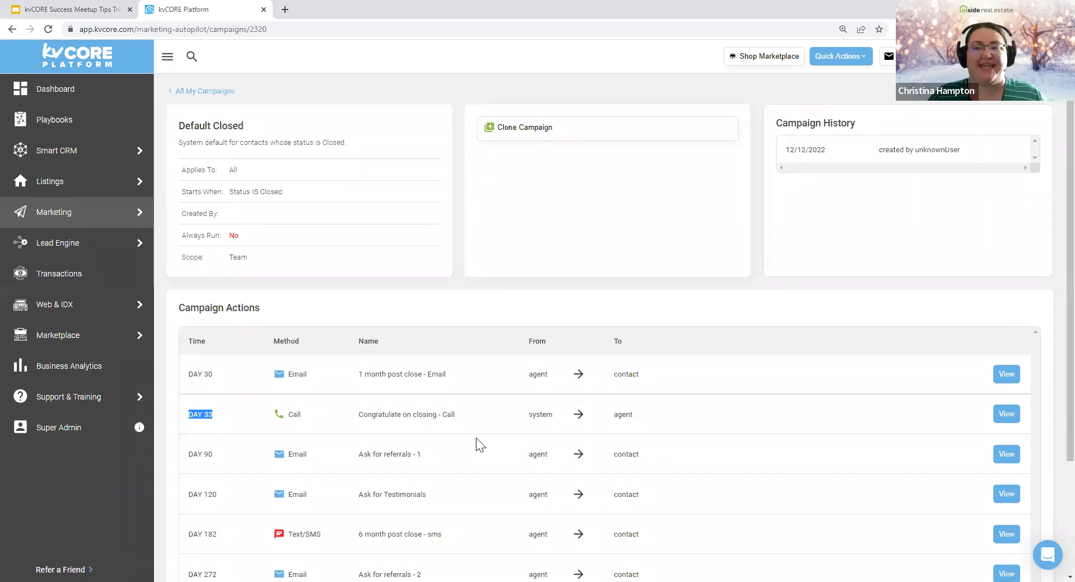
{"action": "left_click", "coordinate": [278, 421]}
{"action": "left_click_drag", "start_coordinate": [277, 417], "coordinate": [262, 419]}
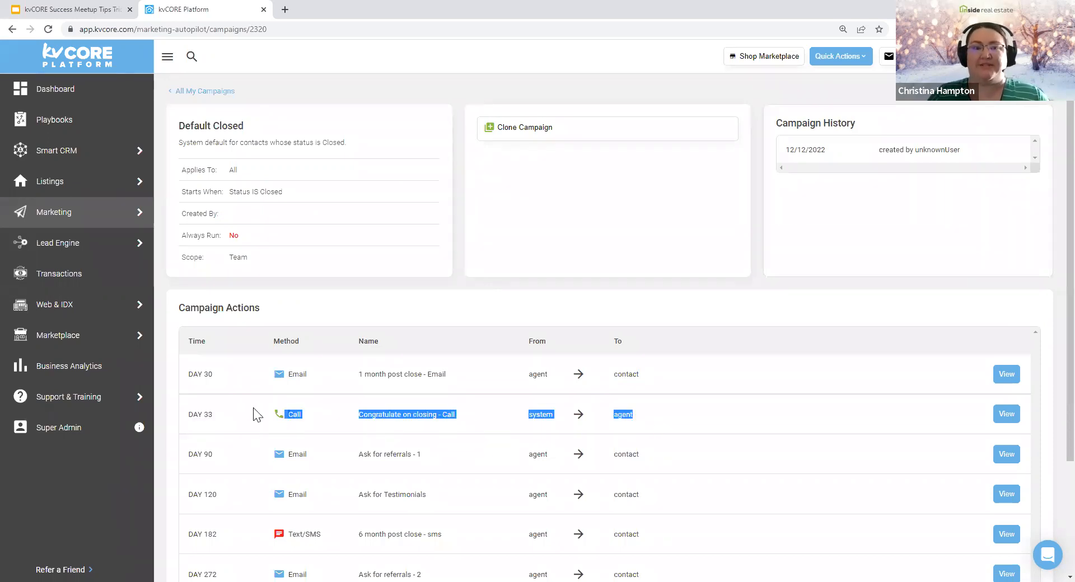
{"action": "left_click_drag", "start_coordinate": [217, 455], "coordinate": [186, 454]}
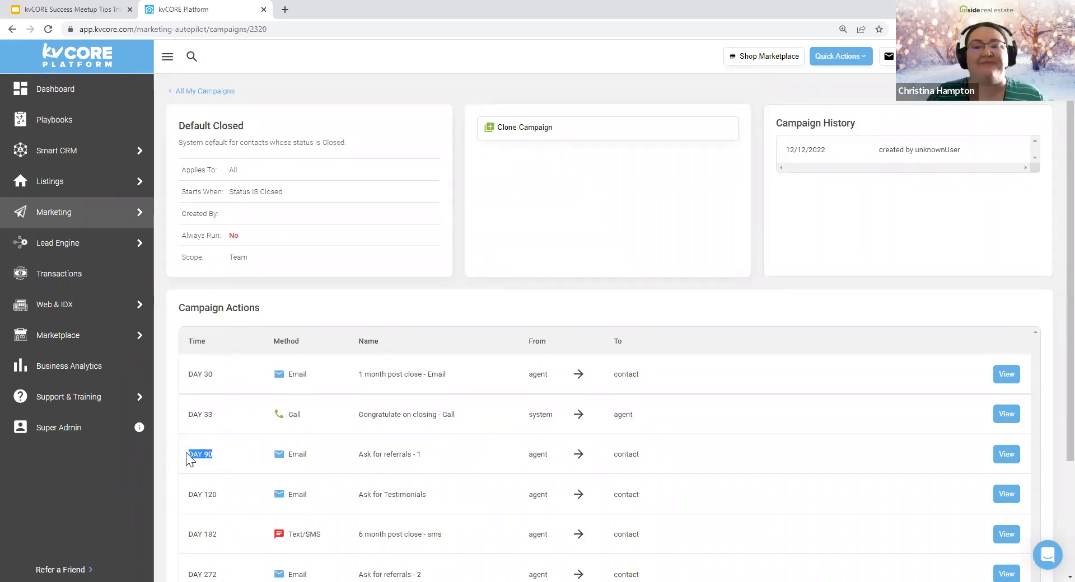
{"action": "left_click_drag", "start_coordinate": [439, 454], "coordinate": [233, 470]}
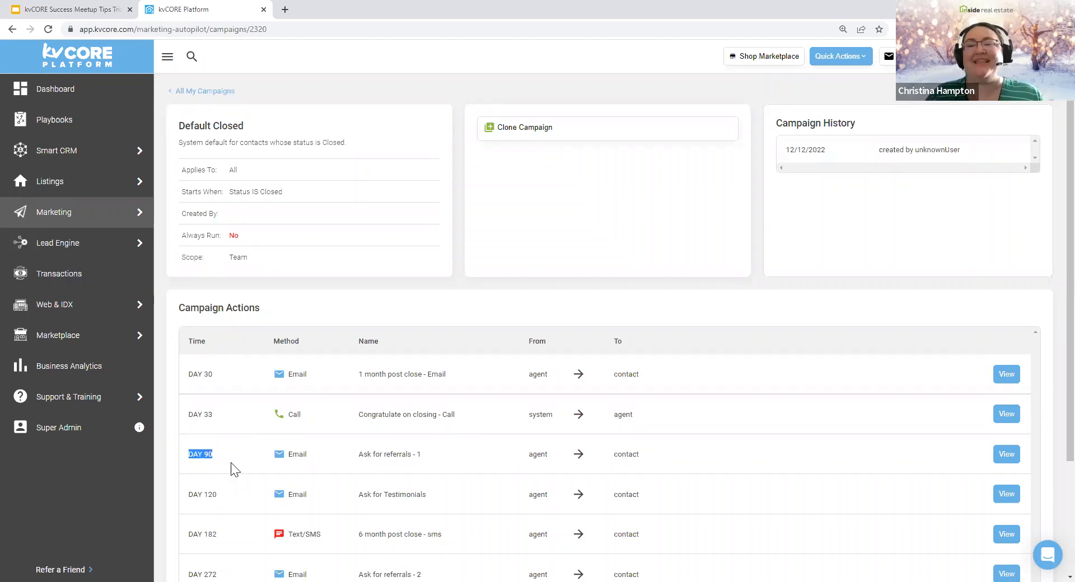
Step: Return to the list of all campaigns and start adding a new campaign
{"action": "left_click", "coordinate": [208, 92]}
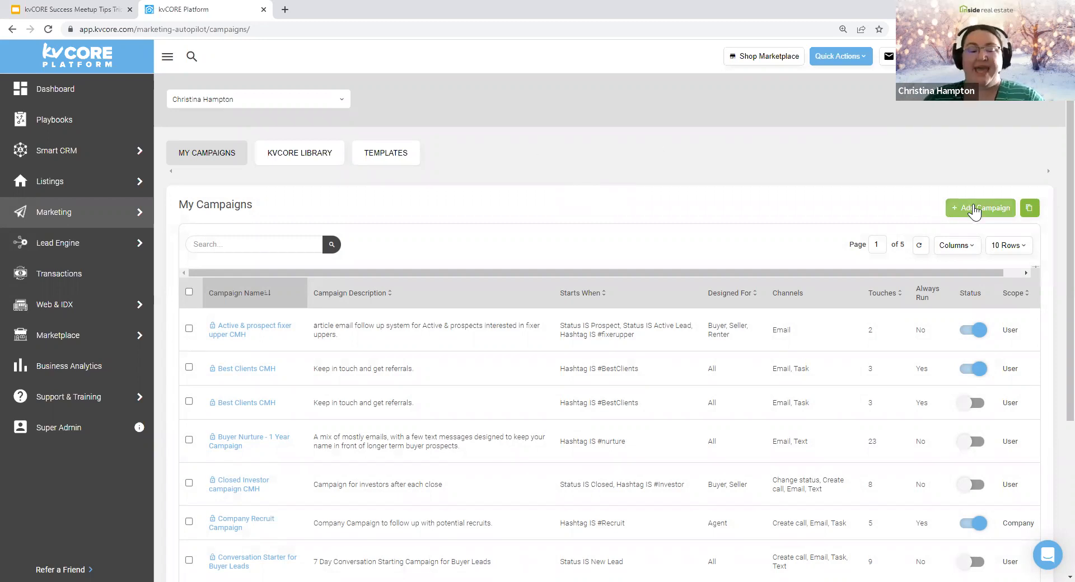
{"action": "left_click", "coordinate": [974, 211]}
{"action": "key", "text": "ctrl"}
{"action": "key", "text": "ctrl"}
{"action": "key", "text": "ctrl"}
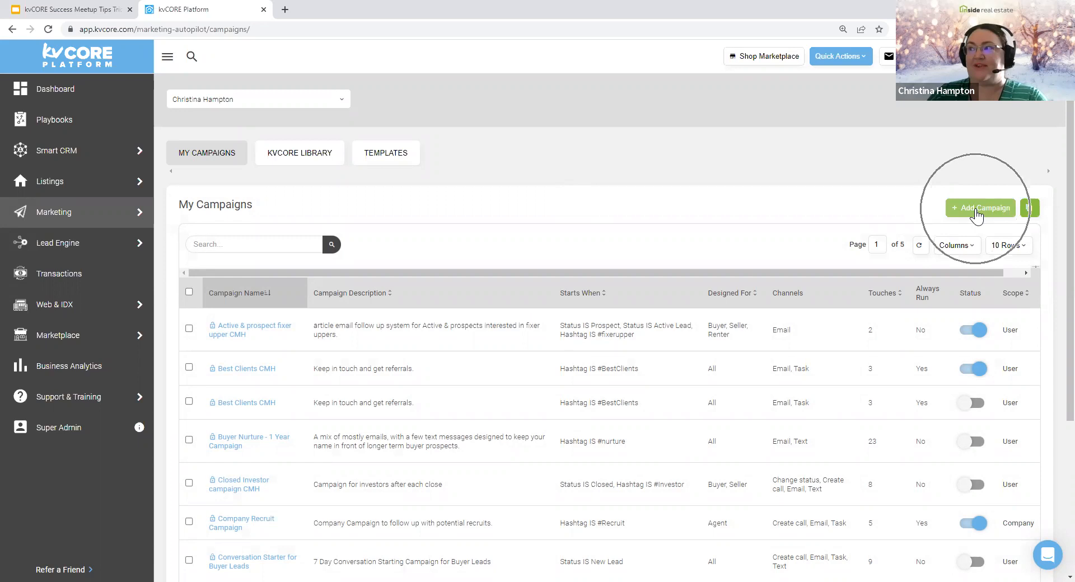
{"action": "left_click", "coordinate": [975, 209]}
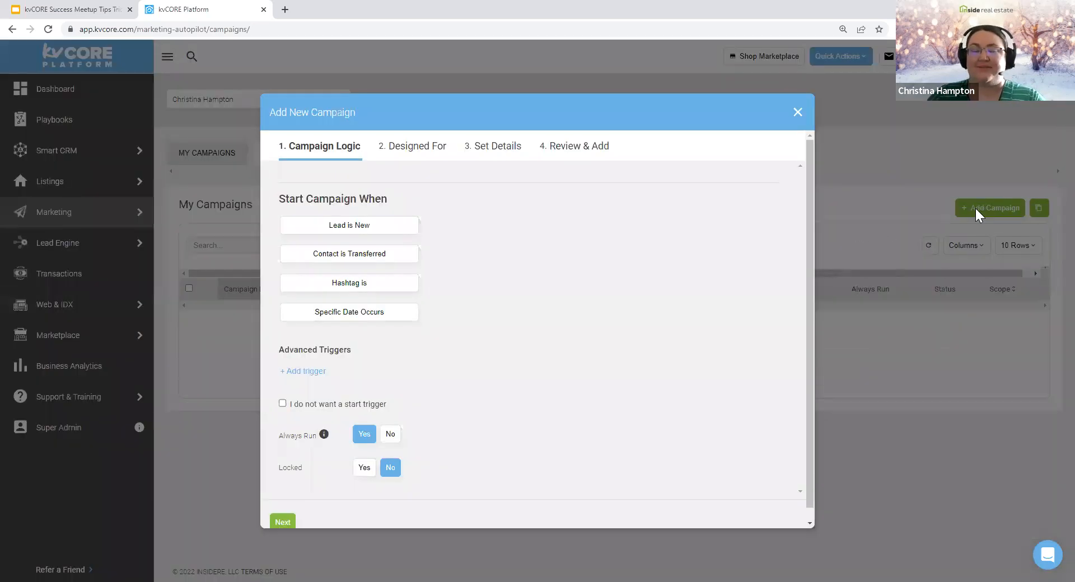
Step: Set the new campaign to start when a specific date occurs
{"action": "left_click_drag", "start_coordinate": [278, 200], "coordinate": [431, 281]}
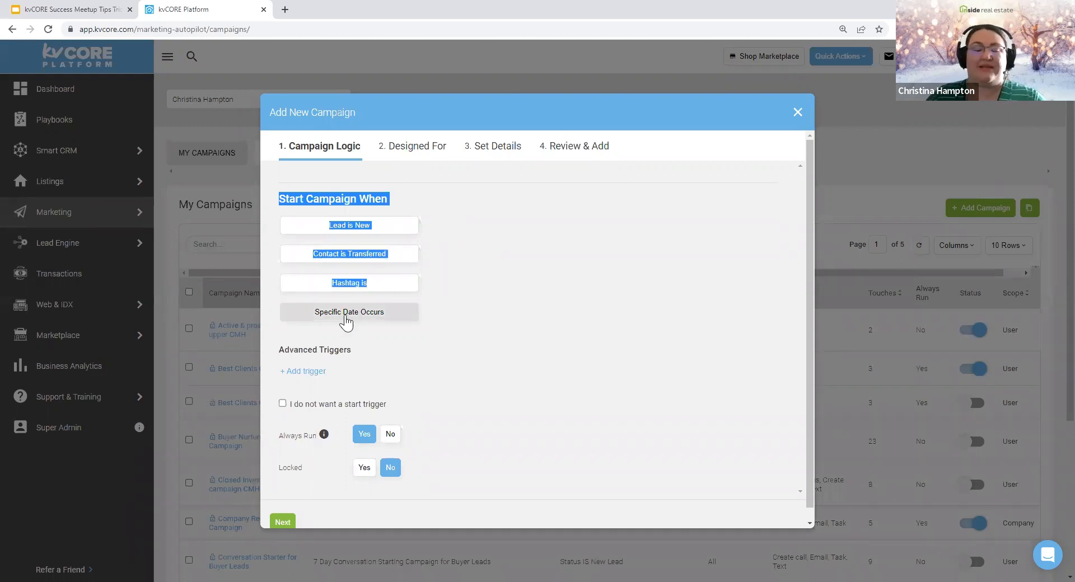
{"action": "left_click", "coordinate": [346, 321]}
{"action": "left_click", "coordinate": [346, 319]}
{"action": "left_click", "coordinate": [346, 319]}
{"action": "left_click", "coordinate": [516, 232]}
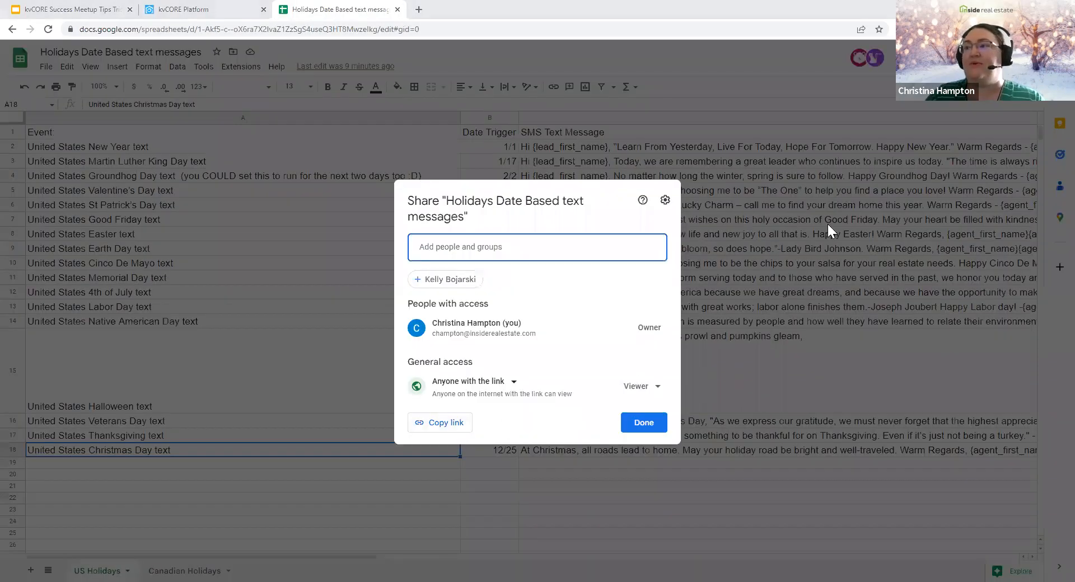
Step: Dismiss the spreadsheet's sharing dialog and select the whole Date Trigger column on the US Holidays sheet
{"action": "left_click", "coordinate": [721, 333]}
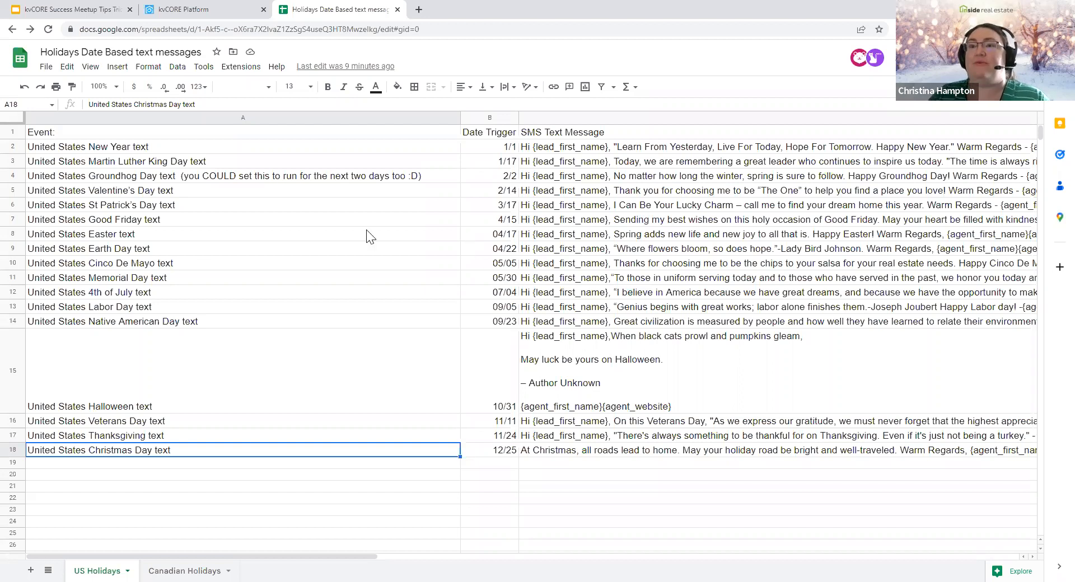
{"action": "left_click", "coordinate": [477, 117]}
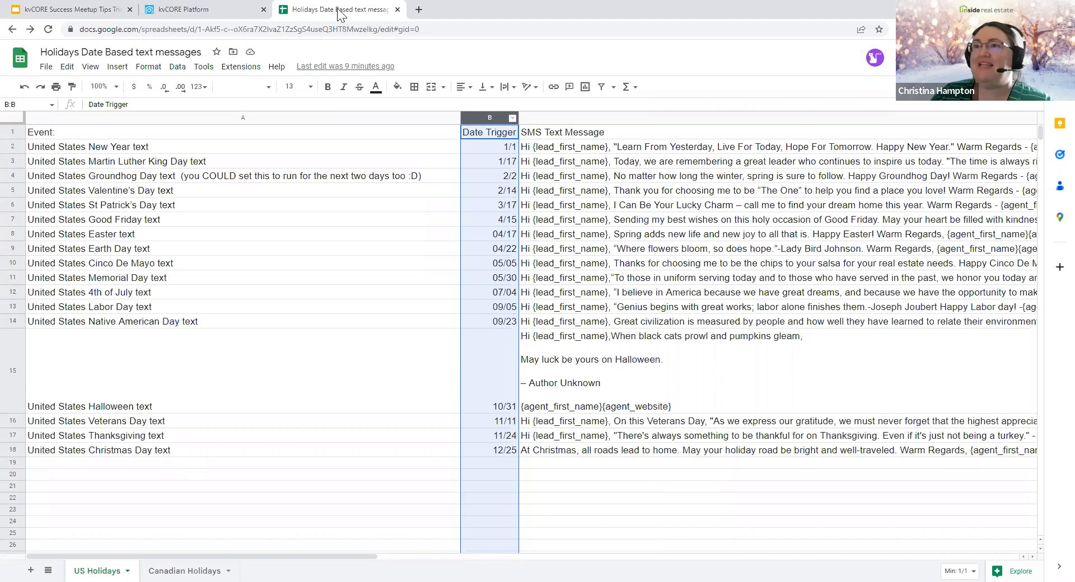
Step: Switch back to kvCORE and set the campaign's date type to Specific Date, starting 01/01/2023 and running annually
{"action": "left_click", "coordinate": [217, 6]}
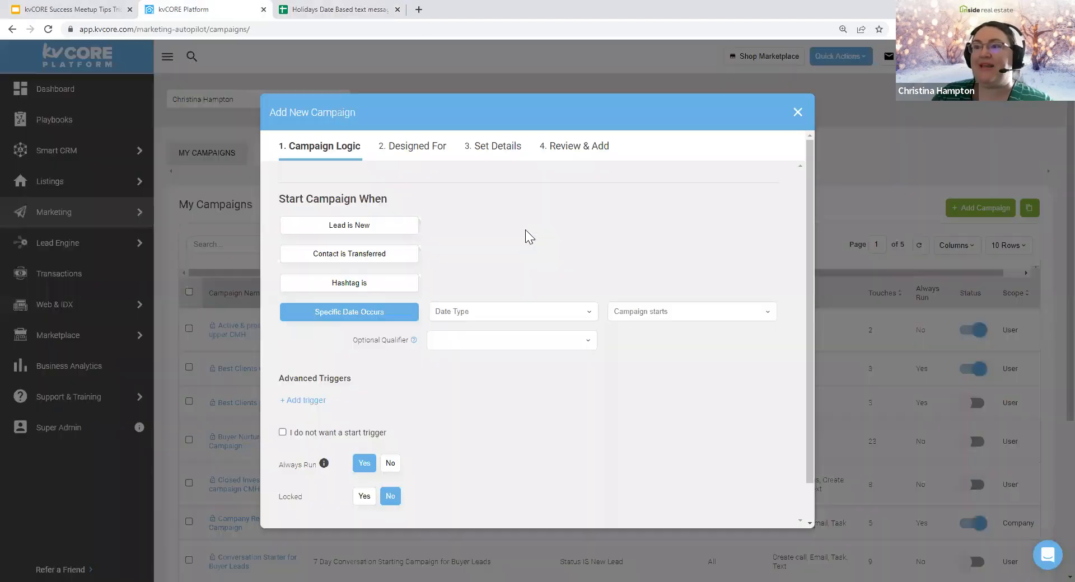
{"action": "left_click", "coordinate": [364, 320]}
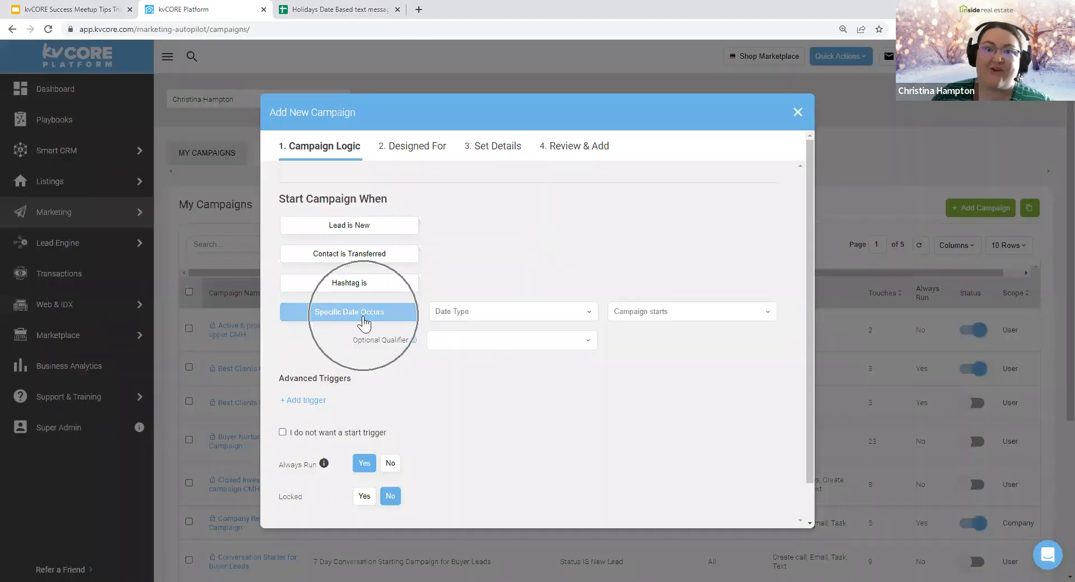
{"action": "left_click", "coordinate": [453, 309]}
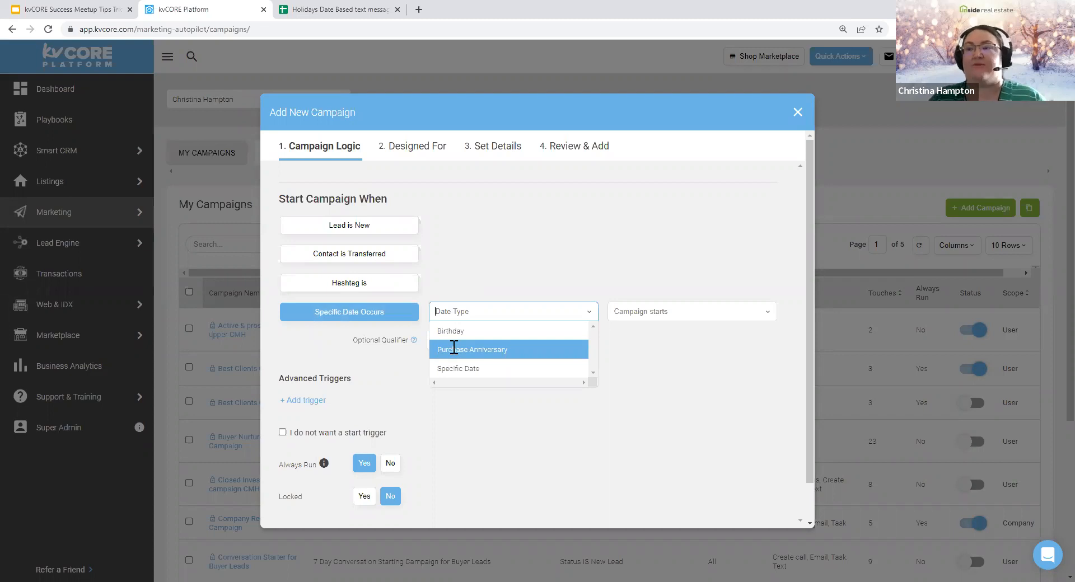
{"action": "left_click", "coordinate": [460, 368]}
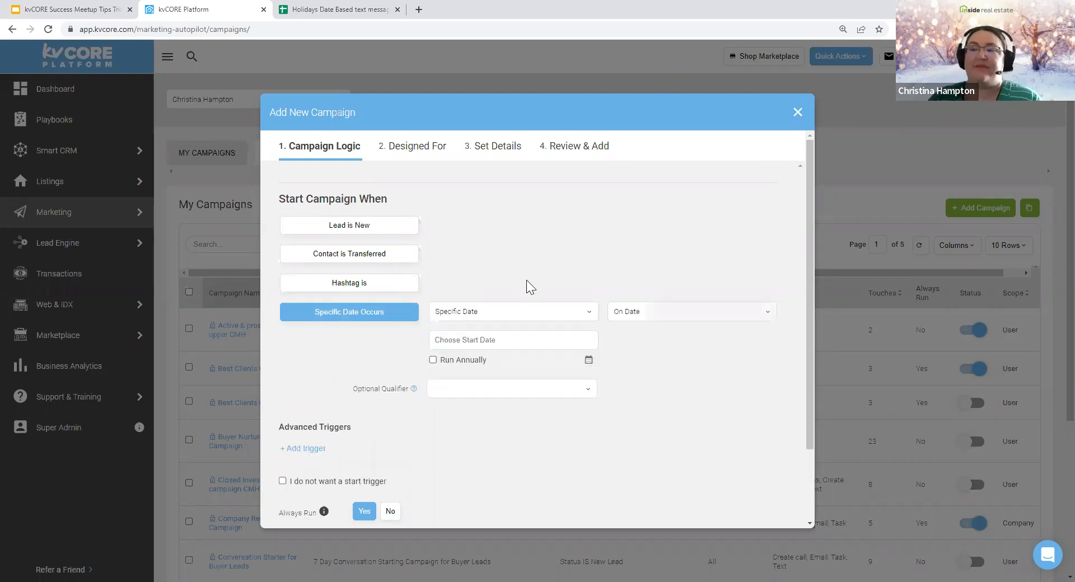
{"action": "left_click", "coordinate": [457, 343]}
{"action": "left_click", "coordinate": [568, 368]}
{"action": "left_click", "coordinate": [566, 417]}
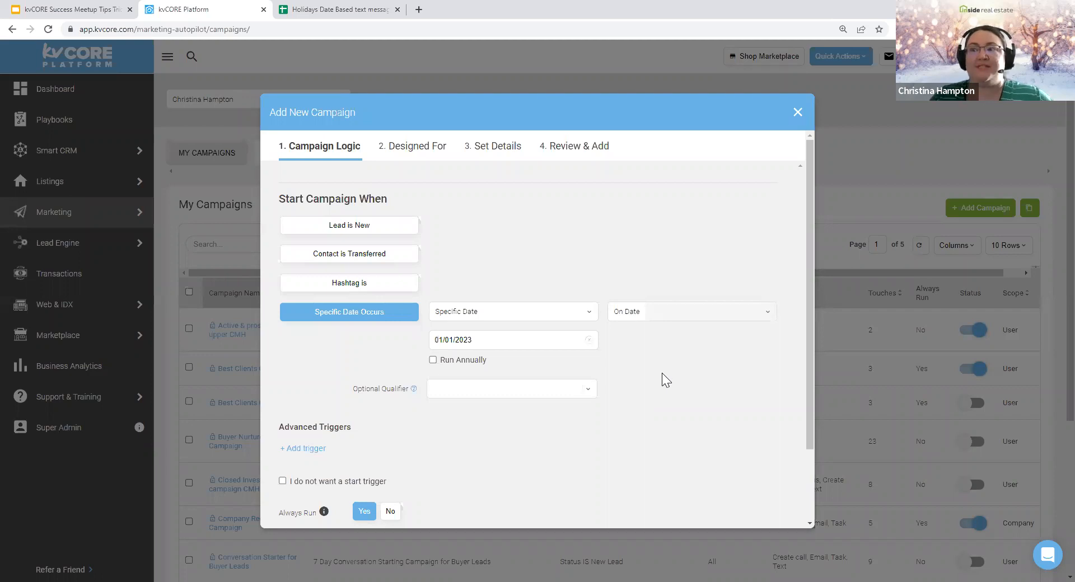
{"action": "left_click", "coordinate": [433, 361]}
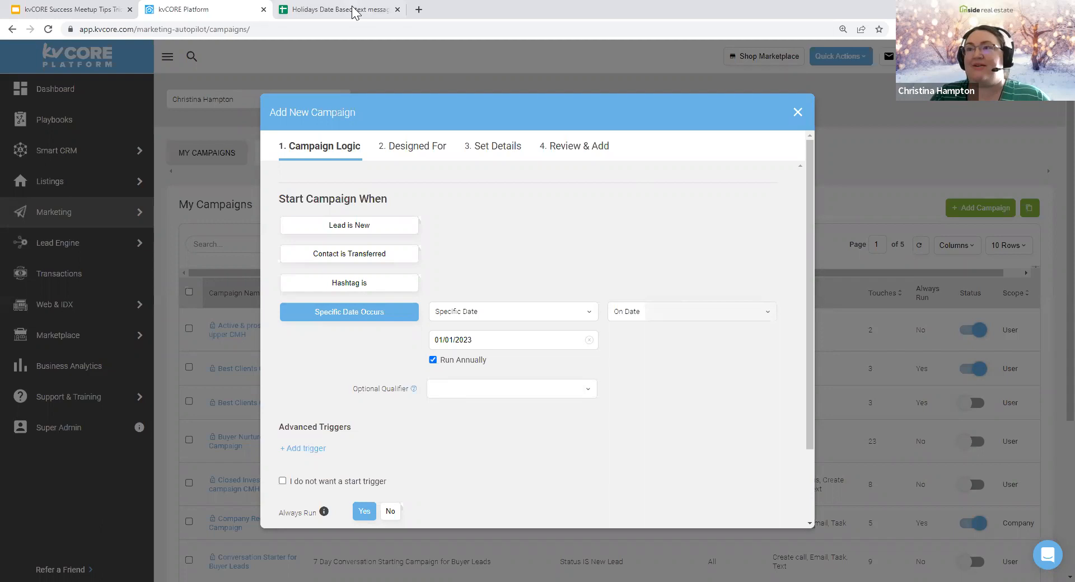
Step: Switch to the holiday messages spreadsheet and review the trigger dates for New Year, Martin Luther King Day and Groundhog Day
{"action": "key", "text": "ctrl+Tab"}
{"action": "left_click", "coordinate": [488, 191]}
{"action": "left_click", "coordinate": [486, 147]}
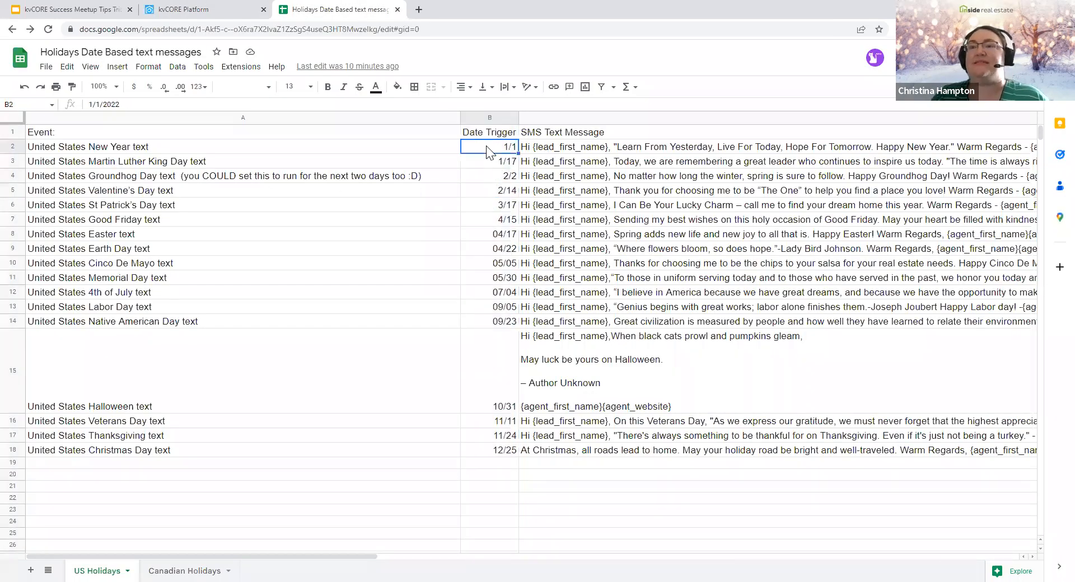
{"action": "left_click", "coordinate": [490, 178]}
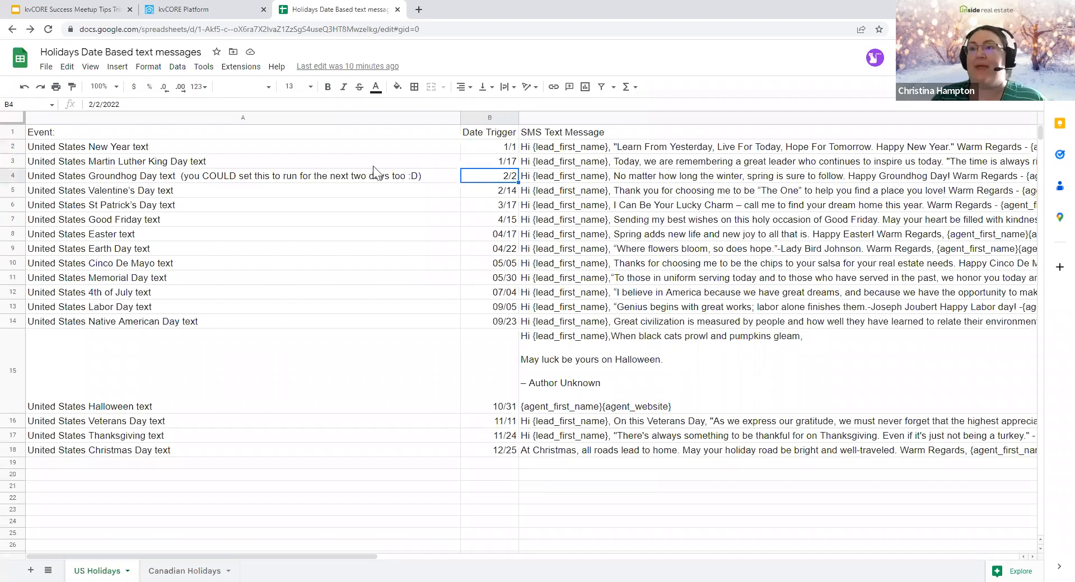
{"action": "left_click", "coordinate": [476, 165]}
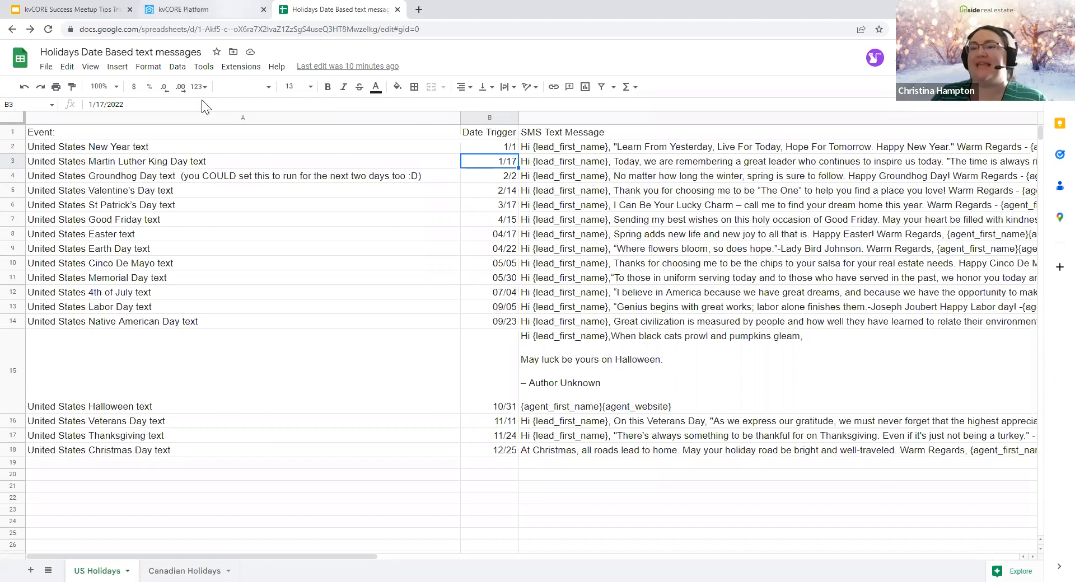
{"action": "left_click", "coordinate": [402, 486]}
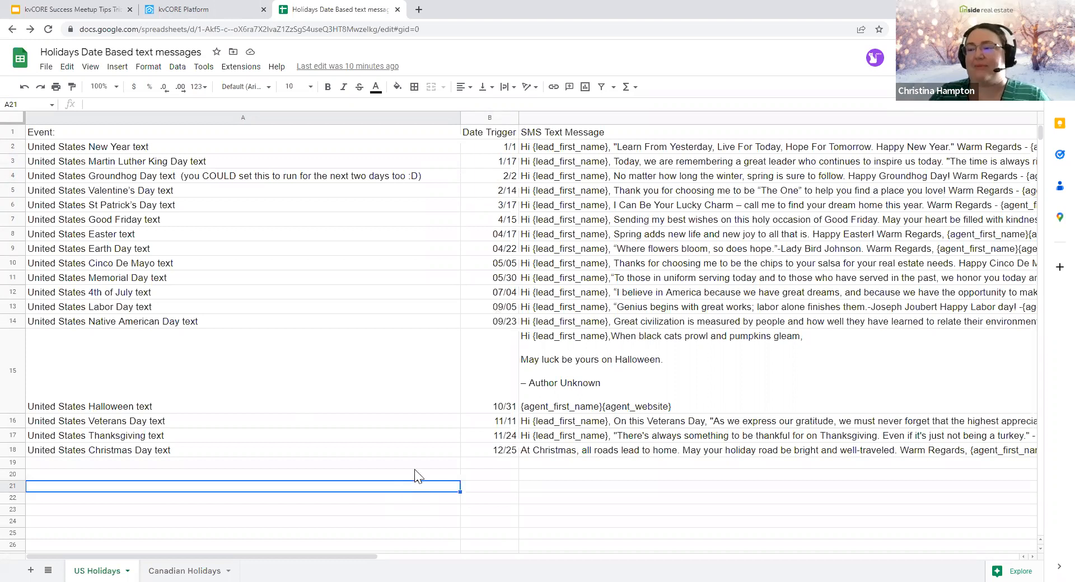
Step: Switch back to kvCORE and turn the campaign's Run Annually option off and on again
{"action": "left_click", "coordinate": [215, 12]}
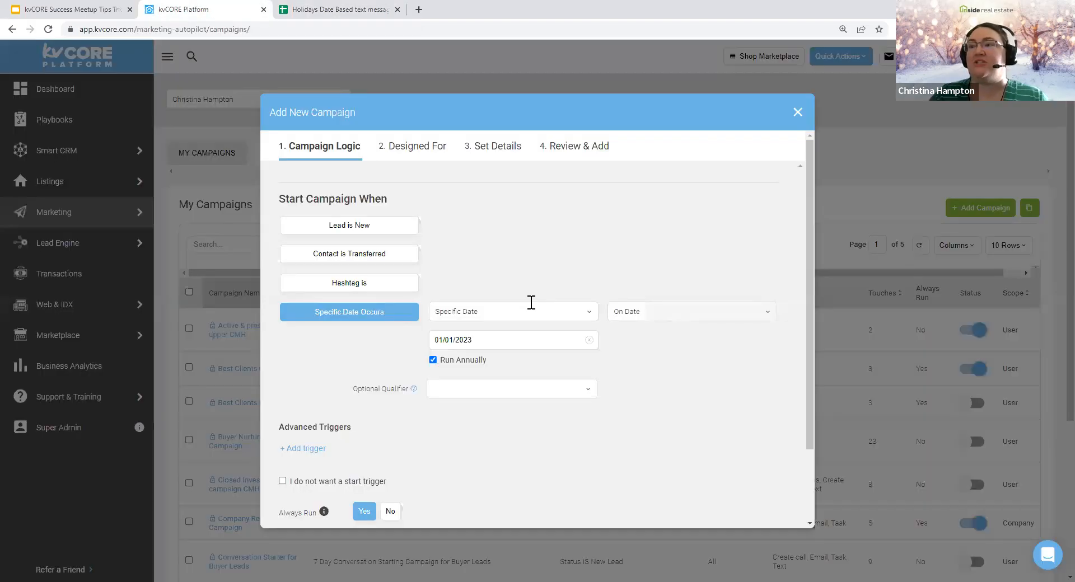
{"action": "left_click_drag", "start_coordinate": [473, 362], "coordinate": [441, 362]}
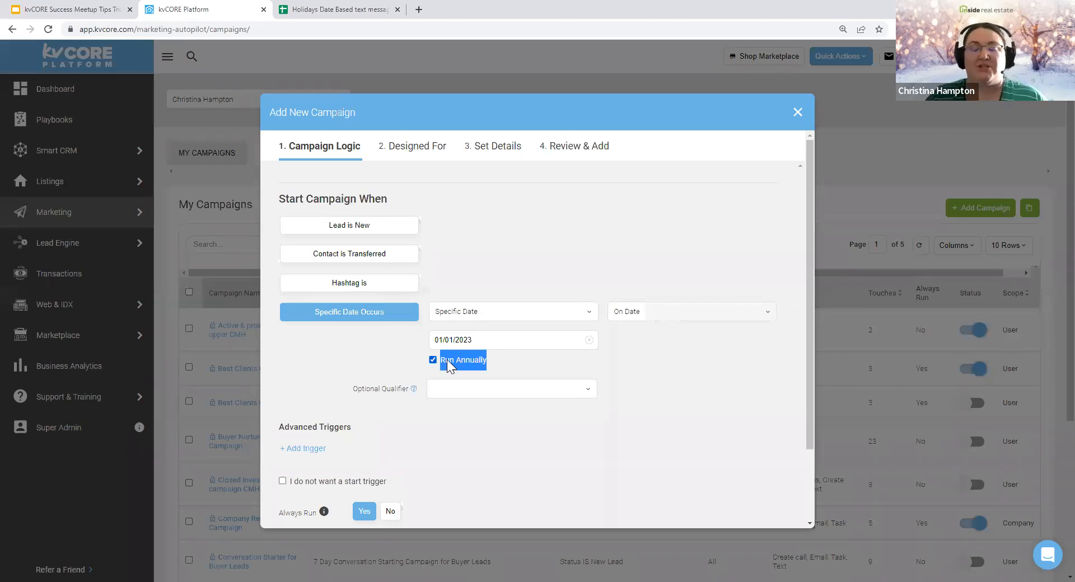
{"action": "left_click", "coordinate": [432, 360]}
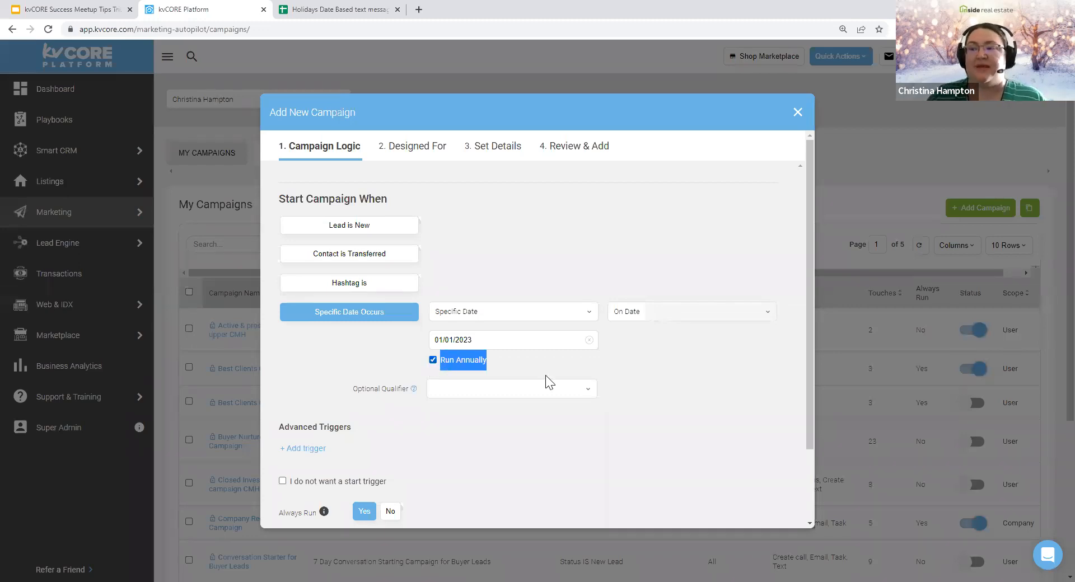
{"action": "left_click", "coordinate": [703, 362]}
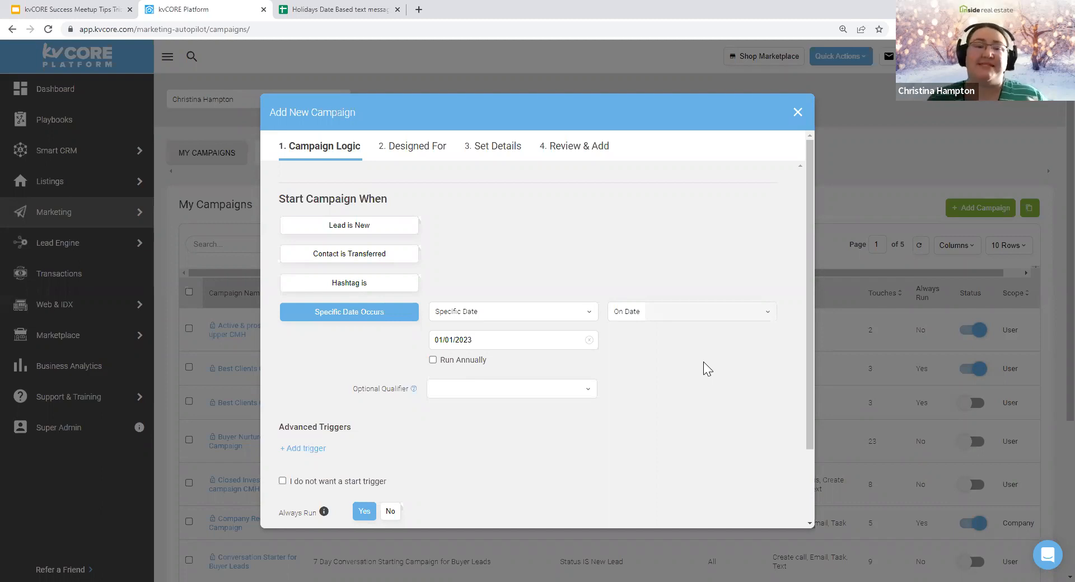
{"action": "left_click", "coordinate": [474, 364]}
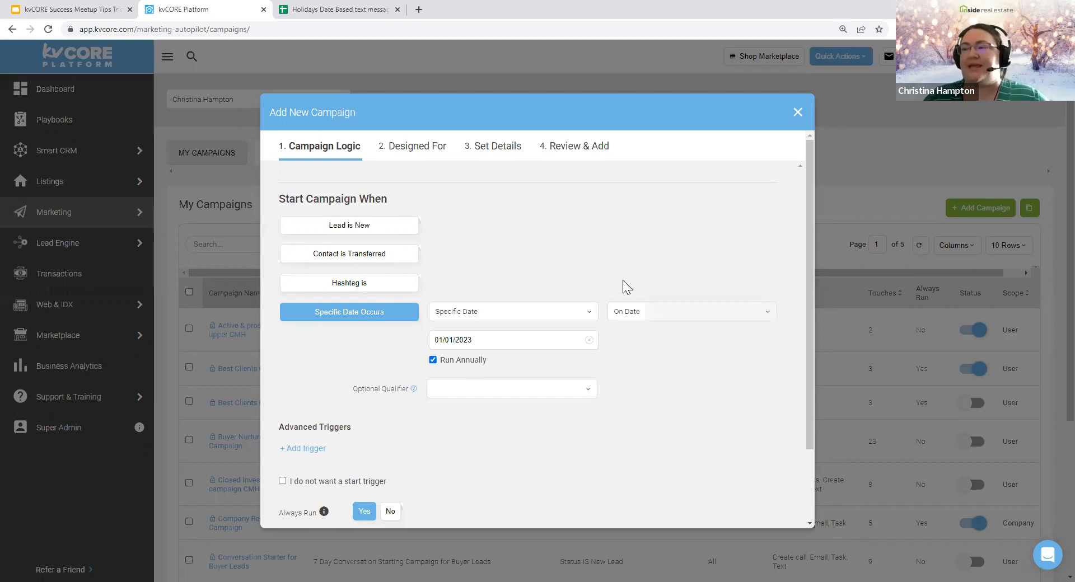
Step: Add an optional qualifier to the start date using Hashtag IS with the HolidayCards hashtag
{"action": "triple_click", "coordinate": [415, 389]}
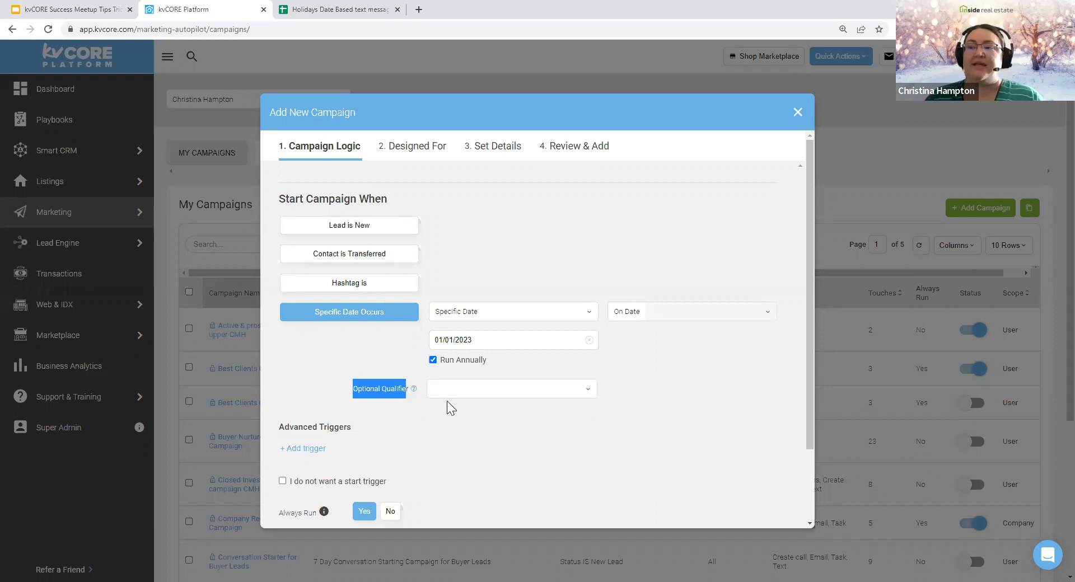
{"action": "left_click", "coordinate": [519, 229]}
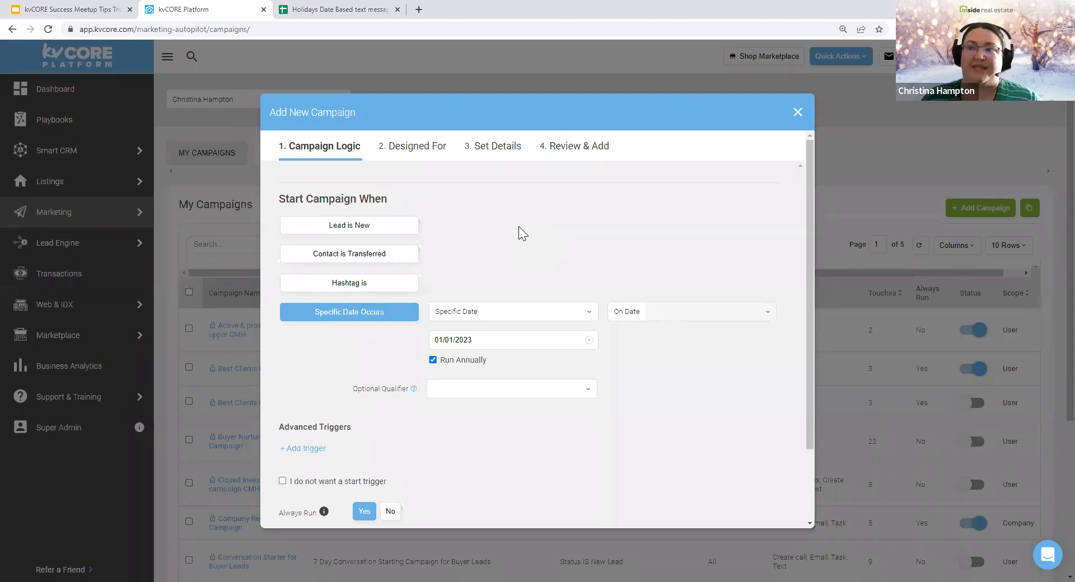
{"action": "left_click_drag", "start_coordinate": [353, 387], "coordinate": [406, 394]}
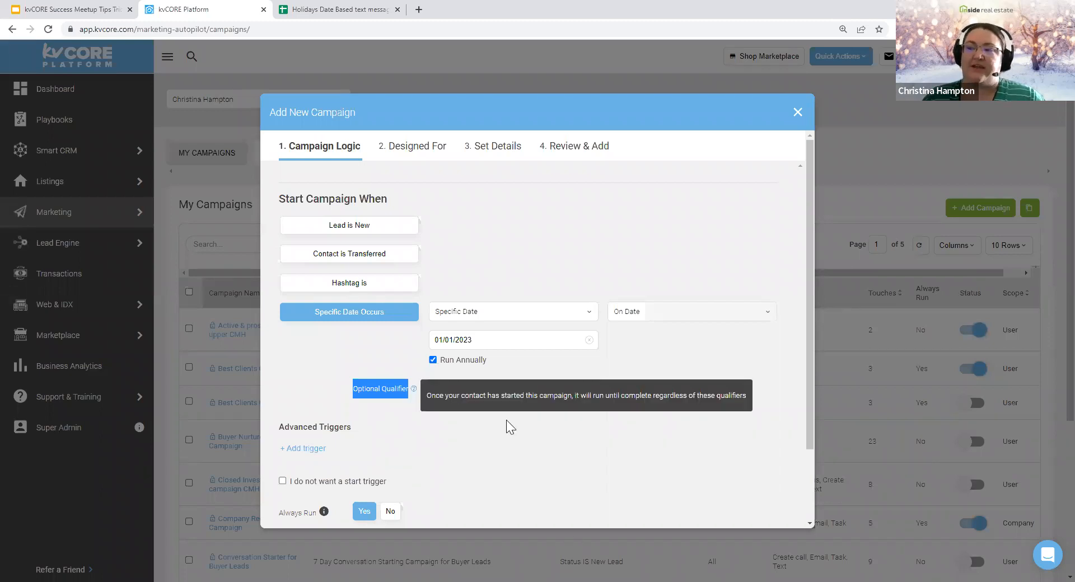
{"action": "left_click", "coordinate": [503, 397]}
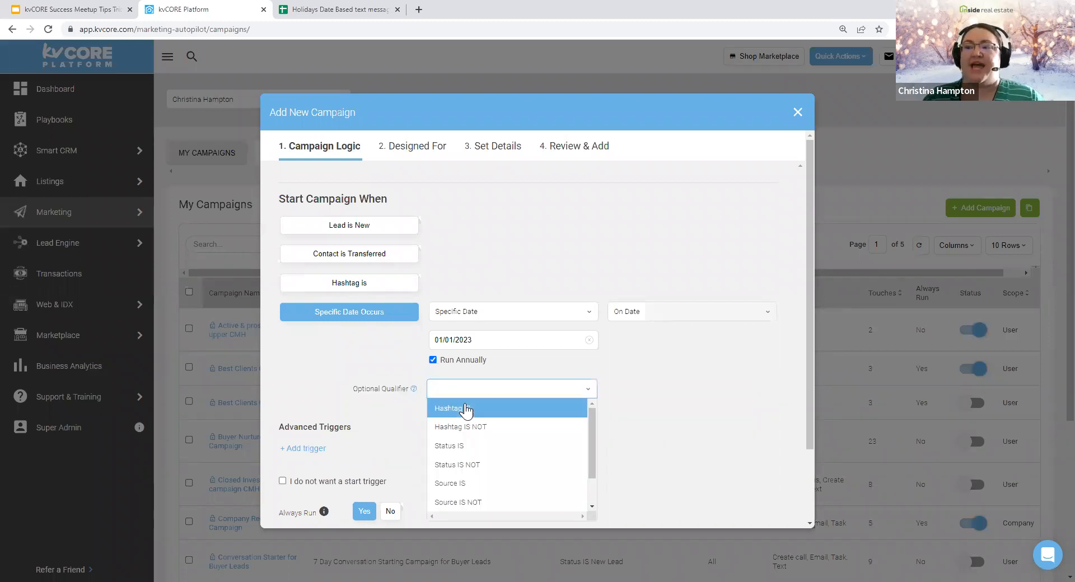
{"action": "key", "text": "Return"}
{"action": "left_click", "coordinate": [626, 400]}
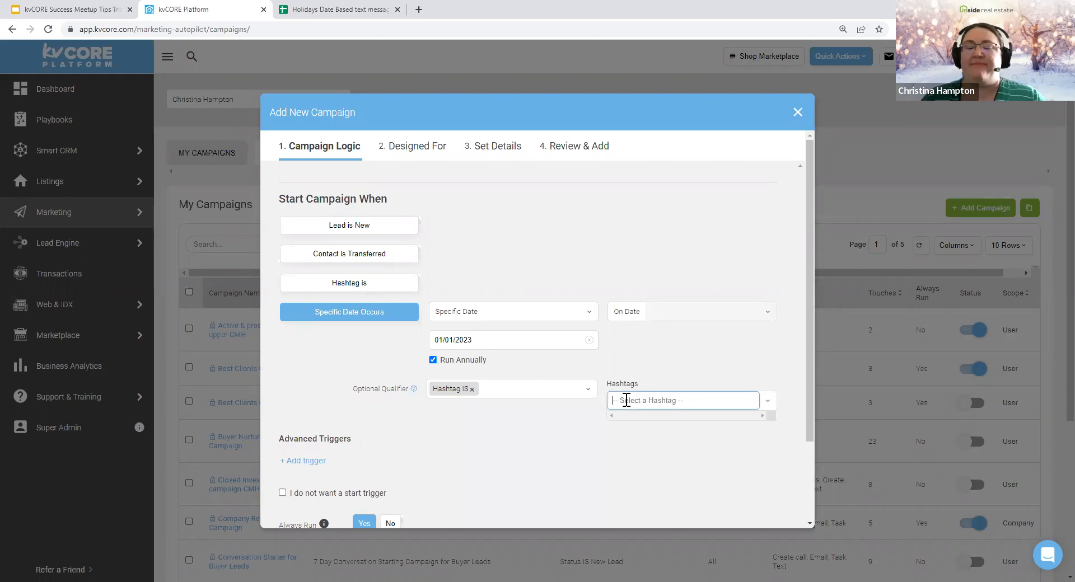
{"action": "type", "text": "holiday"}
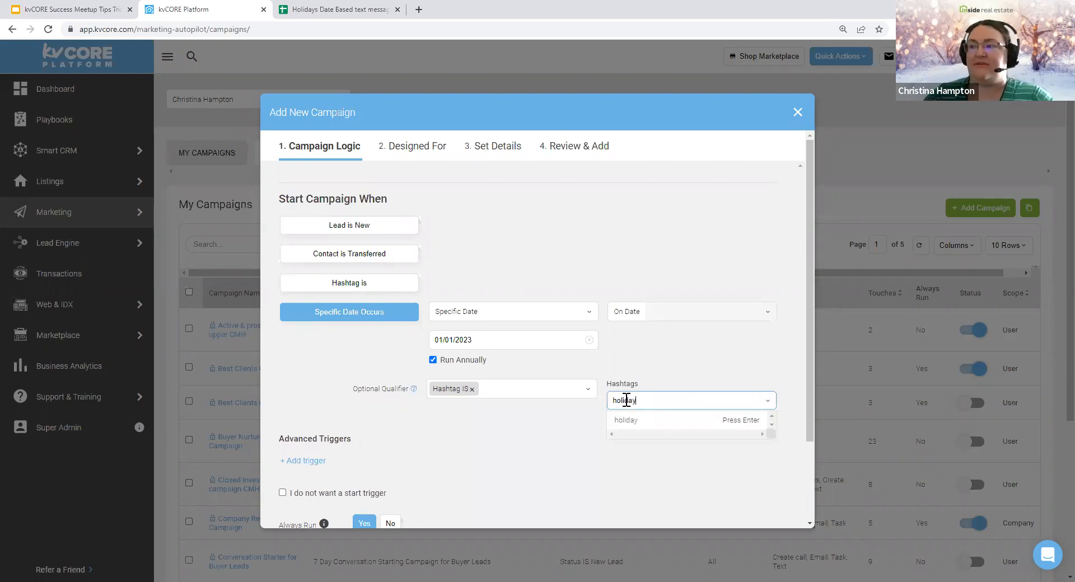
{"action": "left_click", "coordinate": [638, 446]}
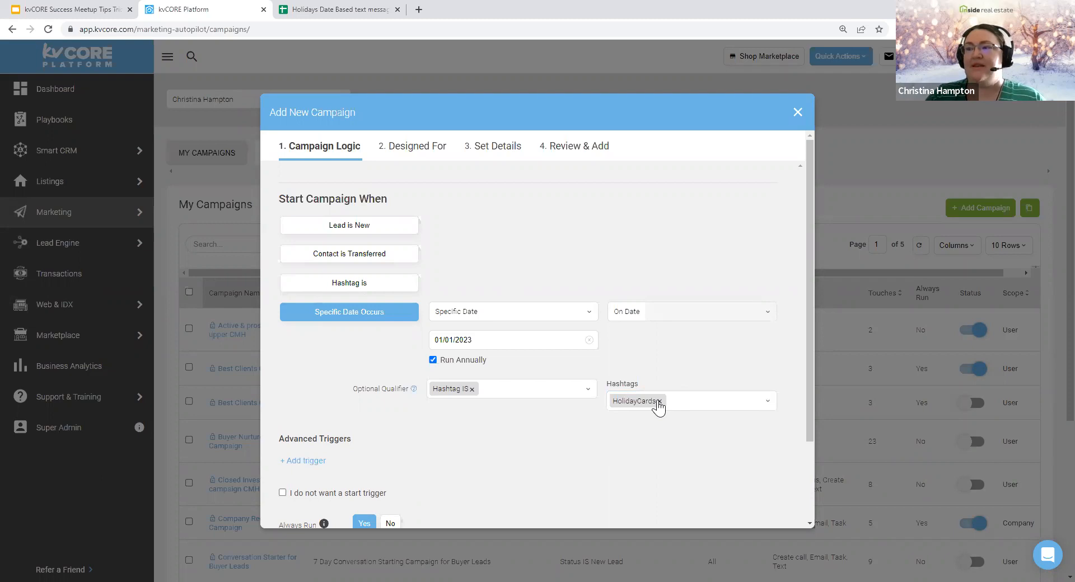
Step: Remove the Hashtag IS qualifier and look through the other available qualifier types
{"action": "left_click", "coordinate": [471, 390]}
{"action": "scroll", "coordinate": [532, 430], "scroll_direction": "down", "scroll_amount": 1}
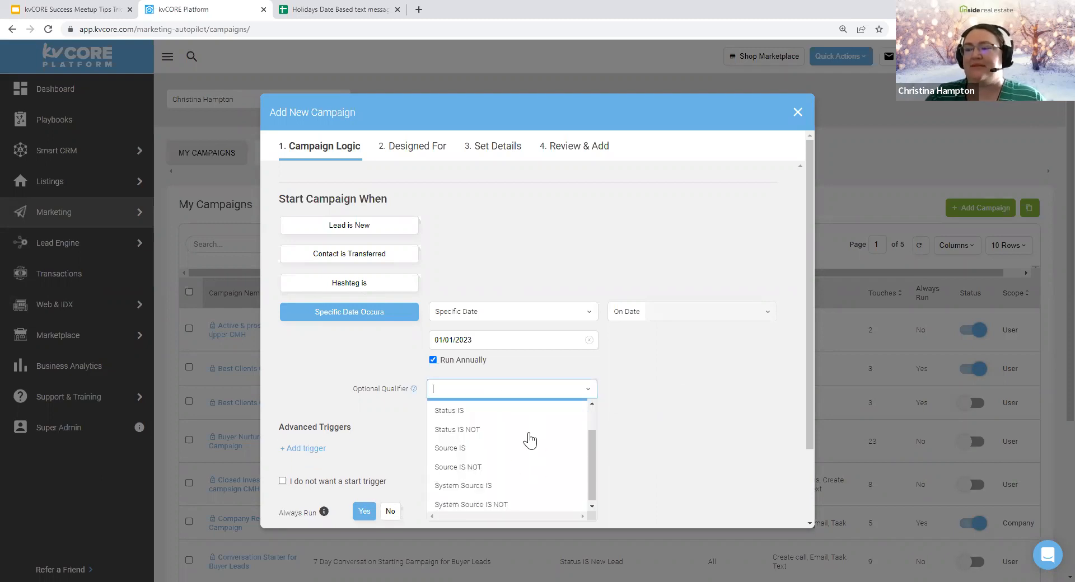
{"action": "left_click", "coordinate": [512, 387]}
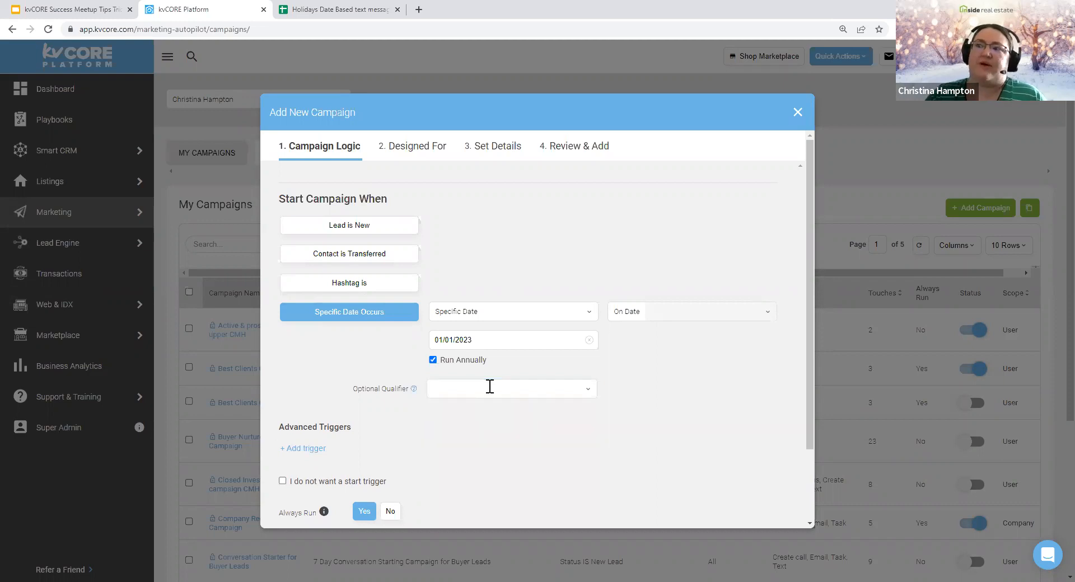
Step: Set the optional qualifier to Hashtag IS and search the hashtags for Friends
{"action": "left_click", "coordinate": [489, 387]}
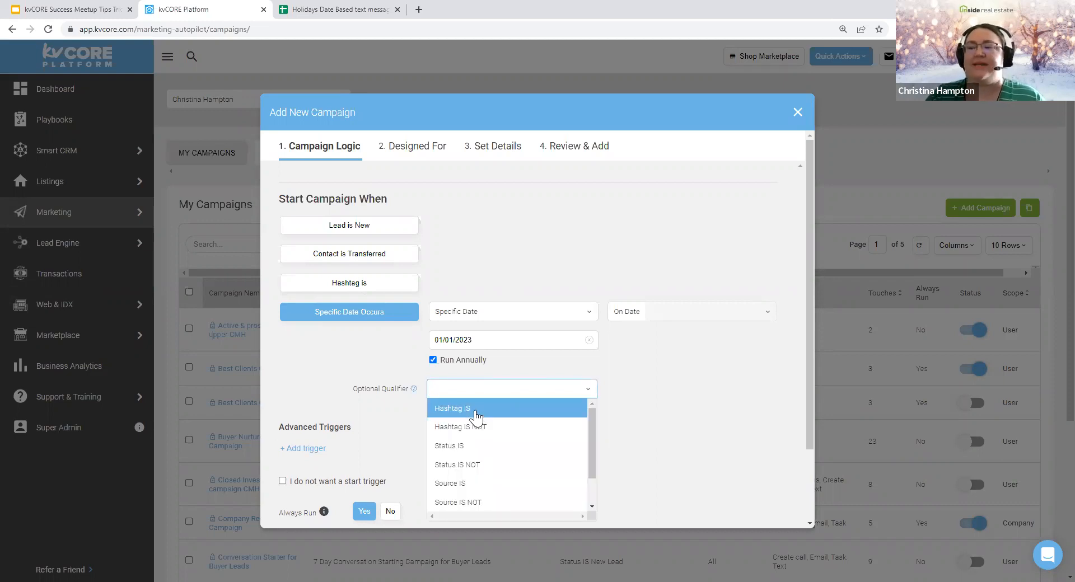
{"action": "left_click", "coordinate": [525, 409]}
{"action": "left_click", "coordinate": [647, 401]}
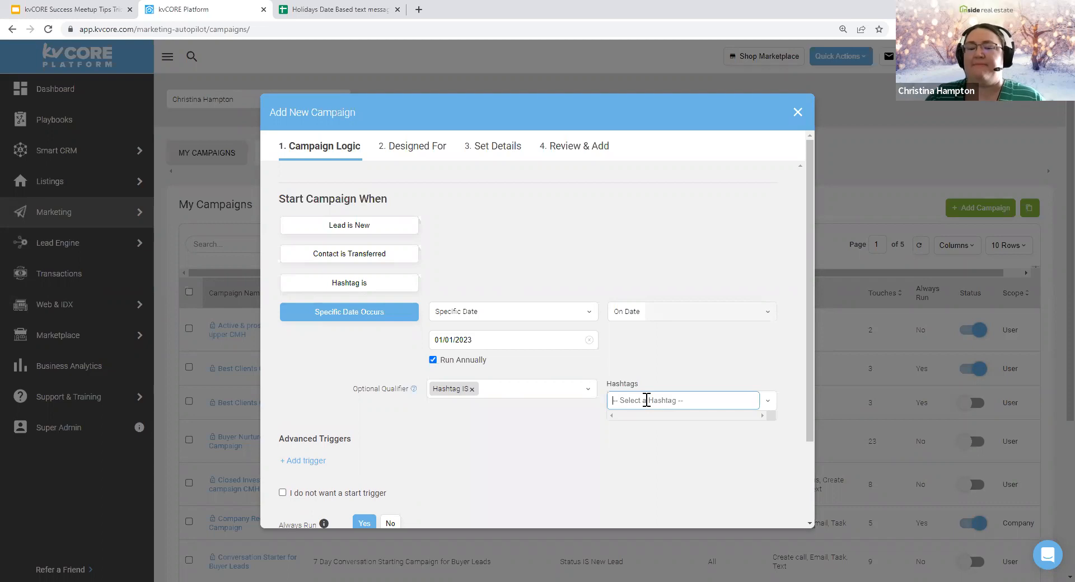
{"action": "type", "text": "Friends"}
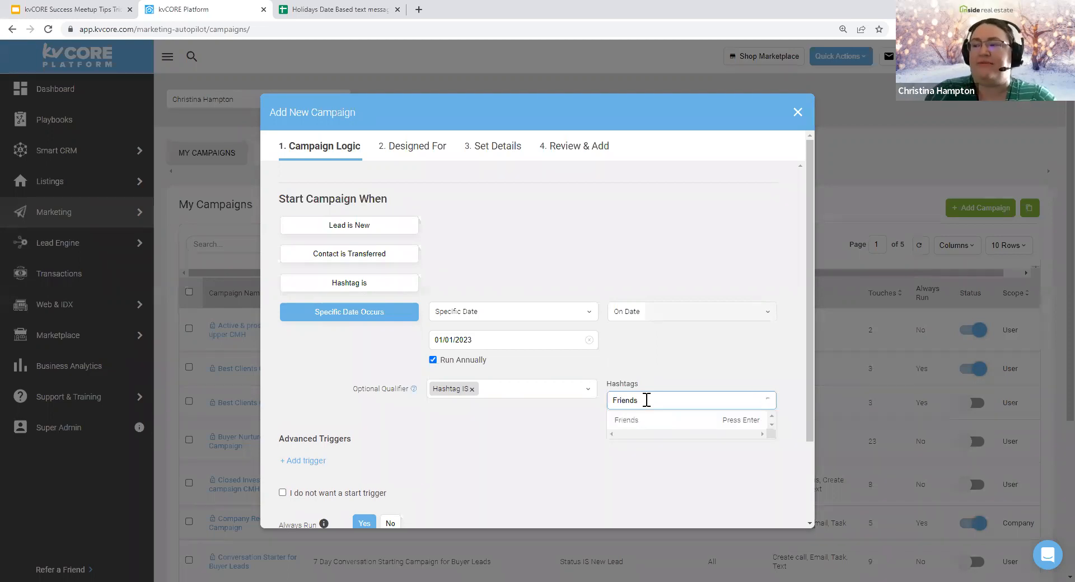
{"action": "left_click", "coordinate": [647, 439]}
Step: Find and add the existing Friend&Family hashtag to the Hashtag IS qualifier
{"action": "left_click", "coordinate": [723, 400]}
{"action": "type", "text": "fr"}
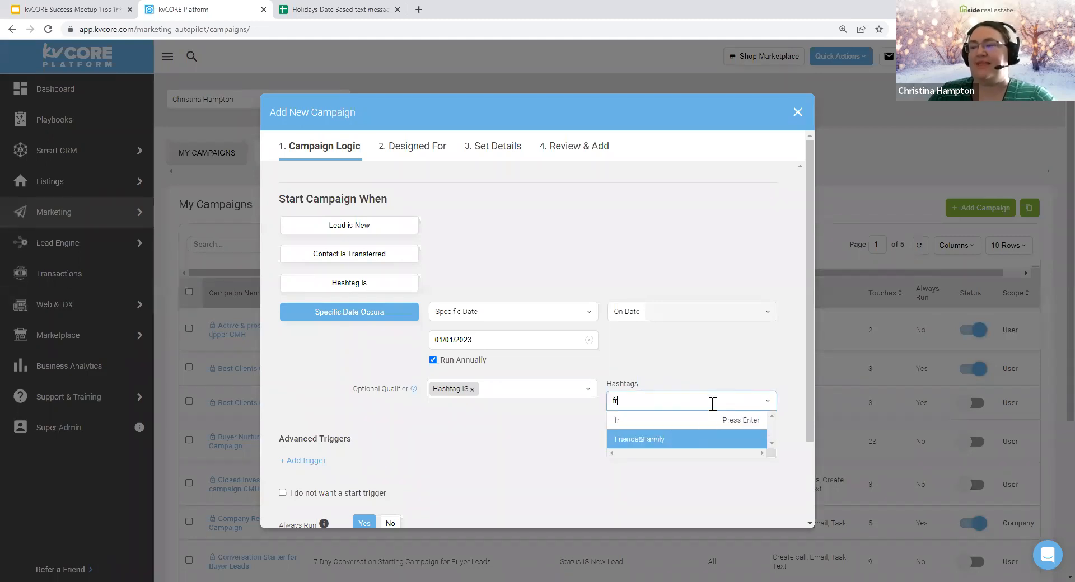
{"action": "type", "text": "in"}
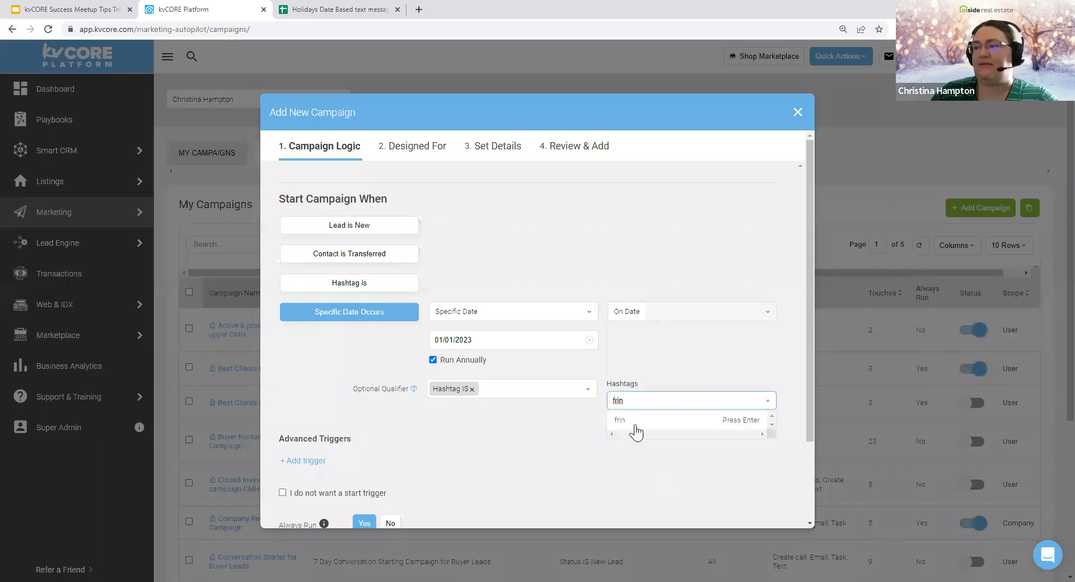
{"action": "key", "text": "Return"}
{"action": "left_click", "coordinate": [627, 401]}
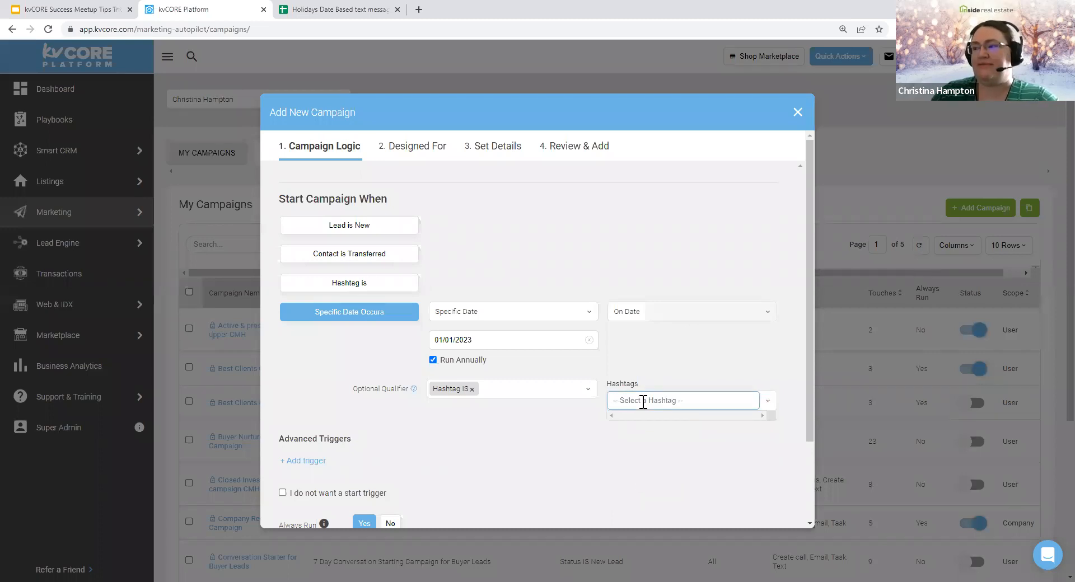
{"action": "type", "text": "fr"}
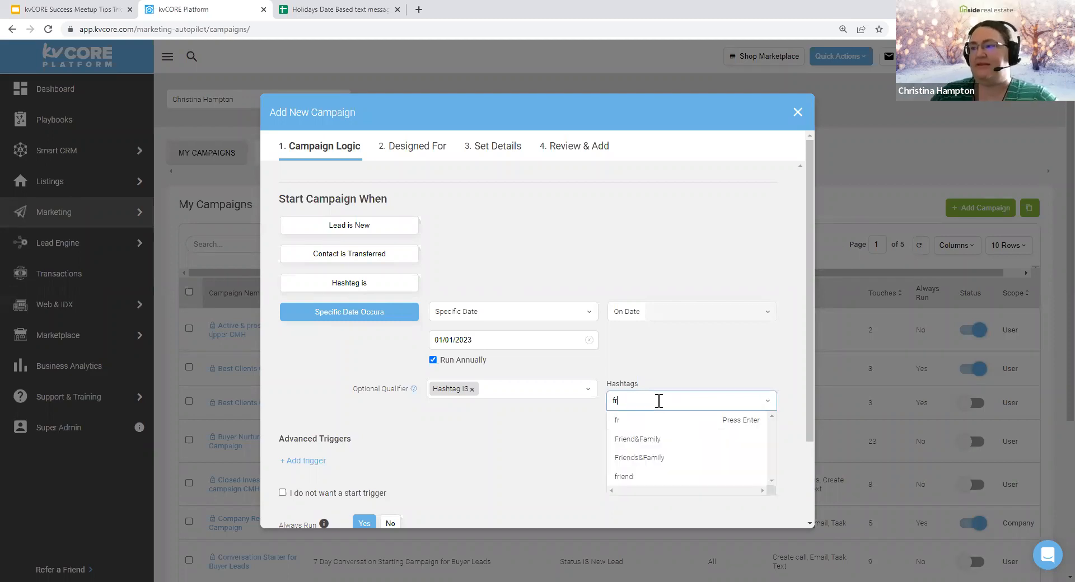
{"action": "left_click", "coordinate": [639, 439]}
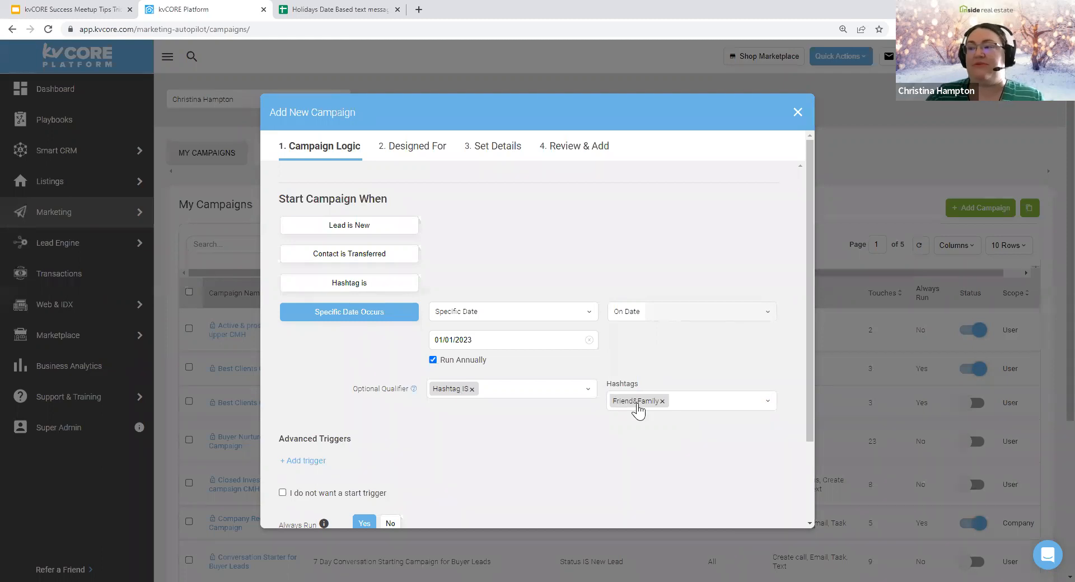
{"action": "left_click", "coordinate": [638, 408]}
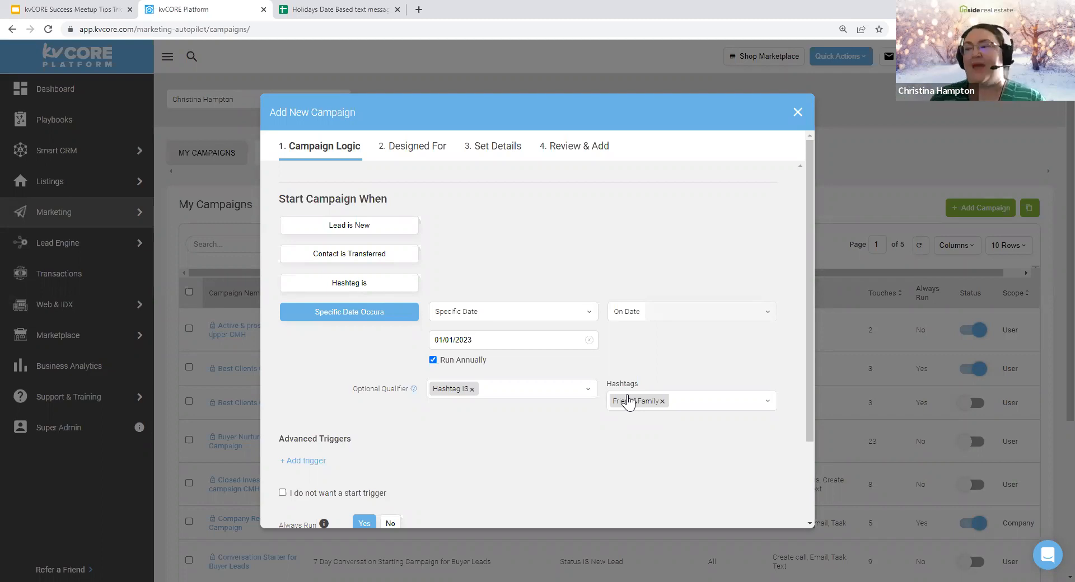
Step: Read the explanation of the campaign's Always Run option
{"action": "scroll", "coordinate": [602, 235], "scroll_direction": "down", "scroll_amount": 2}
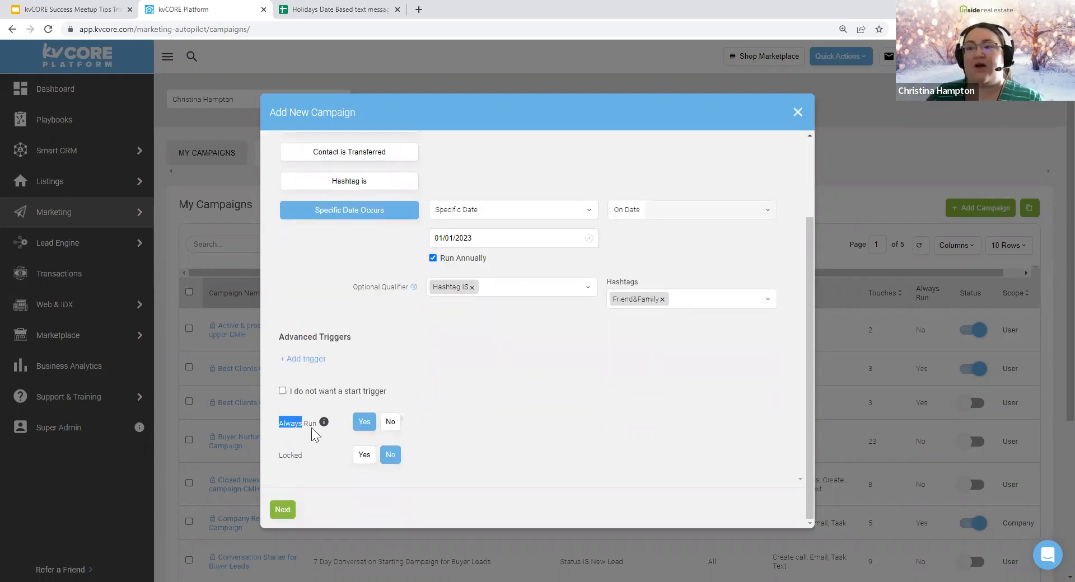
{"action": "mouse_move", "coordinate": [323, 424]}
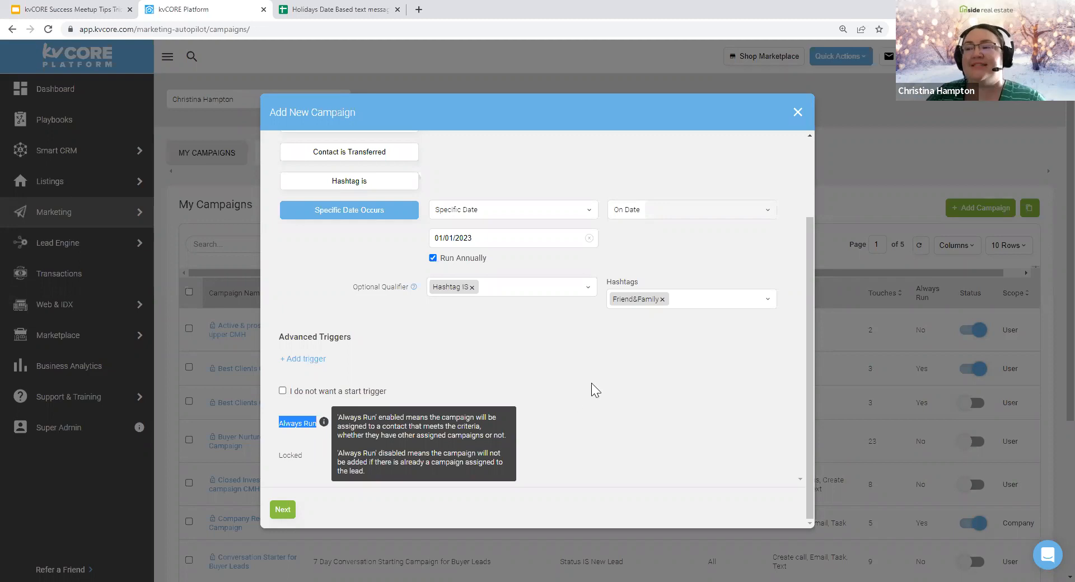
{"action": "left_click", "coordinate": [466, 400]}
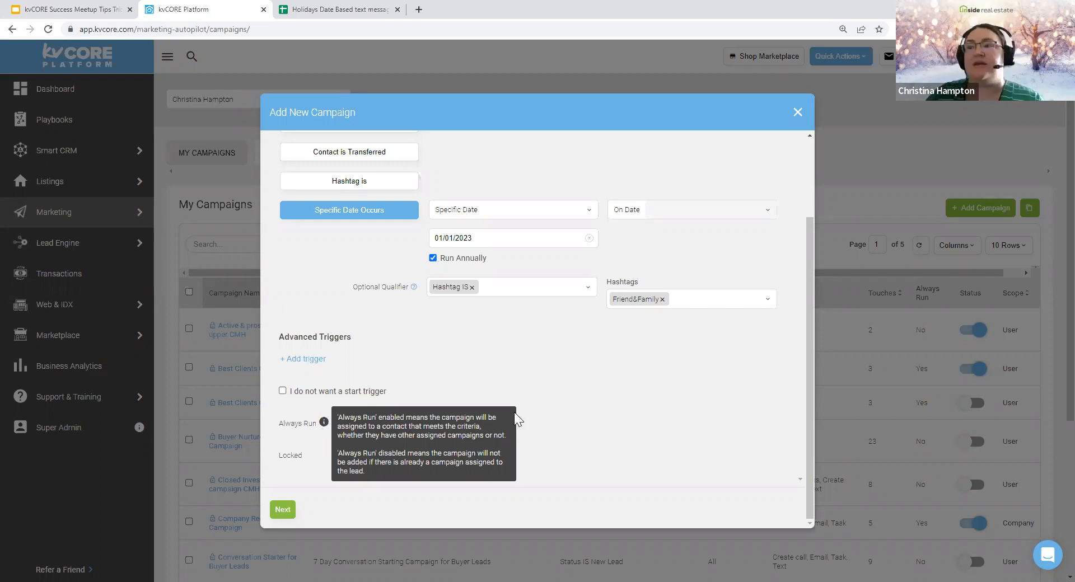
Step: Turn off the start trigger and restore it as Specific Date Occurs
{"action": "left_click", "coordinate": [358, 428]}
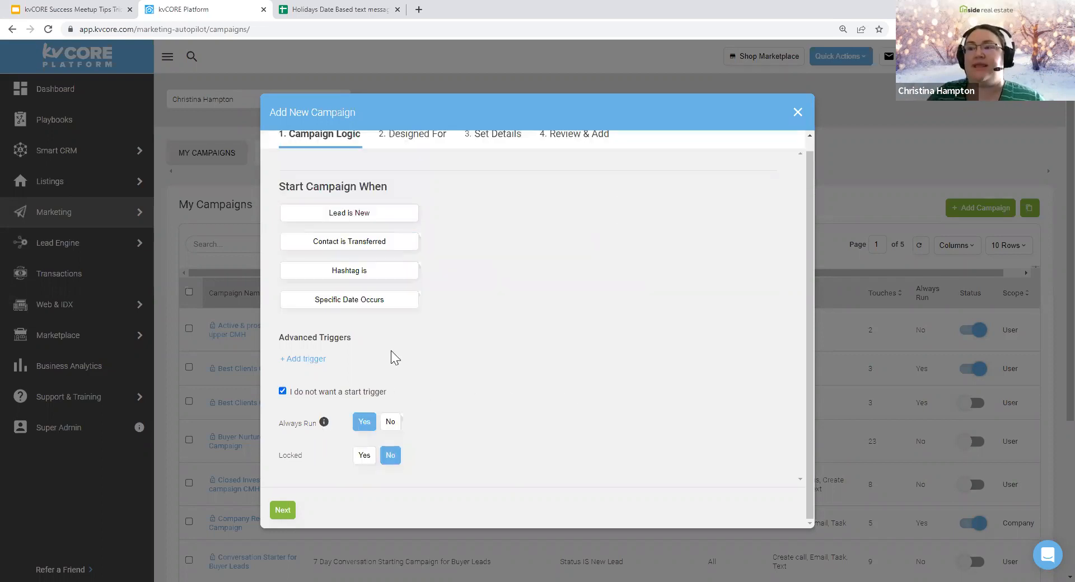
{"action": "left_click", "coordinate": [366, 307]}
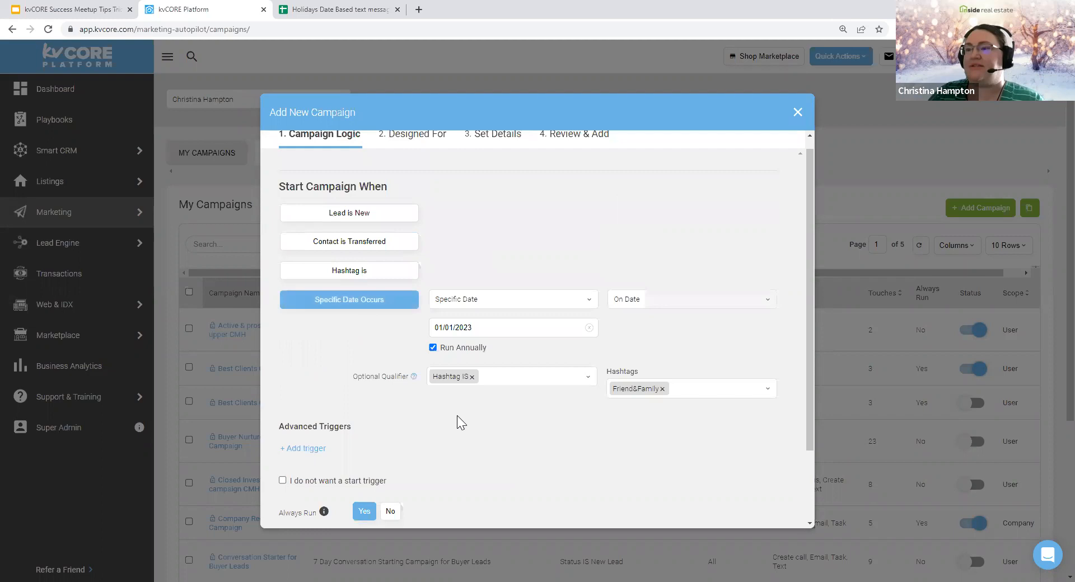
Step: Switch the campaign's Locked option to Yes and back to No
{"action": "scroll", "coordinate": [356, 430], "scroll_direction": "down", "scroll_amount": 2}
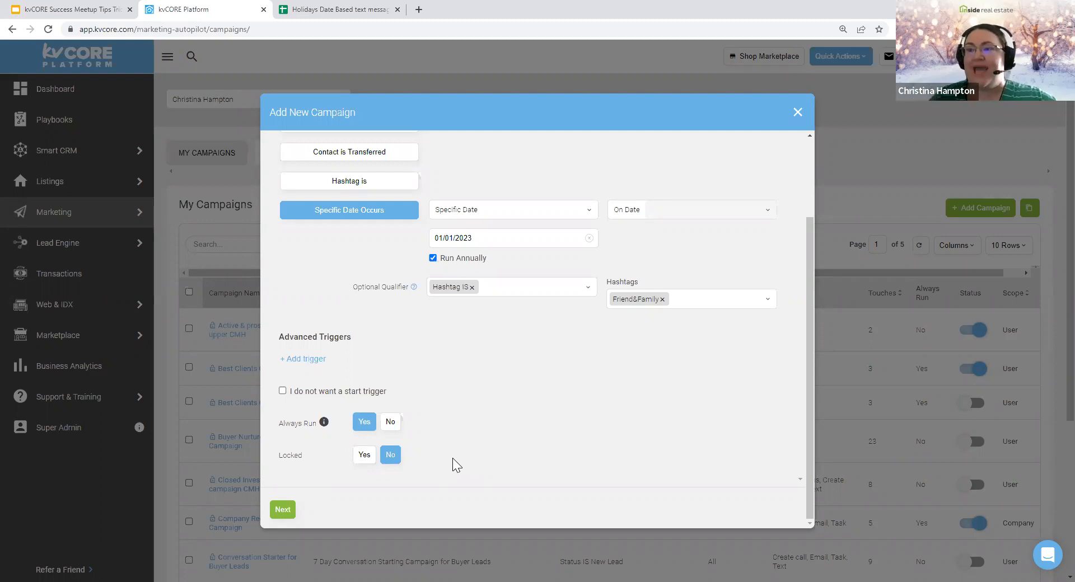
{"action": "left_click", "coordinate": [364, 458]}
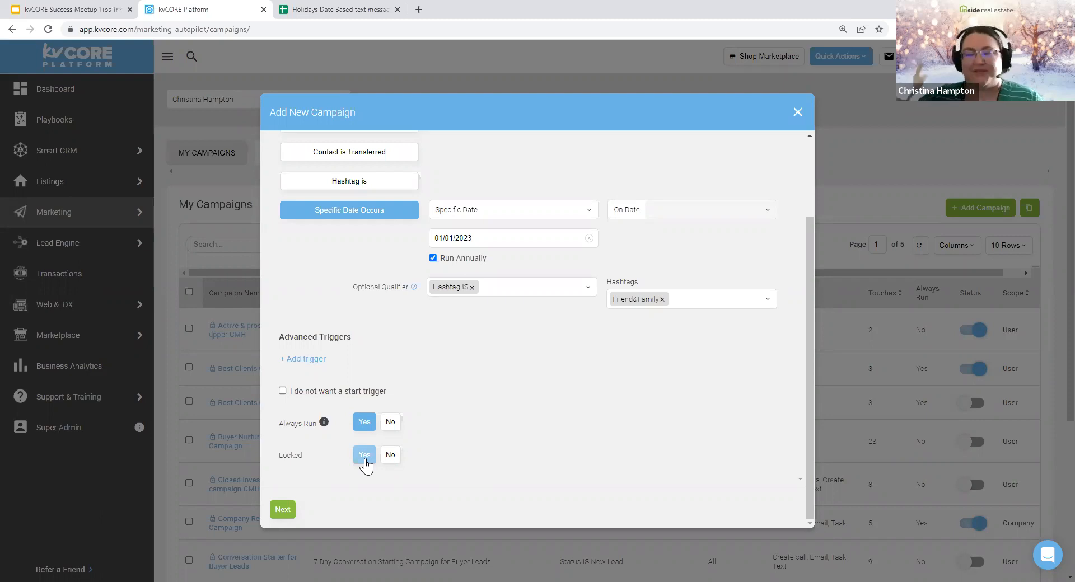
{"action": "left_click", "coordinate": [392, 456]}
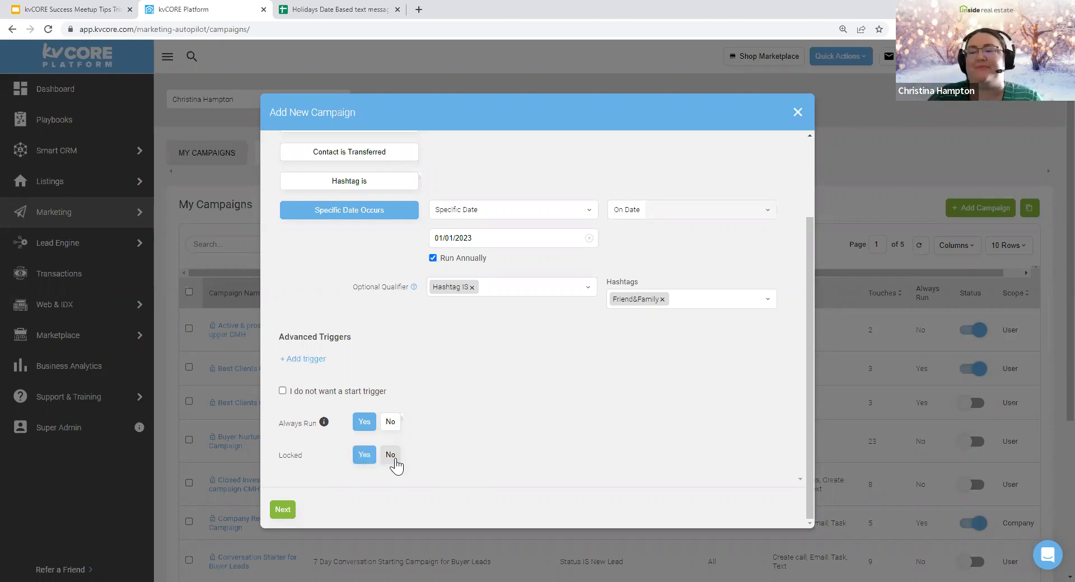
{"action": "scroll", "coordinate": [547, 453], "scroll_direction": "up", "scroll_amount": 3}
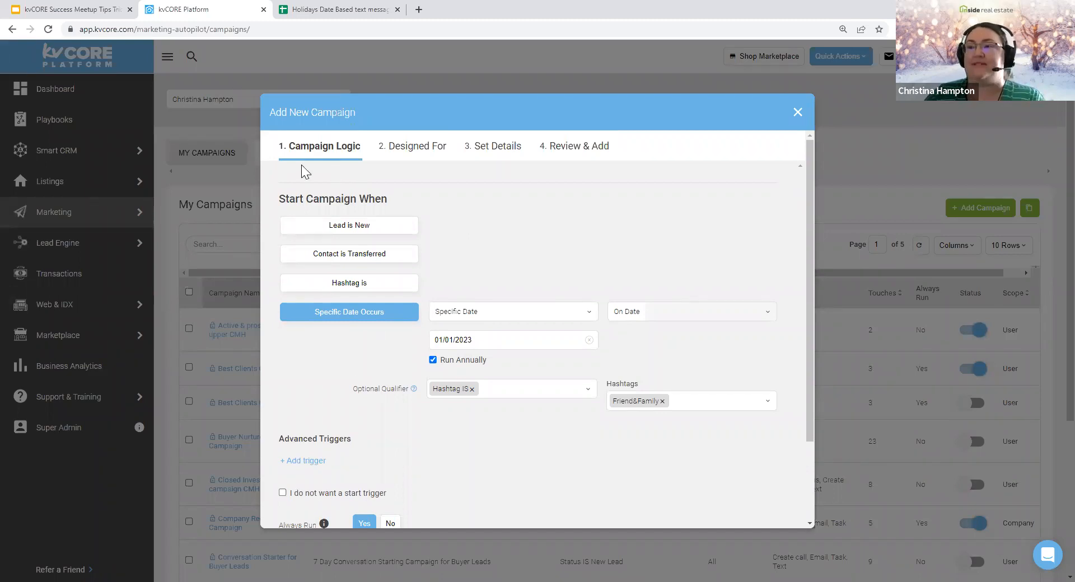
{"action": "left_click", "coordinate": [314, 175]}
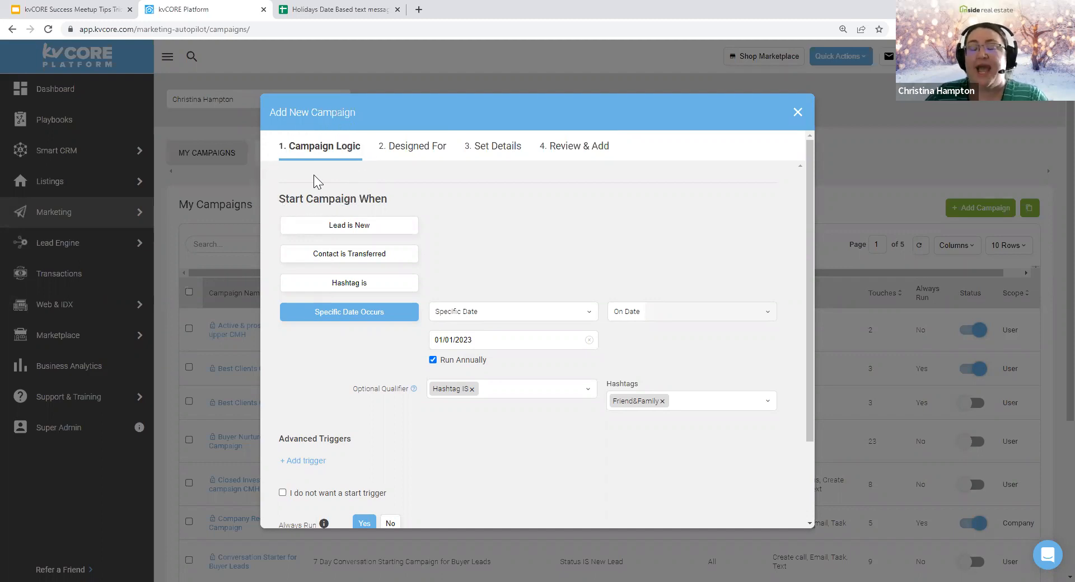
{"action": "left_click", "coordinate": [313, 175]}
{"action": "left_click", "coordinate": [313, 174]}
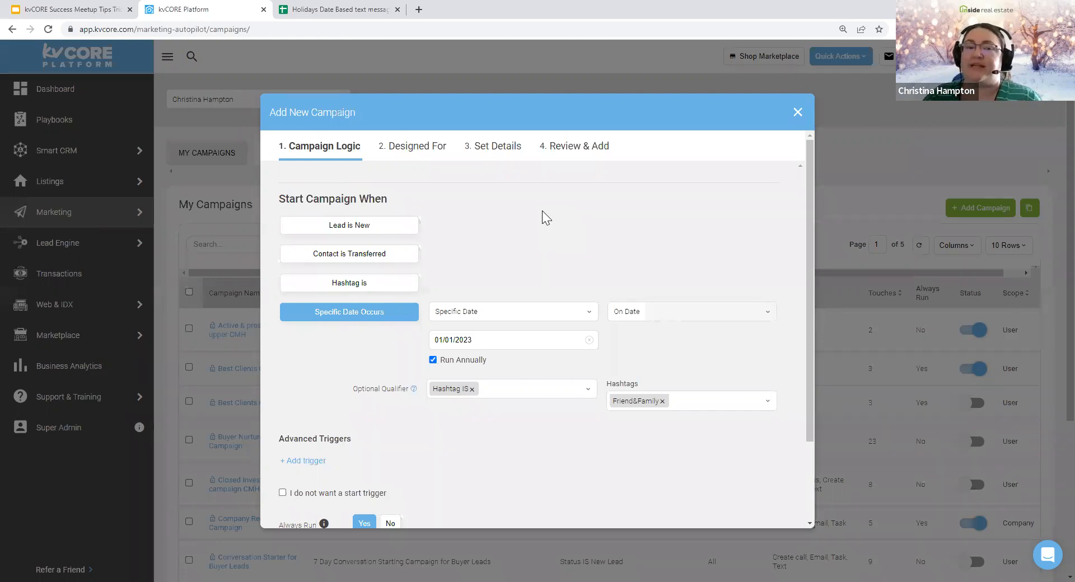
{"action": "scroll", "coordinate": [543, 218], "scroll_direction": "down", "scroll_amount": 3}
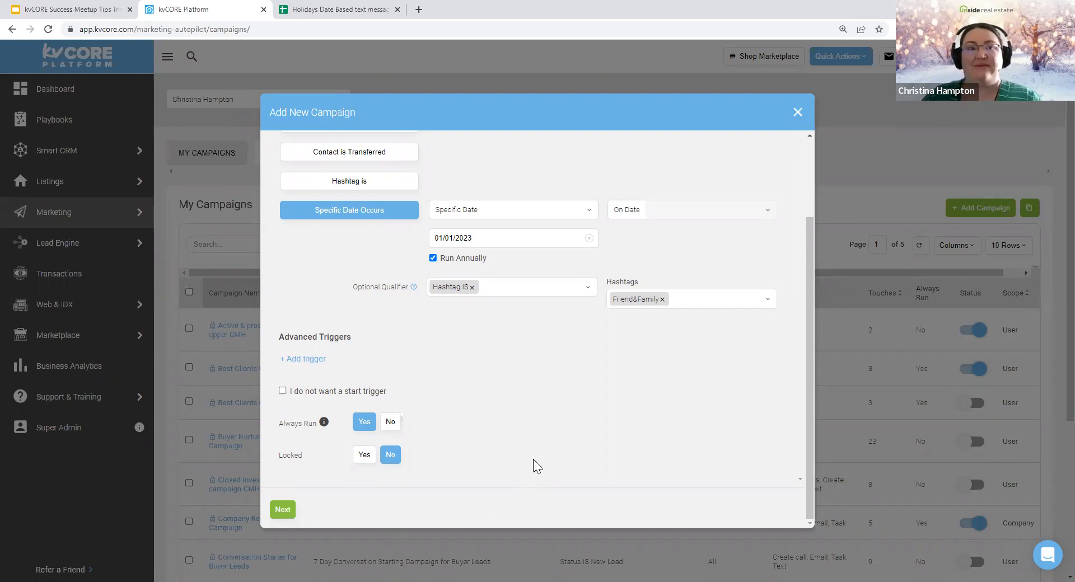
Step: Accept the campaign logic and set the campaign as designed for all contact types
{"action": "left_click", "coordinate": [280, 511]}
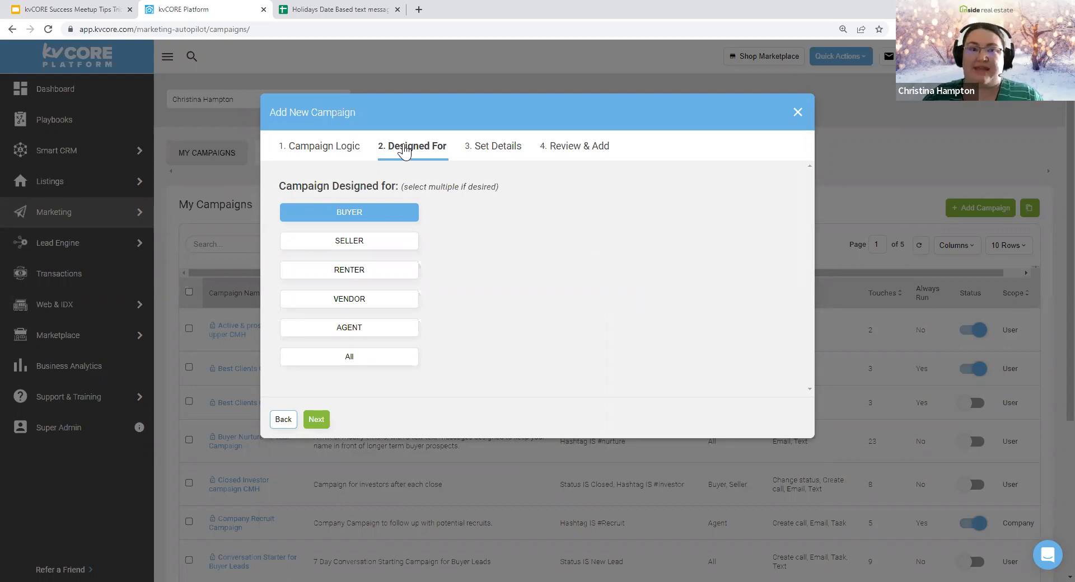
{"action": "left_click", "coordinate": [347, 244]}
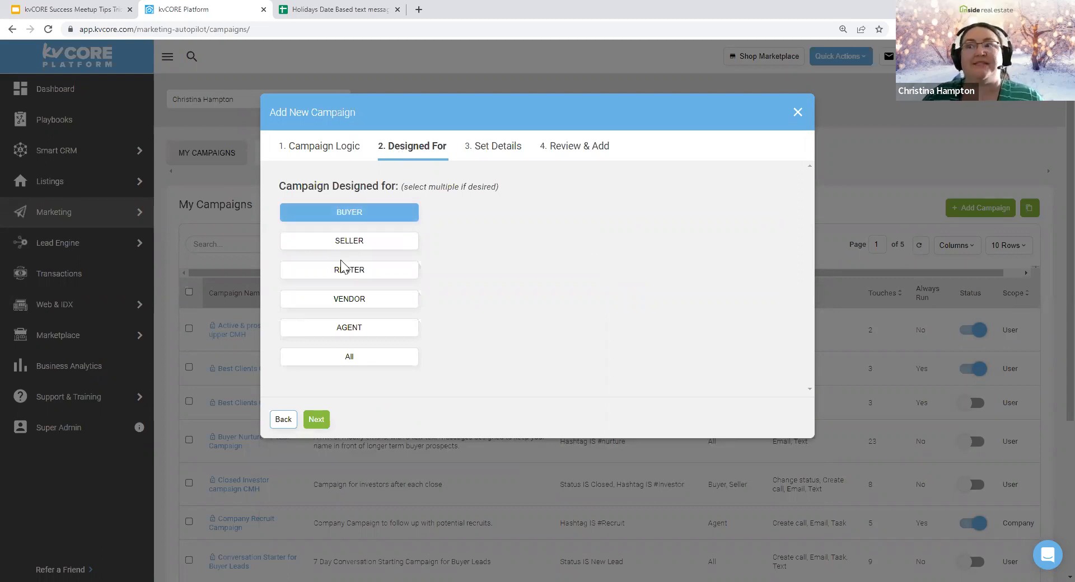
{"action": "left_click", "coordinate": [347, 306]}
{"action": "left_click", "coordinate": [349, 329]}
{"action": "left_click", "coordinate": [350, 360]}
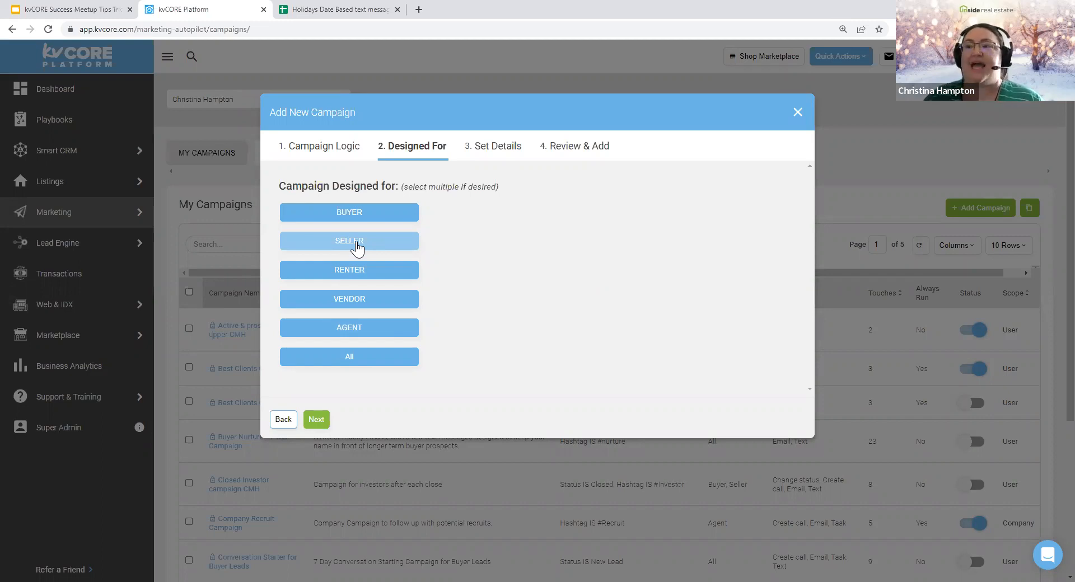
Step: Go back to the campaign logic to review the Friend&Family hashtag qualifier, and return to the Designed For settings
{"action": "left_click", "coordinate": [283, 419]}
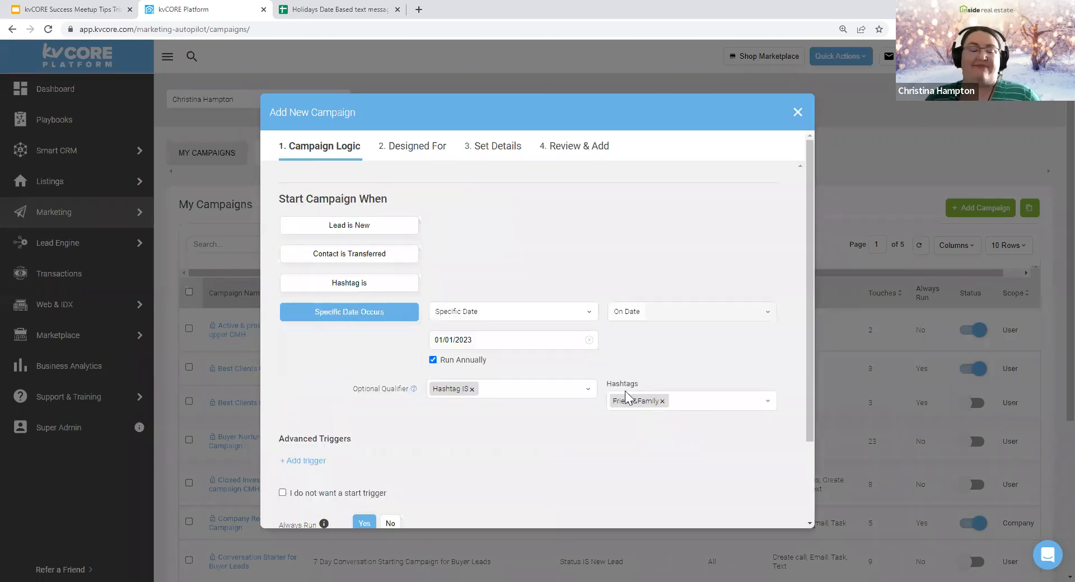
{"action": "key", "text": "ctrl"}
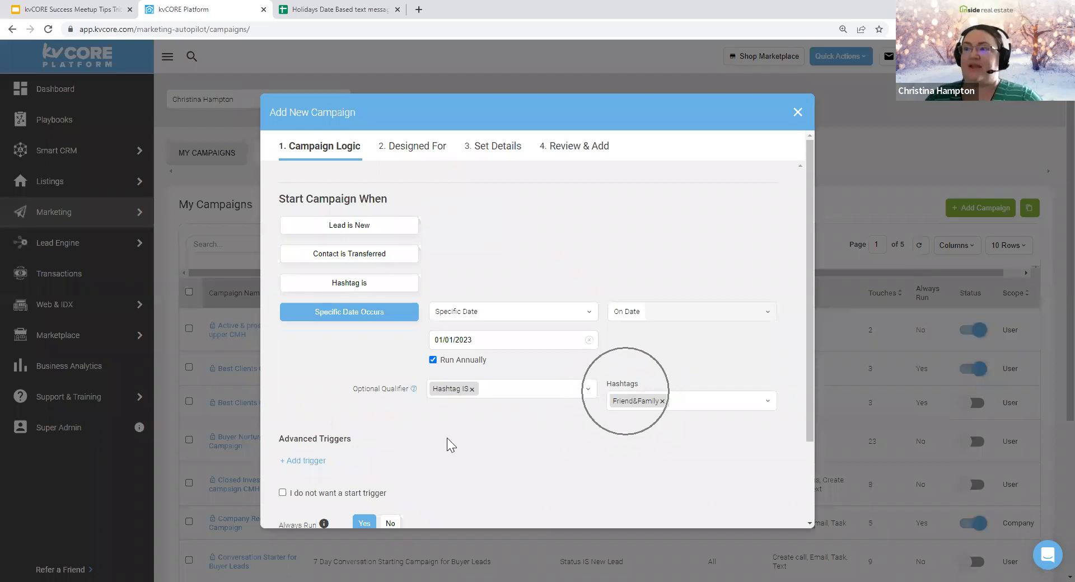
{"action": "scroll", "coordinate": [399, 477], "scroll_direction": "down", "scroll_amount": 2}
{"action": "left_click", "coordinate": [285, 509]}
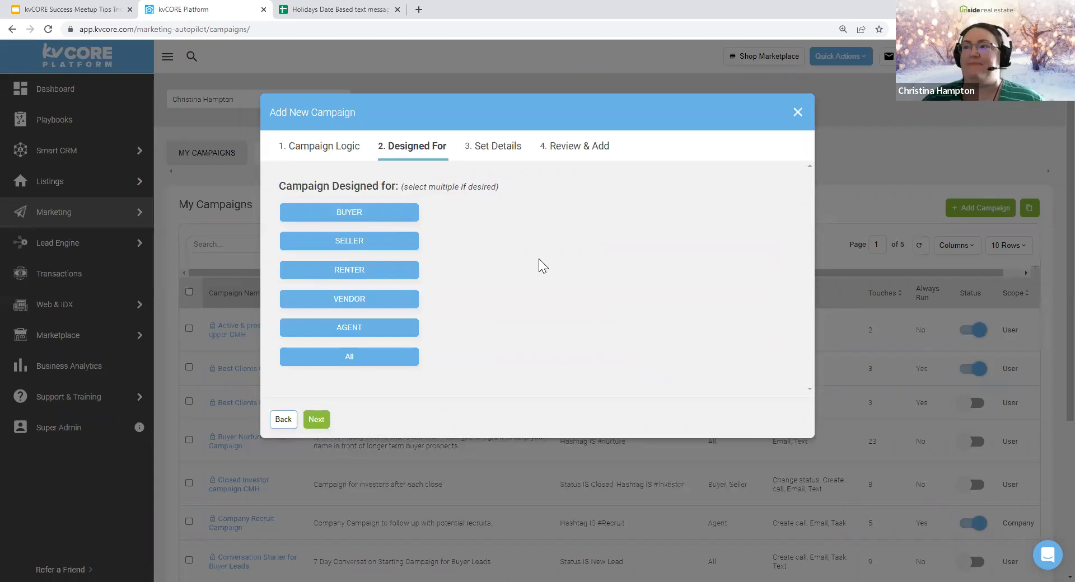
Step: Proceed to the campaign details and name the campaign "Holidays campaign CMH"
{"action": "left_click", "coordinate": [316, 421]}
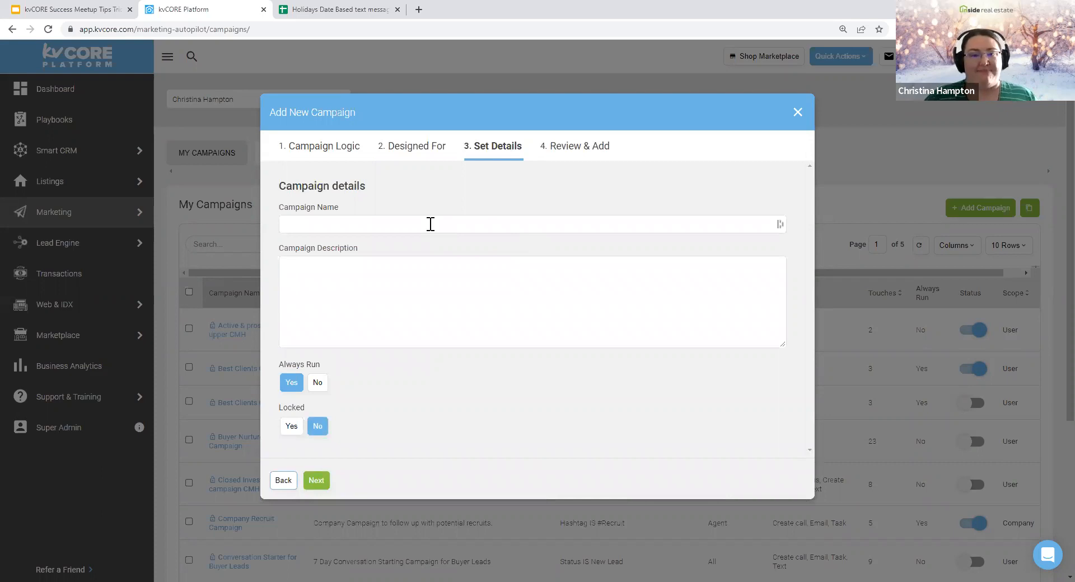
{"action": "left_click", "coordinate": [430, 224]}
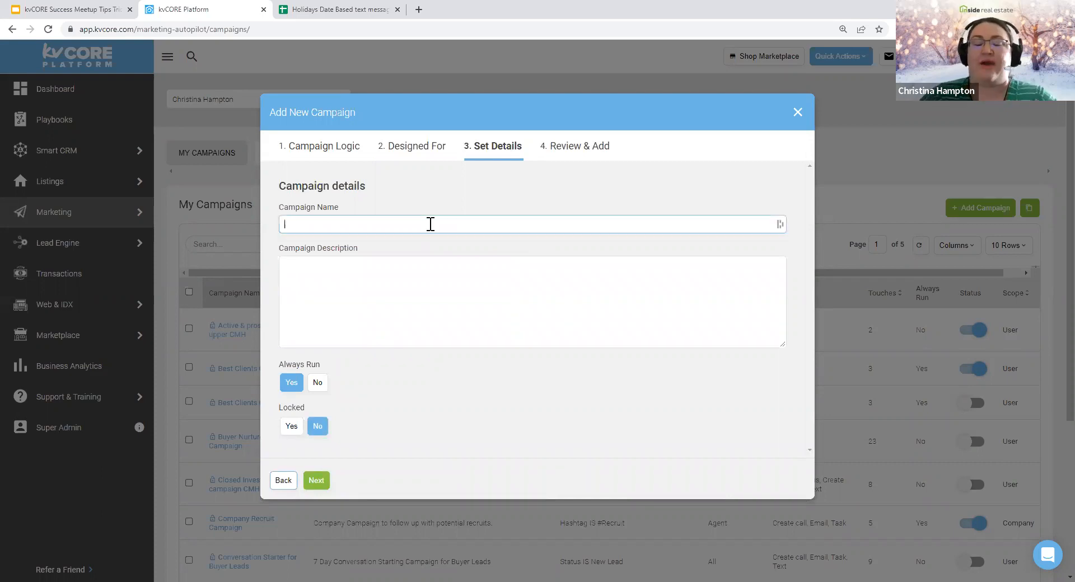
{"action": "type", "text": "CMH"}
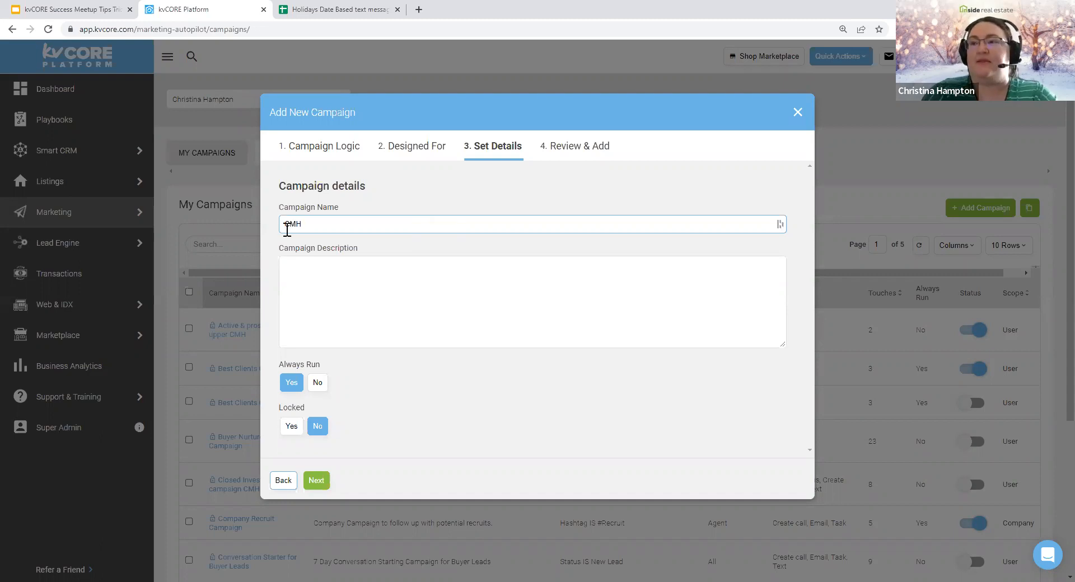
{"action": "type", "text": "HOl"}
{"action": "key", "text": "BackSpace"}
{"action": "key", "text": "BackSpace"}
{"action": "key", "text": "BackSpace"}
{"action": "type", "text": "Holidays campaign"}
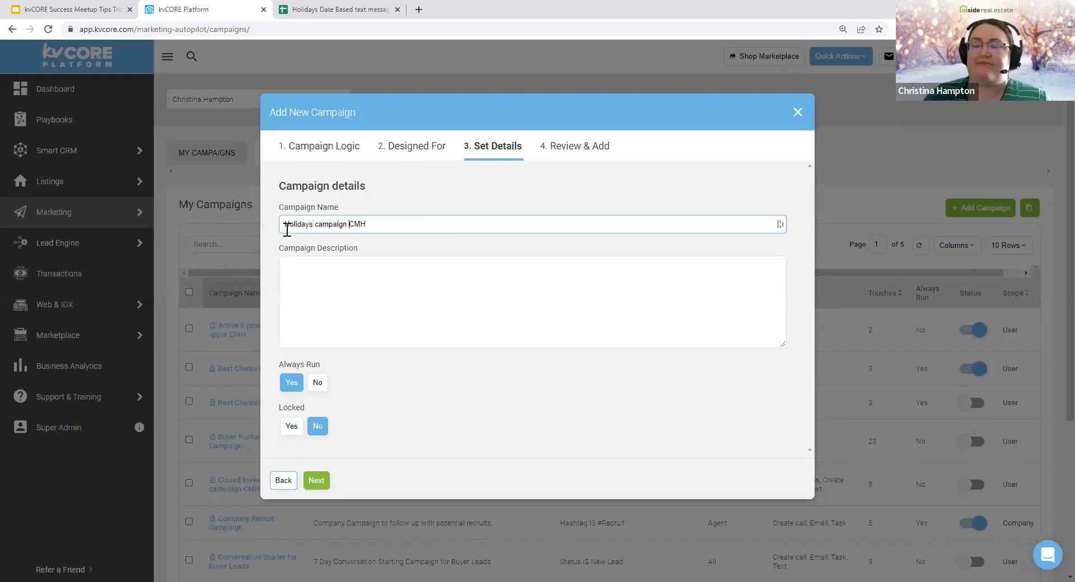
Step: Enter "Holidays" as the campaign description, review the summary and finish creating the campaign
{"action": "left_click", "coordinate": [320, 271]}
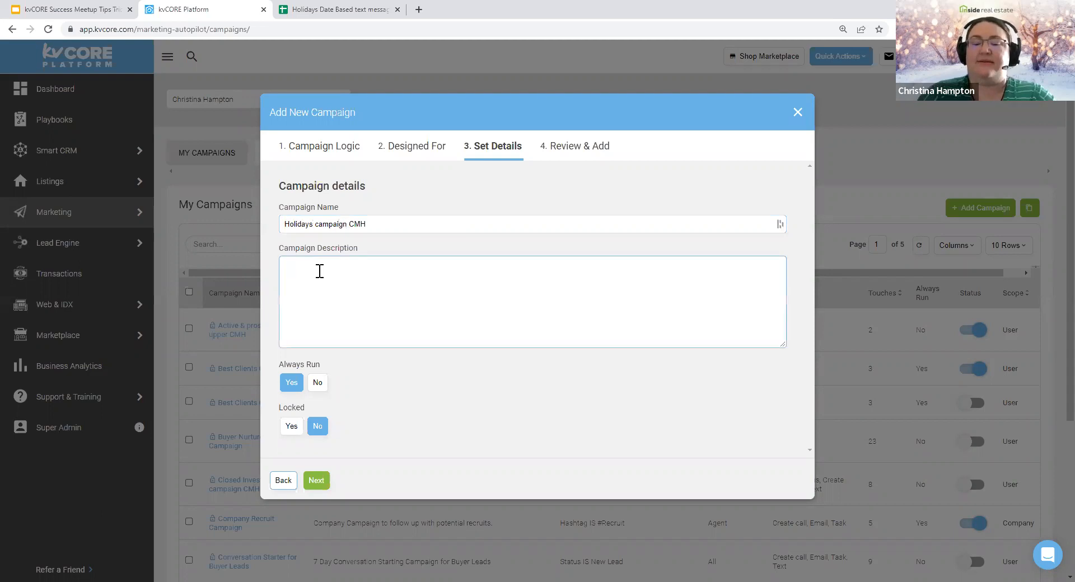
{"action": "type", "text": "Holidays"}
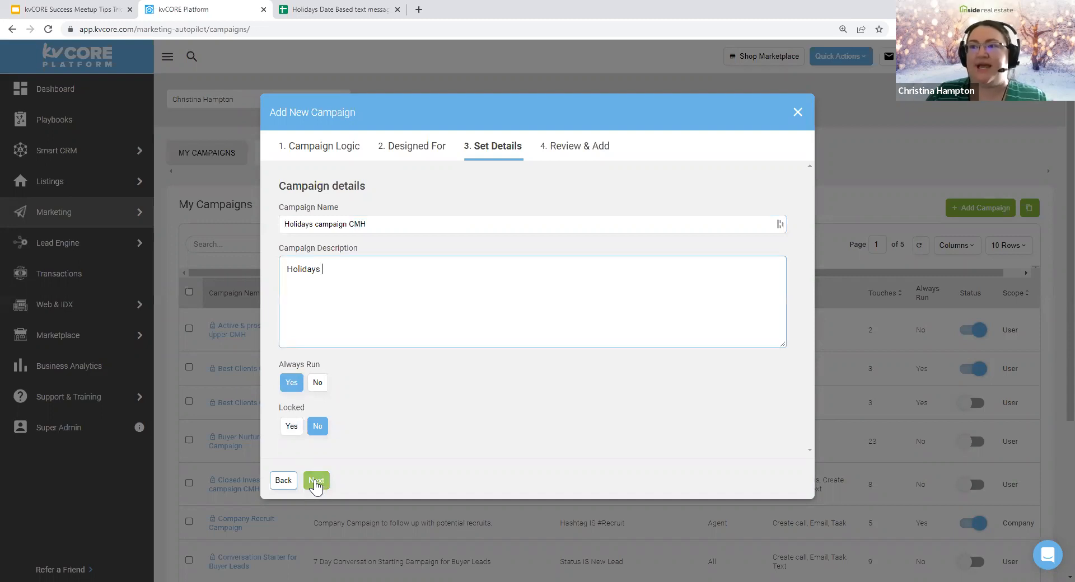
{"action": "left_click", "coordinate": [315, 481]}
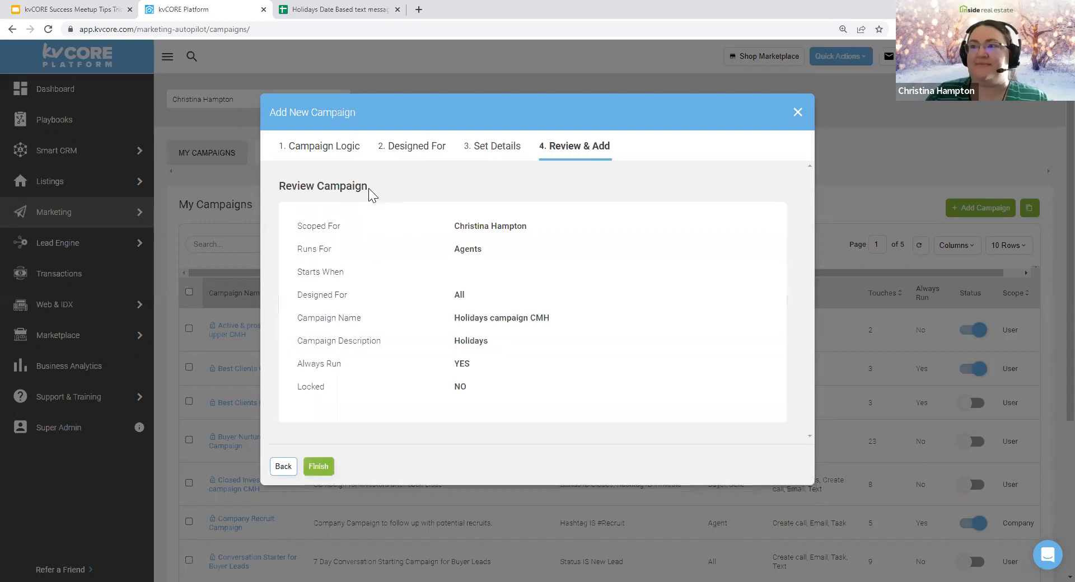
{"action": "left_click_drag", "start_coordinate": [492, 226], "coordinate": [355, 374]}
{"action": "left_click", "coordinate": [319, 471]}
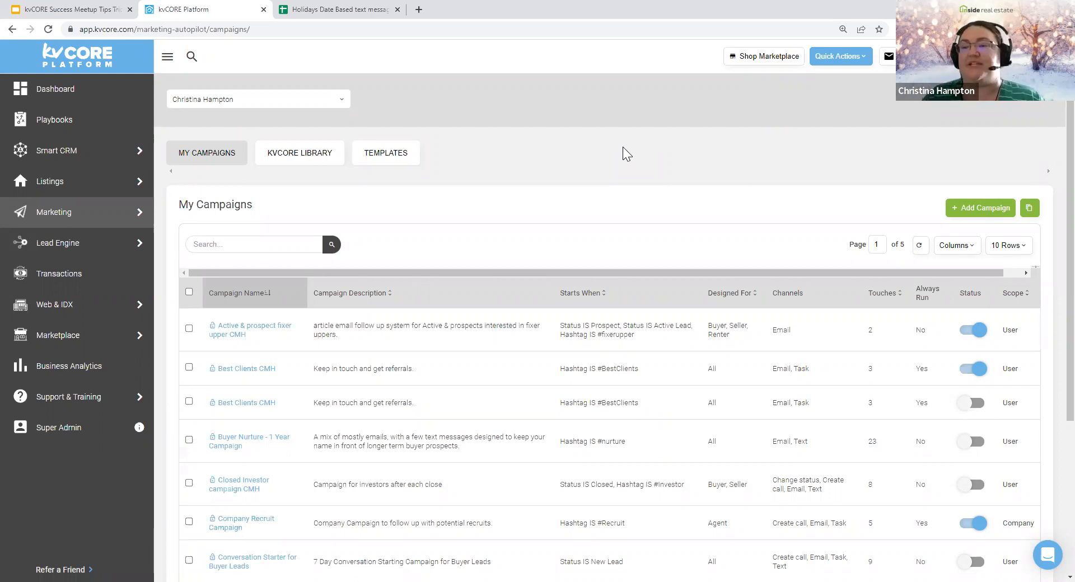
Step: Search My Campaigns for "cmh" and open Holidays campaign CMH to check its start trigger
{"action": "left_click", "coordinate": [246, 247]}
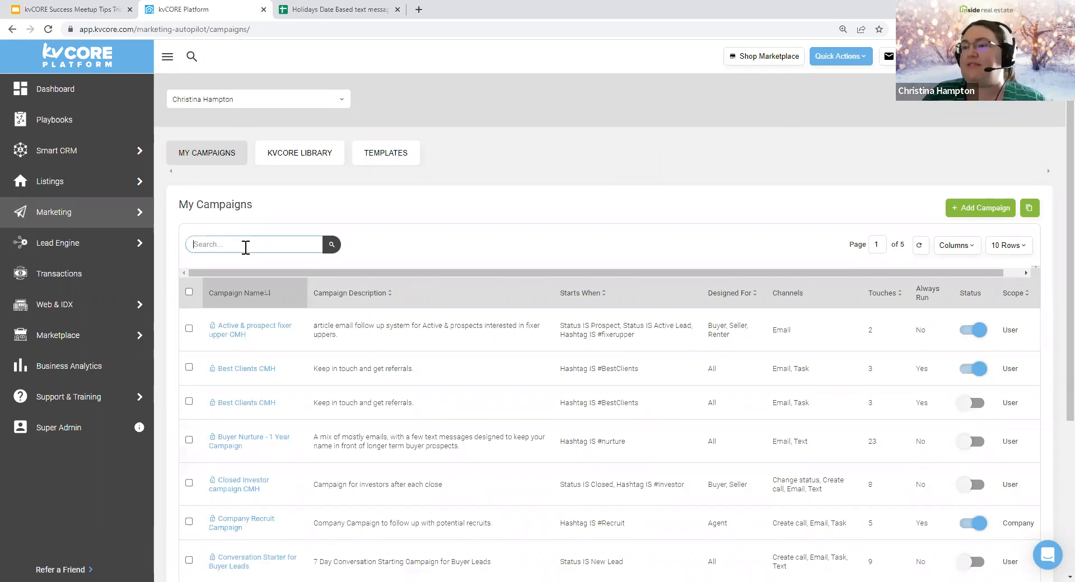
{"action": "type", "text": "cmh"}
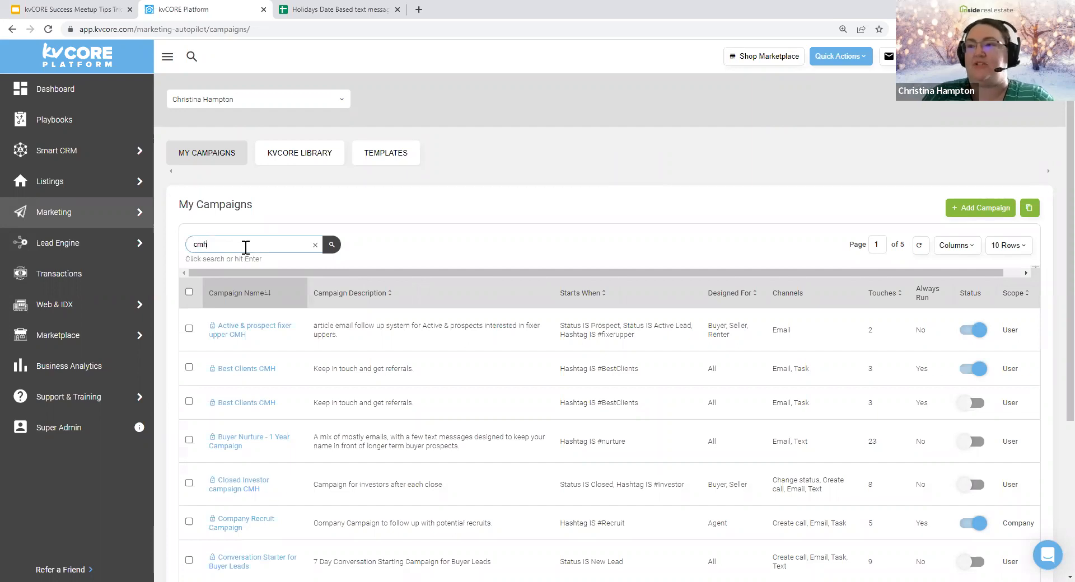
{"action": "key", "text": "Return"}
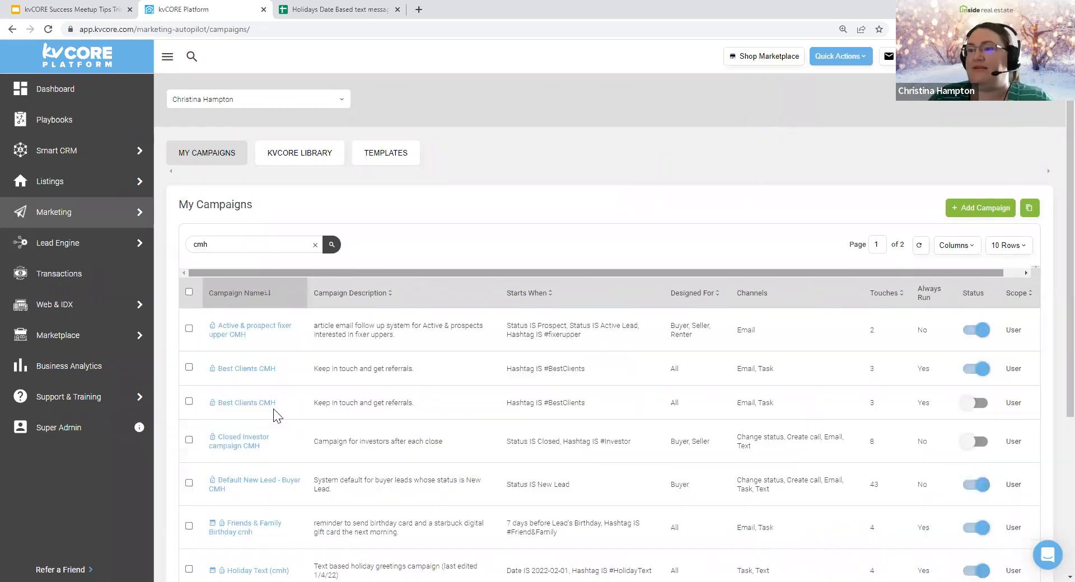
{"action": "scroll", "coordinate": [274, 411], "scroll_direction": "down", "scroll_amount": 4}
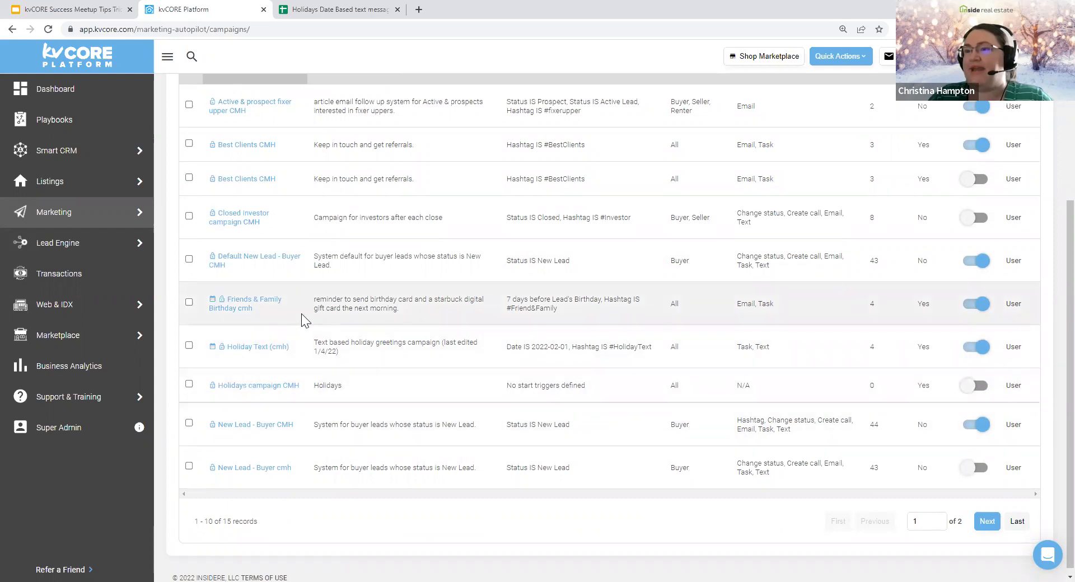
{"action": "scroll", "coordinate": [301, 320], "scroll_direction": "down", "scroll_amount": 1}
{"action": "left_click_drag", "start_coordinate": [300, 380], "coordinate": [209, 386]}
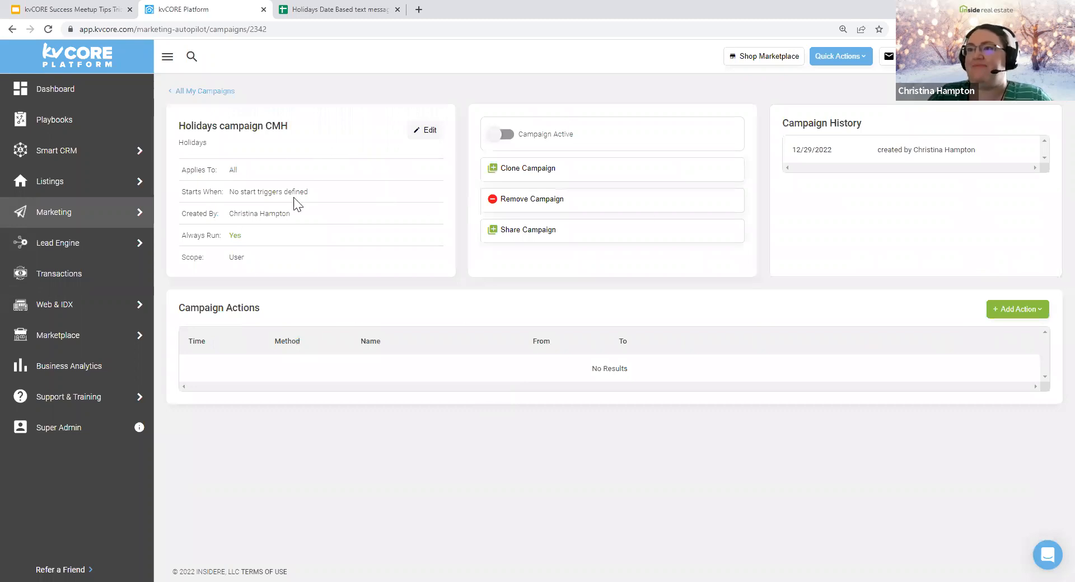
{"action": "left_click_drag", "start_coordinate": [312, 193], "coordinate": [223, 193]}
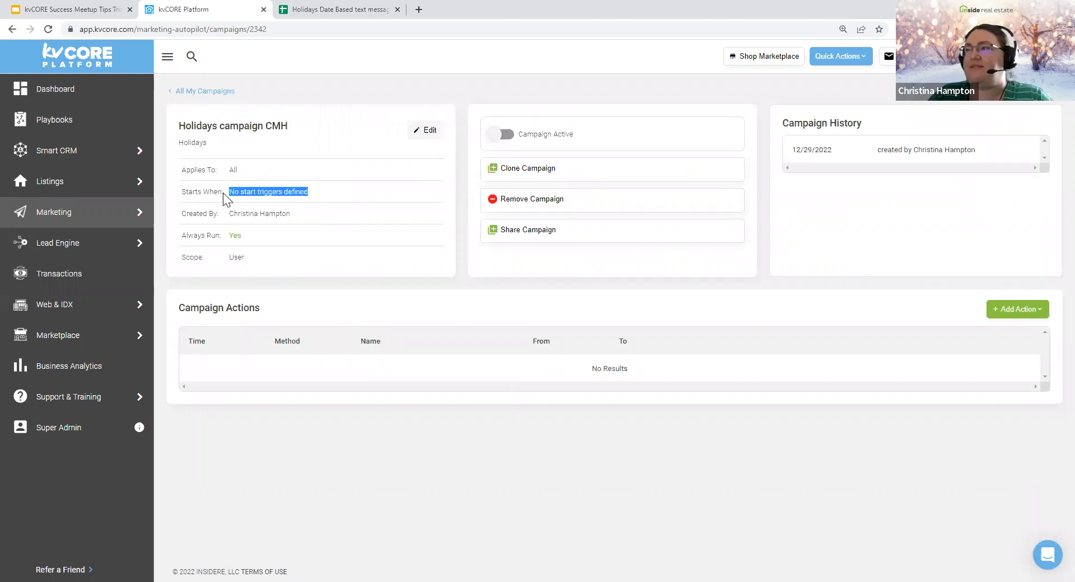
{"action": "left_click", "coordinate": [501, 294]}
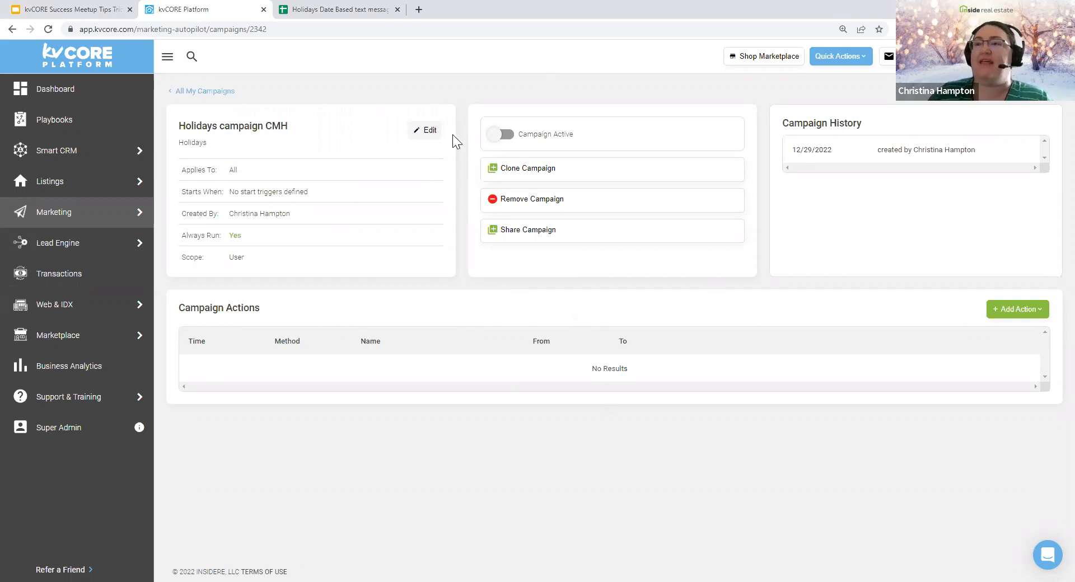
Step: Switch to the Holidays Date Based text messages spreadsheet and read through the US text messages from New Year to Halloween
{"action": "left_click", "coordinate": [367, 11]}
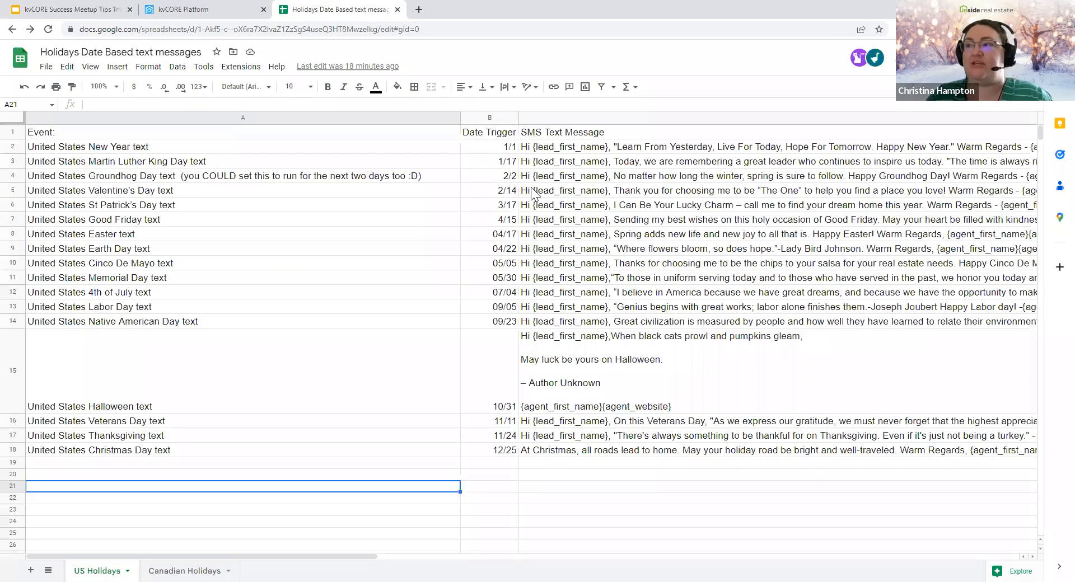
{"action": "left_click", "coordinate": [566, 149]}
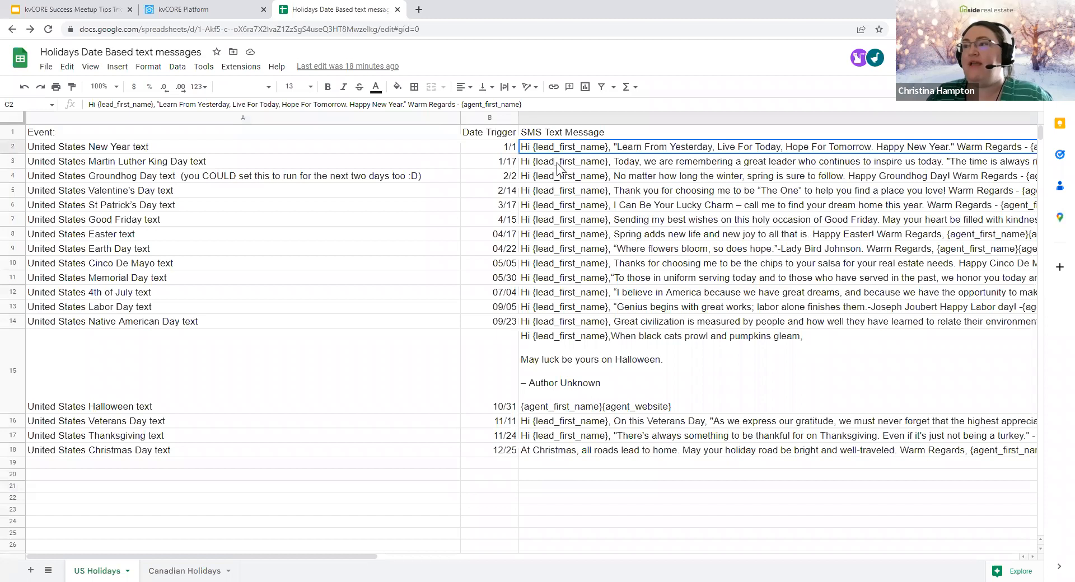
{"action": "key", "text": "Down"}
{"action": "key", "text": "Down"}
{"action": "key", "text": "Down"}
{"action": "key", "text": "Down"}
{"action": "key", "text": "Down"}
{"action": "key", "text": "Down"}
{"action": "key", "text": "Down"}
{"action": "key", "text": "Down"}
{"action": "key", "text": "Down"}
{"action": "key", "text": "Down"}
{"action": "key", "text": "Down"}
{"action": "key", "text": "Down"}
{"action": "key", "text": "Down"}
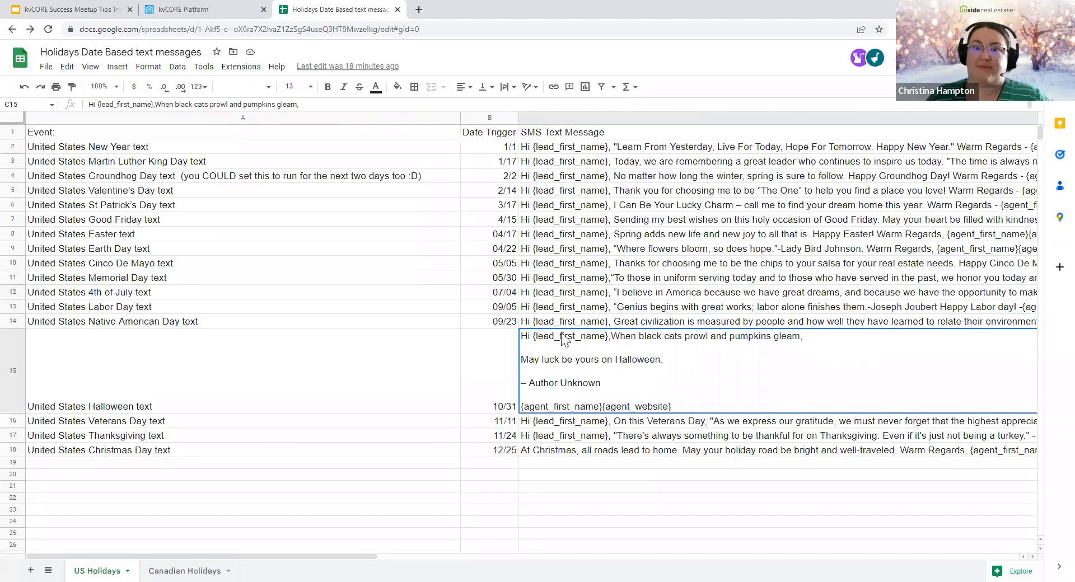
{"action": "left_click", "coordinate": [114, 150]}
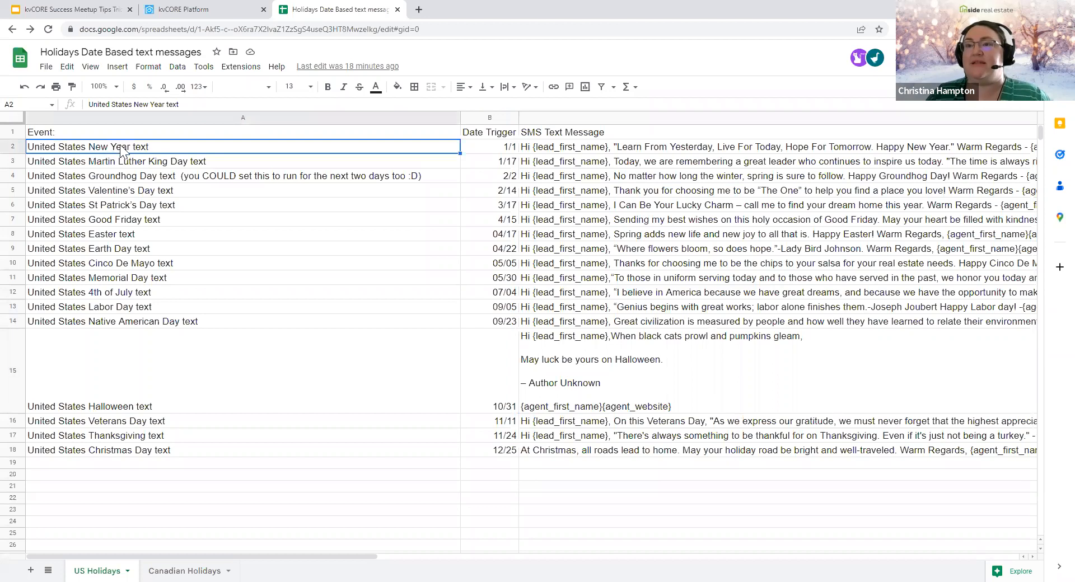
Step: Return to kvCORE and add a Text/SMS action to Holidays campaign CMH
{"action": "left_click", "coordinate": [207, 10]}
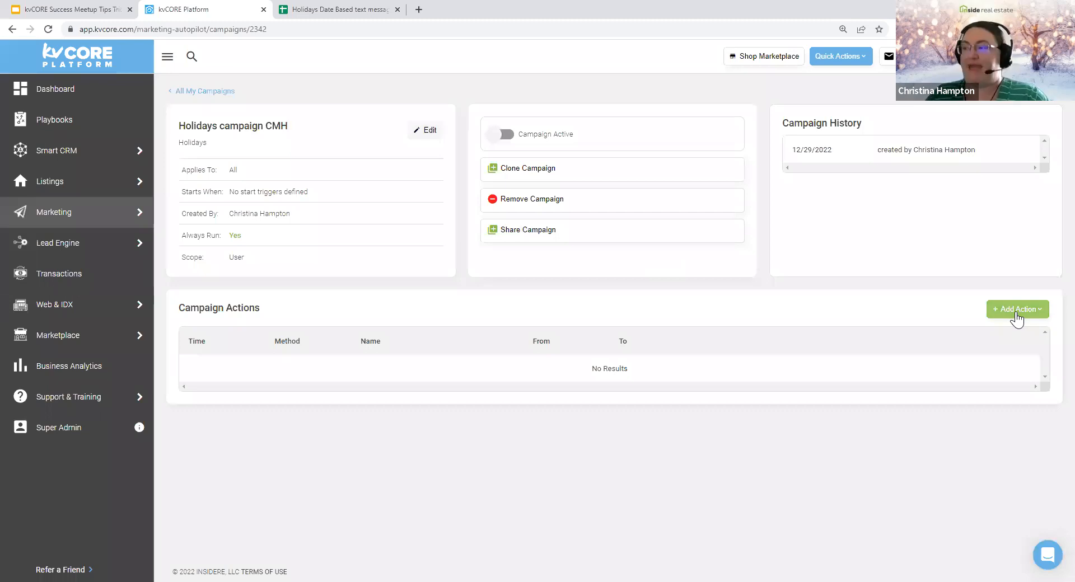
{"action": "left_click", "coordinate": [1015, 315]}
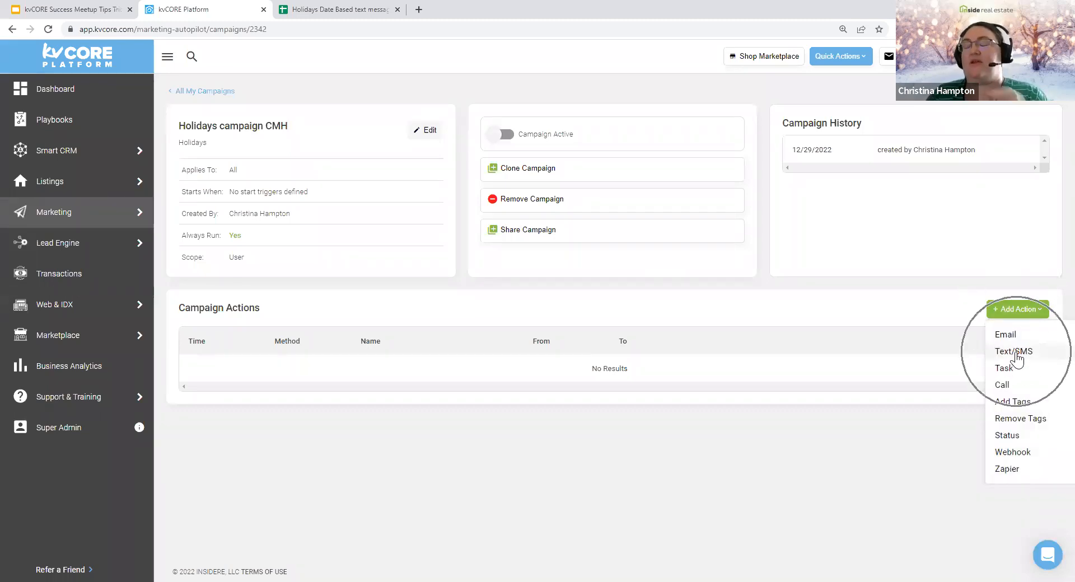
{"action": "left_click", "coordinate": [1014, 351]}
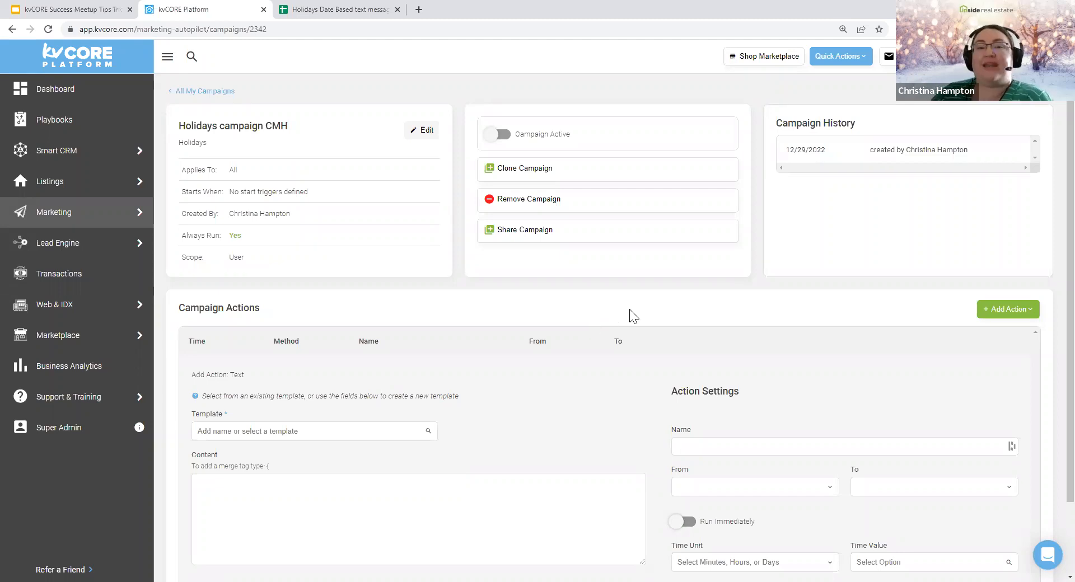
Step: Check the list of existing templates for the text action without choosing one
{"action": "double_click", "coordinate": [206, 414]}
{"action": "scroll", "coordinate": [304, 351], "scroll_direction": "down", "scroll_amount": 2}
{"action": "left_click", "coordinate": [307, 349]}
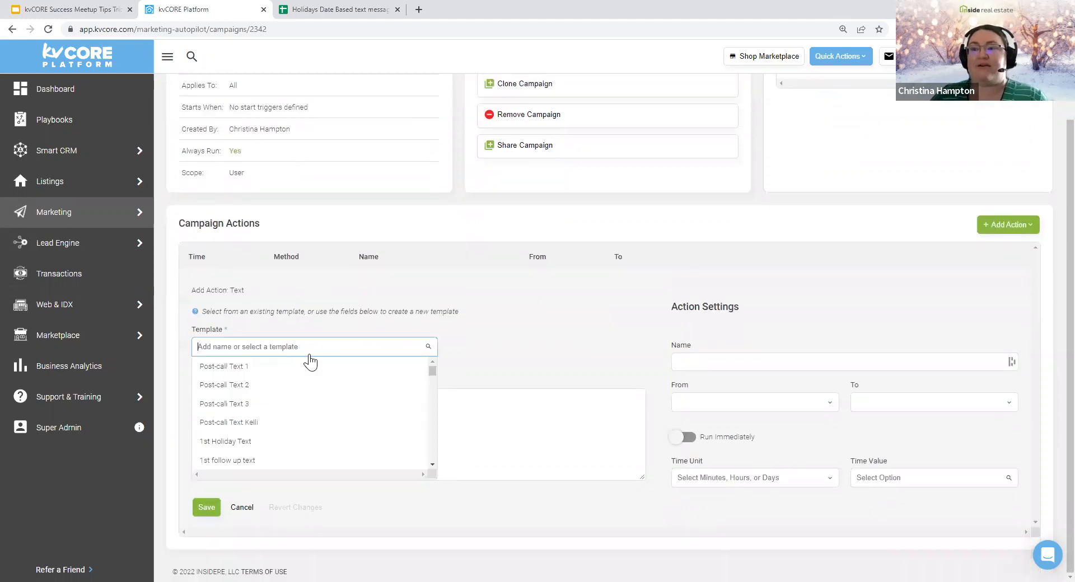
{"action": "left_click", "coordinate": [494, 323]}
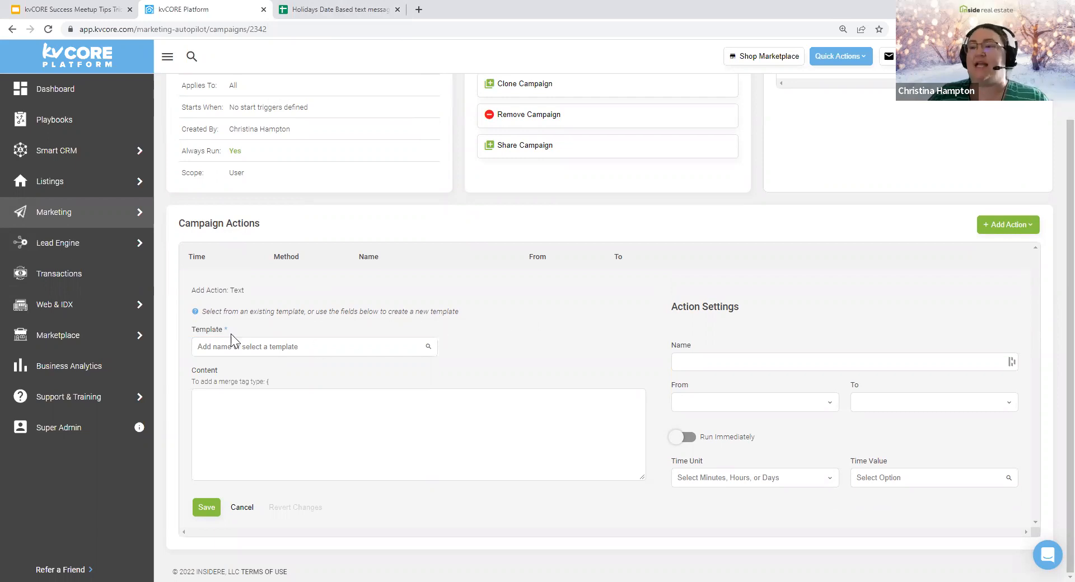
{"action": "double_click", "coordinate": [201, 328]}
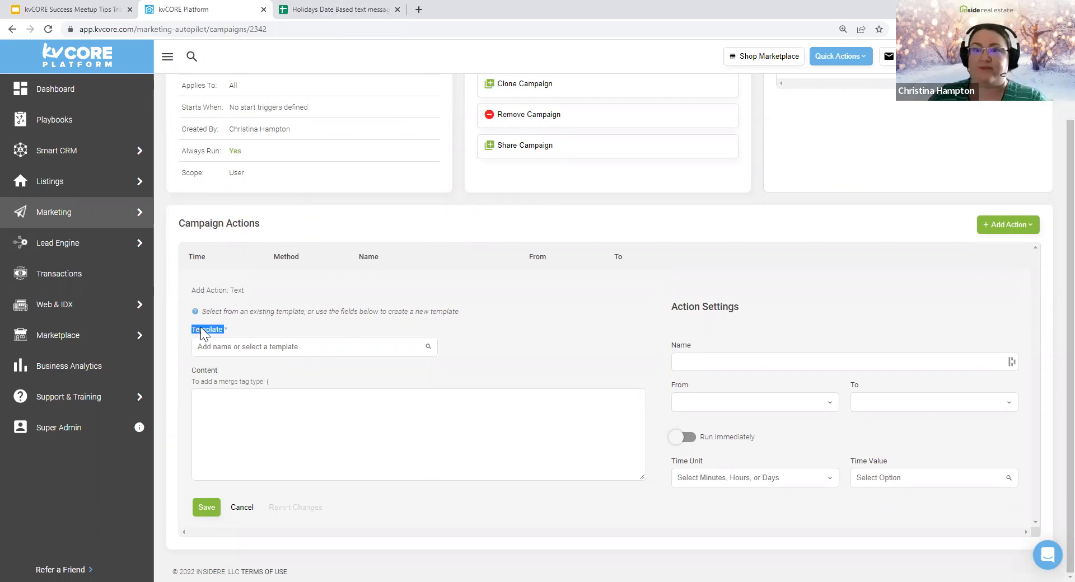
Step: Copy the United States New Year message from the Google Sheets spreadsheet into the text action's content in kvCORE, and check its lead_first_name merge tag
{"action": "left_click", "coordinate": [353, 8]}
{"action": "left_click", "coordinate": [355, 10]}
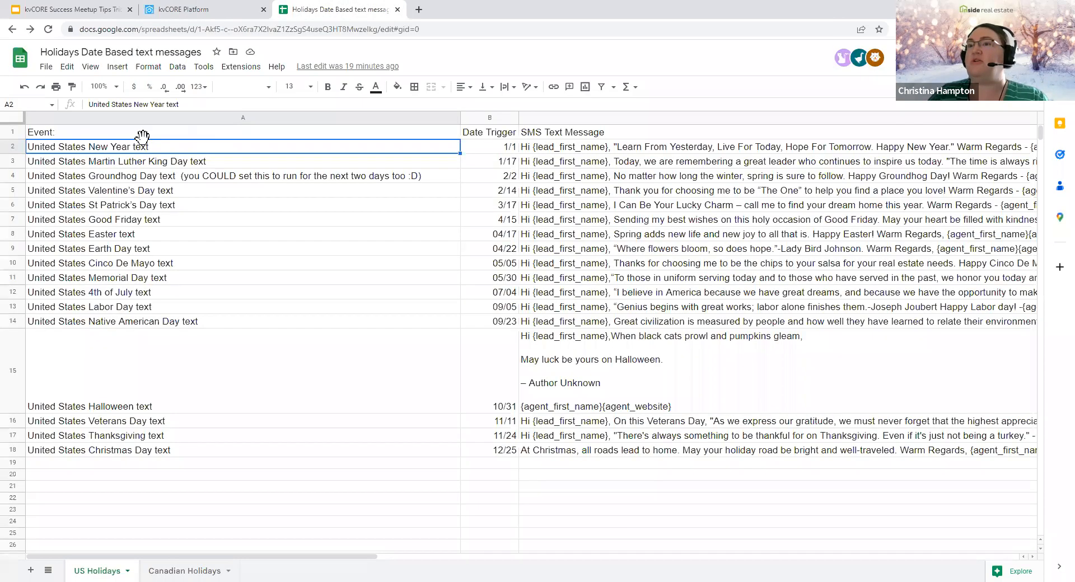
{"action": "left_click", "coordinate": [565, 149]}
{"action": "left_click_drag", "start_coordinate": [528, 110], "coordinate": [87, 115]}
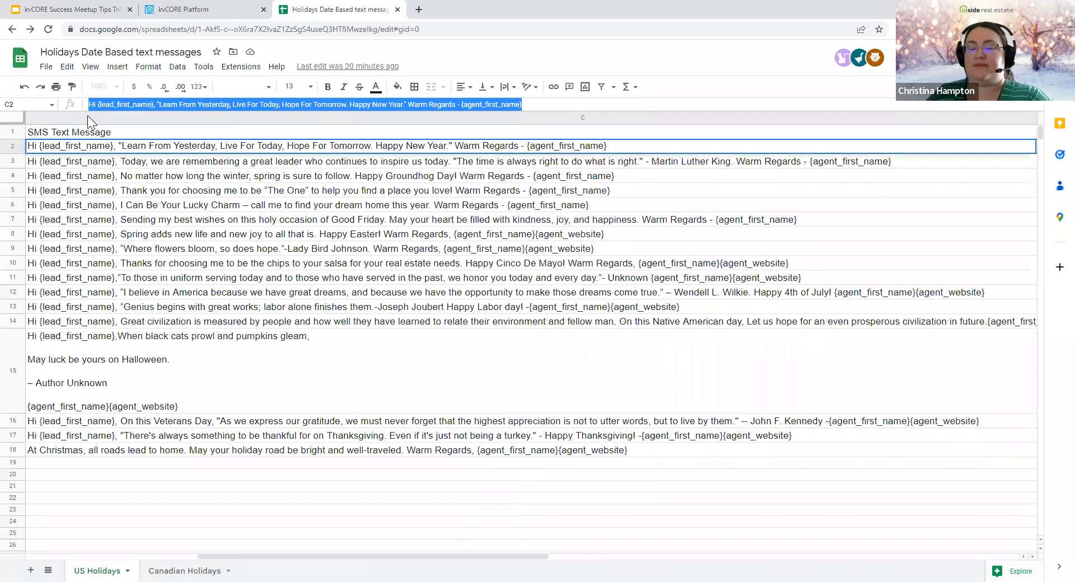
{"action": "left_click", "coordinate": [206, 9]}
{"action": "left_click", "coordinate": [295, 405]}
{"action": "type", "text": "Hi {lead_first_name}, \"Learn From Yesterday, Live For Today, Hope For Tomorrow. Happy New Year.\" Warm Regards - {agent_first_name}"}
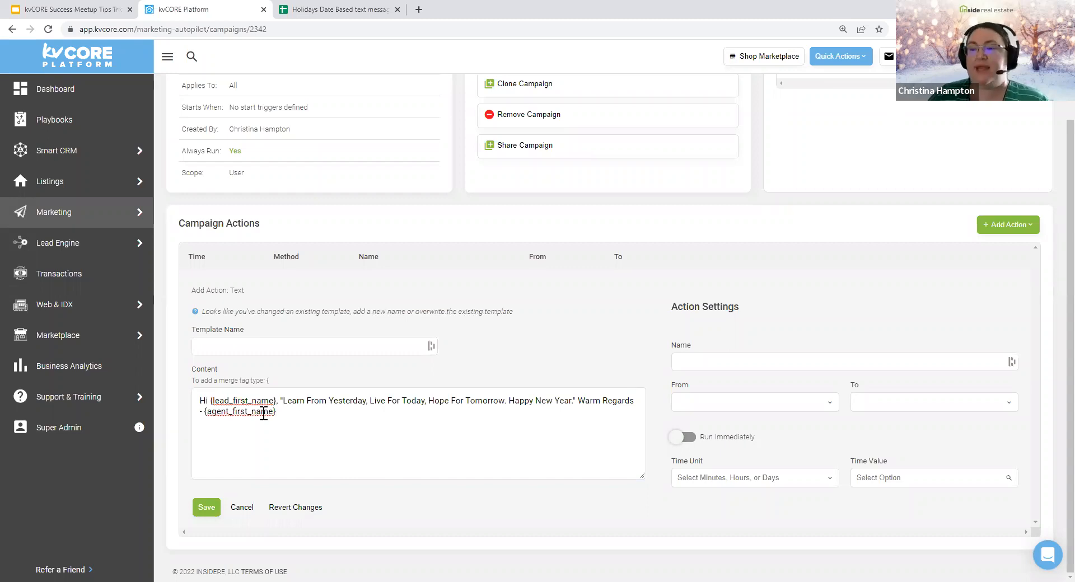
{"action": "left_click_drag", "start_coordinate": [277, 401], "coordinate": [210, 401]}
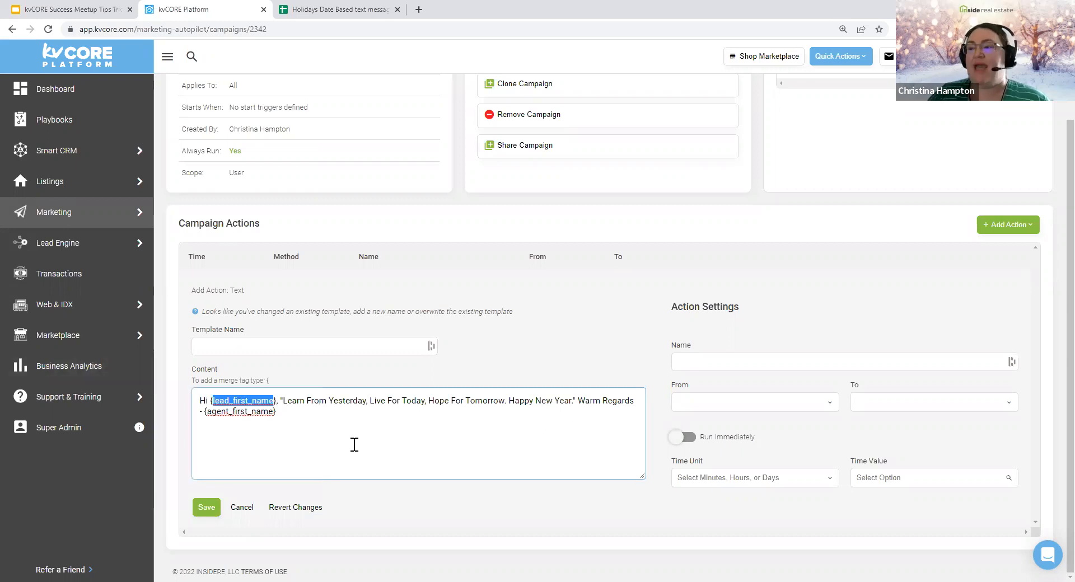
Step: Check the agent_first_name merge tag in the message and name the text template "New years day text CMH"
{"action": "double_click", "coordinate": [235, 411]}
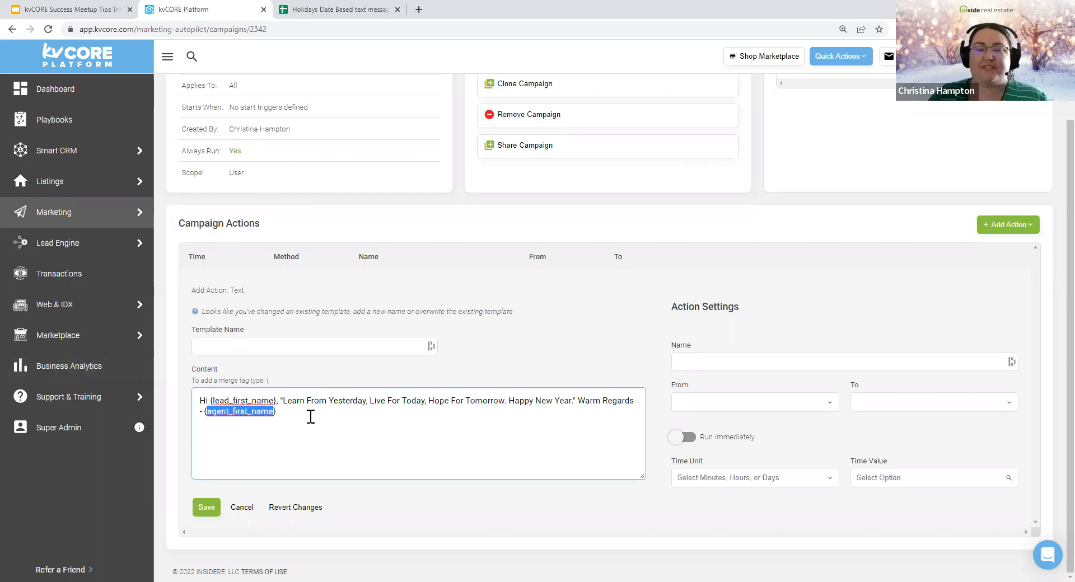
{"action": "left_click", "coordinate": [331, 420]}
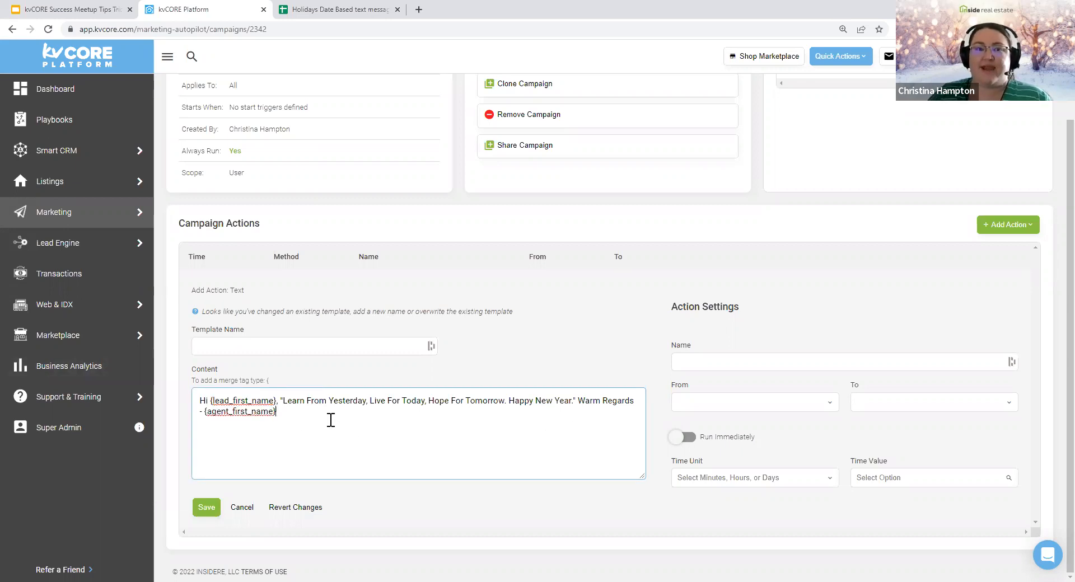
{"action": "double_click", "coordinate": [251, 347]}
{"action": "left_click", "coordinate": [264, 348]}
{"action": "type", "text": "New"}
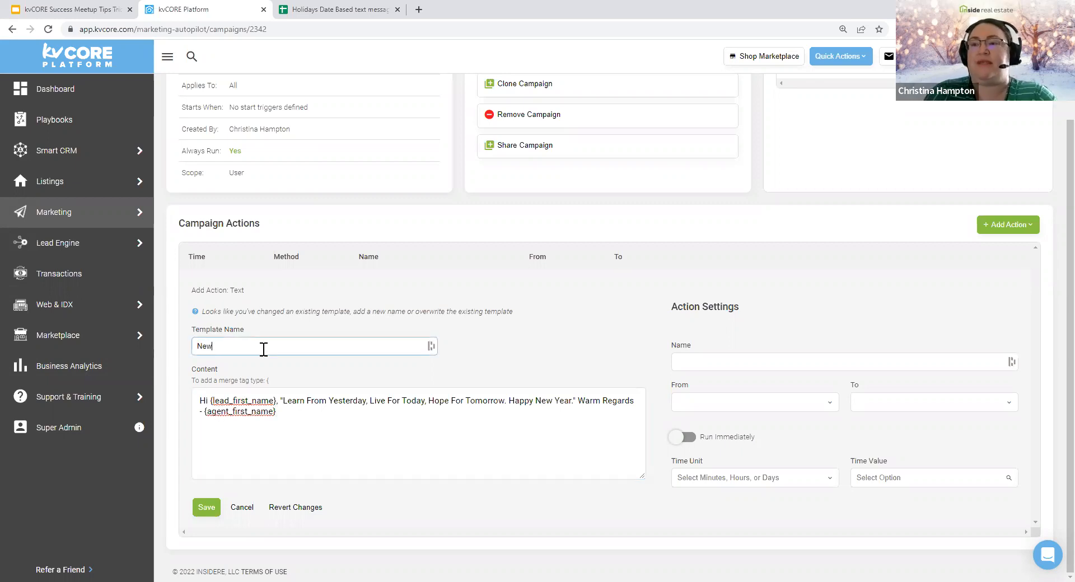
{"action": "type", "text": " years day text"}
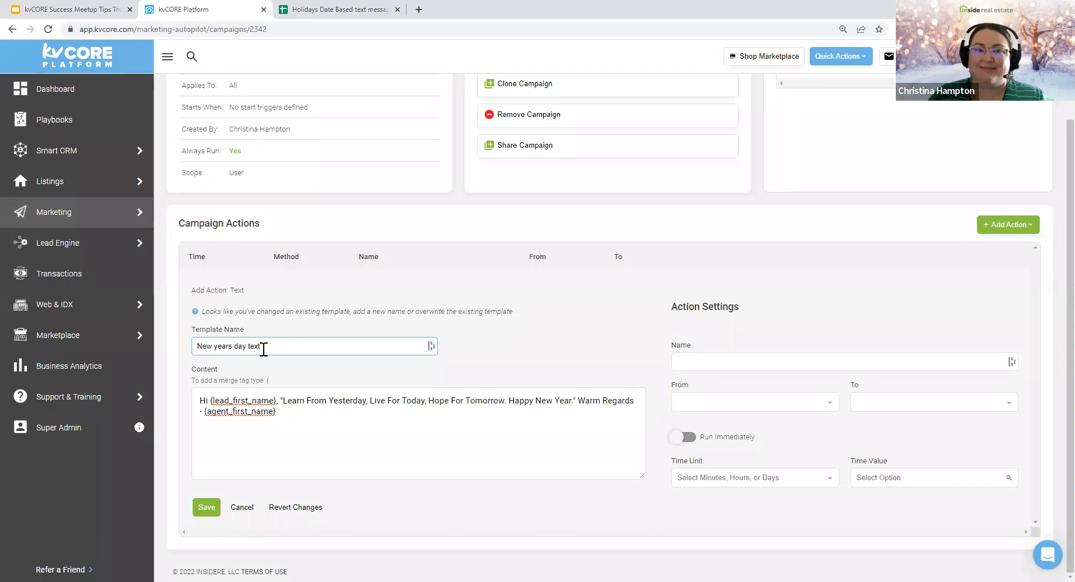
{"action": "type", "text": " MH"}
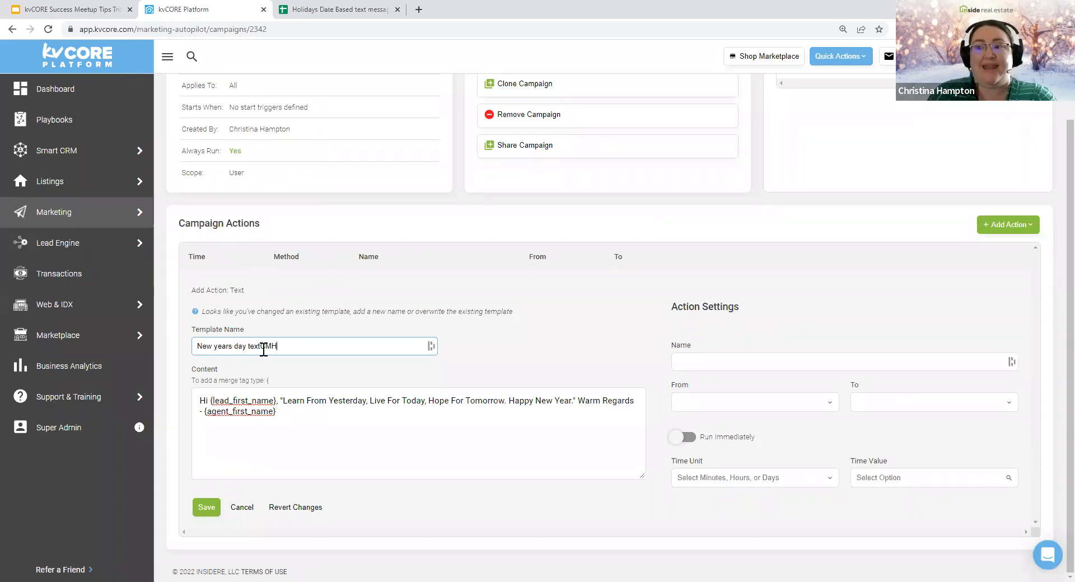
{"action": "left_click", "coordinate": [263, 350]}
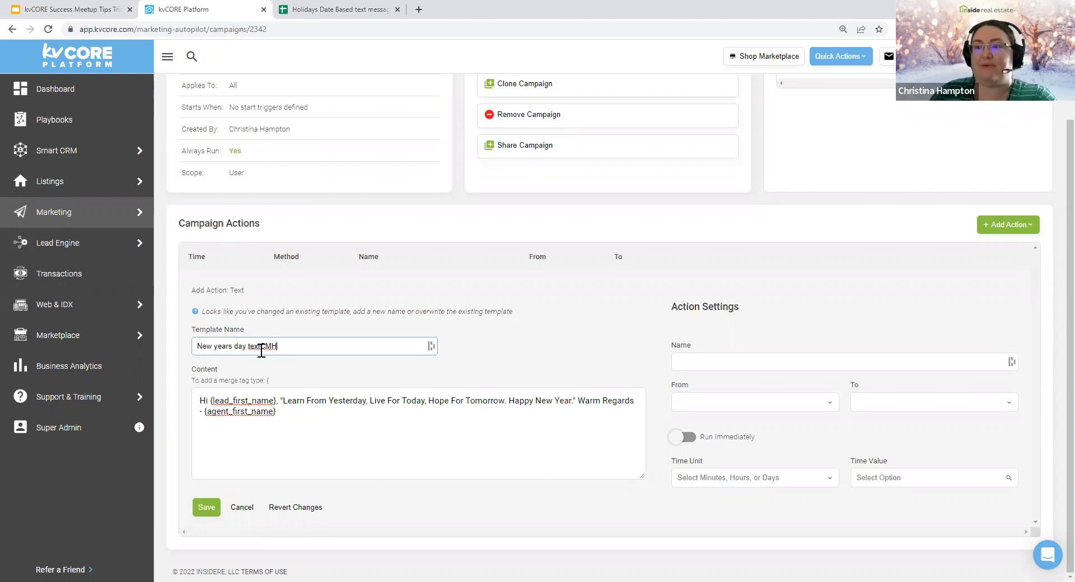
{"action": "left_click", "coordinate": [566, 292]}
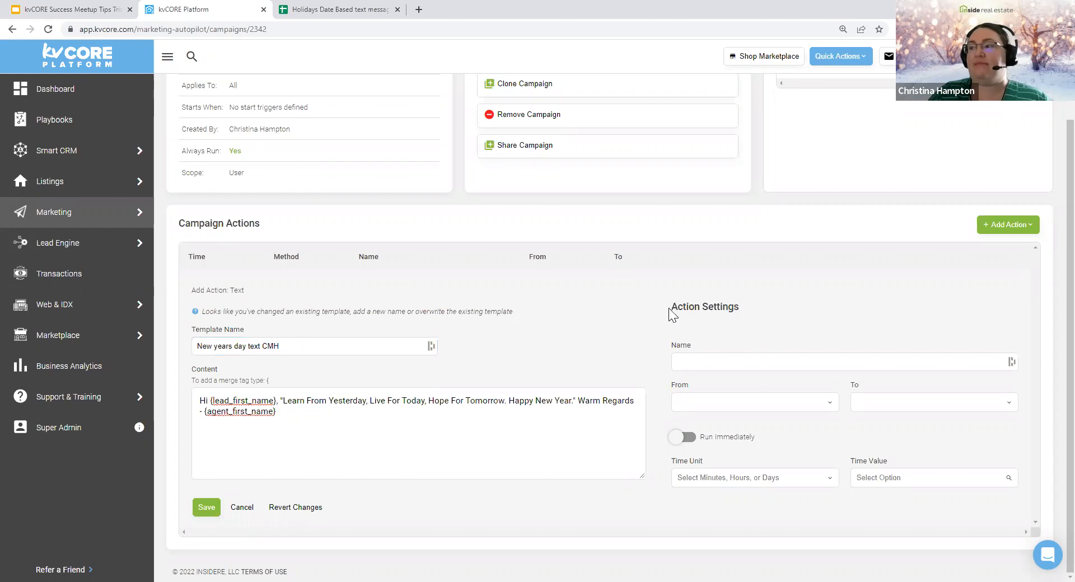
Step: Name the text action "New Year's day text" in the action settings
{"action": "left_click_drag", "start_coordinate": [763, 310], "coordinate": [670, 308]}
{"action": "left_click", "coordinate": [714, 361]}
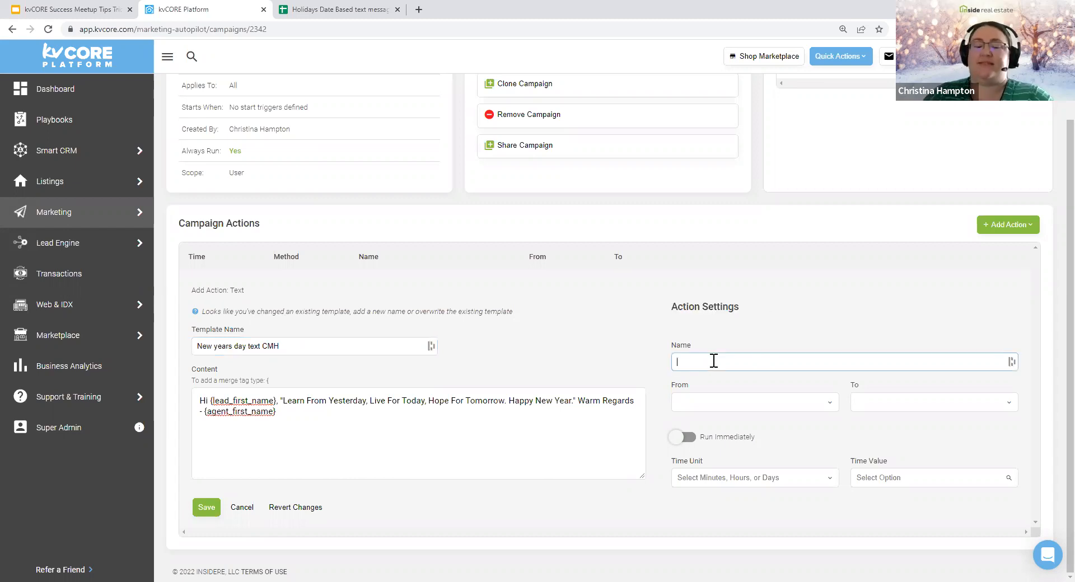
{"action": "type", "text": "News"}
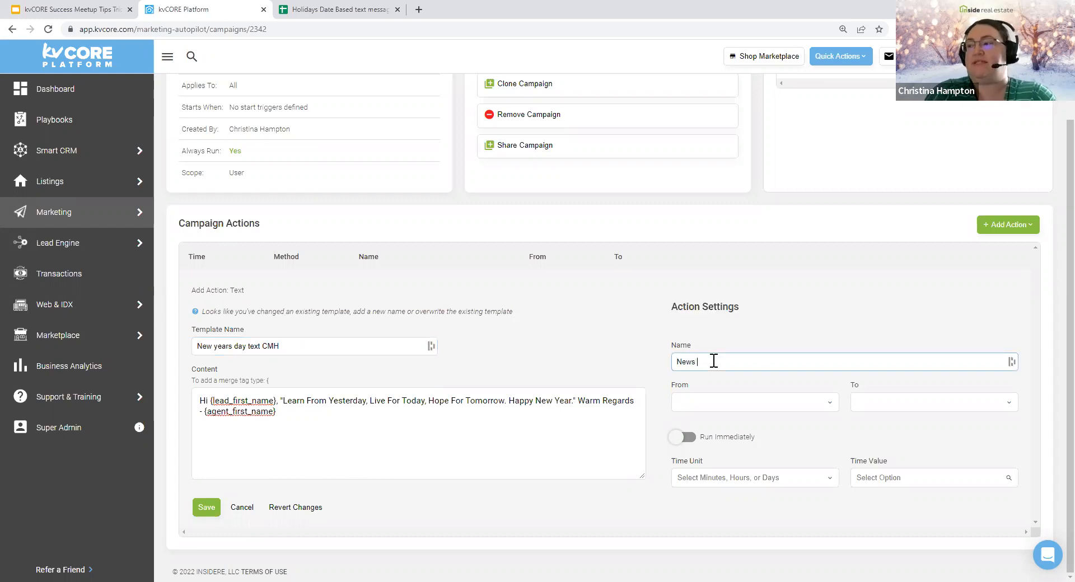
{"action": "key", "text": "BackSpace"}
{"action": "type", "text": " Yea"}
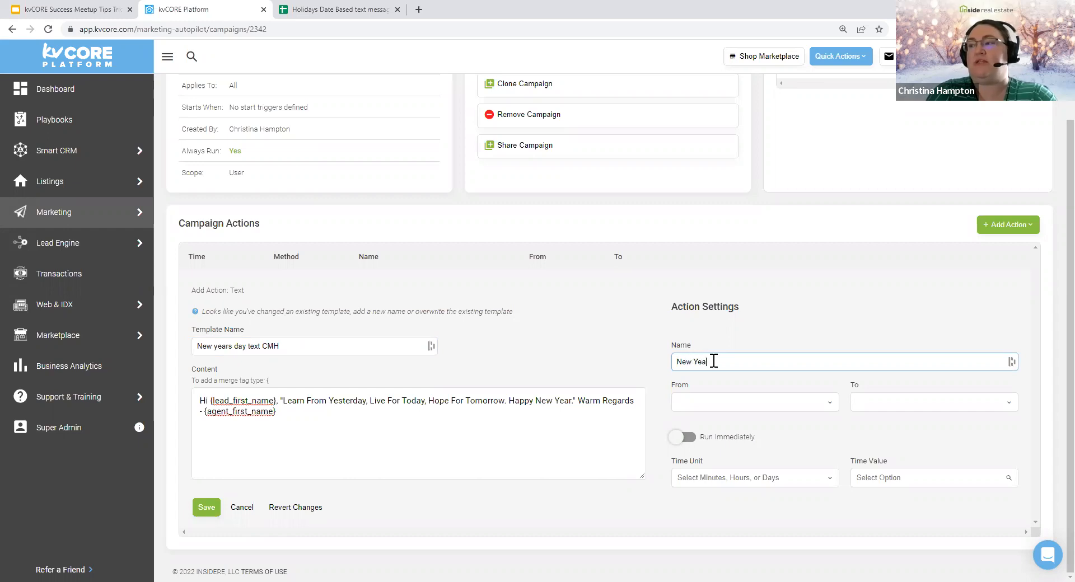
{"action": "type", "text": "r's day text"}
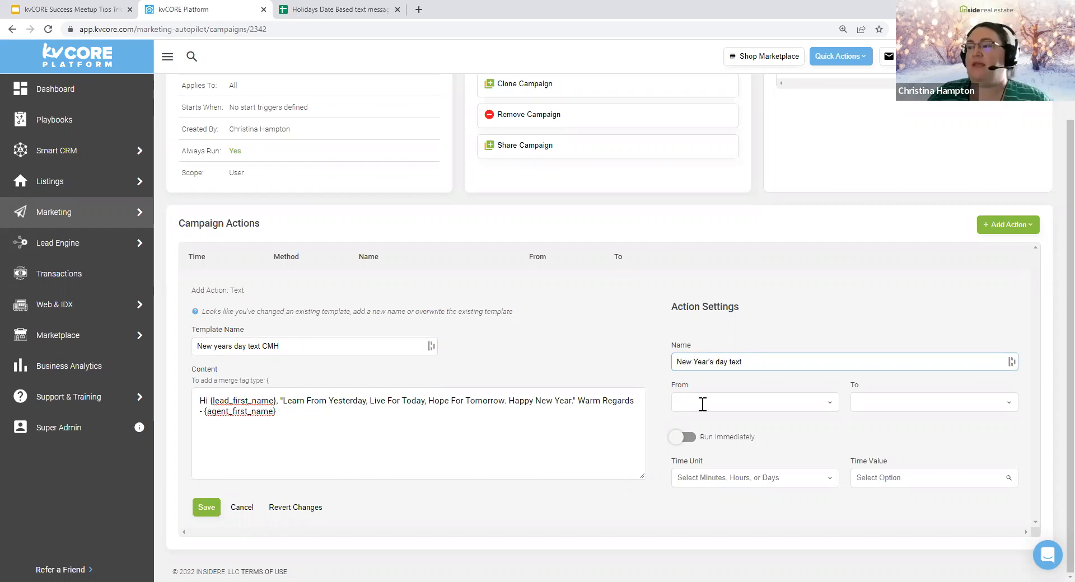
Step: Set the text action to be sent from Agent to Contact, trying System and Lender as senders along the way
{"action": "left_click", "coordinate": [703, 403]}
{"action": "left_click", "coordinate": [690, 461]}
{"action": "left_click", "coordinate": [916, 403]}
{"action": "left_click", "coordinate": [879, 421]}
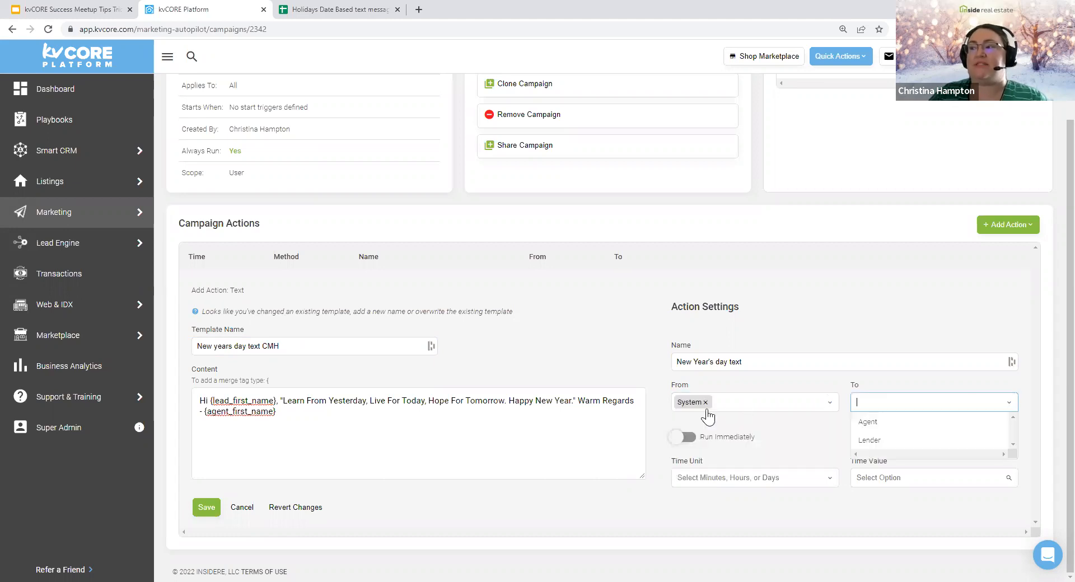
{"action": "left_click", "coordinate": [707, 404]}
{"action": "left_click", "coordinate": [699, 422]}
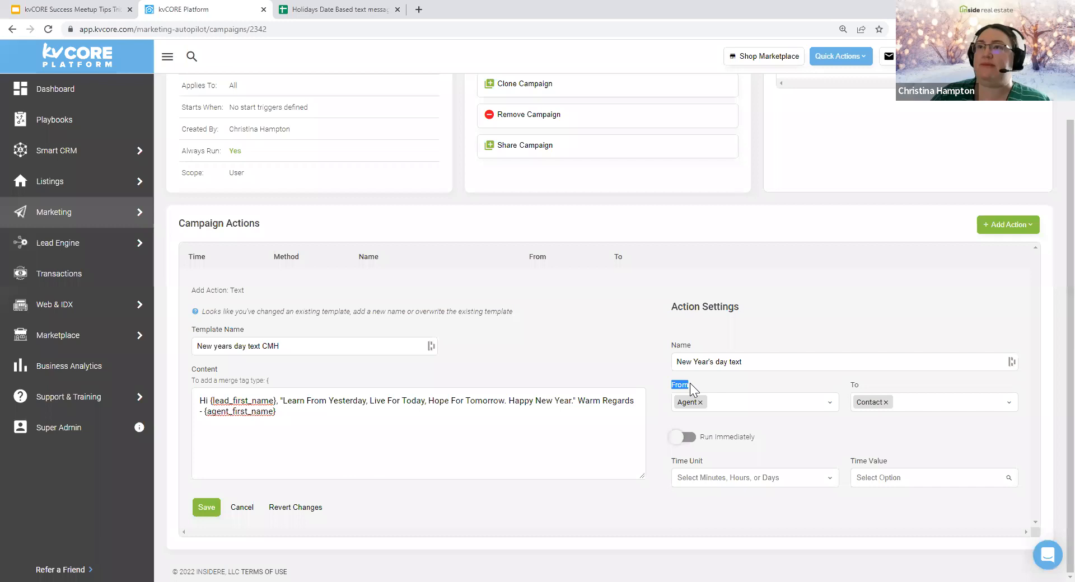
{"action": "left_click", "coordinate": [714, 410]}
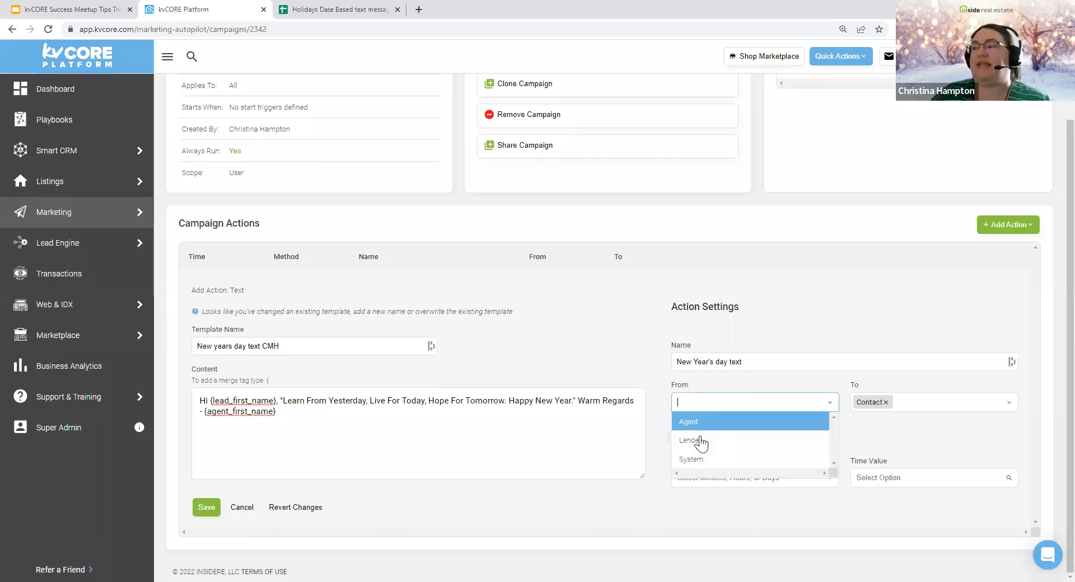
{"action": "left_click", "coordinate": [694, 422]}
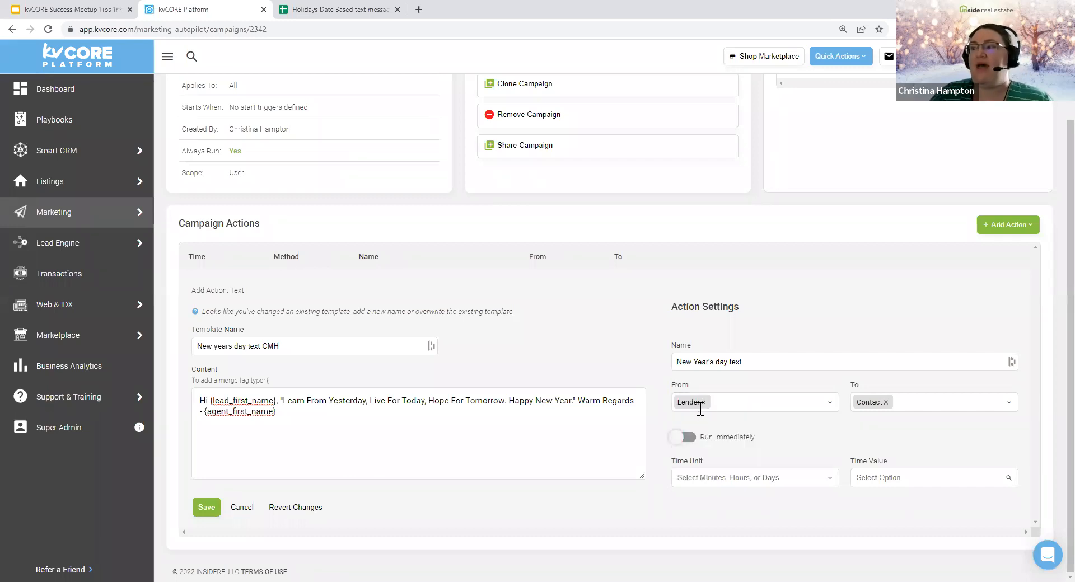
{"action": "left_click", "coordinate": [704, 403]}
{"action": "left_click", "coordinate": [694, 421]}
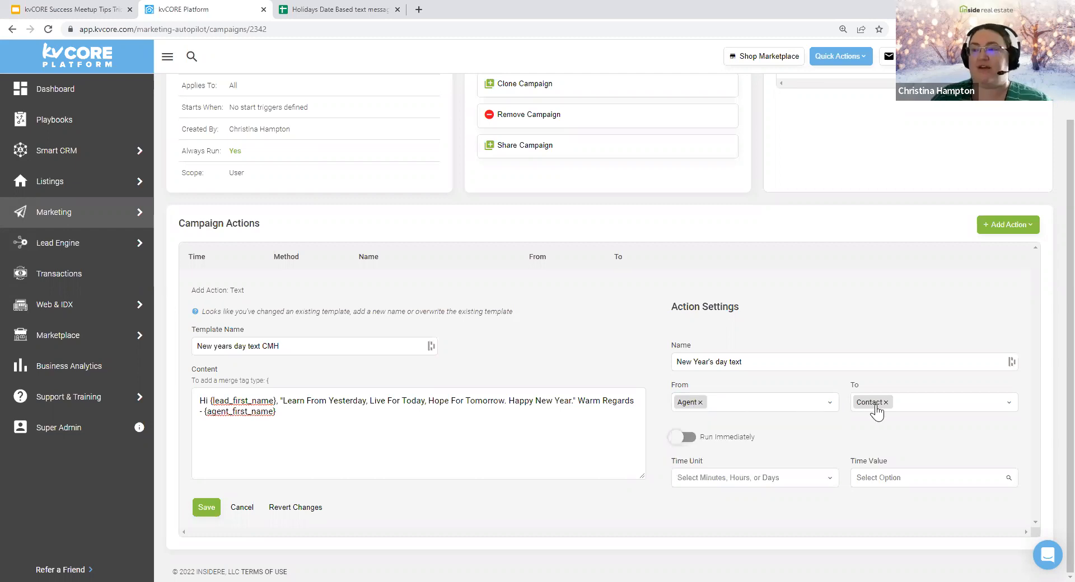
Step: Examine the action's Run Immediately and Time Unit options and compare them with the campaign's start settings
{"action": "left_click_drag", "start_coordinate": [723, 438], "coordinate": [696, 437]}
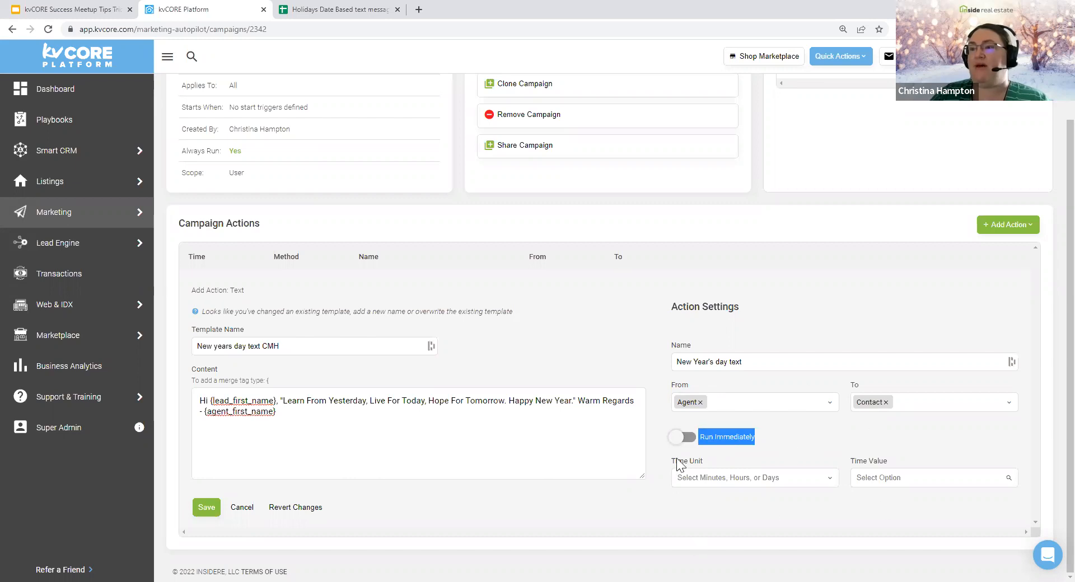
{"action": "left_click", "coordinate": [729, 285]}
{"action": "scroll", "coordinate": [729, 402], "scroll_direction": "up", "scroll_amount": 1}
{"action": "scroll", "coordinate": [729, 401], "scroll_direction": "up", "scroll_amount": 2}
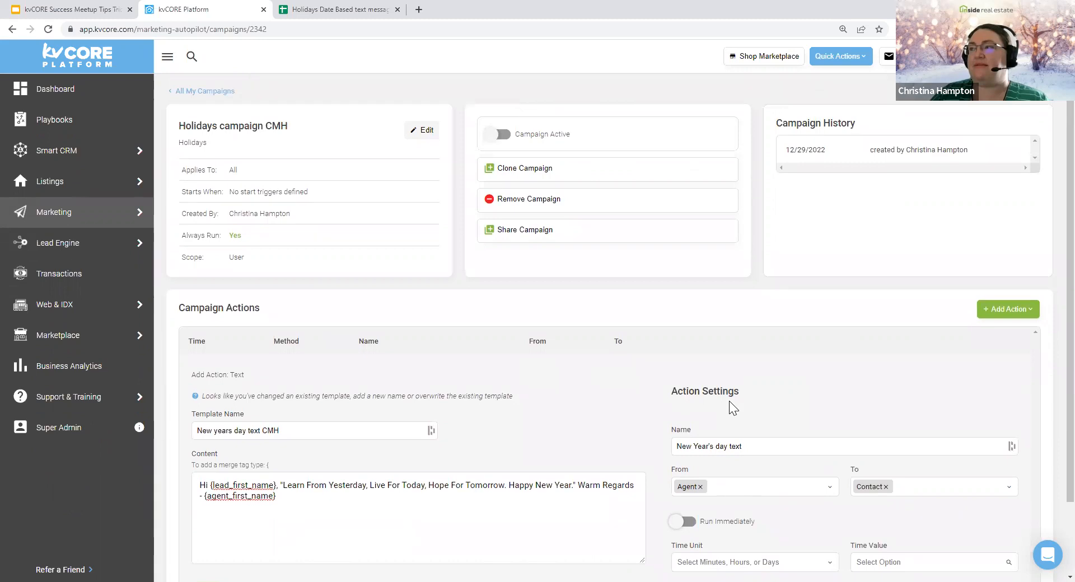
{"action": "scroll", "coordinate": [789, 523], "scroll_direction": "down", "scroll_amount": 2}
{"action": "left_click", "coordinate": [745, 476]}
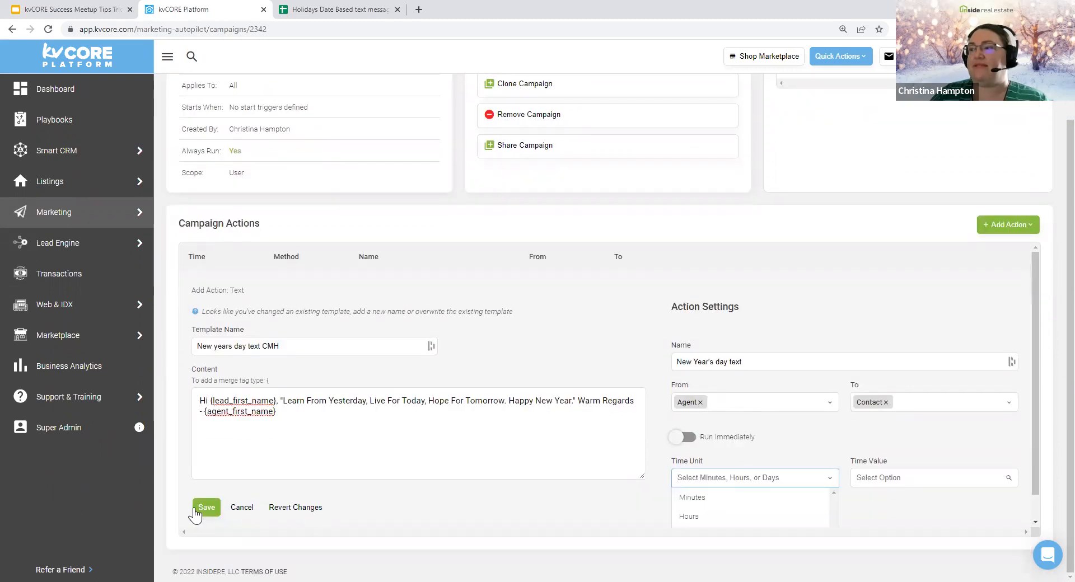
Step: Revert the unsaved text action and remove Holidays campaign CMH, confirming the deletion
{"action": "left_click", "coordinate": [295, 507]}
{"action": "scroll", "coordinate": [630, 245], "scroll_direction": "up", "scroll_amount": 2}
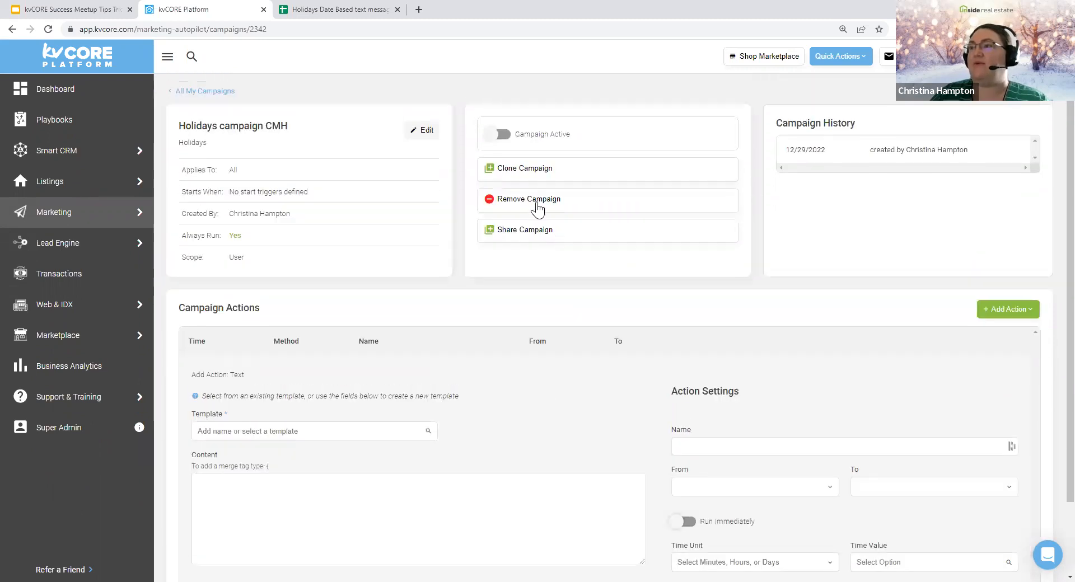
{"action": "left_click", "coordinate": [607, 198]}
{"action": "left_click", "coordinate": [591, 362]}
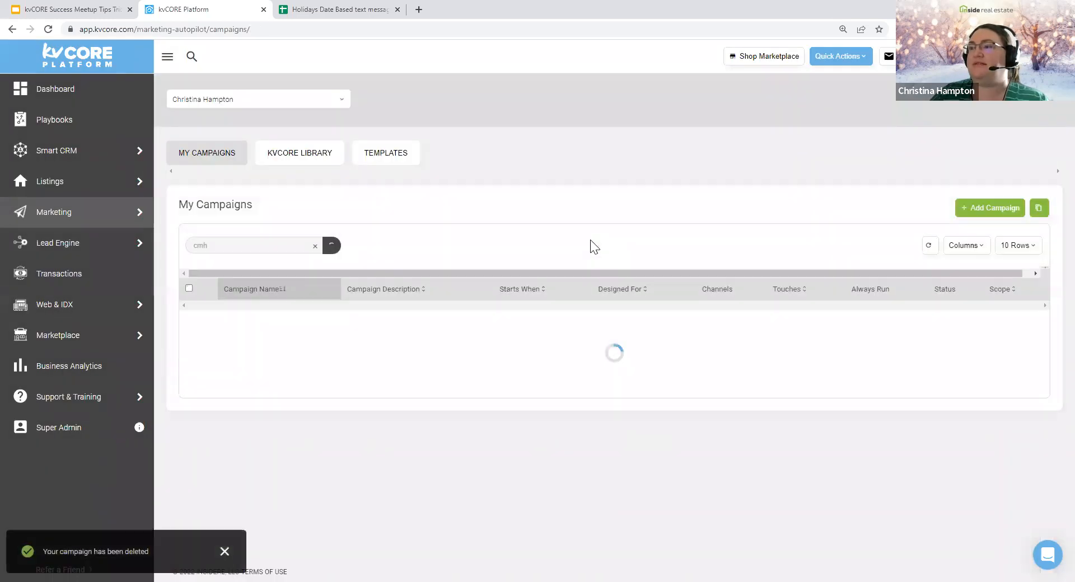
Step: Look through both pages of the cmh campaign list and open the existing Holiday Text (cmh) campaign
{"action": "scroll", "coordinate": [414, 539], "scroll_direction": "down", "scroll_amount": 4}
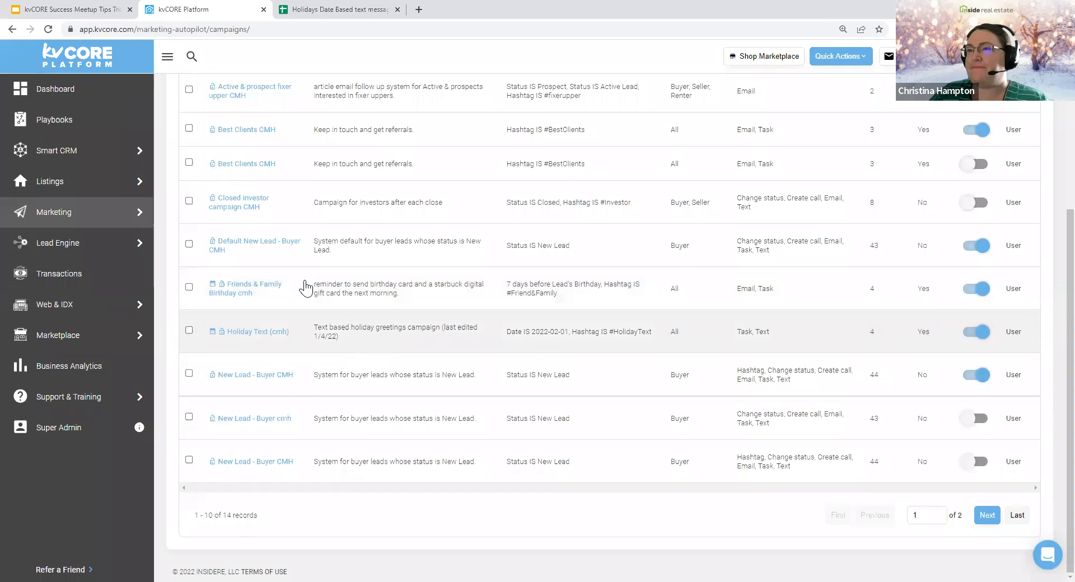
{"action": "scroll", "coordinate": [305, 285], "scroll_direction": "up", "scroll_amount": 5}
{"action": "scroll", "coordinate": [449, 344], "scroll_direction": "down", "scroll_amount": 5}
{"action": "left_click", "coordinate": [985, 518]}
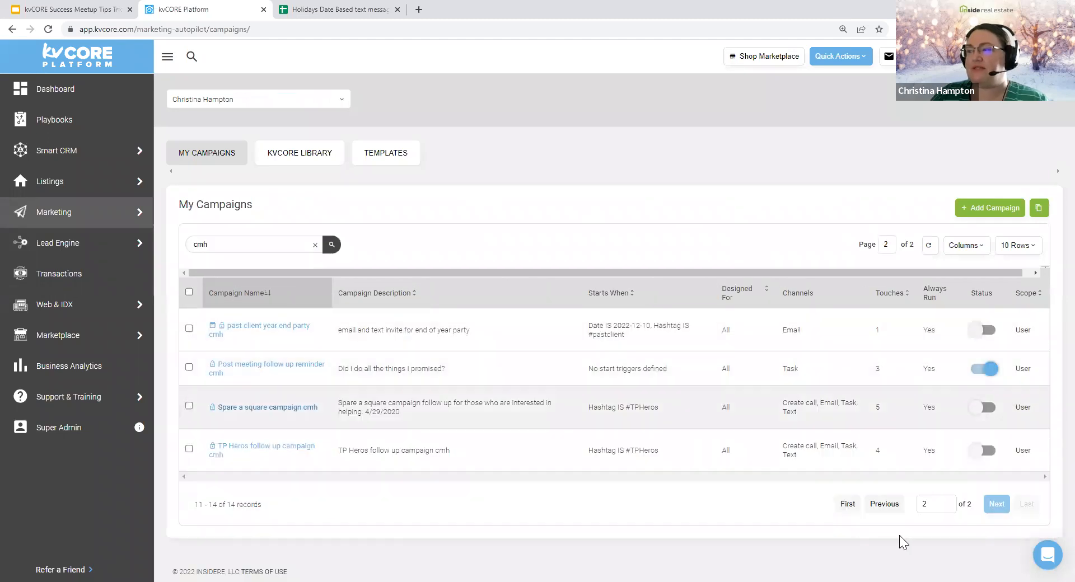
{"action": "left_click", "coordinate": [889, 506]}
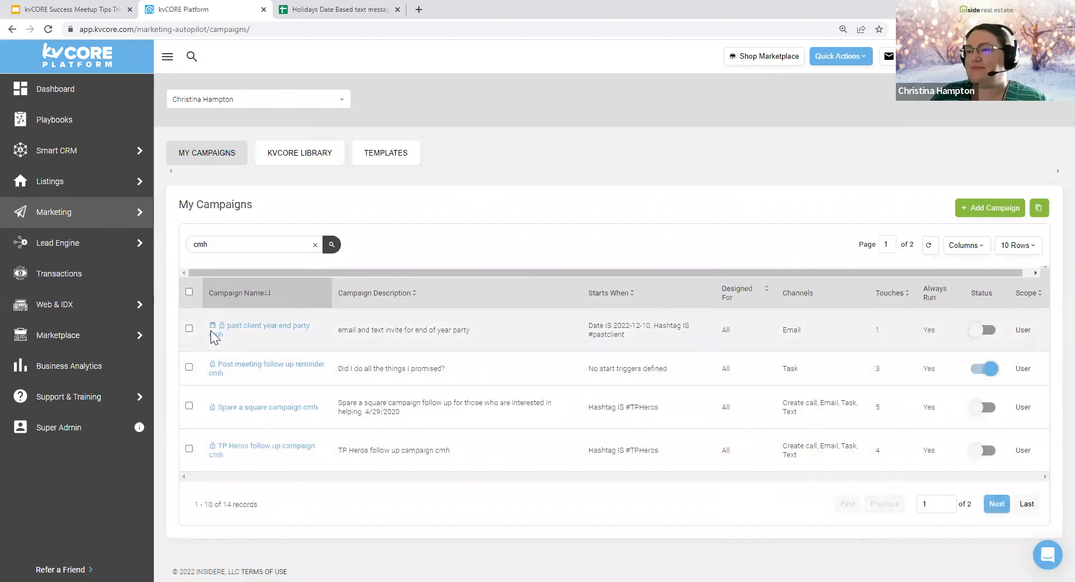
{"action": "scroll", "coordinate": [301, 334], "scroll_direction": "down", "scroll_amount": 4}
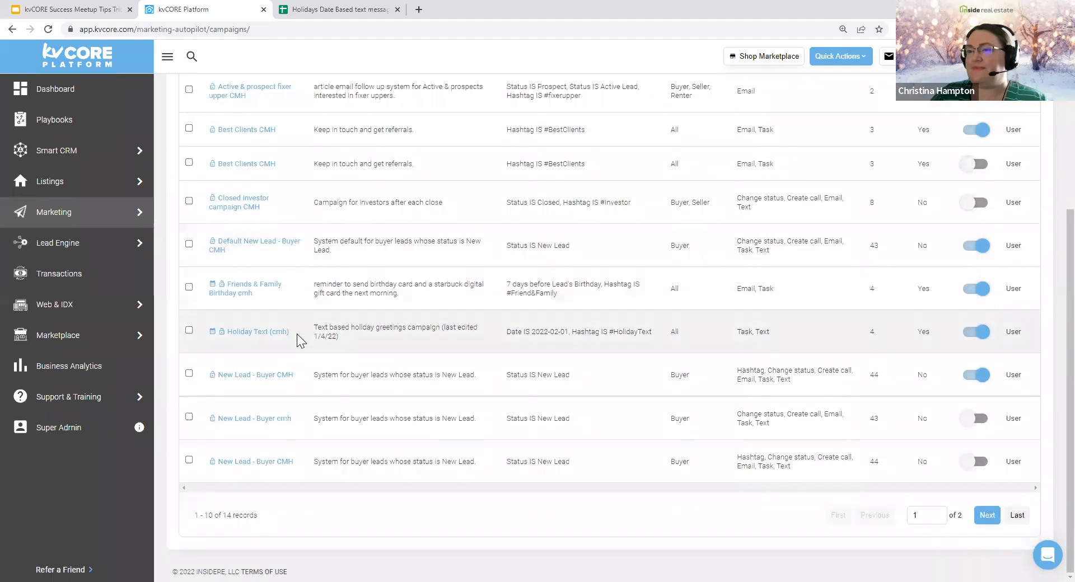
{"action": "left_click", "coordinate": [259, 331]}
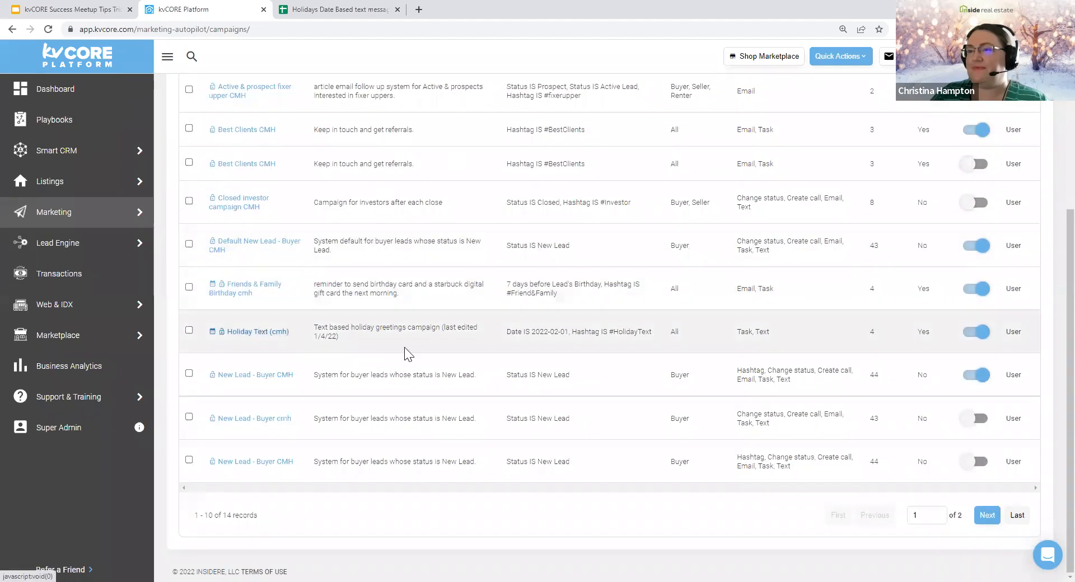
Step: Remove the Groundhogs day, St. Patrick's day and Easter texts and the review task from the Holiday Text (cmh) campaign
{"action": "left_click", "coordinate": [1001, 398]}
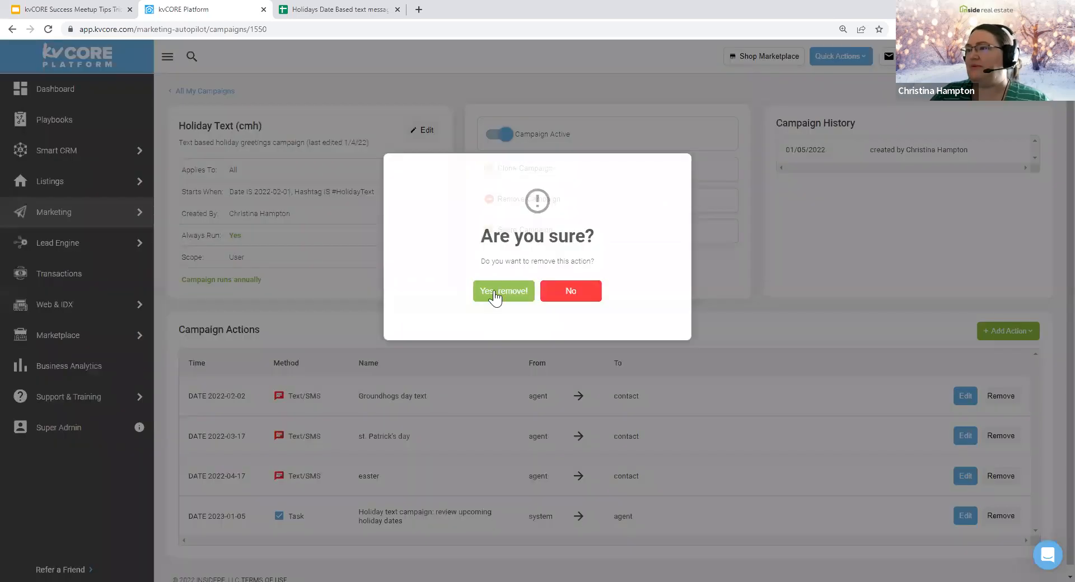
{"action": "left_click", "coordinate": [495, 297]}
{"action": "left_click", "coordinate": [1018, 400]}
{"action": "left_click", "coordinate": [495, 295]}
{"action": "left_click", "coordinate": [1015, 398]}
{"action": "left_click", "coordinate": [503, 291]}
{"action": "left_click", "coordinate": [1011, 396]}
{"action": "left_click", "coordinate": [501, 296]}
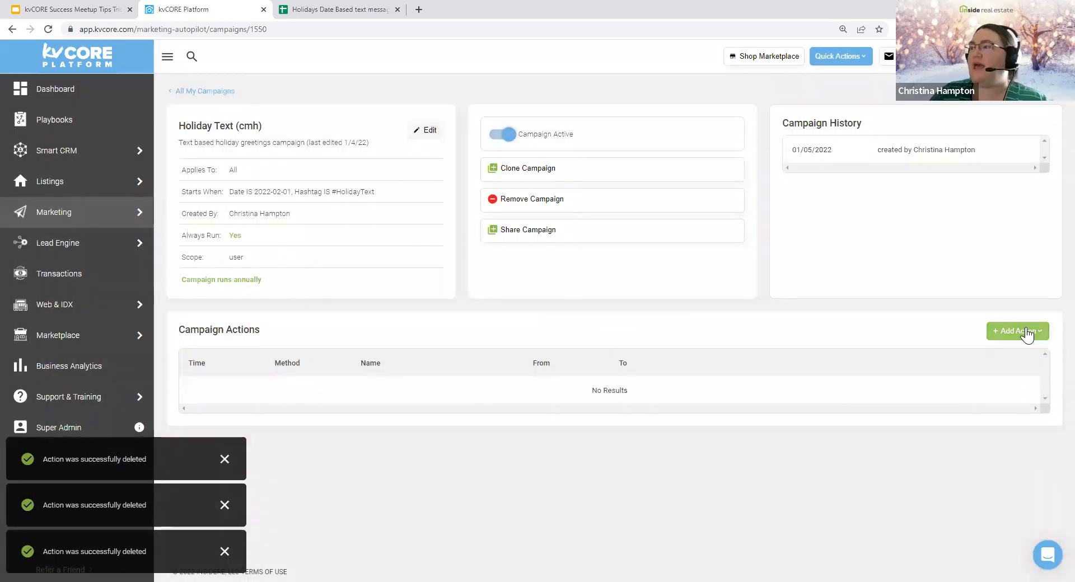
Step: Add a new Text/SMS action to the Holiday Text (cmh) campaign
{"action": "left_click", "coordinate": [1027, 332]}
{"action": "left_click", "coordinate": [1017, 374]}
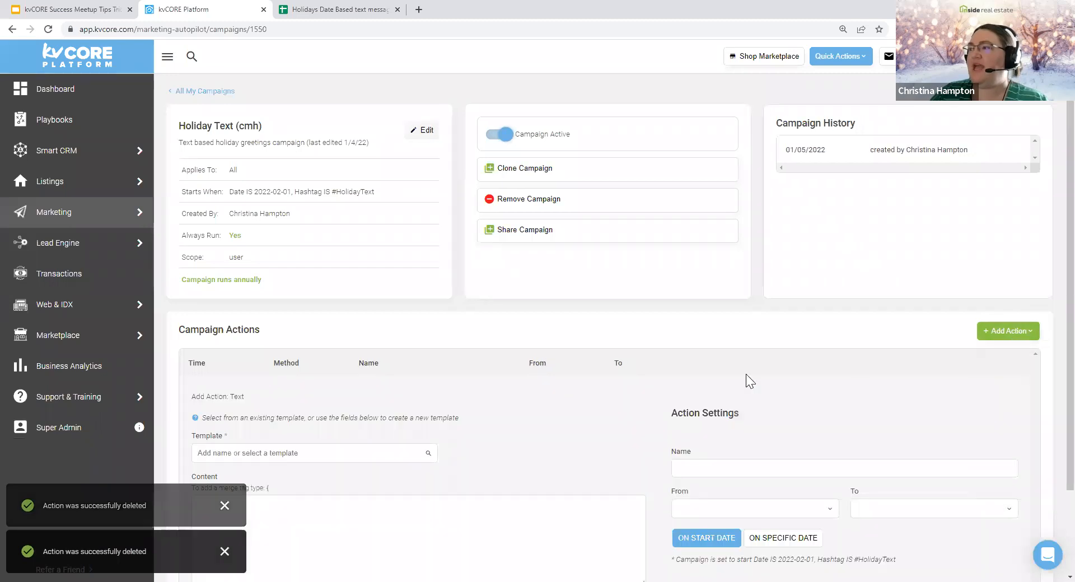
{"action": "scroll", "coordinate": [750, 382], "scroll_direction": "down", "scroll_amount": 2}
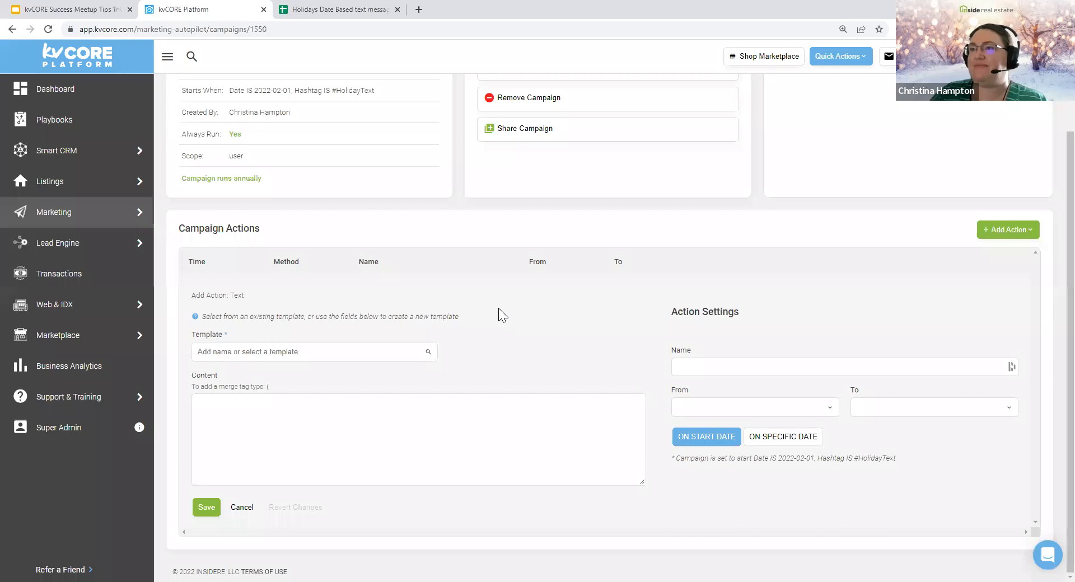
Step: Name the new text action's template "New years text cmh" and place the cursor in its empty content
{"action": "left_click", "coordinate": [296, 351]}
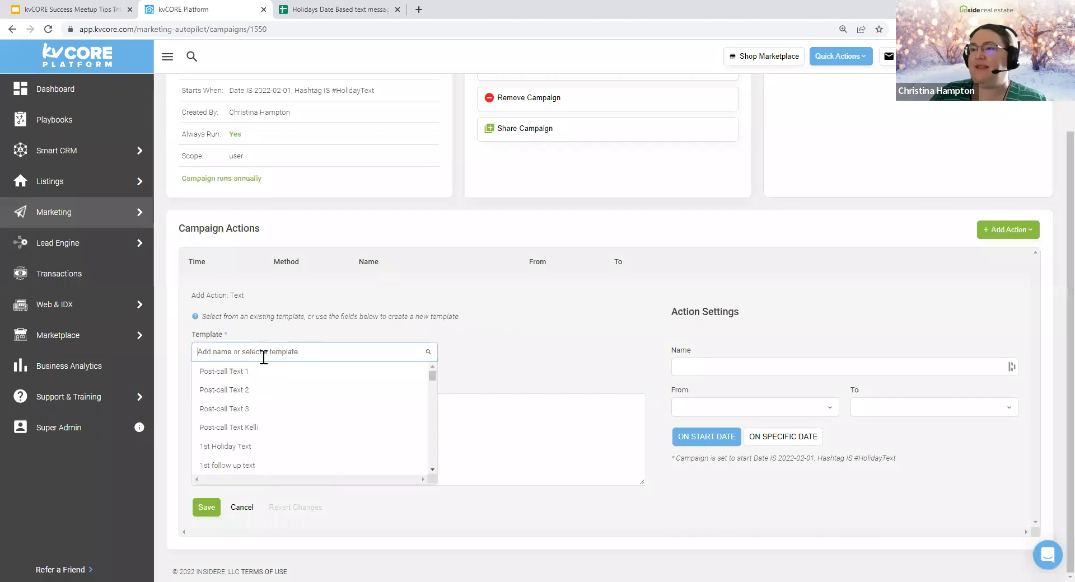
{"action": "left_click", "coordinate": [307, 335]}
{"action": "left_click", "coordinate": [257, 351]}
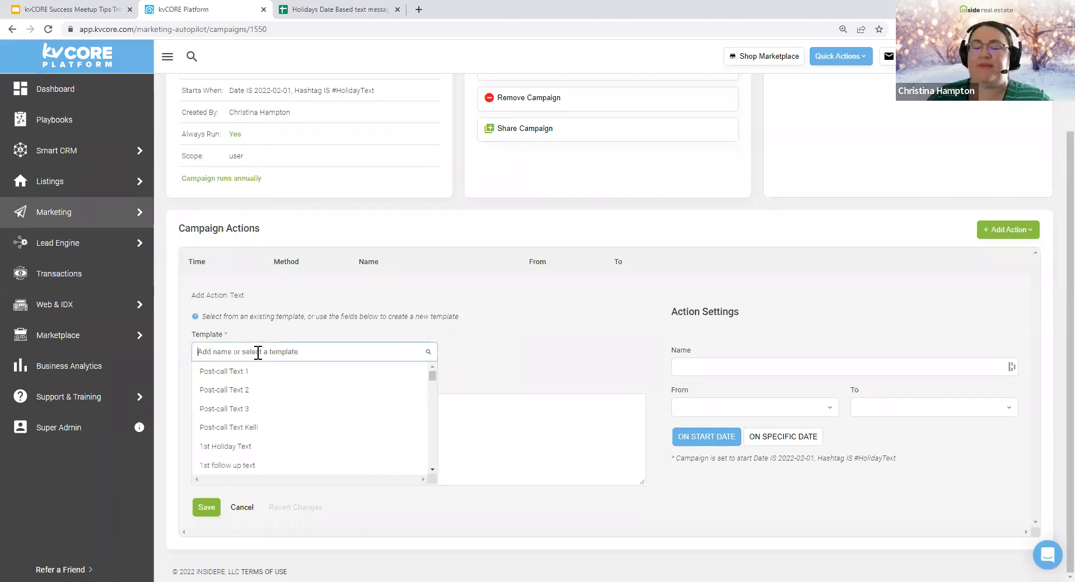
{"action": "type", "text": "New year"}
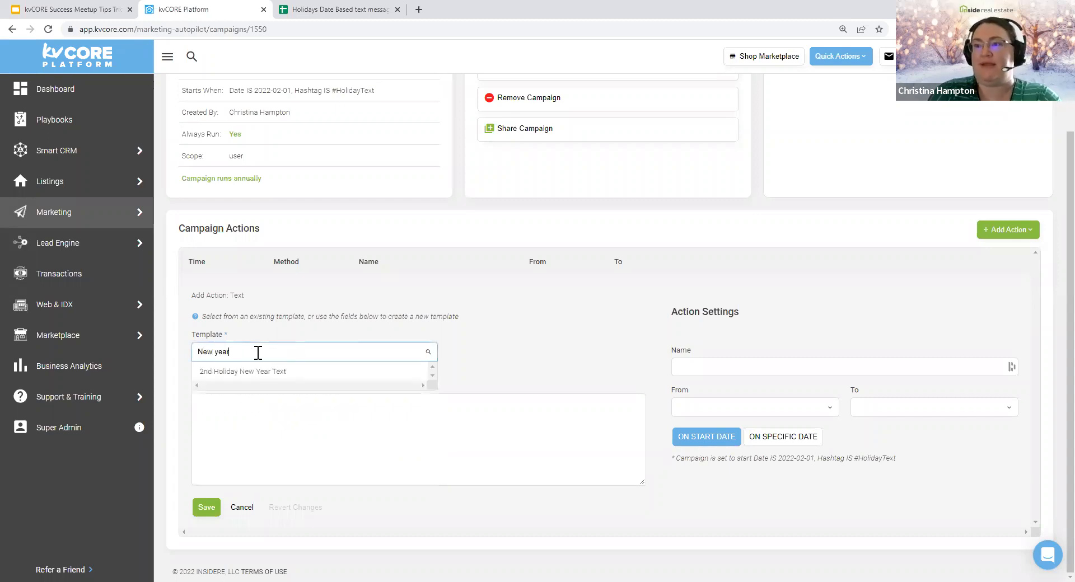
{"action": "type", "text": "s text cmh"}
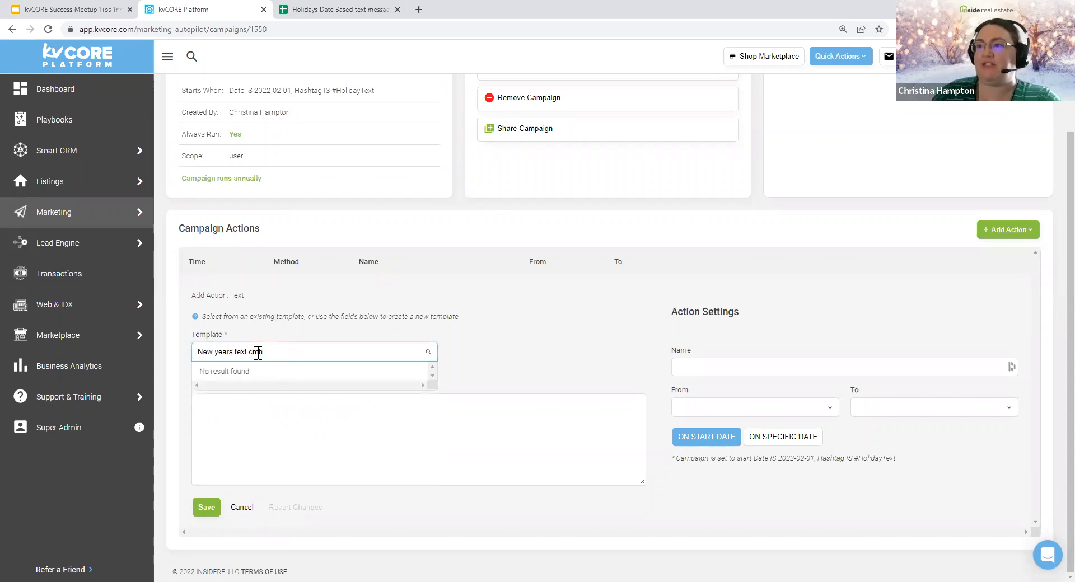
{"action": "left_click", "coordinate": [300, 413]}
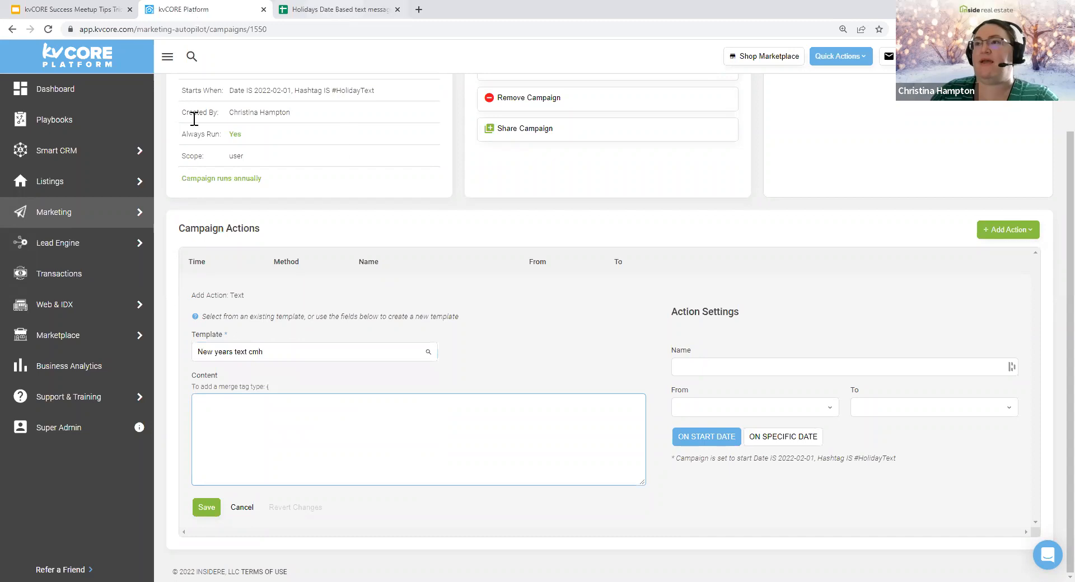
Step: Copy the New Year message from the holiday messages spreadsheet into the text action's content in kvCORE
{"action": "left_click", "coordinate": [336, 10]}
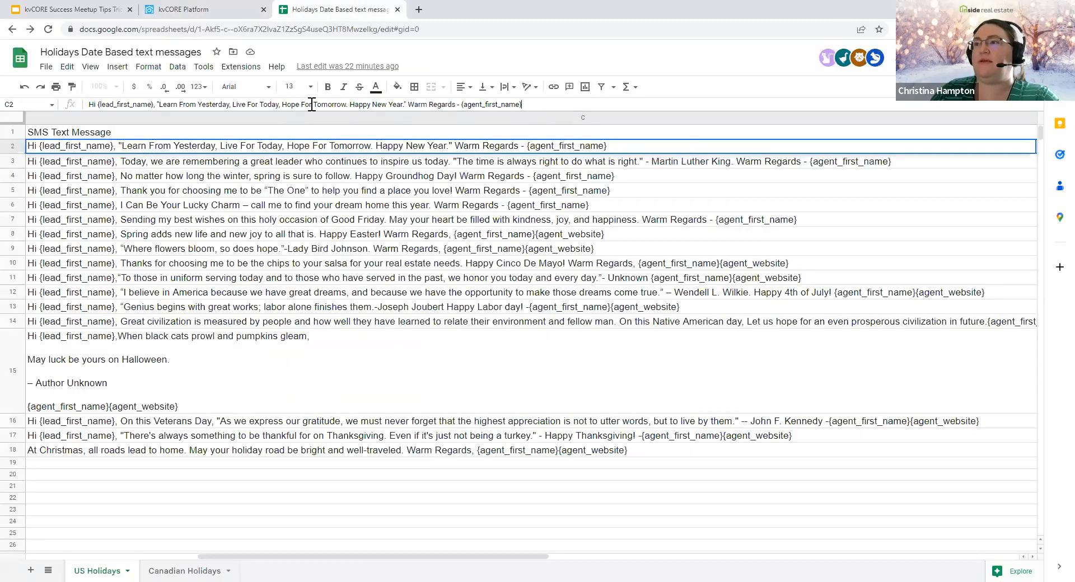
{"action": "left_click_drag", "start_coordinate": [524, 105], "coordinate": [74, 107]}
{"action": "key", "text": "ctrl+c"}
{"action": "left_click", "coordinate": [185, 10]}
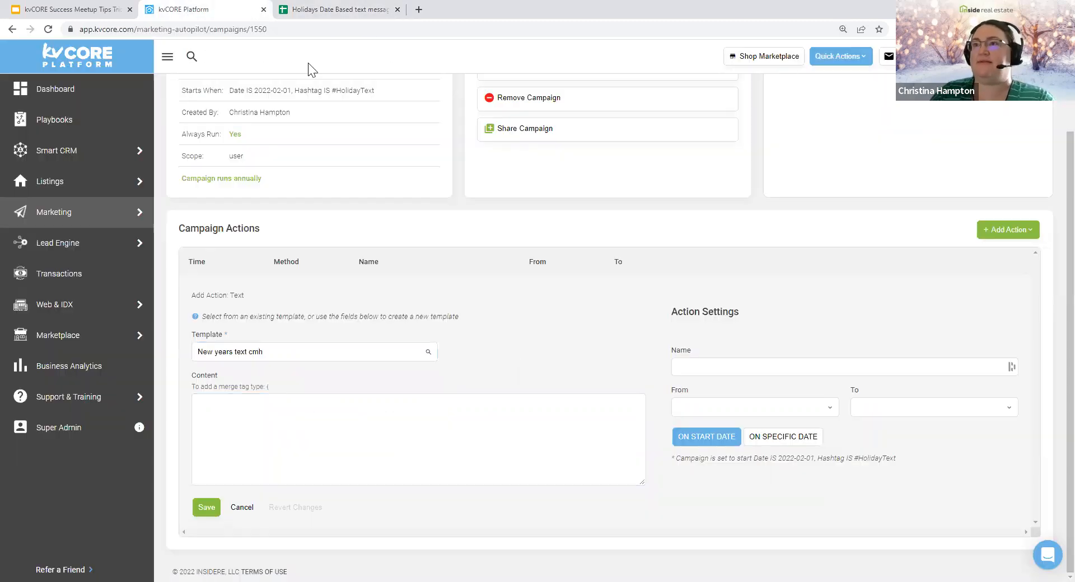
{"action": "key", "text": "ctrl+v"}
Step: Name the action "new Years Text", sent from Agent to Contact, and switch its timing to a specific date
{"action": "left_click", "coordinate": [707, 368]}
{"action": "type", "text": "new Years Tex"}
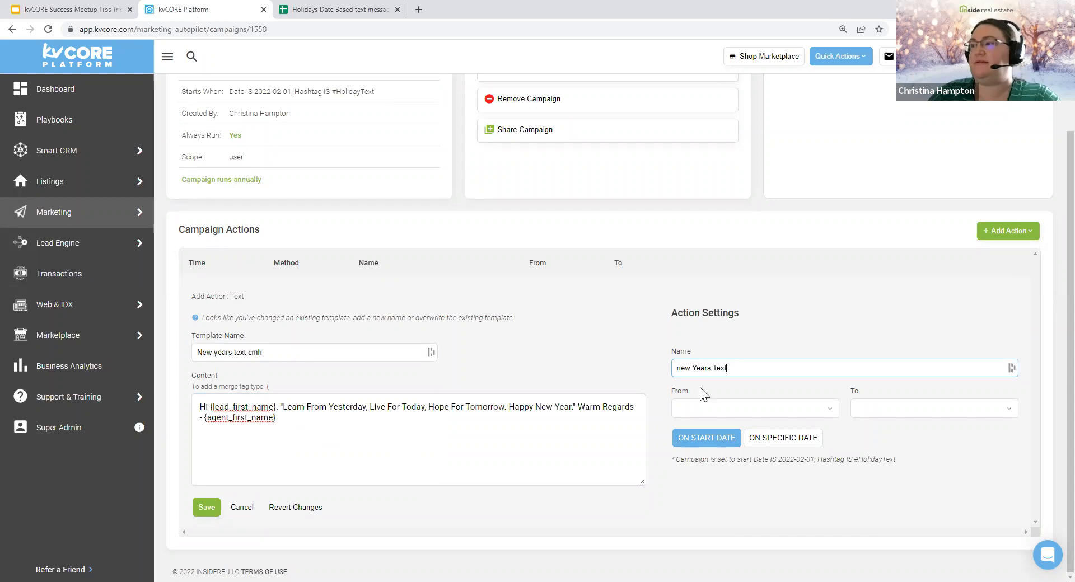
{"action": "left_click", "coordinate": [700, 408]}
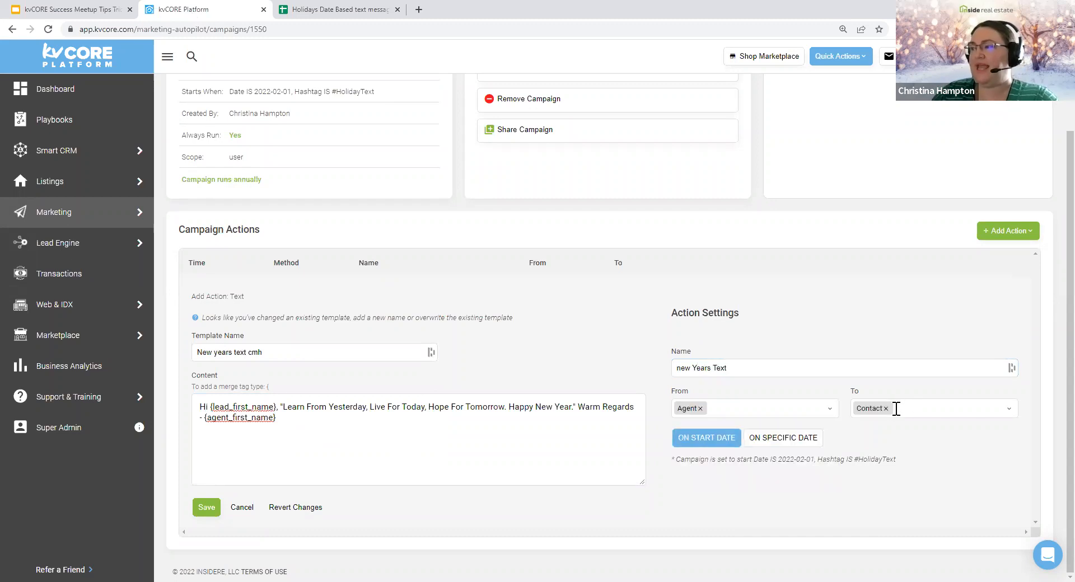
{"action": "left_click", "coordinate": [805, 442]}
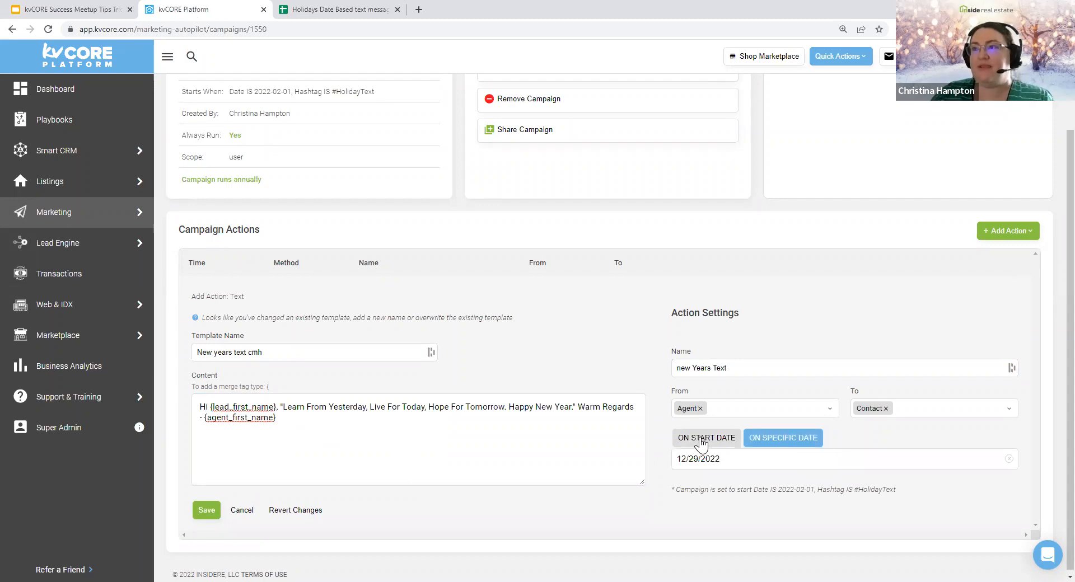
Step: Edit the Holiday Text (cmh) campaign logic so its specific start date is 01/01/2023
{"action": "scroll", "coordinate": [389, 203], "scroll_direction": "up", "scroll_amount": 2}
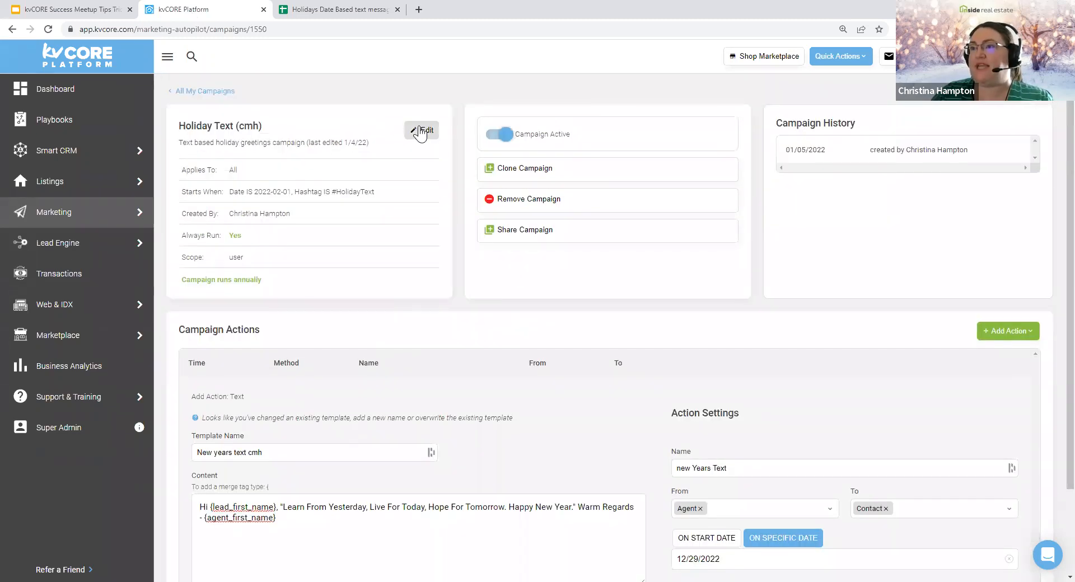
{"action": "left_click", "coordinate": [421, 133]}
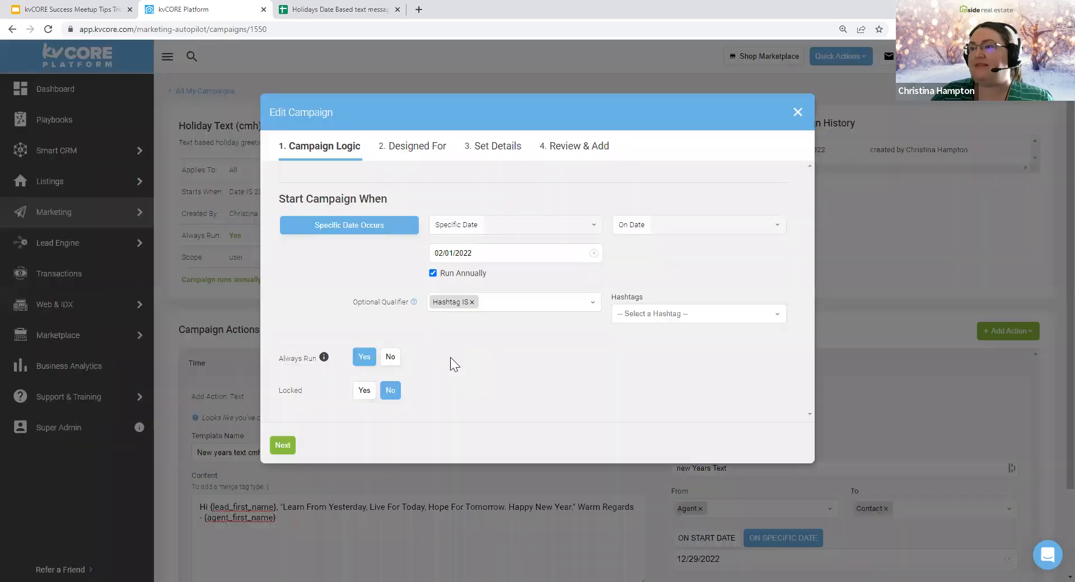
{"action": "left_click", "coordinate": [458, 259]}
{"action": "left_click", "coordinate": [444, 282]}
{"action": "left_click", "coordinate": [569, 281]}
{"action": "left_click", "coordinate": [569, 281]}
{"action": "left_click", "coordinate": [569, 282]}
{"action": "left_click", "coordinate": [569, 282]}
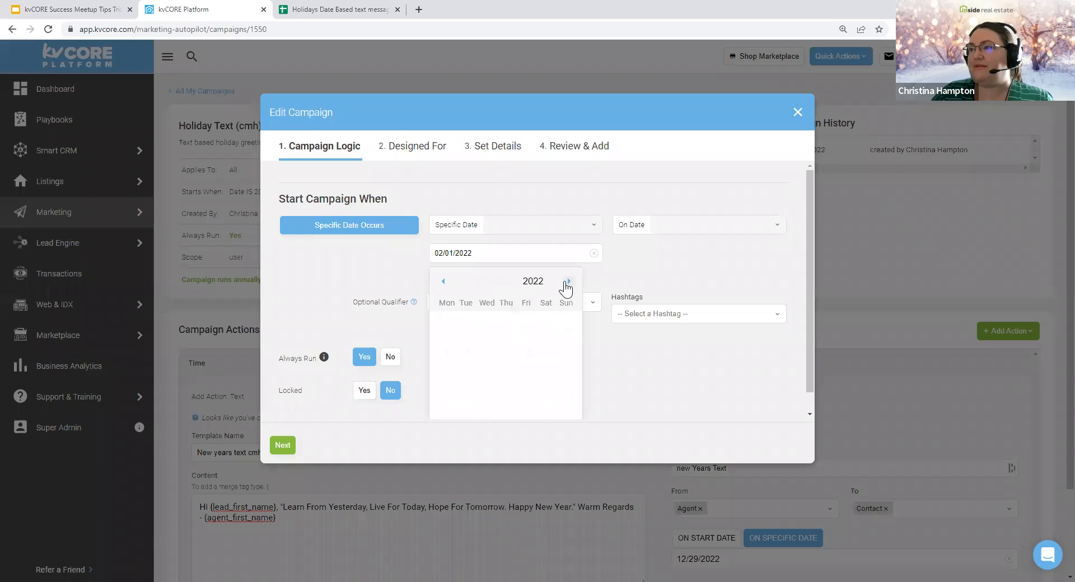
{"action": "left_click", "coordinate": [568, 281]}
{"action": "left_click", "coordinate": [568, 282]}
{"action": "left_click", "coordinate": [568, 281]}
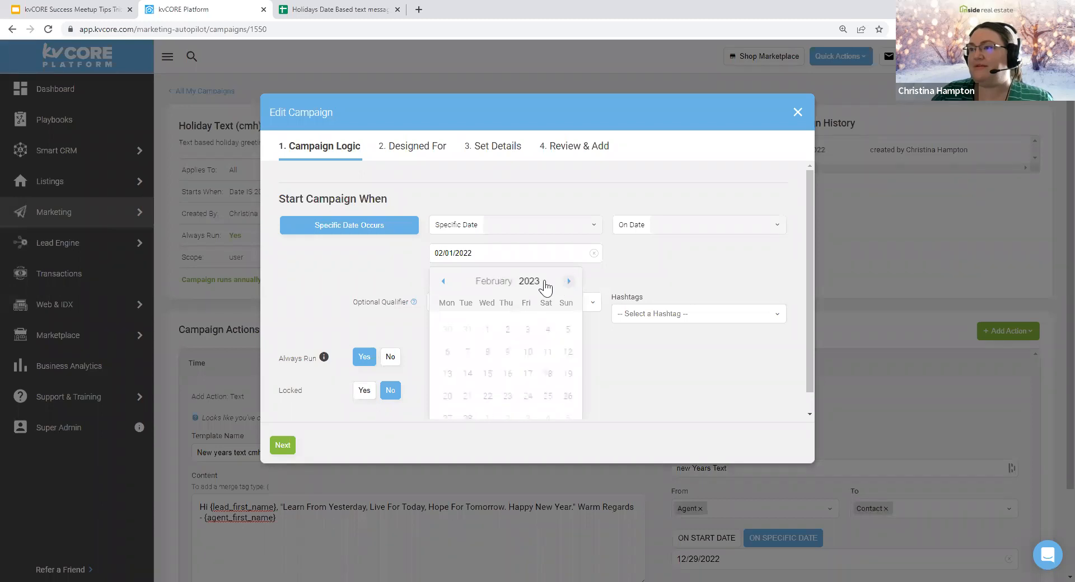
{"action": "left_click", "coordinate": [444, 282]}
{"action": "left_click", "coordinate": [566, 330]}
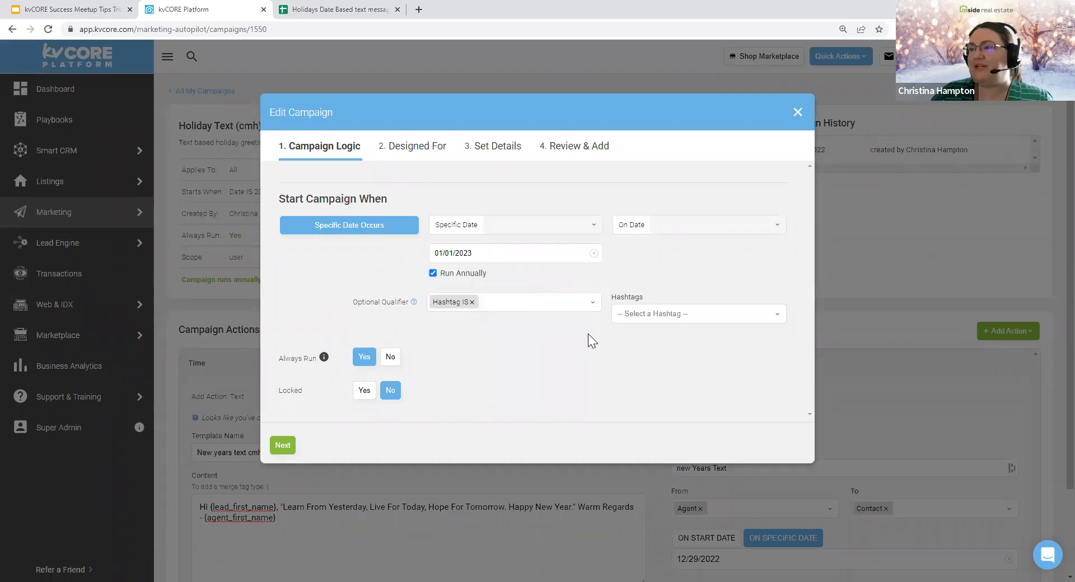
Step: Set the campaign's hashtag qualifier to Friends&Family and save the edited campaign through the remaining wizard pages
{"action": "left_click", "coordinate": [660, 314]}
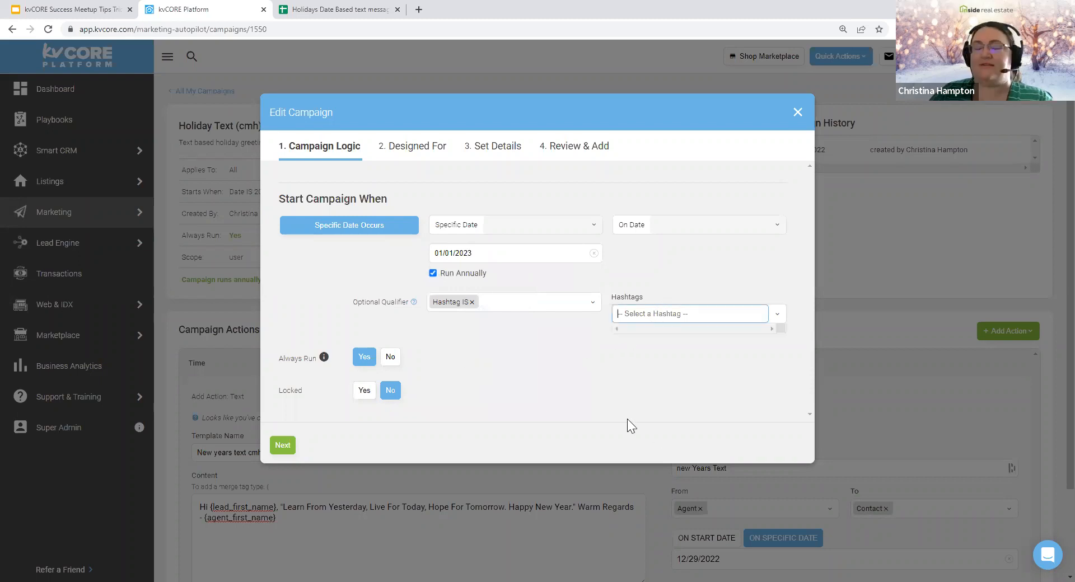
{"action": "type", "text": "friends"}
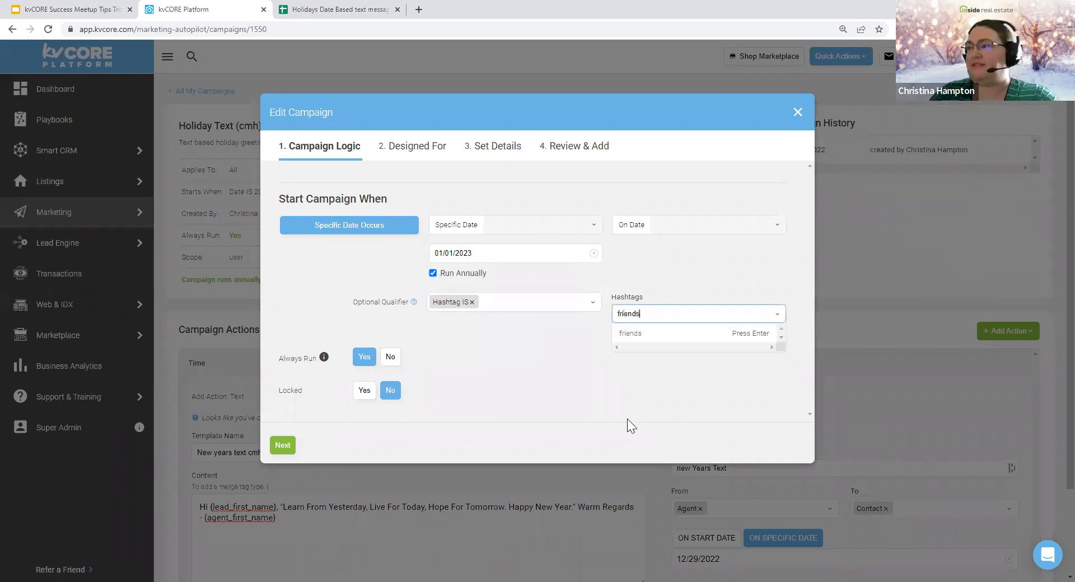
{"action": "left_click", "coordinate": [644, 350]}
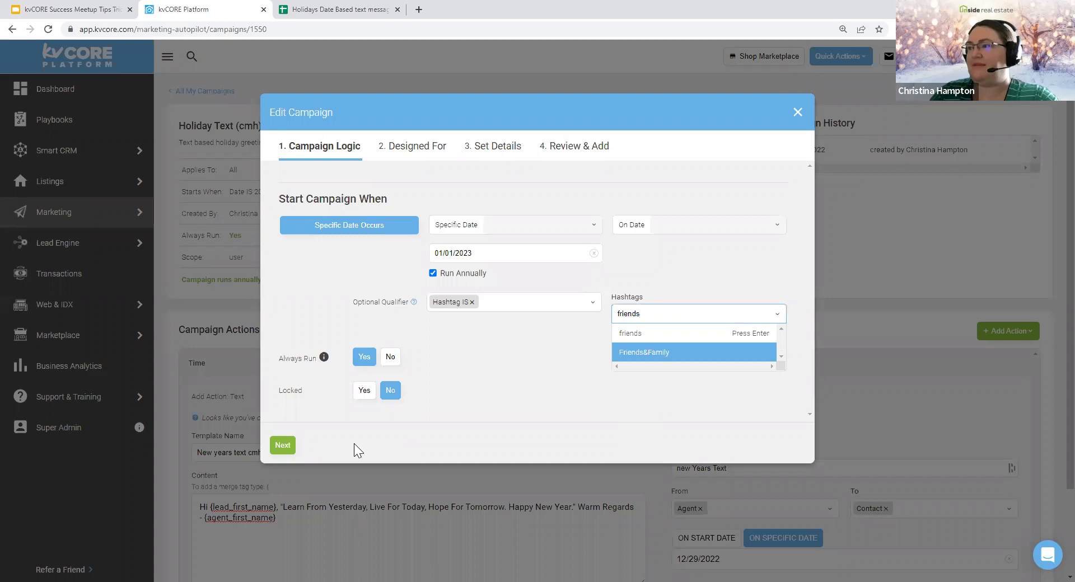
{"action": "left_click", "coordinate": [282, 446]}
{"action": "left_click", "coordinate": [314, 422]}
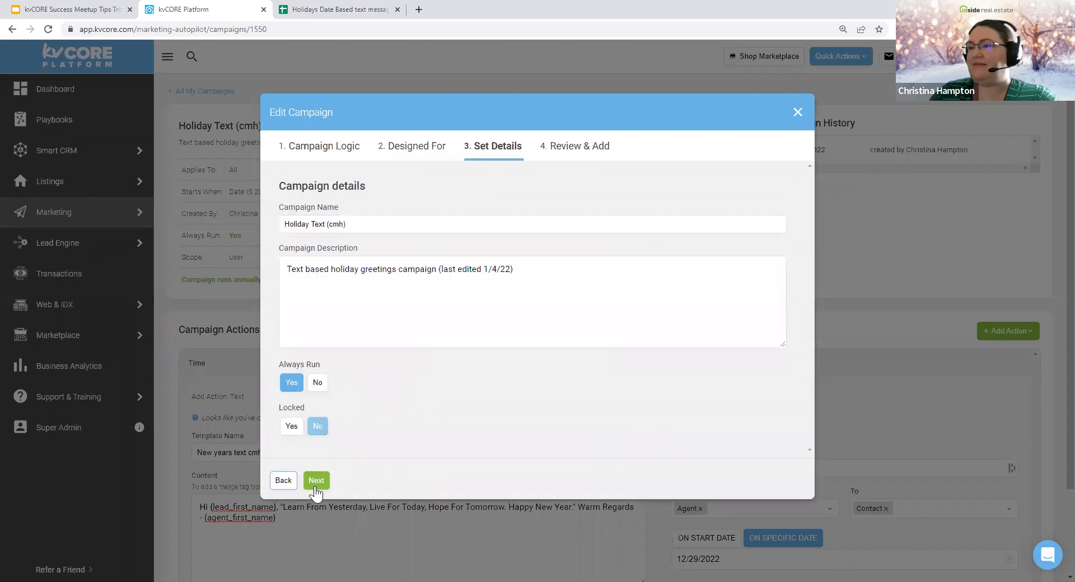
{"action": "left_click", "coordinate": [316, 482]}
{"action": "left_click", "coordinate": [312, 478]}
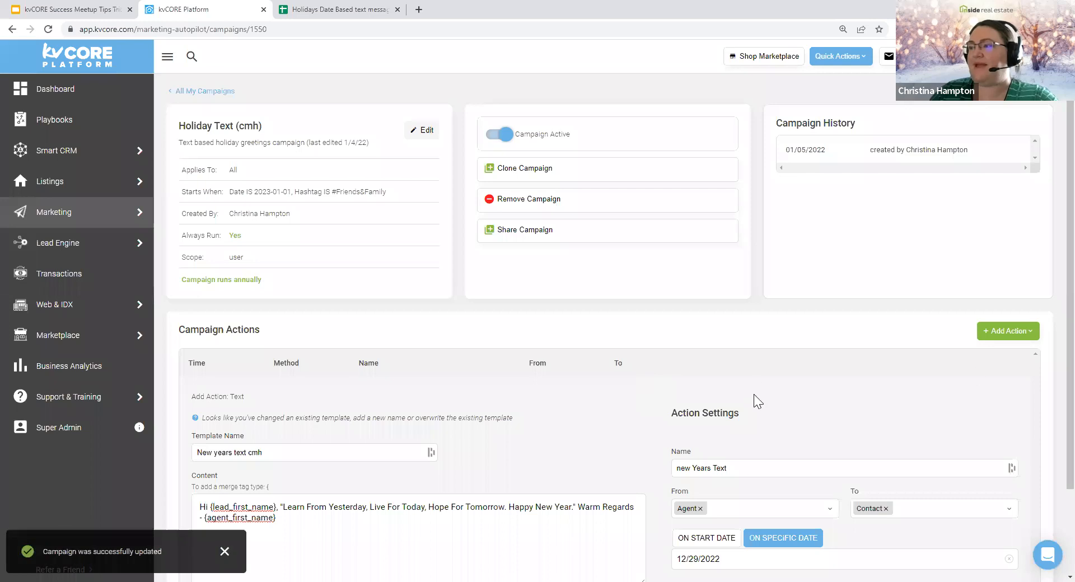
Step: Set the New Years text action to run on the campaign's start date and save it
{"action": "scroll", "coordinate": [754, 395], "scroll_direction": "down", "scroll_amount": 2}
{"action": "left_click", "coordinate": [713, 455]}
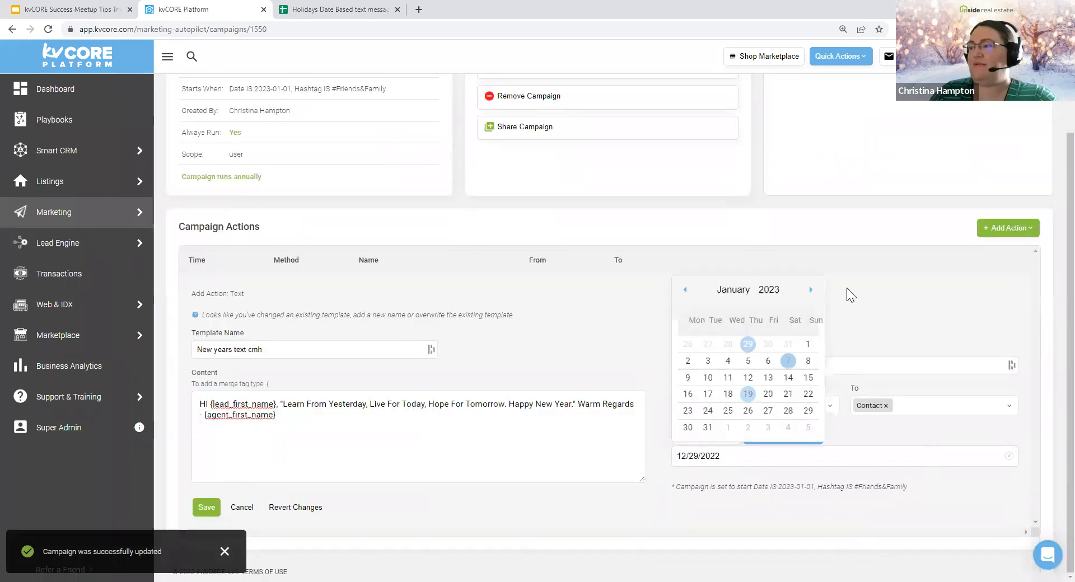
{"action": "left_click", "coordinate": [847, 288]}
{"action": "left_click", "coordinate": [712, 439]}
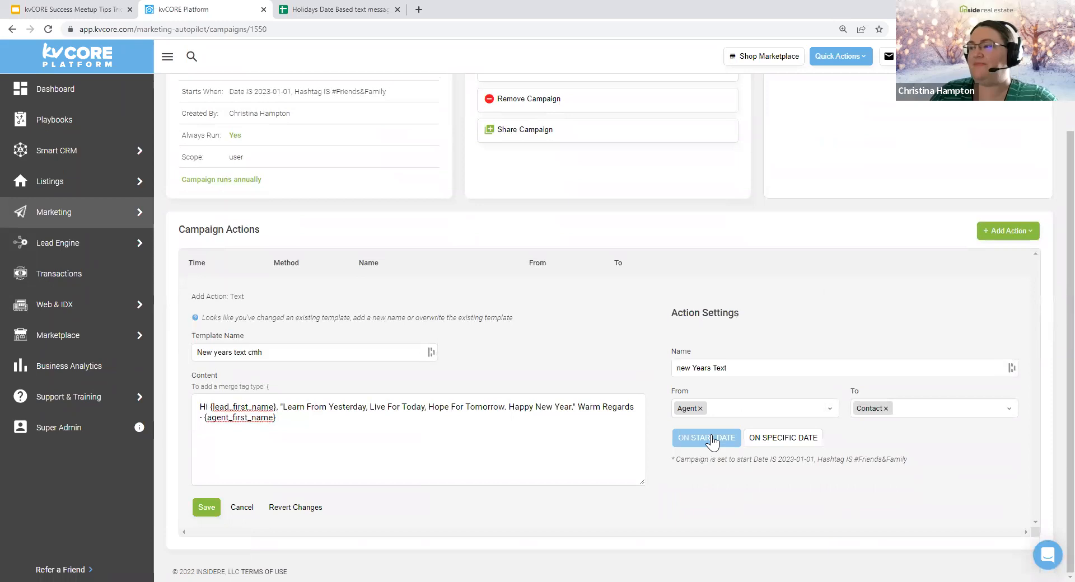
{"action": "left_click_drag", "start_coordinate": [831, 460], "coordinate": [758, 461]}
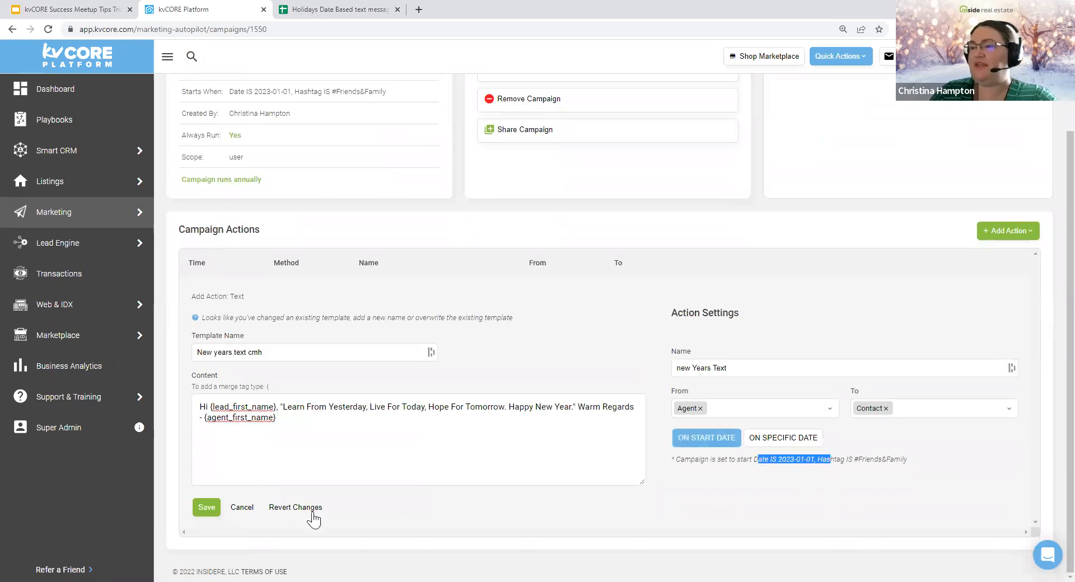
{"action": "left_click", "coordinate": [207, 507]}
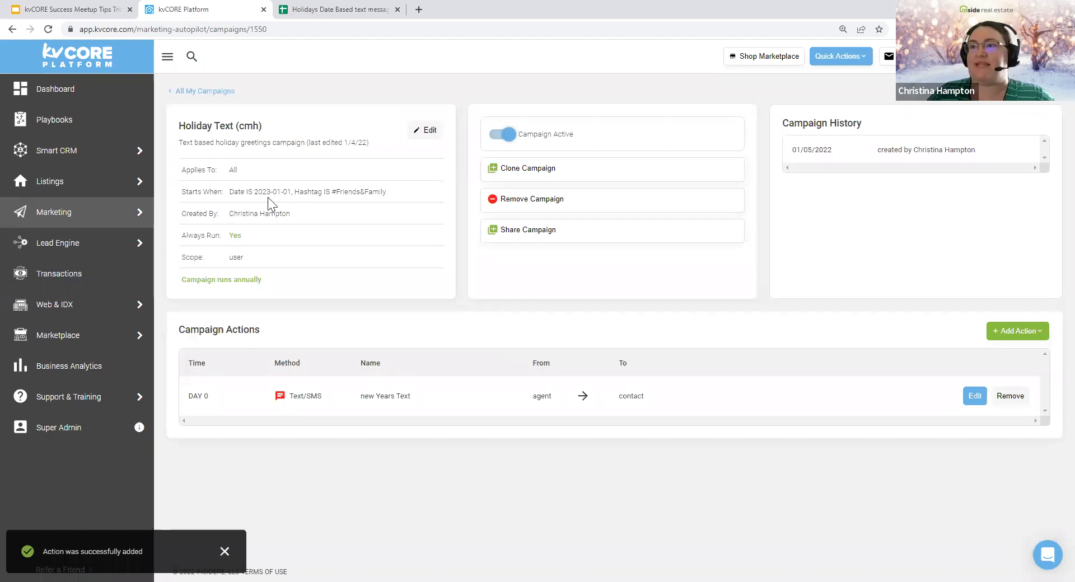
{"action": "left_click_drag", "start_coordinate": [256, 194], "coordinate": [397, 192]}
{"action": "left_click_drag", "start_coordinate": [362, 401], "coordinate": [682, 392]}
{"action": "left_click", "coordinate": [672, 423]}
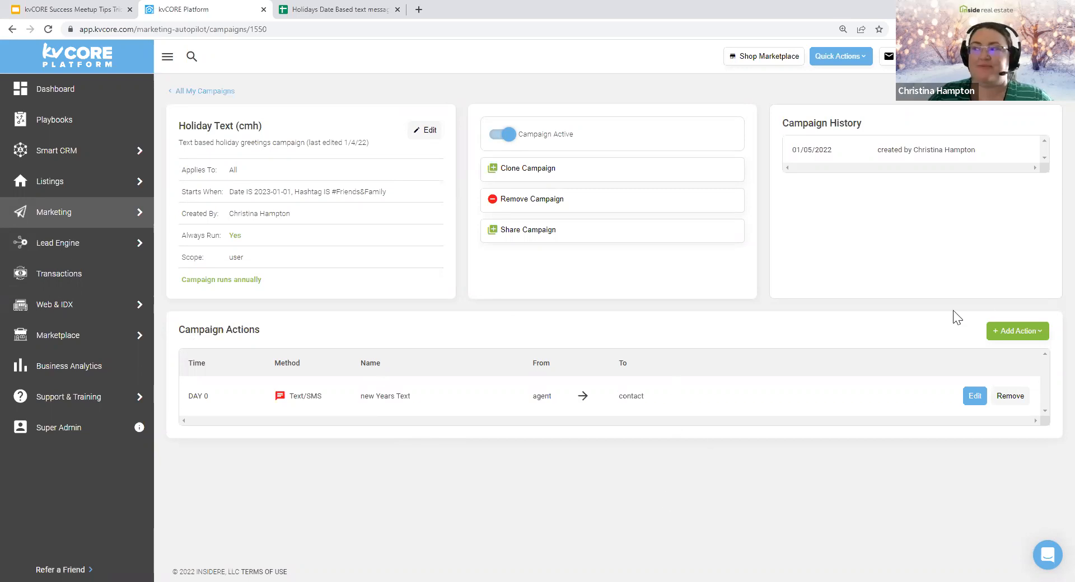
Step: Switch to the holiday messages spreadsheet and examine the date triggers on the Canadian Holidays sheet
{"action": "left_click", "coordinate": [1018, 332]}
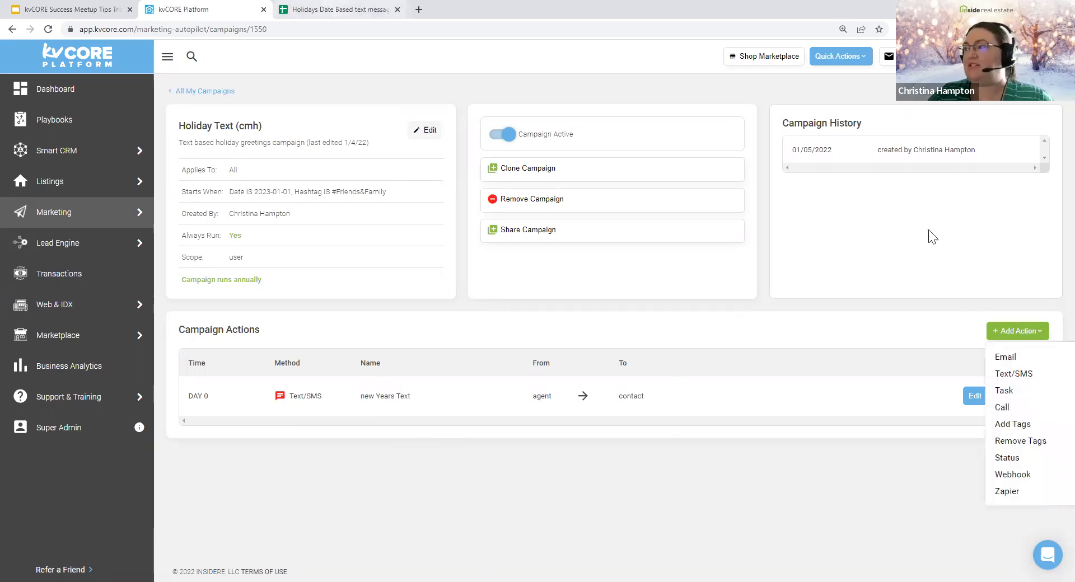
{"action": "left_click", "coordinate": [333, 7]}
{"action": "left_click", "coordinate": [225, 451]}
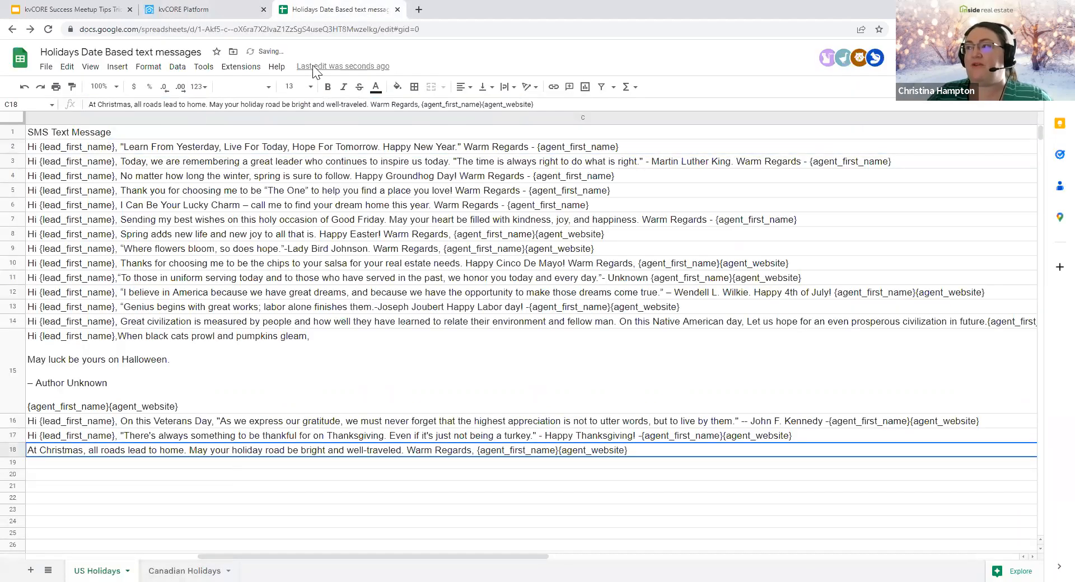
{"action": "left_click", "coordinate": [187, 557]}
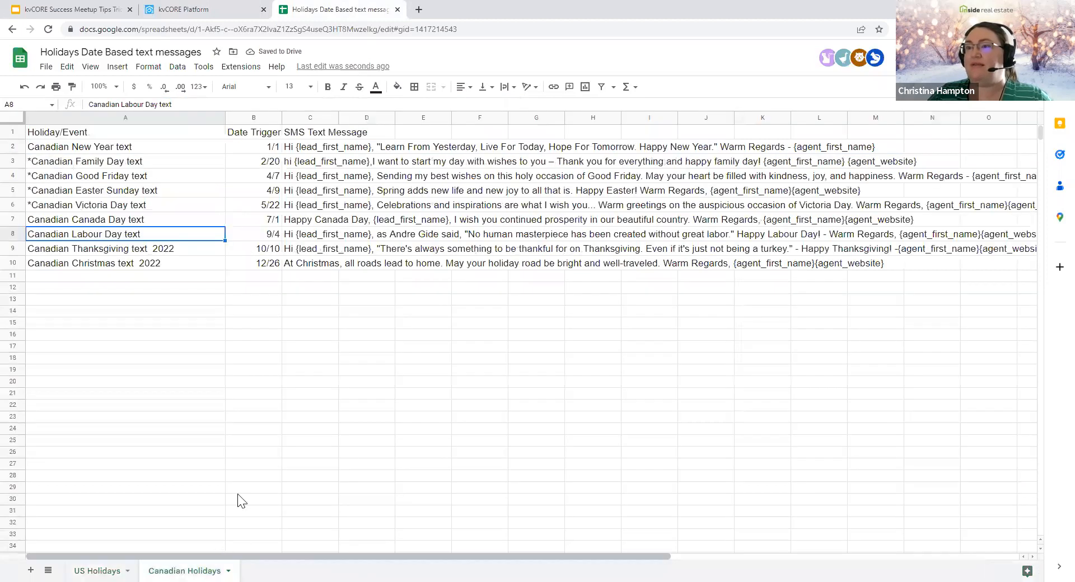
{"action": "left_click_drag", "start_coordinate": [256, 147], "coordinate": [251, 265]}
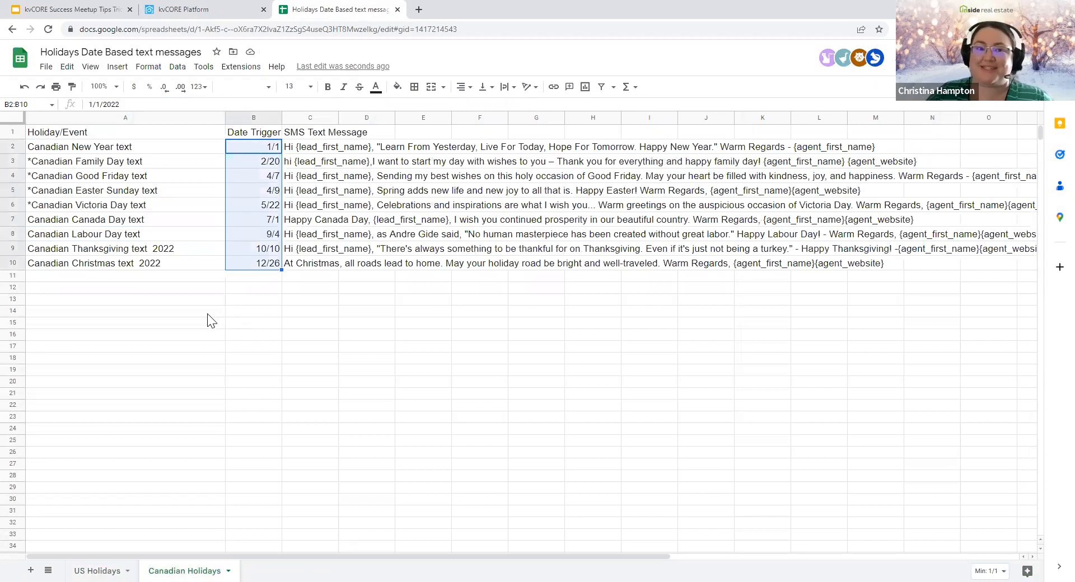
{"action": "left_click", "coordinate": [183, 320]}
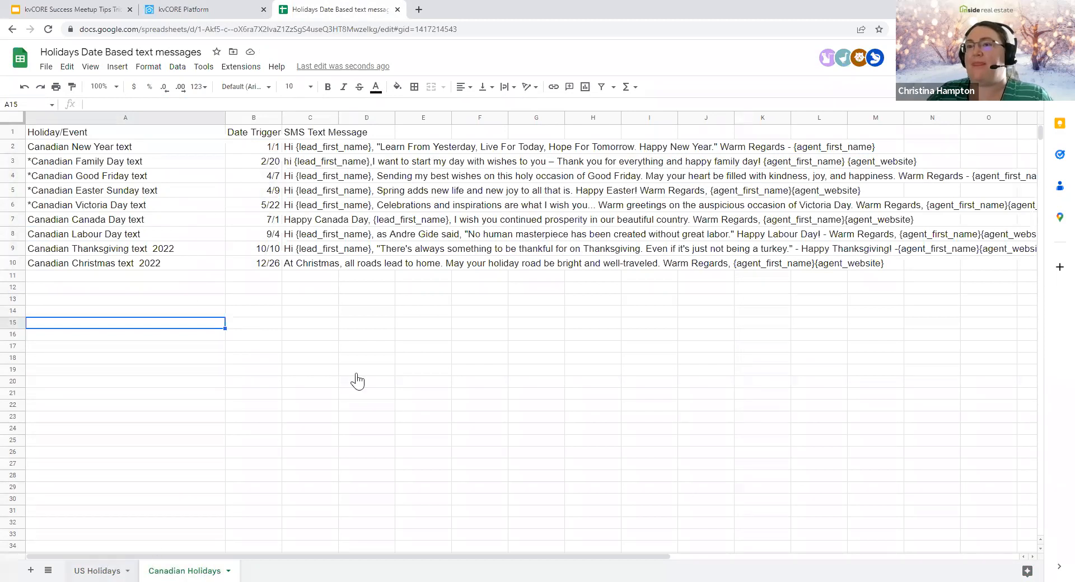
Step: Set the date trigger for Martin Luther King Day on the US Holidays sheet to 1/16/2023
{"action": "left_click", "coordinate": [98, 571]}
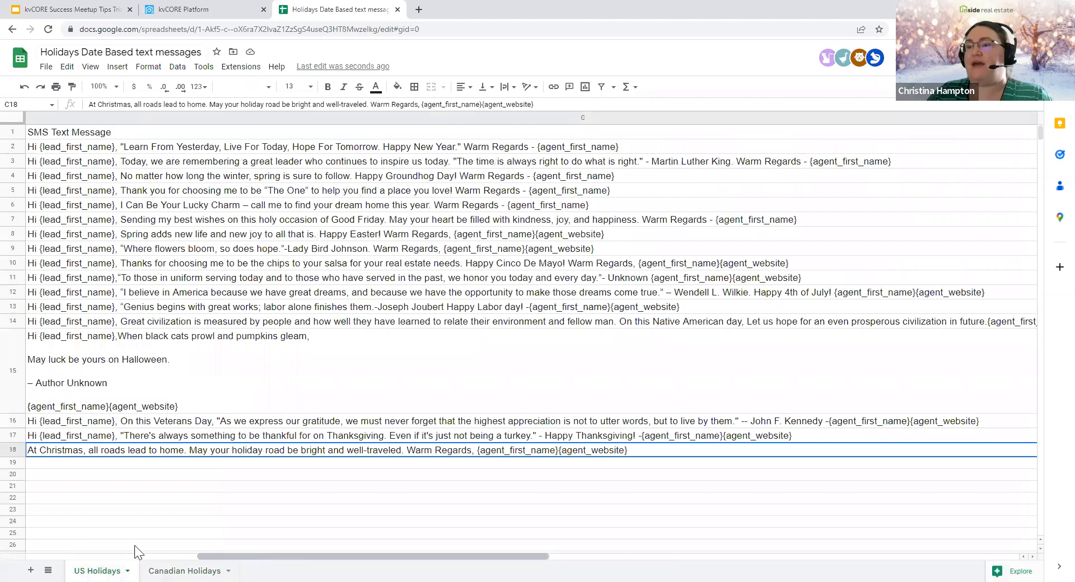
{"action": "scroll", "coordinate": [147, 159], "scroll_direction": "left", "scroll_amount": 9}
{"action": "left_click", "coordinate": [137, 146]}
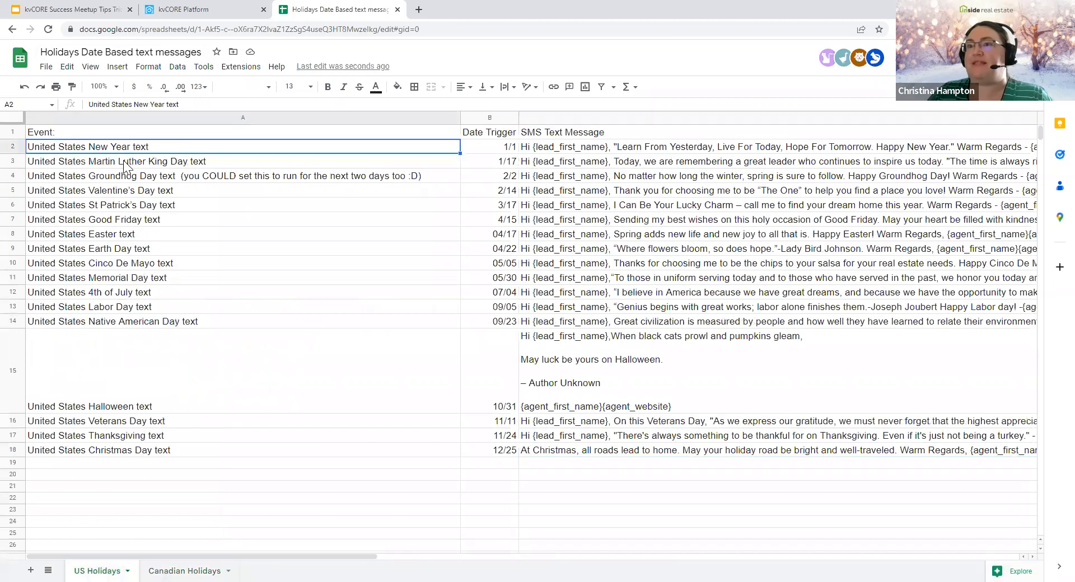
{"action": "left_click", "coordinate": [123, 160]}
{"action": "left_click", "coordinate": [500, 162]}
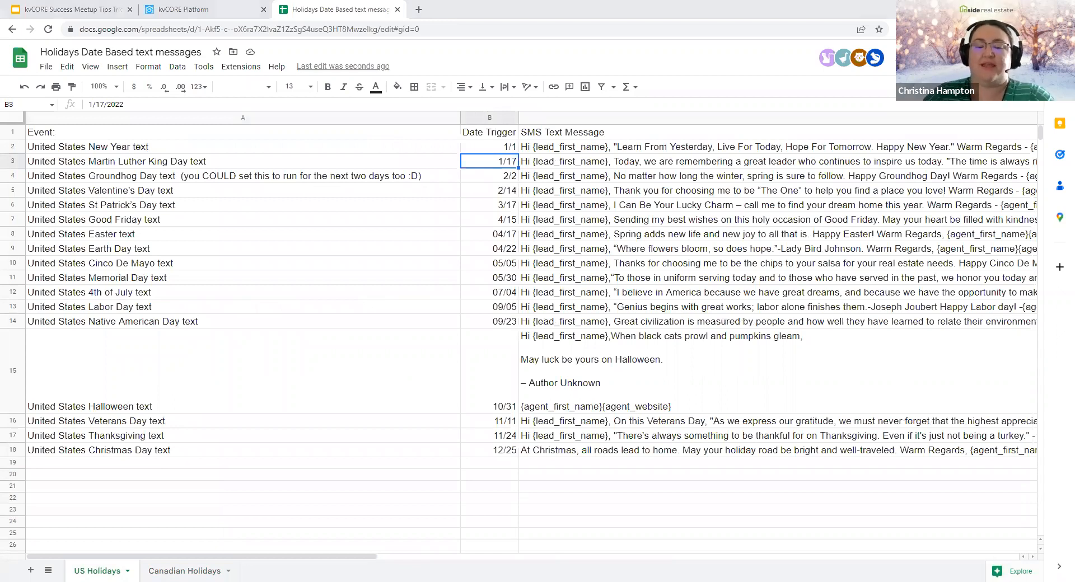
{"action": "double_click", "coordinate": [502, 161]}
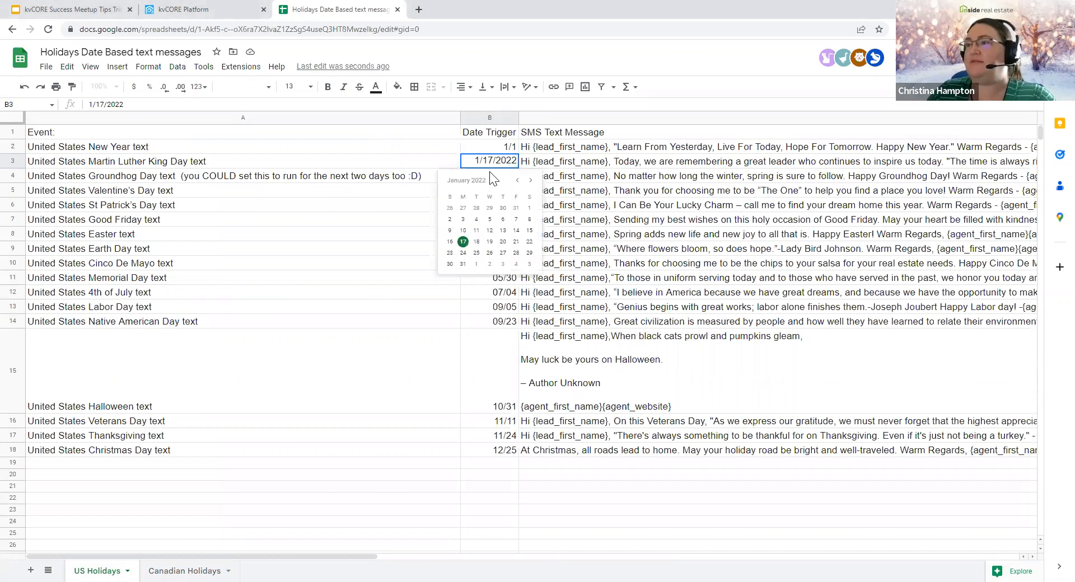
{"action": "left_click", "coordinate": [531, 180]}
{"action": "left_click", "coordinate": [531, 180]}
{"action": "left_click", "coordinate": [530, 181]}
{"action": "left_click", "coordinate": [530, 180]}
{"action": "left_click", "coordinate": [530, 180]}
{"action": "left_click", "coordinate": [530, 181]}
{"action": "left_click", "coordinate": [530, 181]}
{"action": "left_click", "coordinate": [531, 180]}
{"action": "left_click", "coordinate": [530, 180]}
{"action": "left_click", "coordinate": [530, 180]}
{"action": "left_click", "coordinate": [530, 180]}
{"action": "left_click", "coordinate": [530, 180]}
{"action": "left_click", "coordinate": [530, 181]}
{"action": "left_click", "coordinate": [518, 182]}
{"action": "left_click", "coordinate": [463, 230]}
Step: Mark the United States Martin Luther King Day text event name with a leading asterisk
{"action": "double_click", "coordinate": [29, 161]}
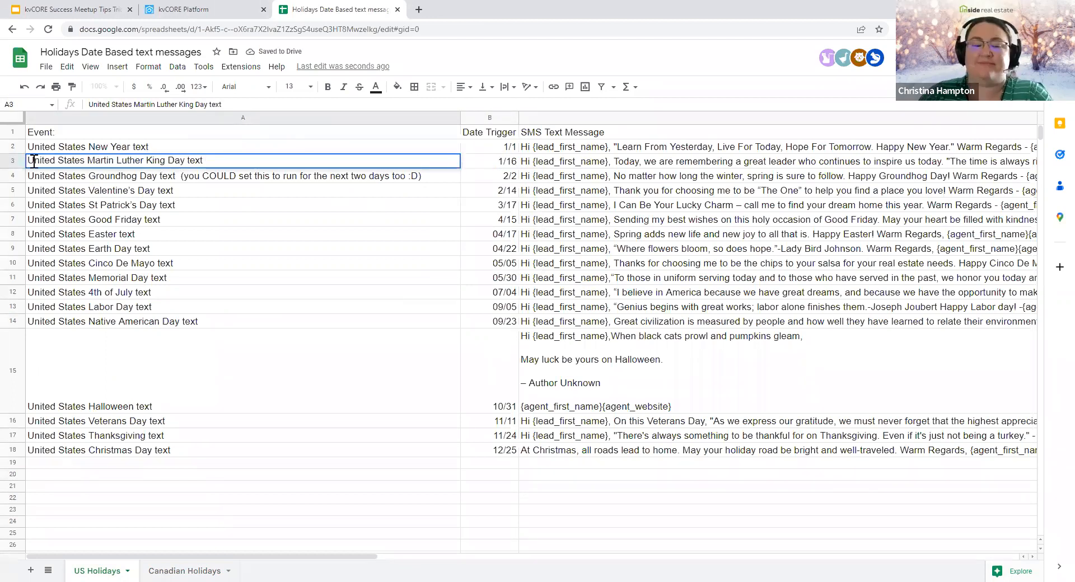
{"action": "type", "text": "*"}
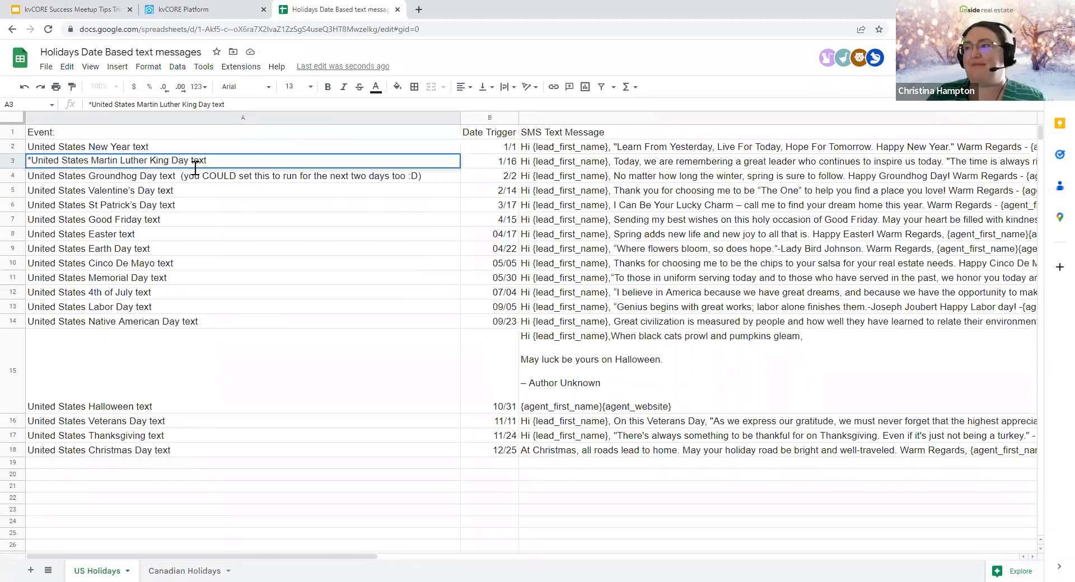
{"action": "left_click", "coordinate": [731, 250]}
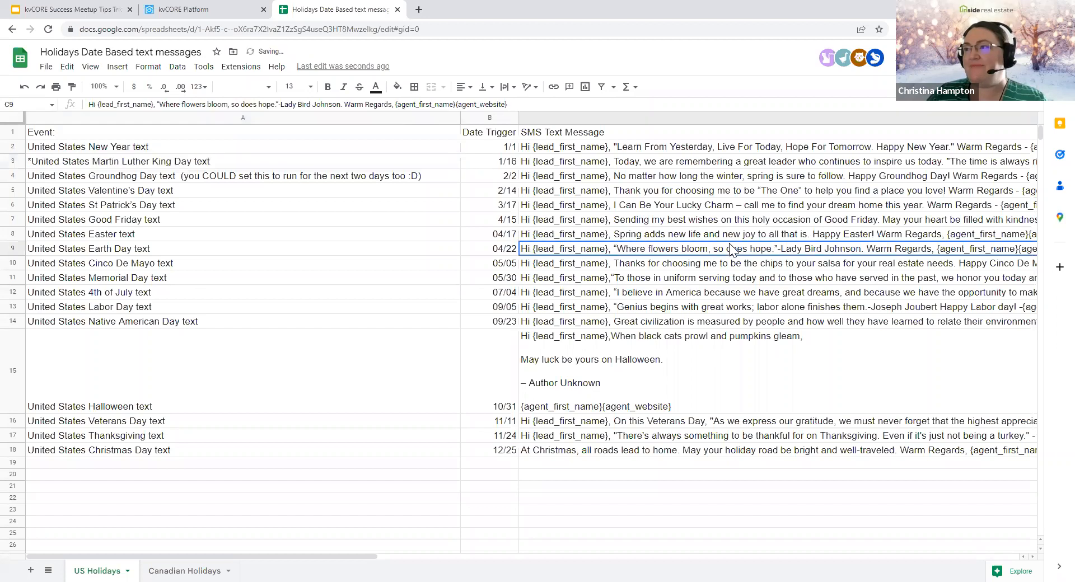
Step: Copy the full Martin Luther King Day SMS message from the US Holidays sheet
{"action": "left_click", "coordinate": [579, 162]}
{"action": "left_click_drag", "start_coordinate": [729, 104], "coordinate": [47, 127]}
{"action": "key", "text": "ctrl+c"}
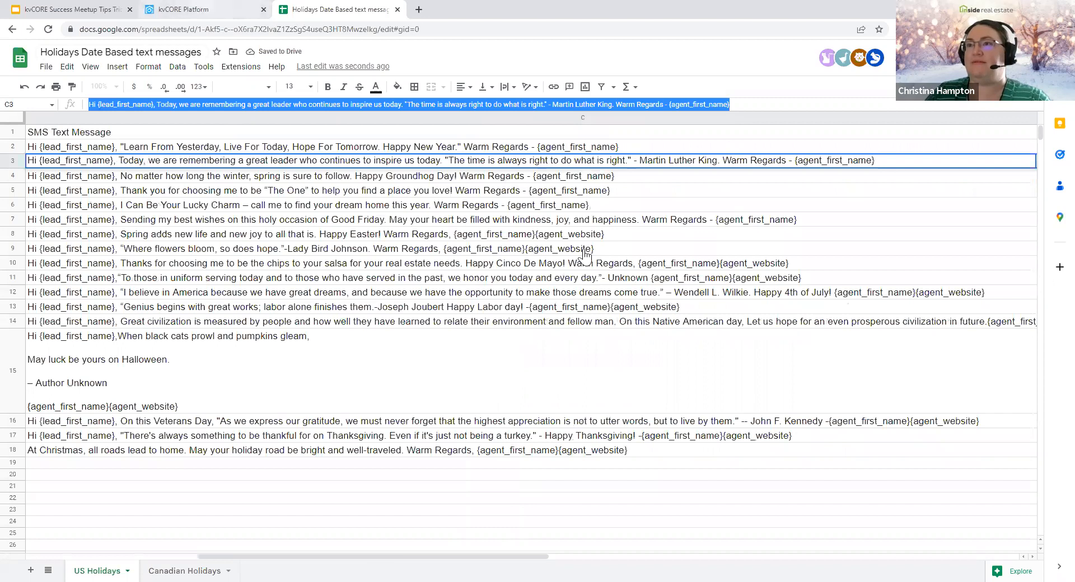
Step: Switch to kvCORE and add a Text/SMS action containing the copied message, with the template name Martin Luther King Jr. Text CMH
{"action": "left_click", "coordinate": [201, 10]}
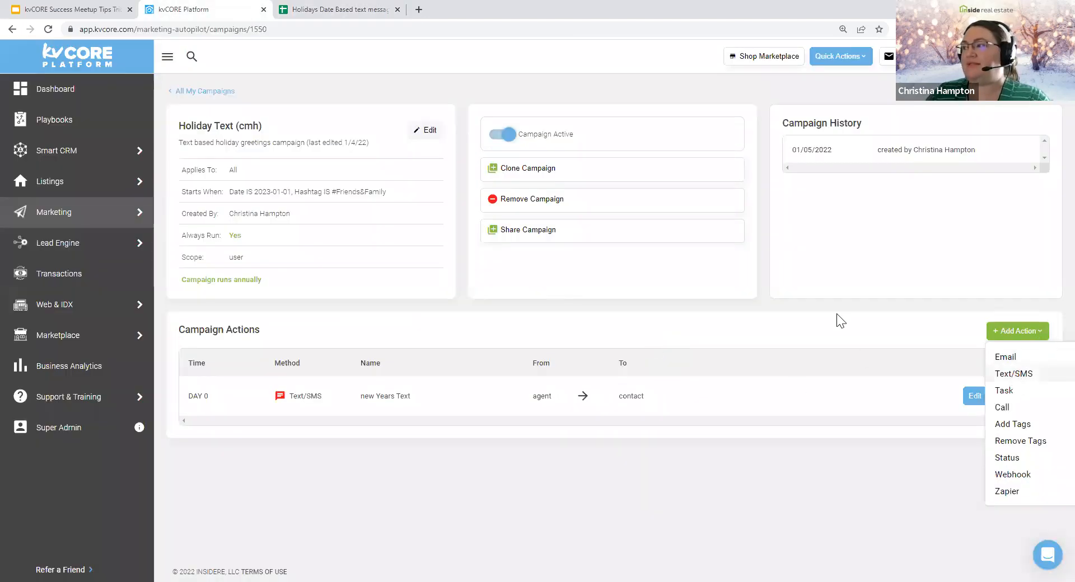
{"action": "left_click", "coordinate": [1020, 335]}
{"action": "left_click", "coordinate": [1020, 335]}
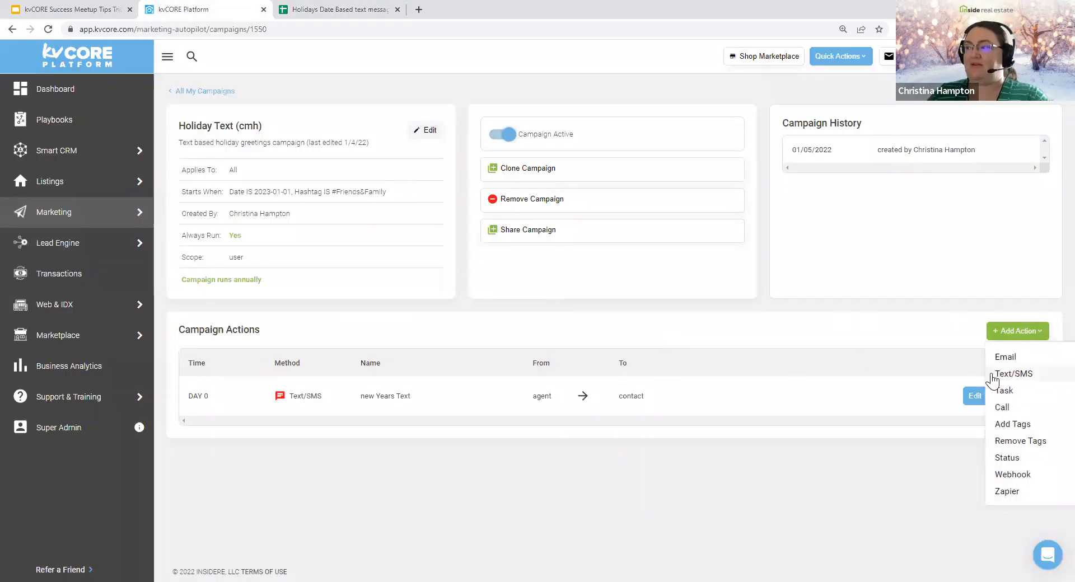
{"action": "left_click", "coordinate": [1013, 374]}
{"action": "scroll", "coordinate": [280, 314], "scroll_direction": "down", "scroll_amount": 3}
{"action": "left_click", "coordinate": [245, 368]}
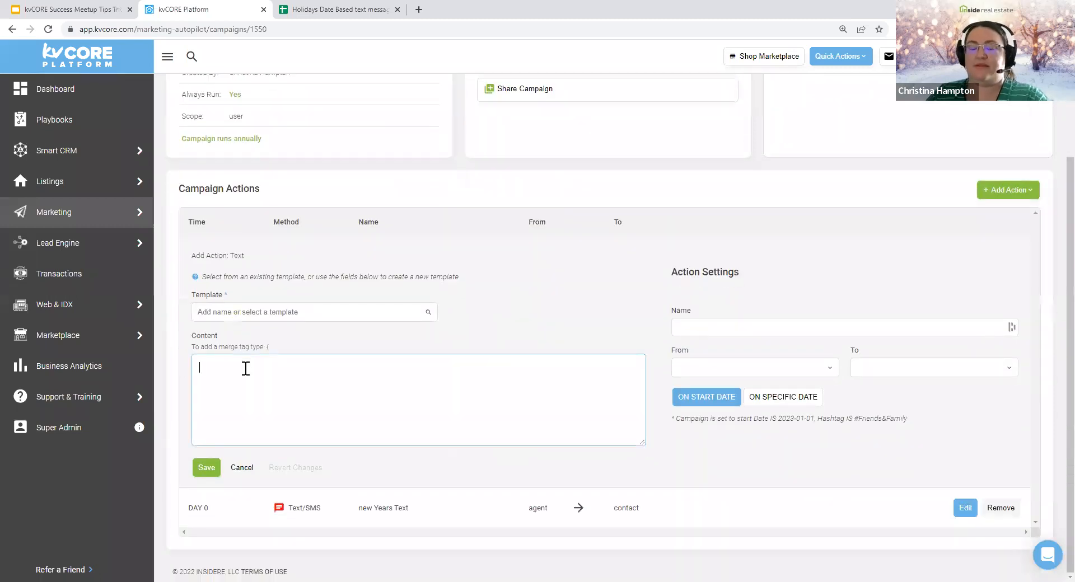
{"action": "key", "text": "ctrl+v"}
{"action": "left_click", "coordinate": [253, 308]}
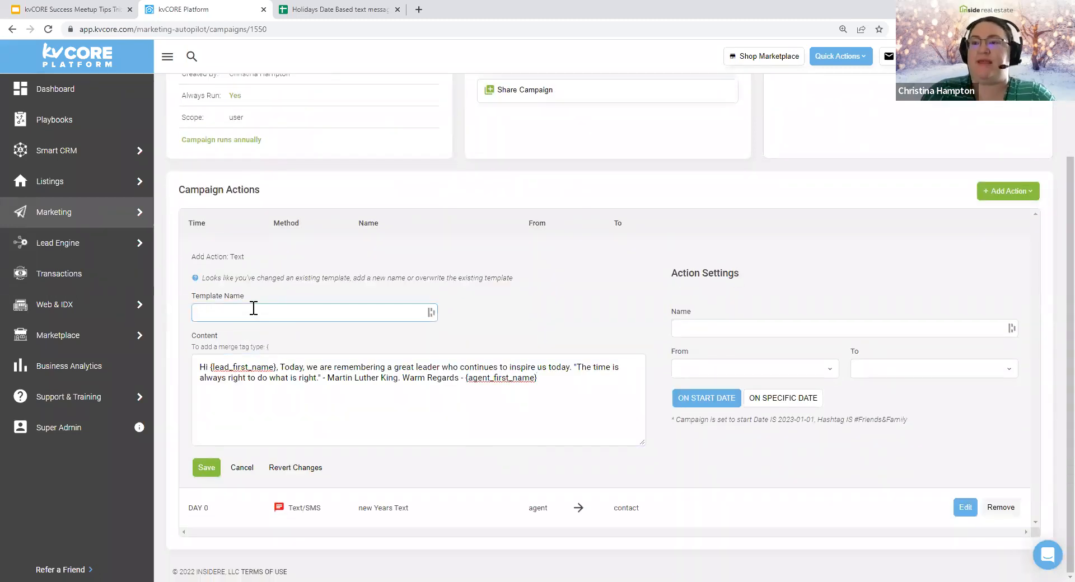
{"action": "type", "text": "Martin Luther King Jr. Text CMH"}
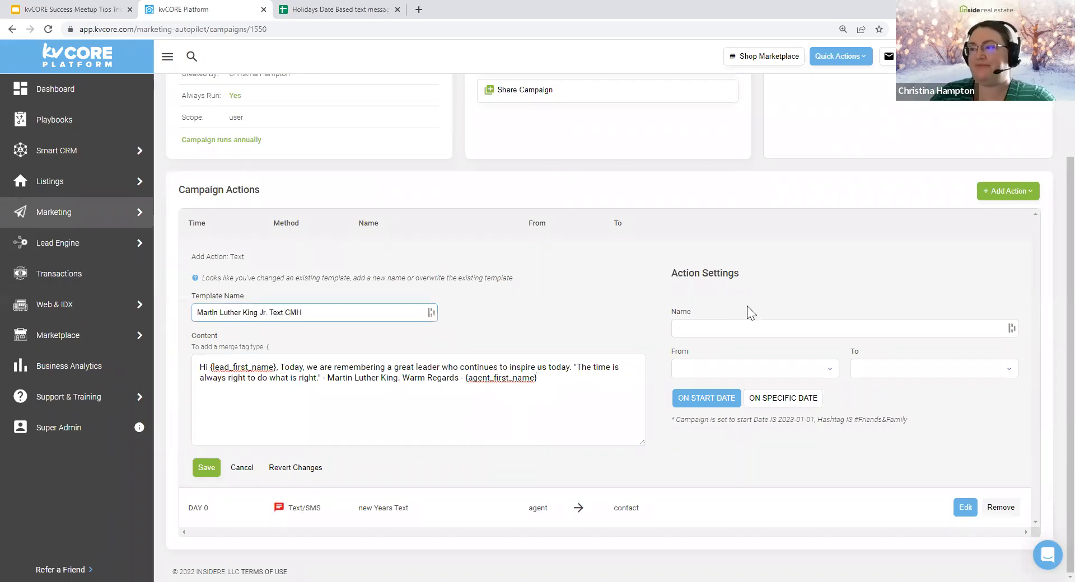
Step: Name the action Martin Luther King Jr. Text and set Agent as its sender
{"action": "left_click", "coordinate": [727, 325]}
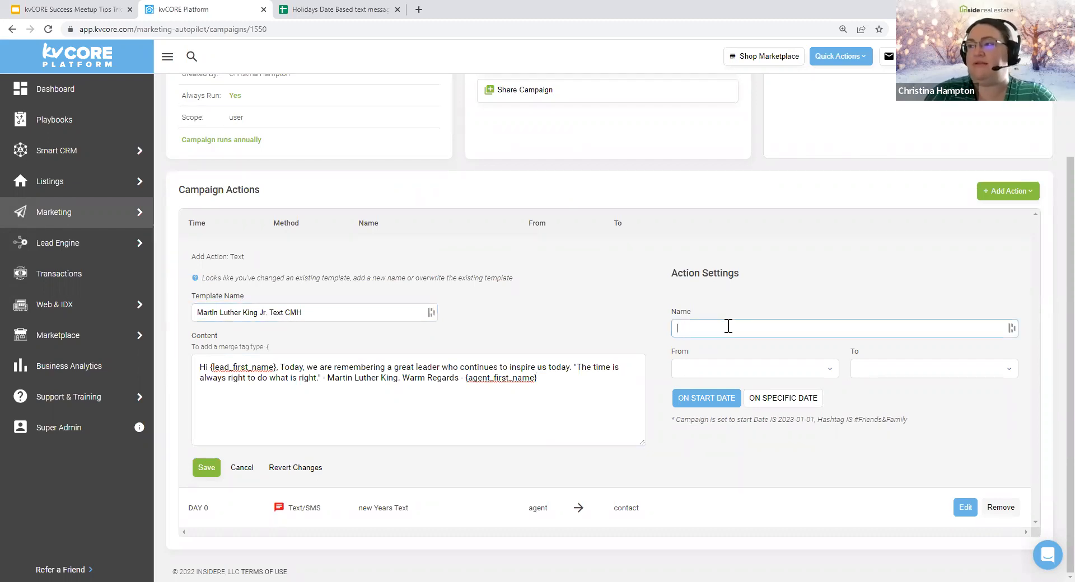
{"action": "type", "text": "Martin Luther King Jr. Text"}
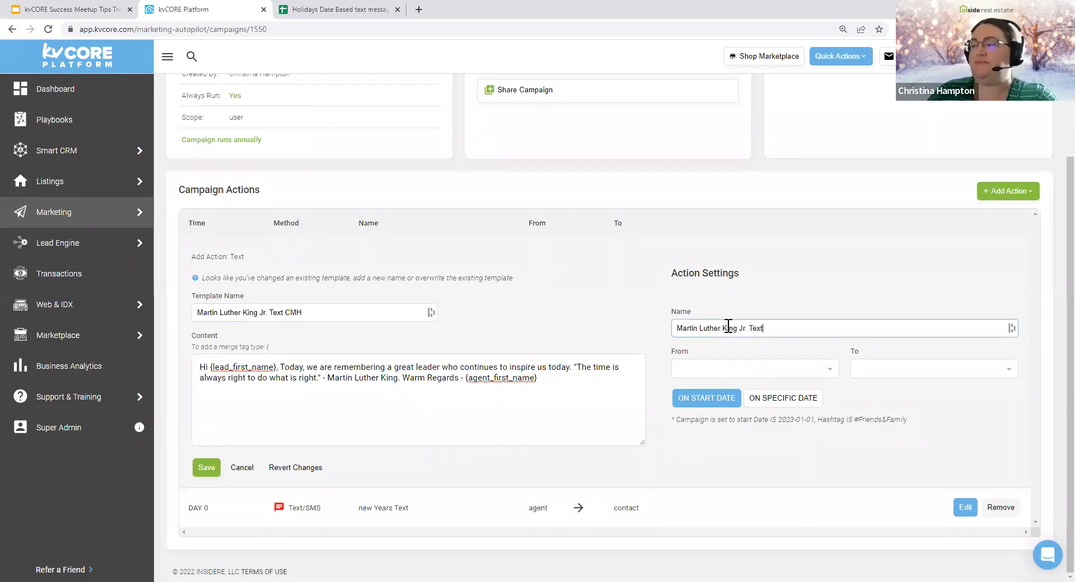
{"action": "left_click", "coordinate": [716, 368]}
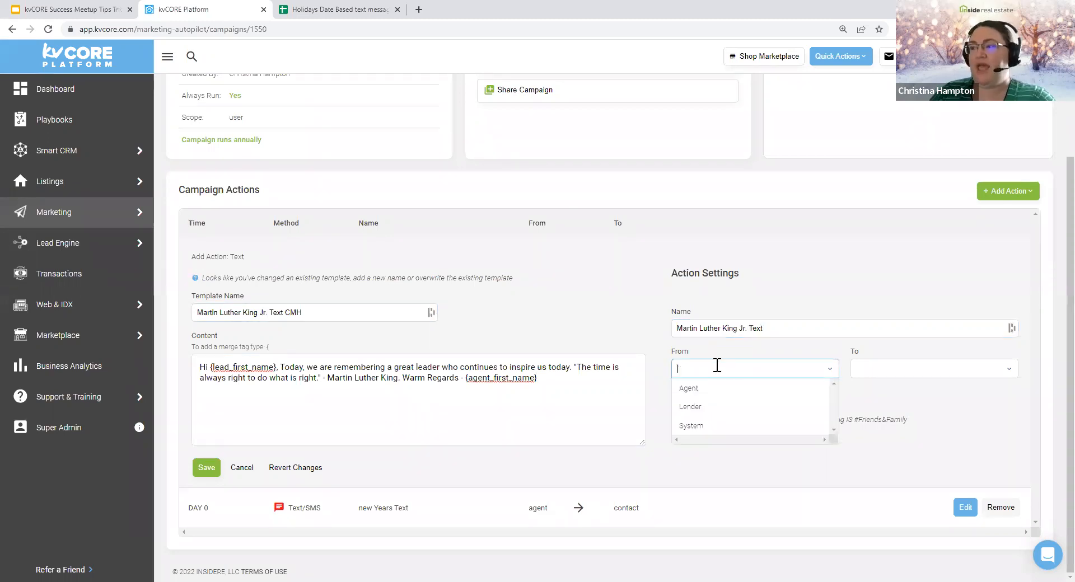
{"action": "left_click", "coordinate": [688, 389]}
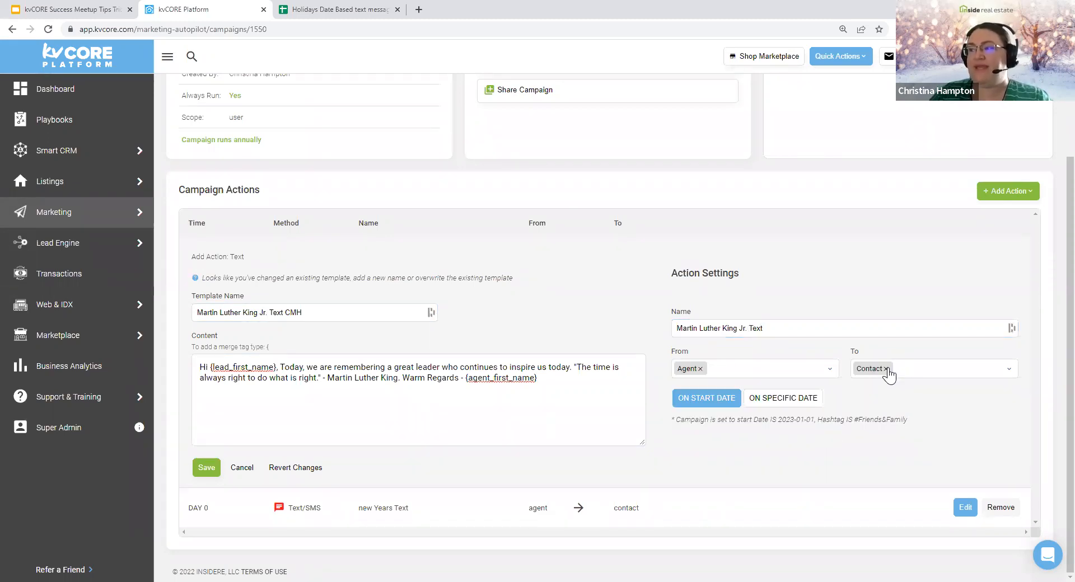
Step: Schedule the Martin Luther King Jr. text action on the specific date 01/16/2023 and save it
{"action": "left_click", "coordinate": [779, 402]}
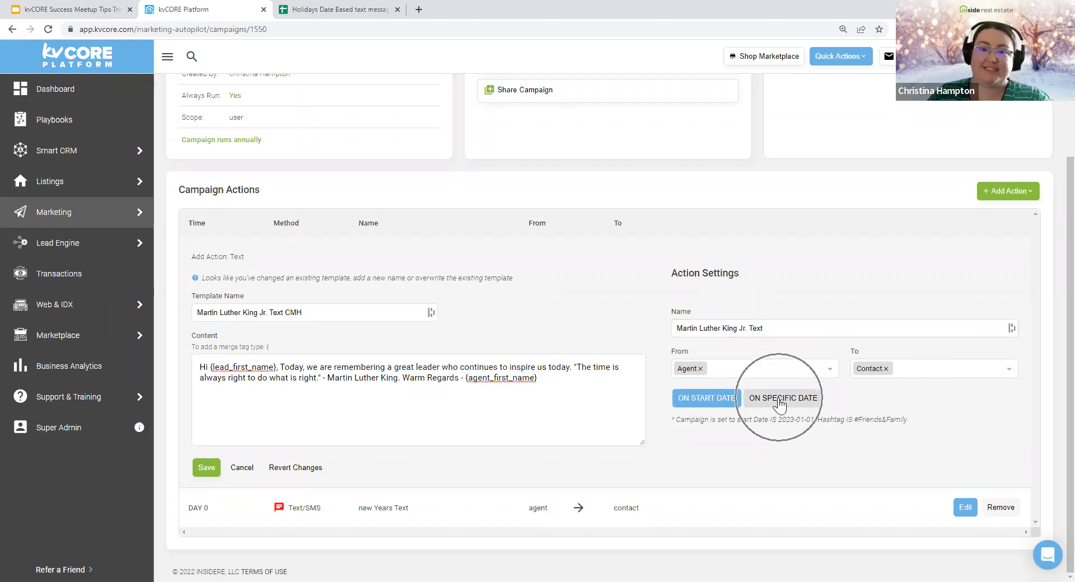
{"action": "left_click", "coordinate": [689, 420]}
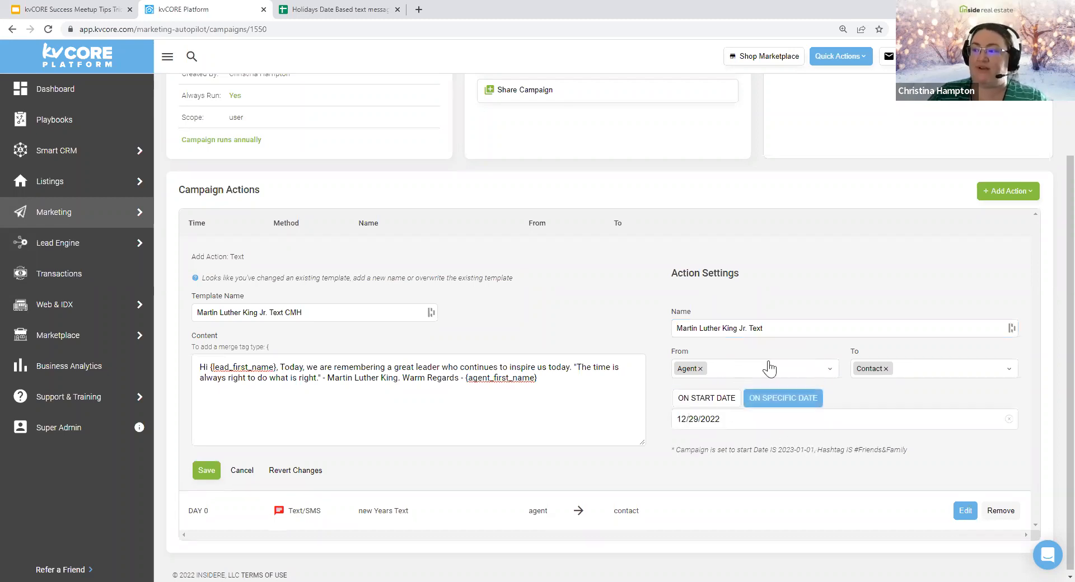
{"action": "left_click", "coordinate": [810, 254]}
{"action": "left_click", "coordinate": [684, 269]}
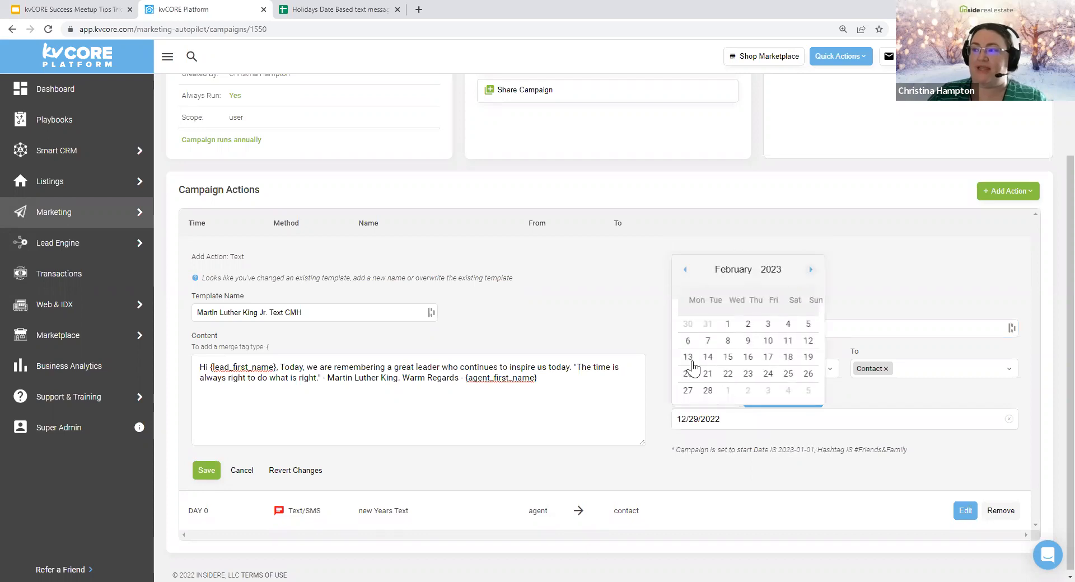
{"action": "left_click", "coordinate": [687, 357]}
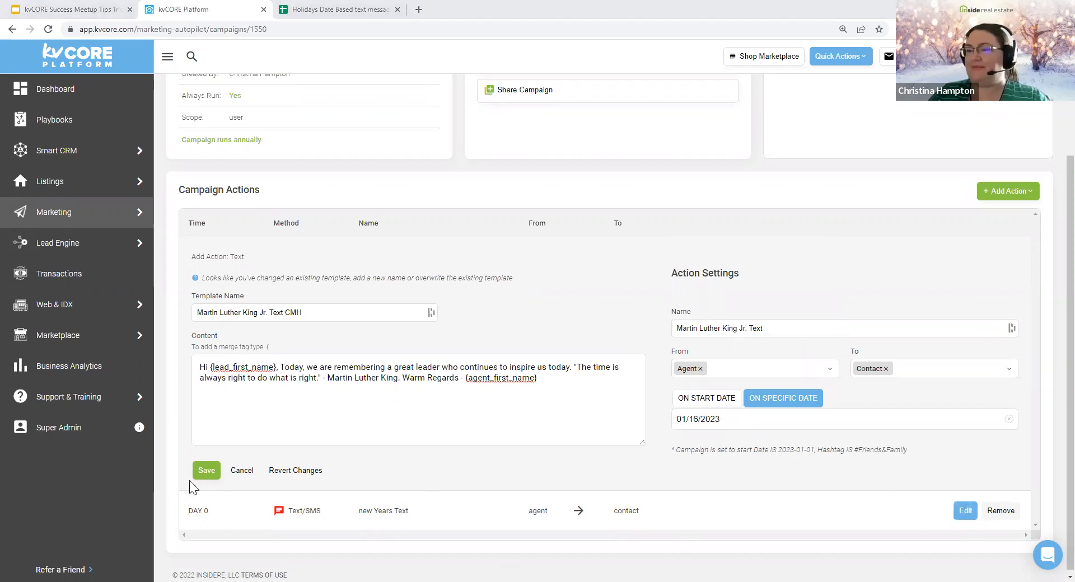
{"action": "left_click", "coordinate": [205, 471]}
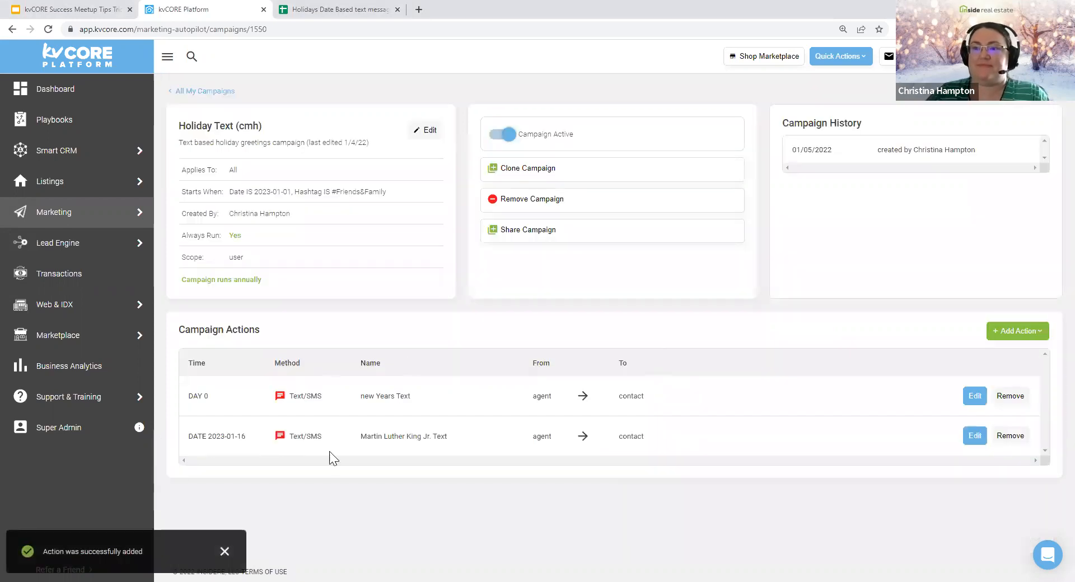
Step: Switch to the holiday messages spreadsheet and copy the Groundhog Day SMS message from the US Holidays sheet
{"action": "left_click", "coordinate": [327, 9]}
{"action": "left_click", "coordinate": [378, 524]}
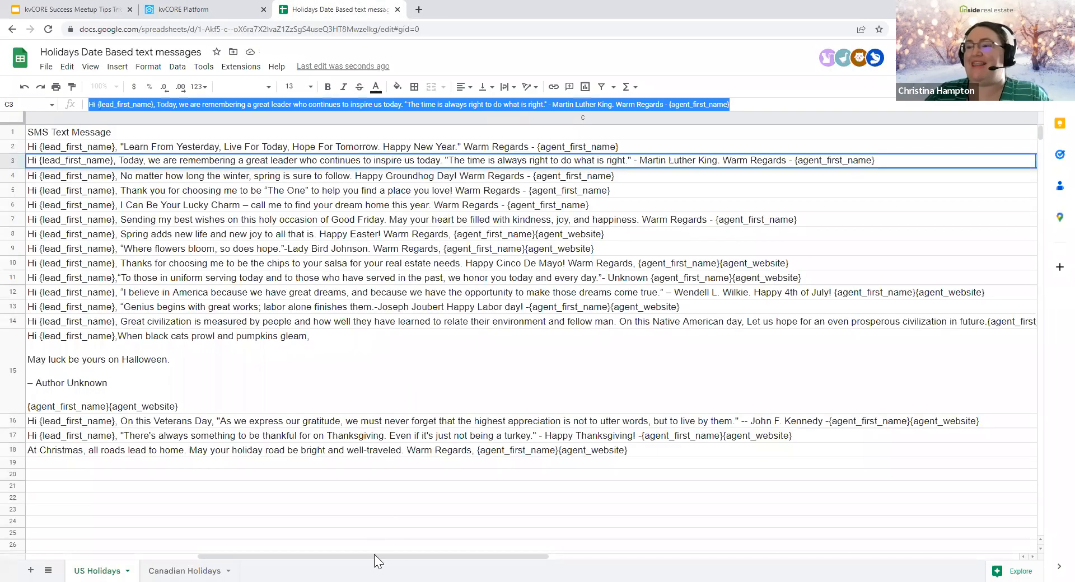
{"action": "left_click_drag", "start_coordinate": [374, 556], "coordinate": [156, 528]}
{"action": "left_click", "coordinate": [215, 166]}
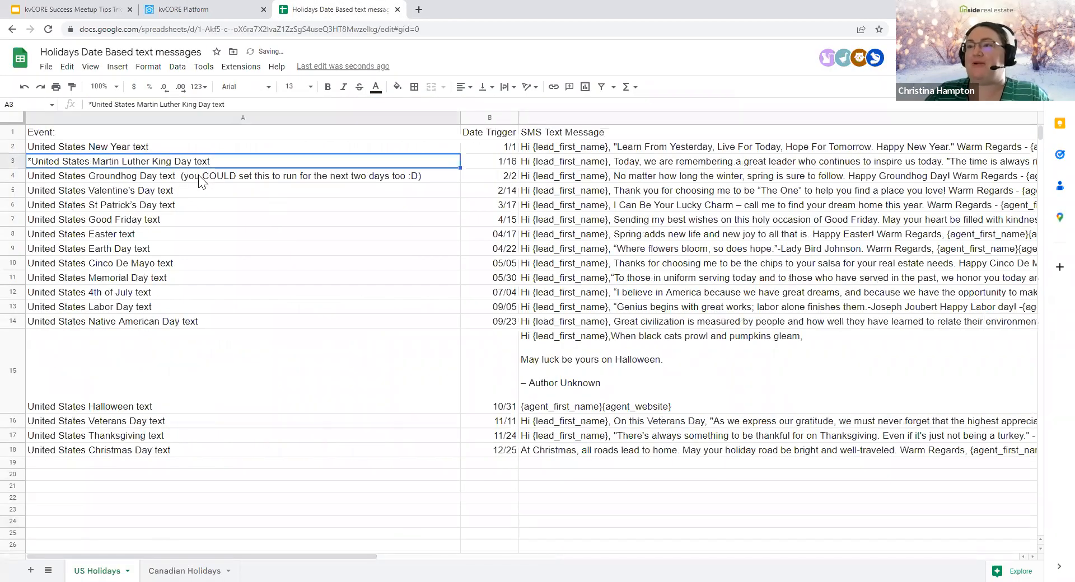
{"action": "double_click", "coordinate": [112, 176]}
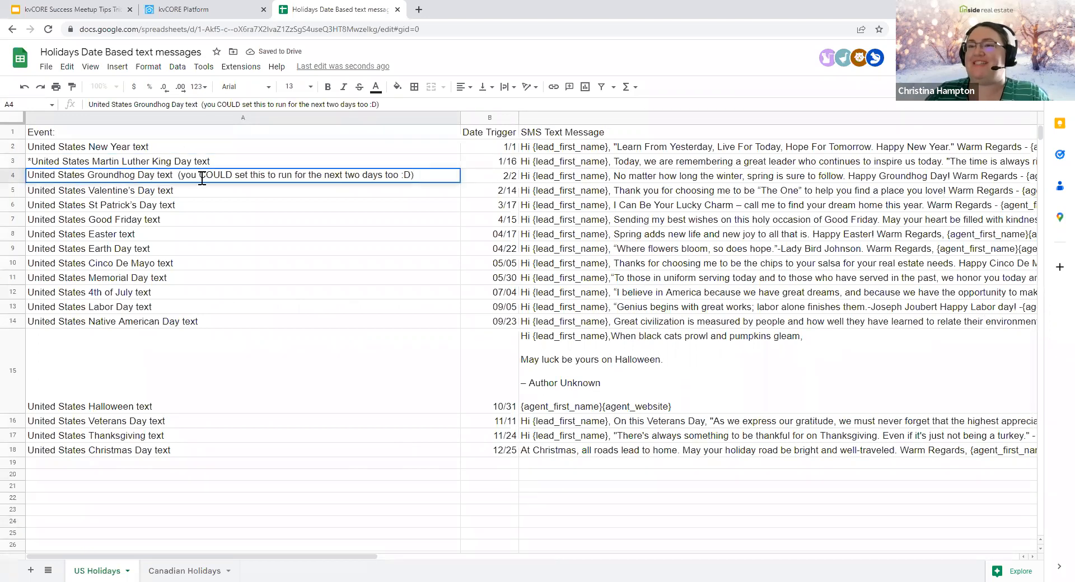
{"action": "double_click", "coordinate": [109, 175]}
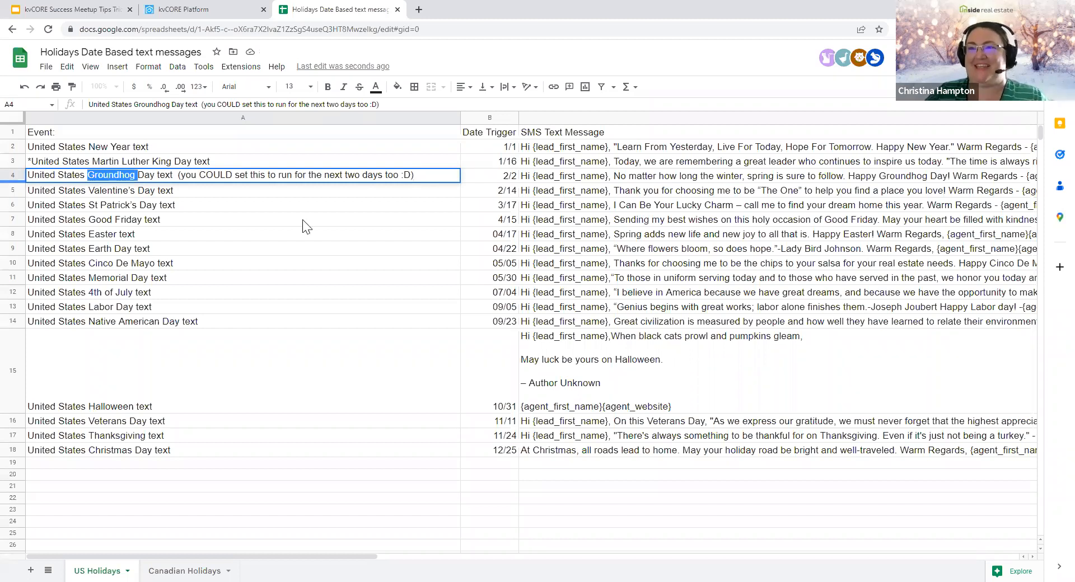
{"action": "left_click", "coordinate": [273, 67]}
{"action": "double_click", "coordinate": [487, 176]}
{"action": "double_click", "coordinate": [558, 172]}
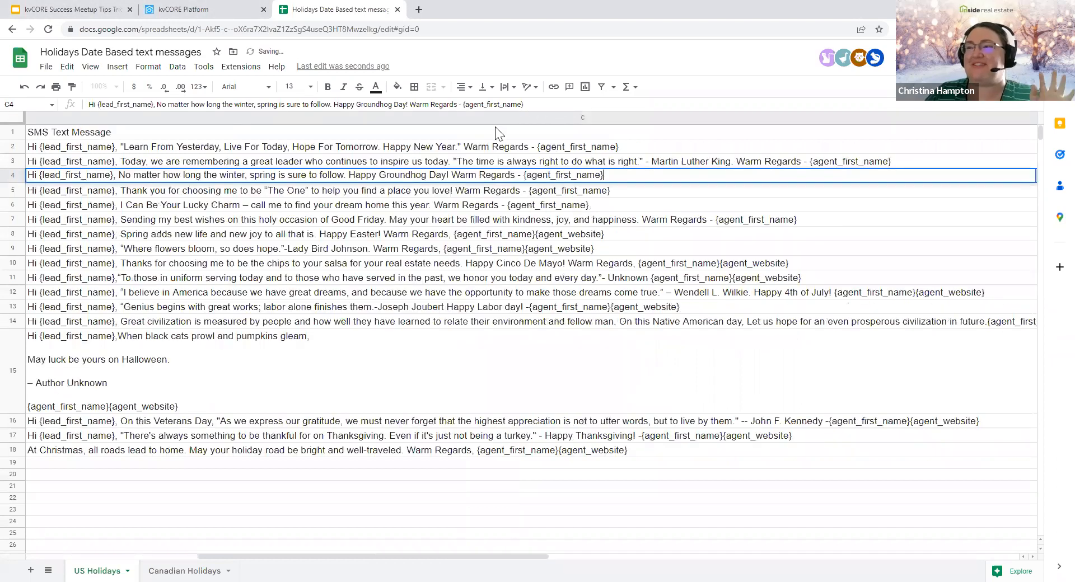
{"action": "left_click_drag", "start_coordinate": [541, 103], "coordinate": [80, 113]}
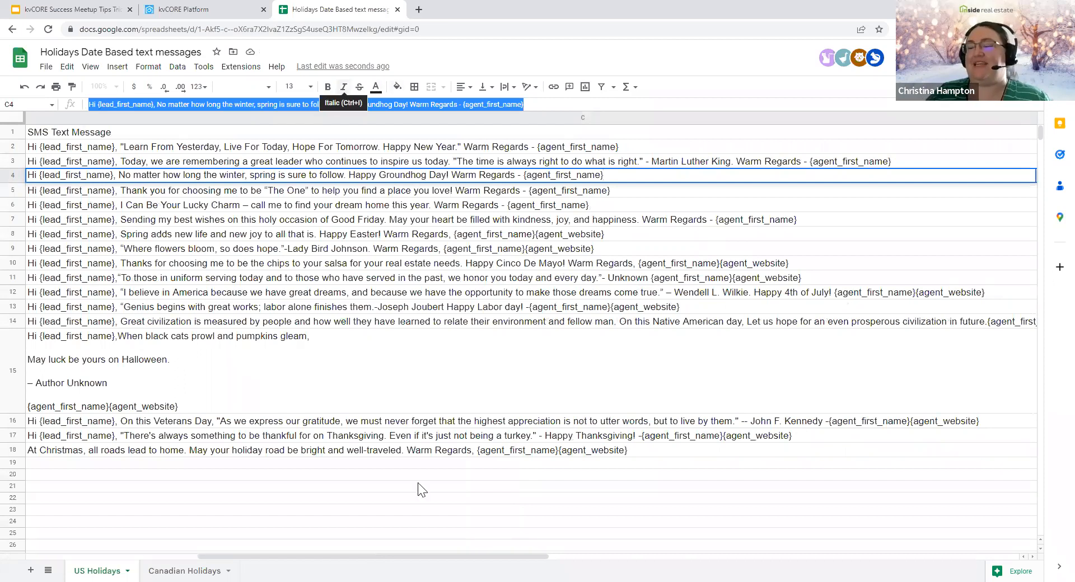
{"action": "left_click_drag", "start_coordinate": [464, 555], "coordinate": [293, 555]}
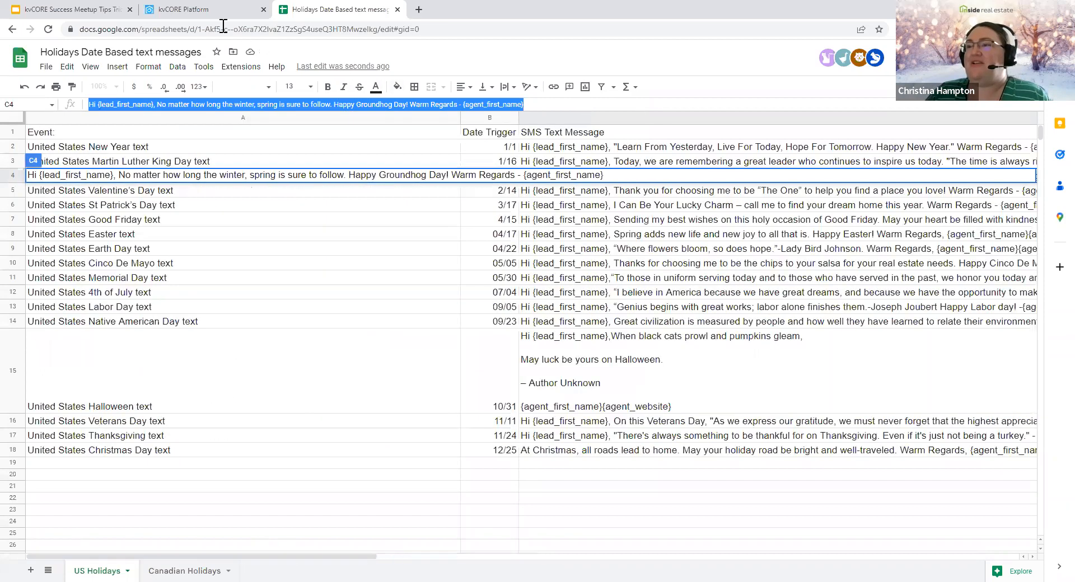
Step: Return to kvCORE and add a Text/SMS action with the template name Ground Hog's Day Text and the copied Groundhog message
{"action": "key", "text": "ctrl+shift+Tab"}
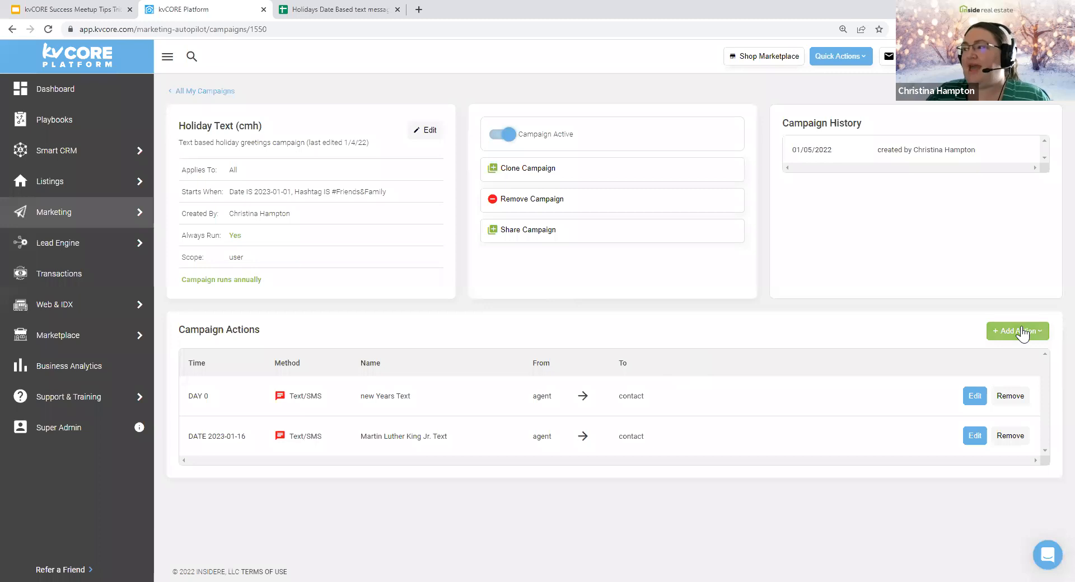
{"action": "left_click", "coordinate": [1017, 331]}
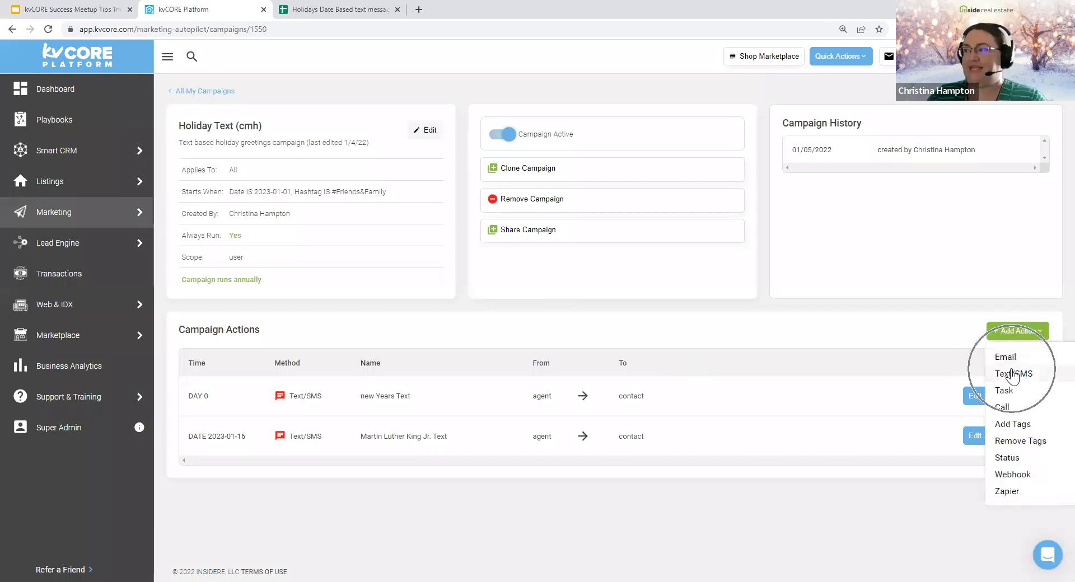
{"action": "left_click", "coordinate": [1014, 375]}
{"action": "scroll", "coordinate": [344, 382], "scroll_direction": "down", "scroll_amount": 3}
{"action": "left_click", "coordinate": [235, 290]}
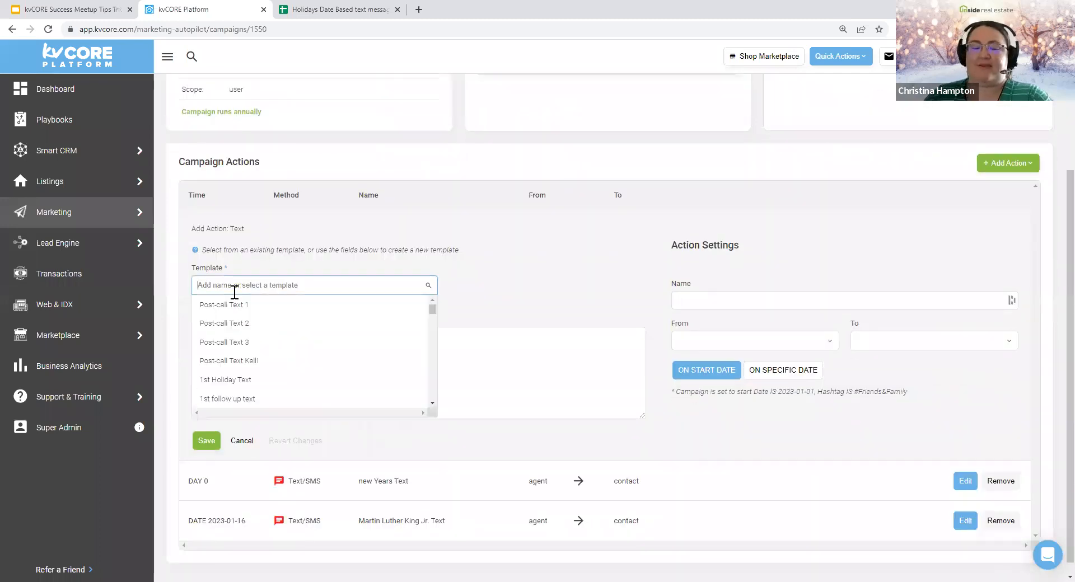
{"action": "type", "text": "Ground Hog's D"}
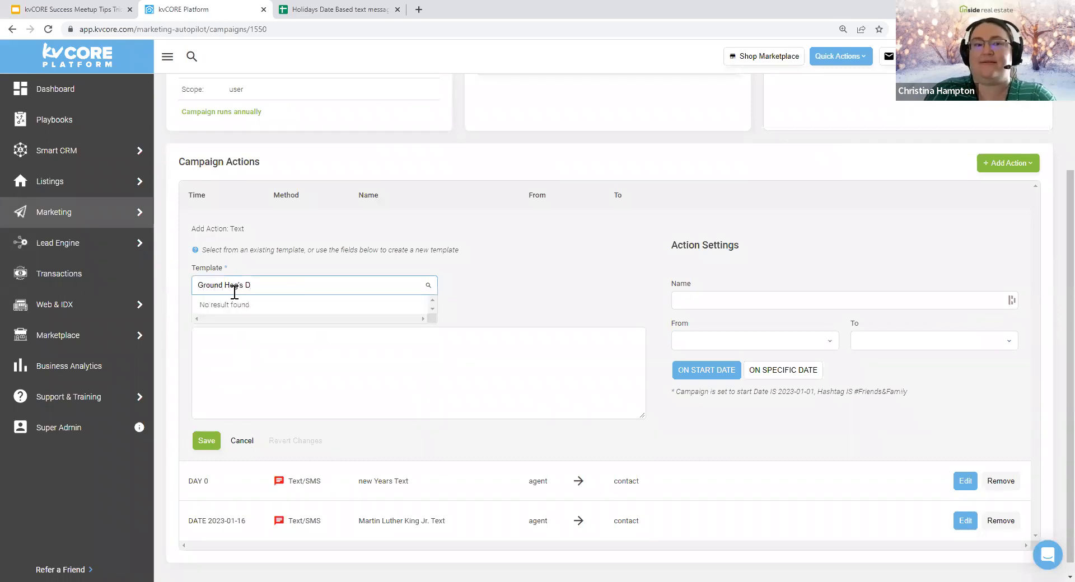
{"action": "type", "text": "ay Text"}
{"action": "left_click", "coordinate": [251, 337]}
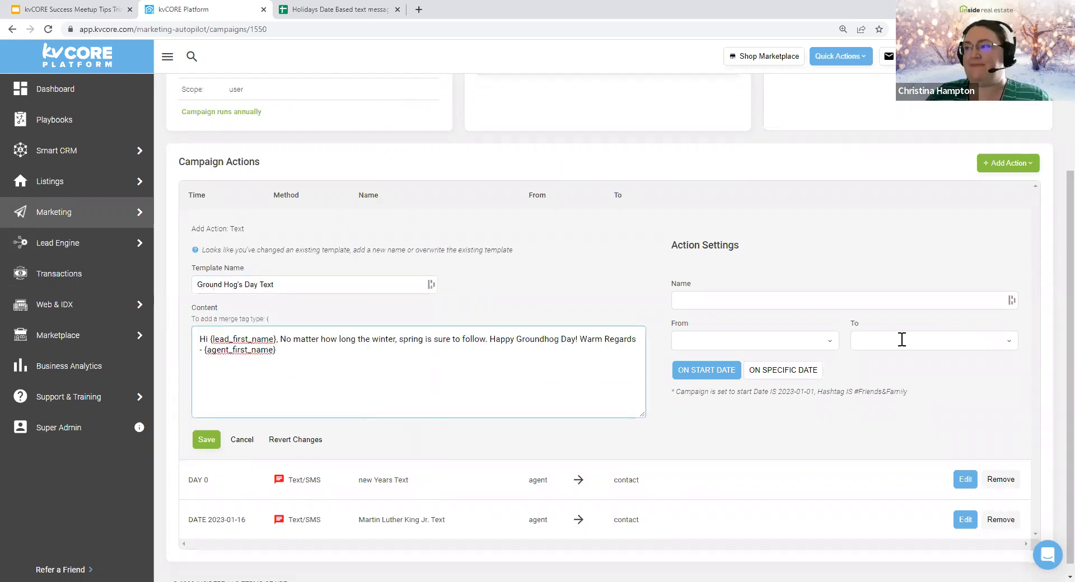
Step: Name the Groundhog Day action GH Day #1 and set Agent as its sender
{"action": "left_click", "coordinate": [714, 298]}
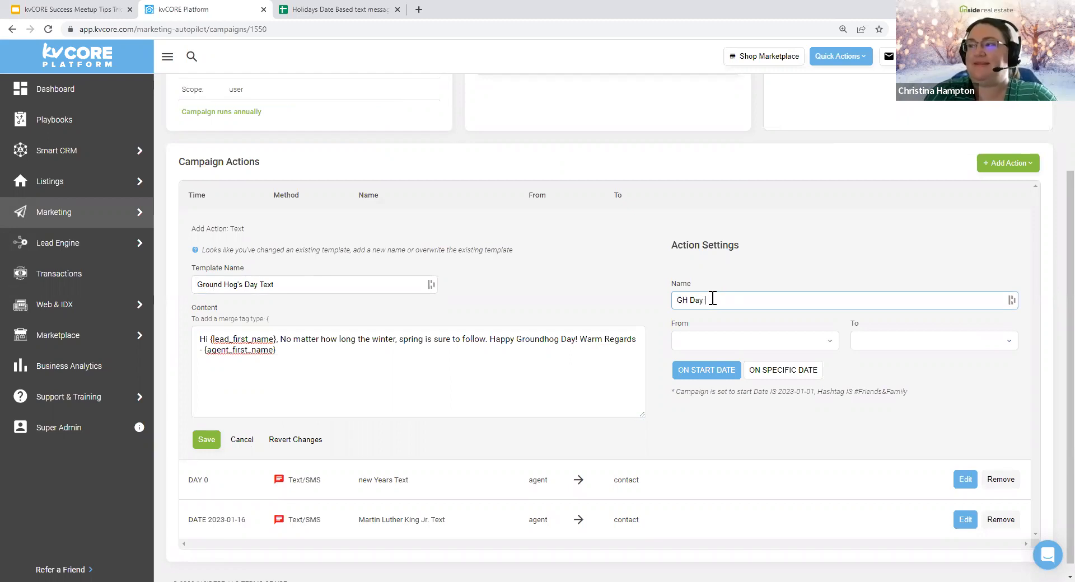
{"action": "type", "text": "GH Day #1"}
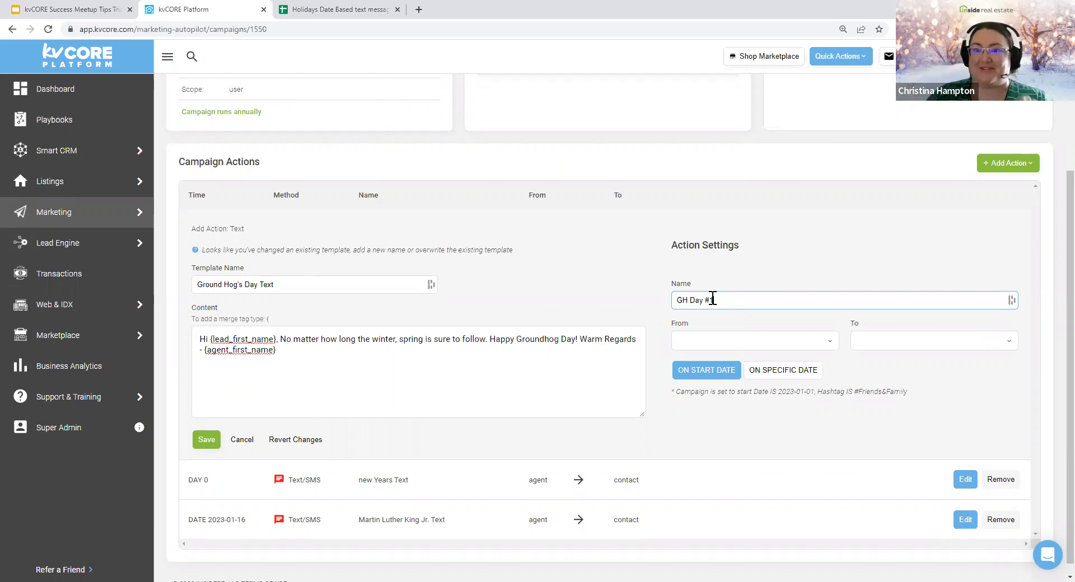
{"action": "left_click", "coordinate": [695, 343]}
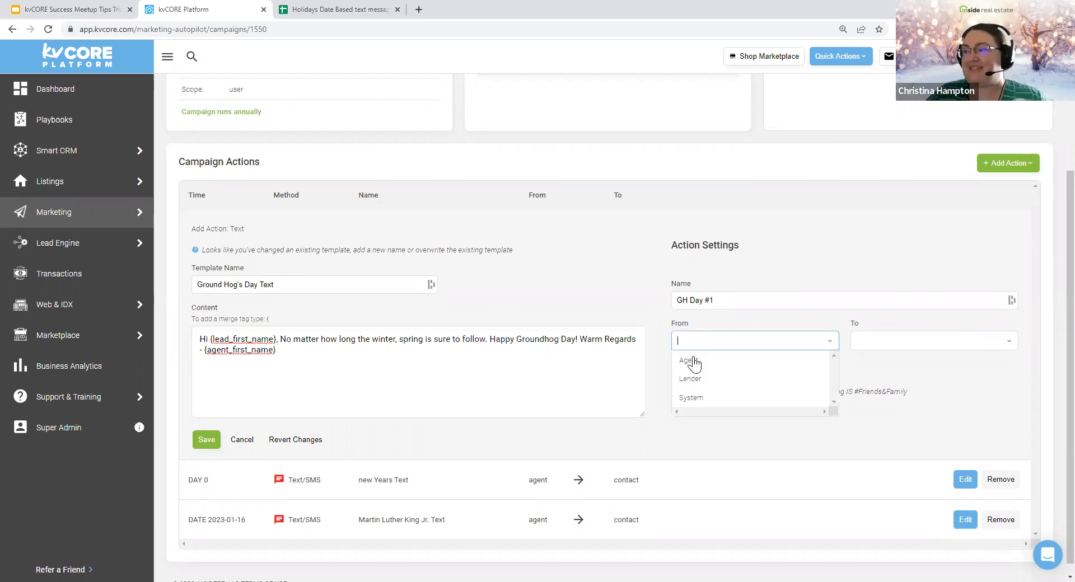
{"action": "left_click", "coordinate": [695, 363]}
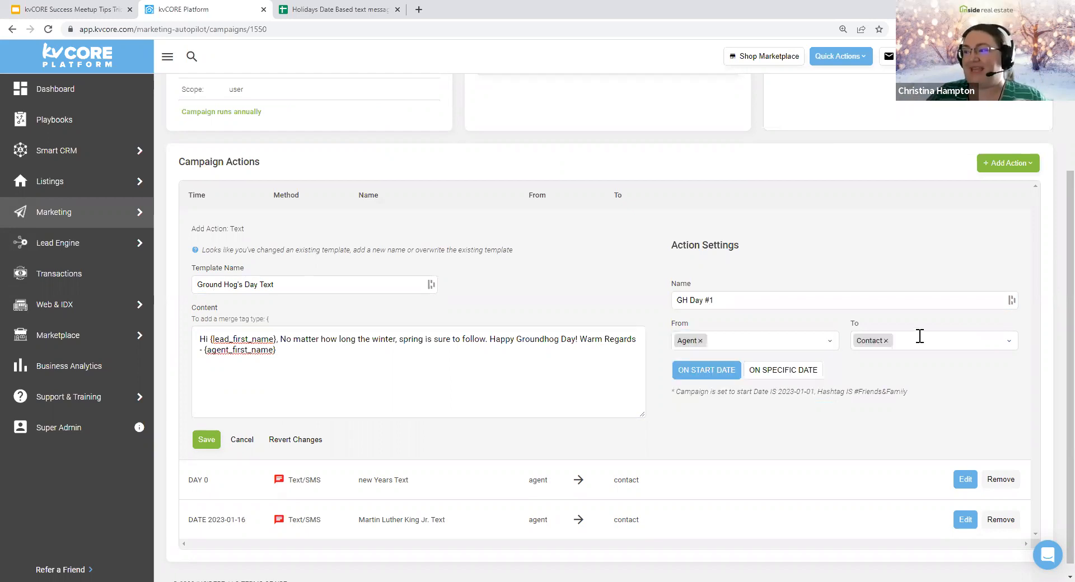
Step: Schedule the GH Day #1 action on the specific date 02/02/2023 and save it
{"action": "left_click", "coordinate": [783, 369]}
{"action": "left_click", "coordinate": [728, 392]}
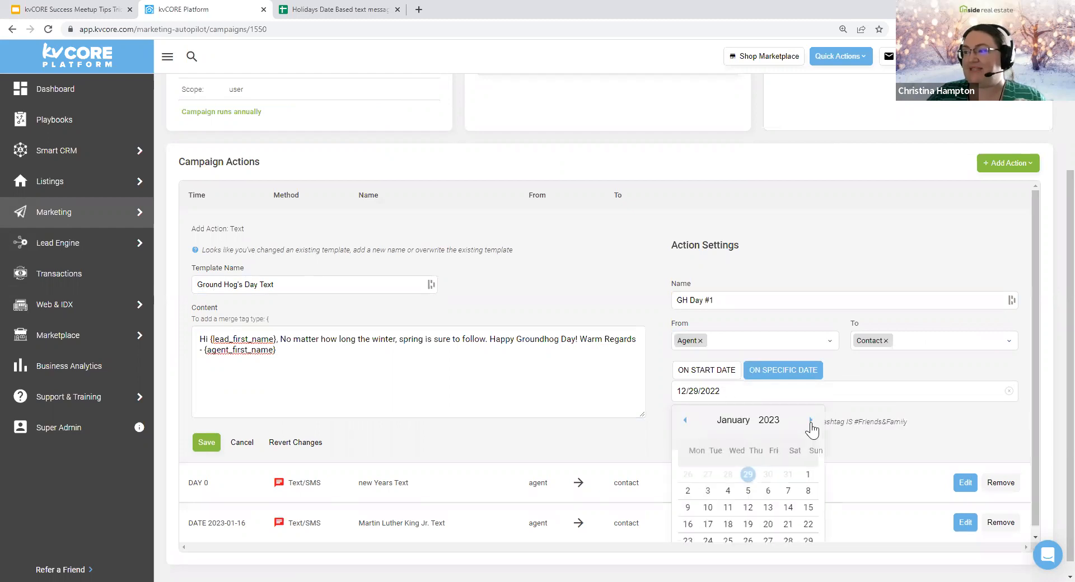
{"action": "left_click", "coordinate": [750, 476]}
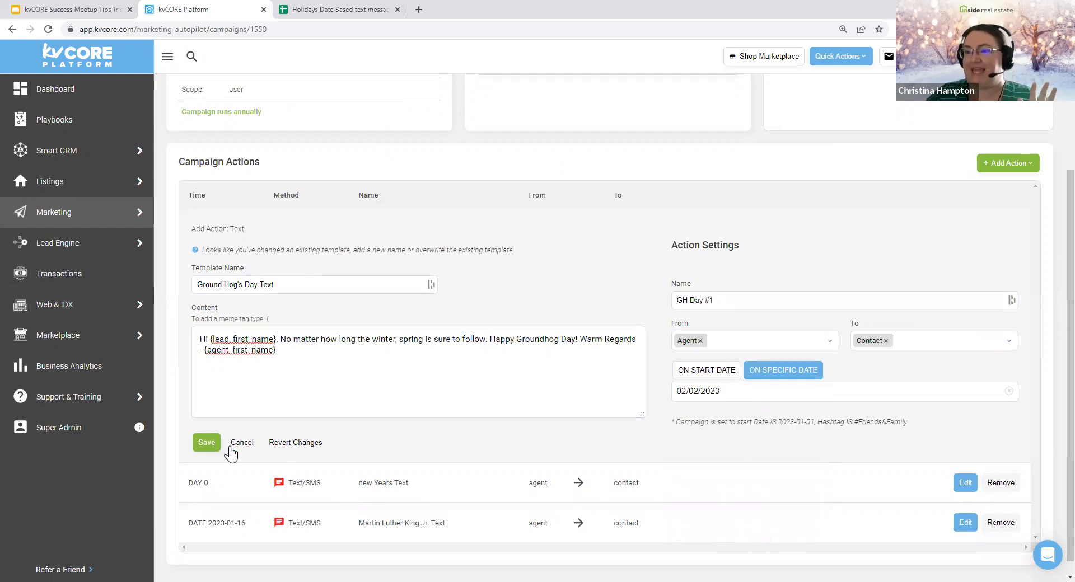
{"action": "left_click", "coordinate": [205, 443]}
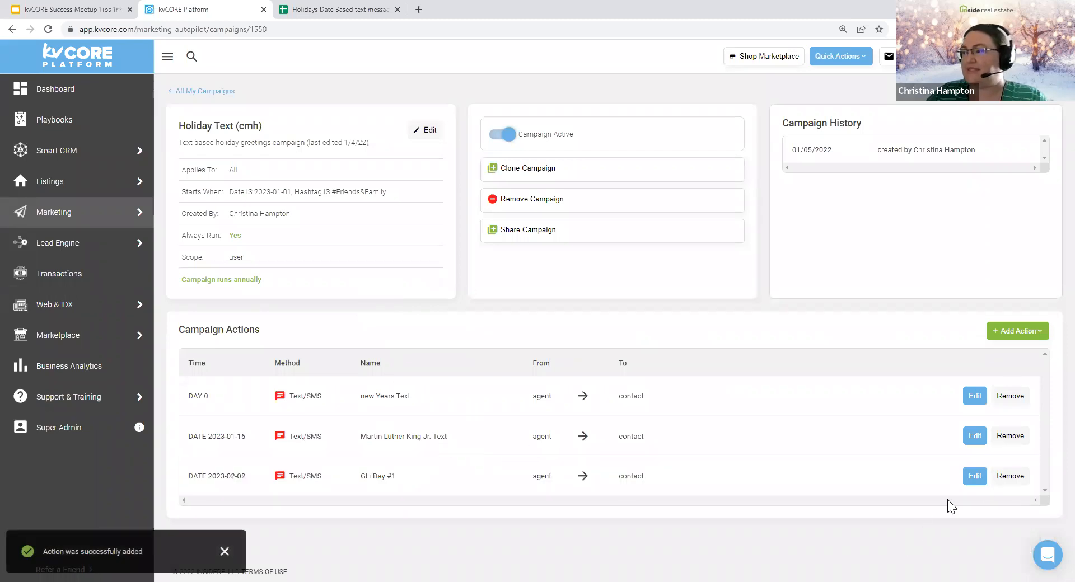
Step: Add another Text/SMS action to the campaign using the existing template United States Groundhog Day text campaign
{"action": "left_click", "coordinate": [1016, 330]}
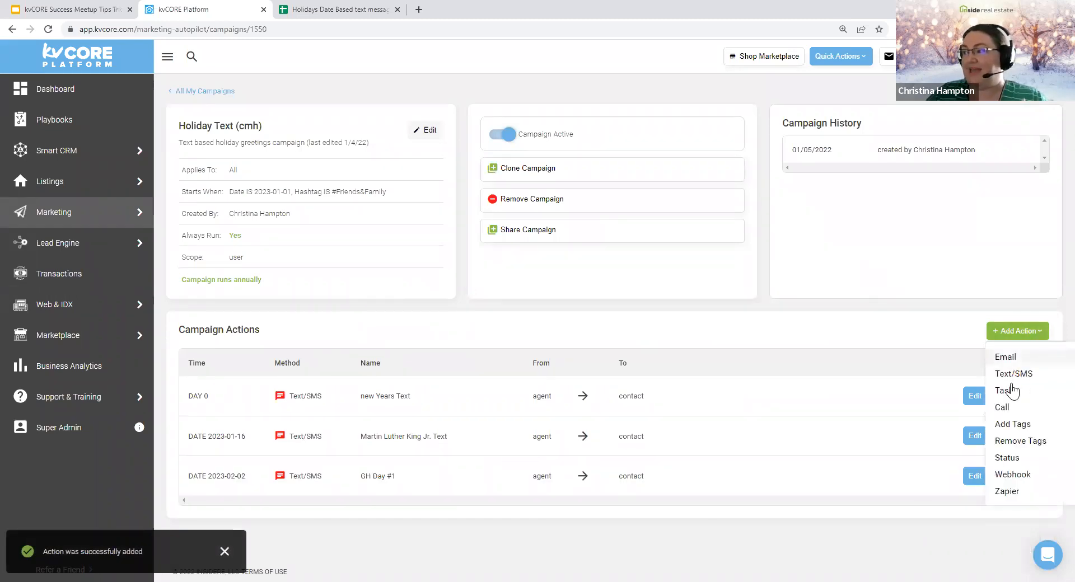
{"action": "left_click", "coordinate": [1013, 373]}
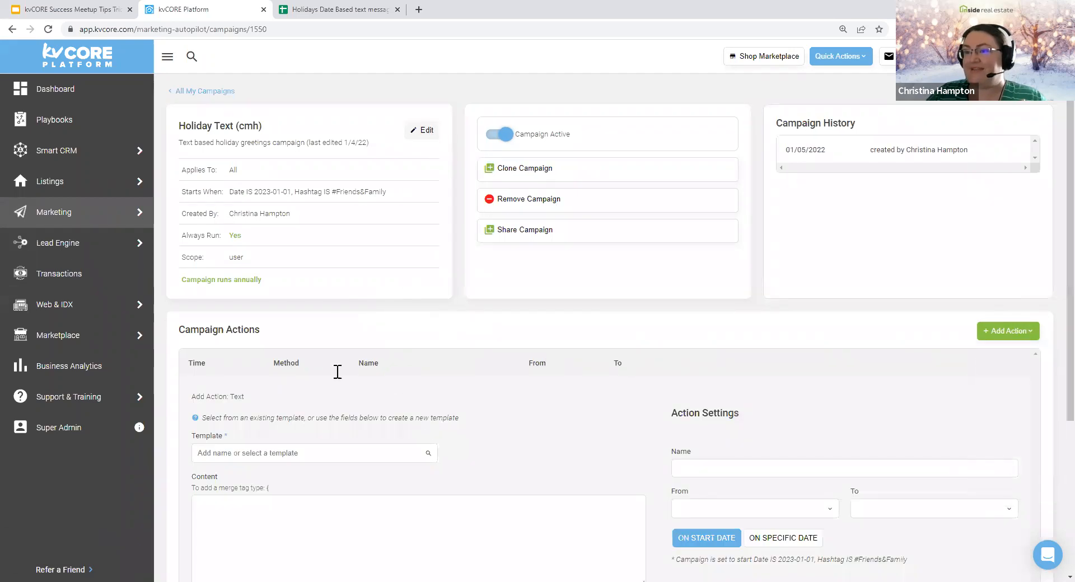
{"action": "scroll", "coordinate": [338, 372], "scroll_direction": "down", "scroll_amount": 3}
{"action": "left_click", "coordinate": [232, 285]}
{"action": "type", "text": "ground"}
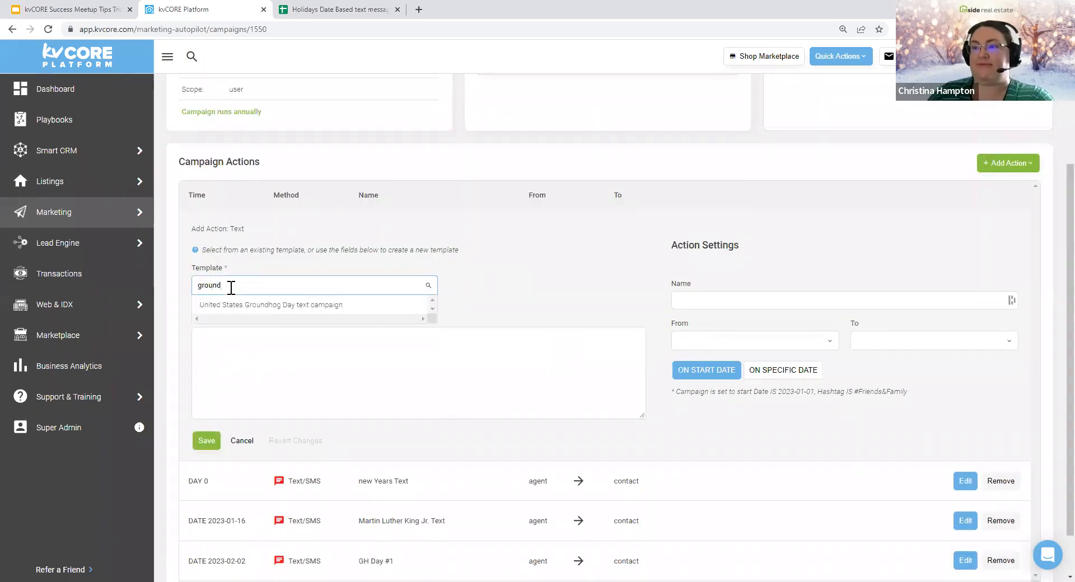
{"action": "left_click", "coordinate": [276, 308]}
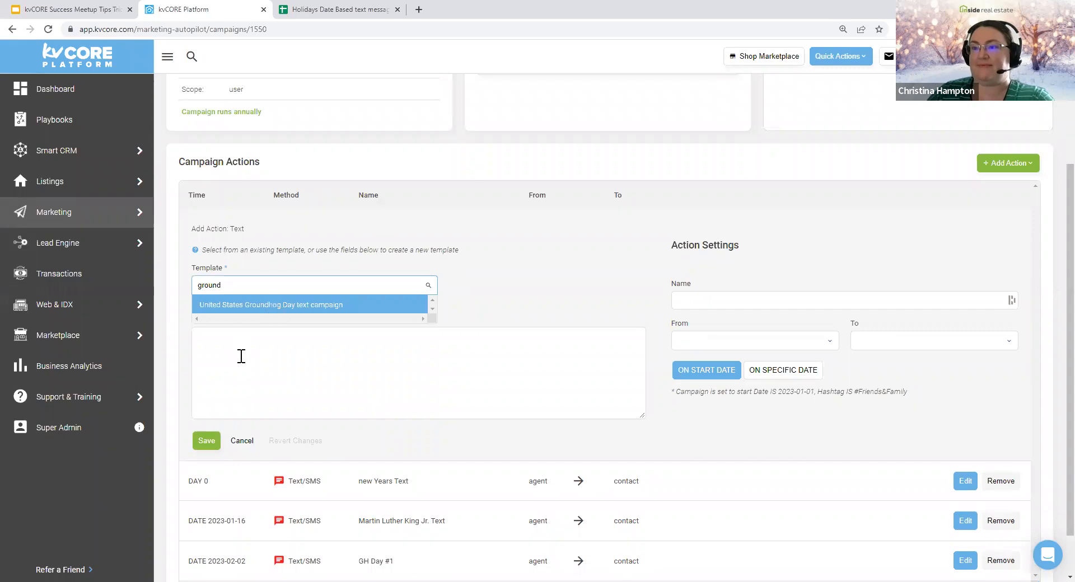
Step: Name the second Groundhog Day action gh text #2 and set Agent as its sender
{"action": "left_click", "coordinate": [787, 304]}
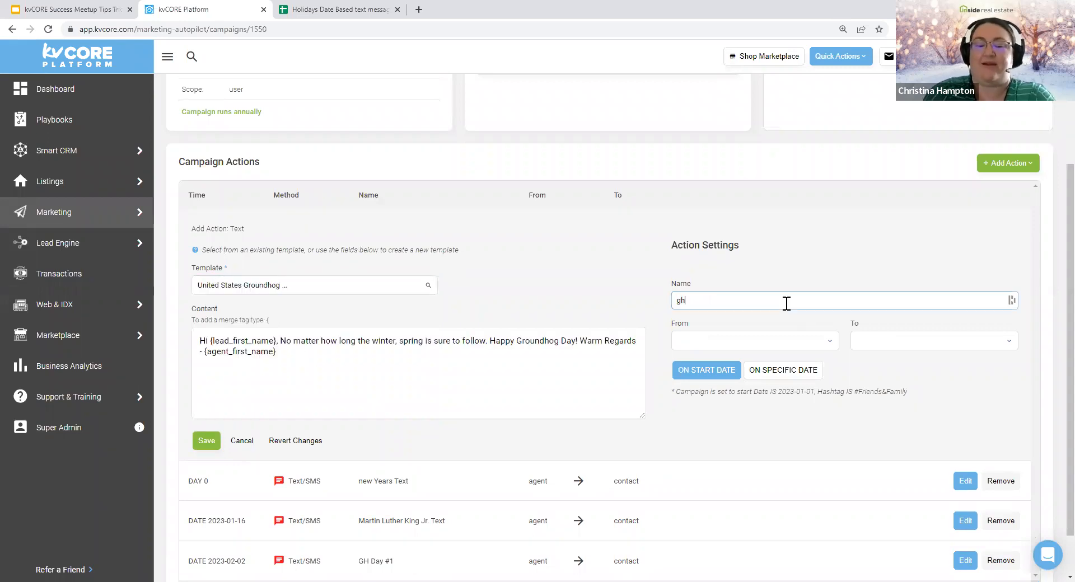
{"action": "type", "text": "gh text #2"}
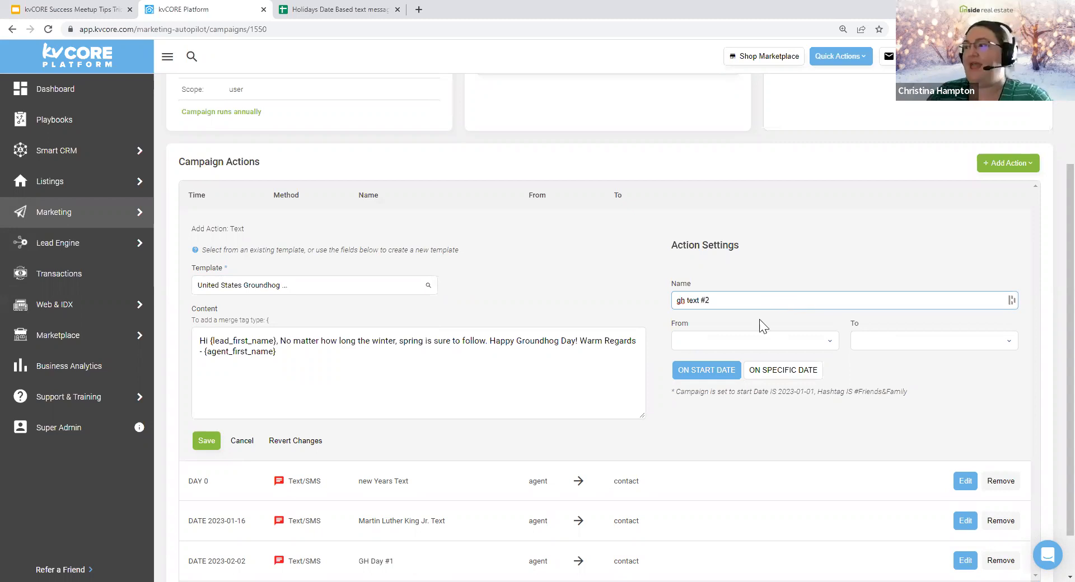
{"action": "left_click", "coordinate": [715, 342]}
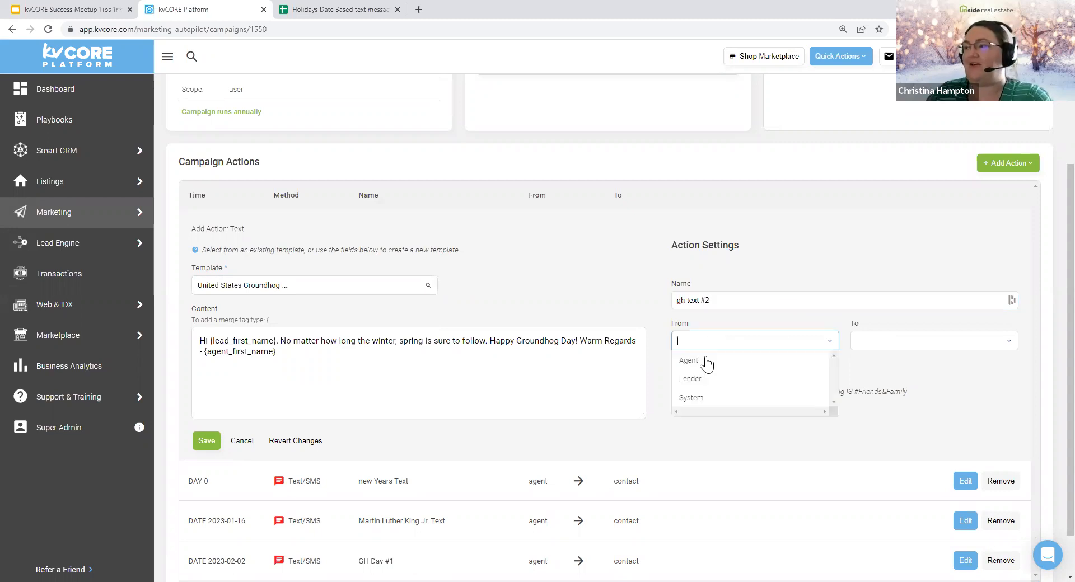
{"action": "left_click", "coordinate": [737, 367]}
Step: Schedule the gh text #2 action on the specific date 02/03/2023 and save it
{"action": "left_click", "coordinate": [806, 370]}
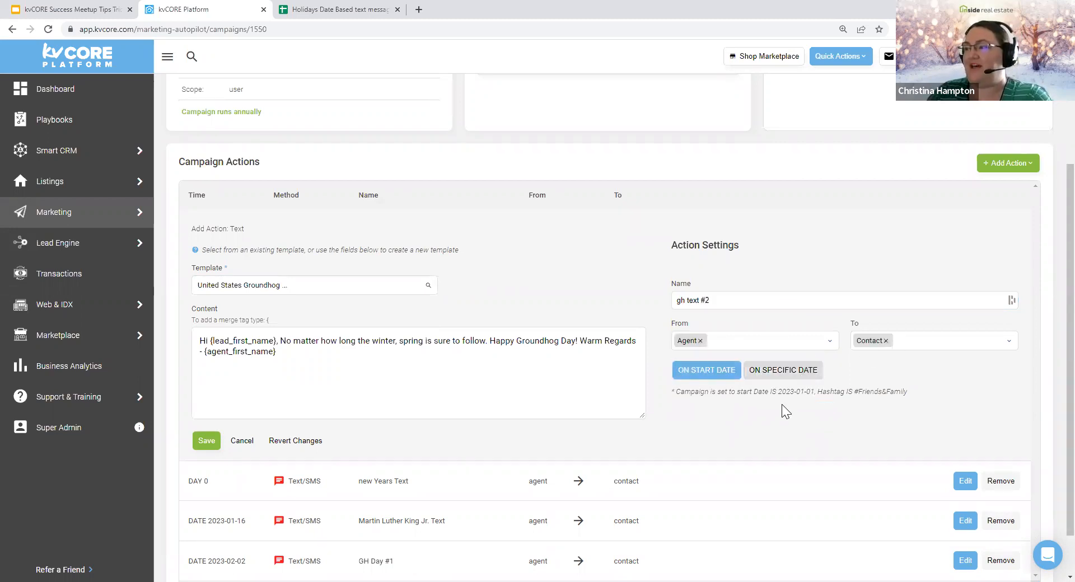
{"action": "left_click", "coordinate": [811, 420]}
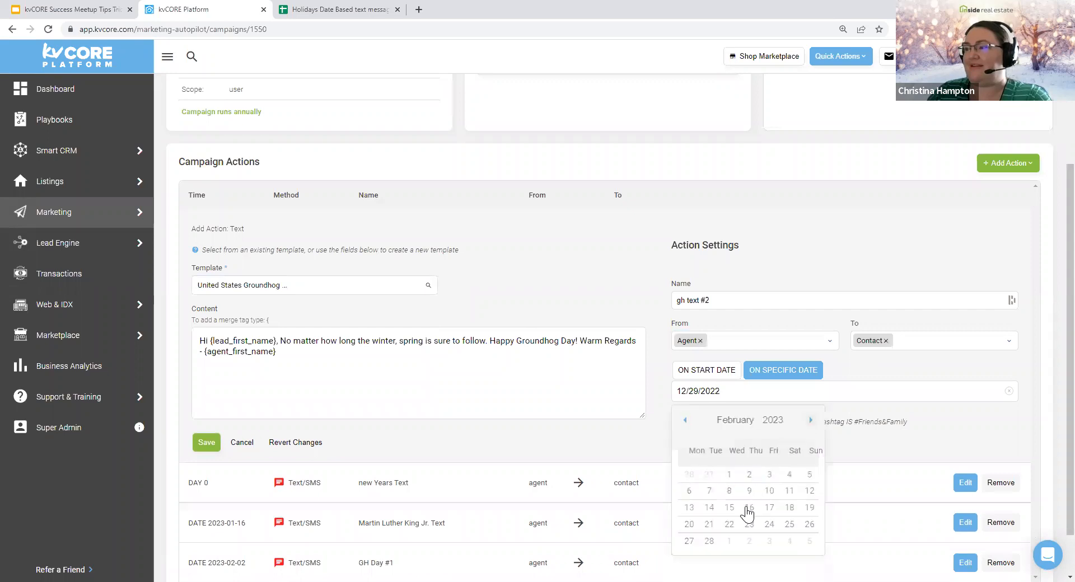
{"action": "left_click", "coordinate": [221, 443]}
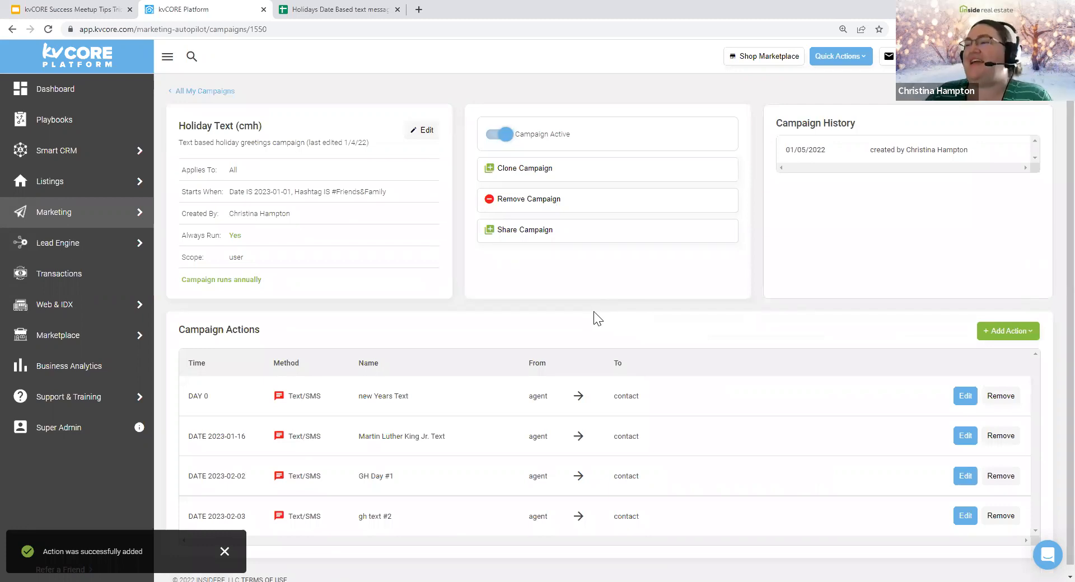
{"action": "scroll", "coordinate": [595, 316], "scroll_direction": "down", "scroll_amount": 1}
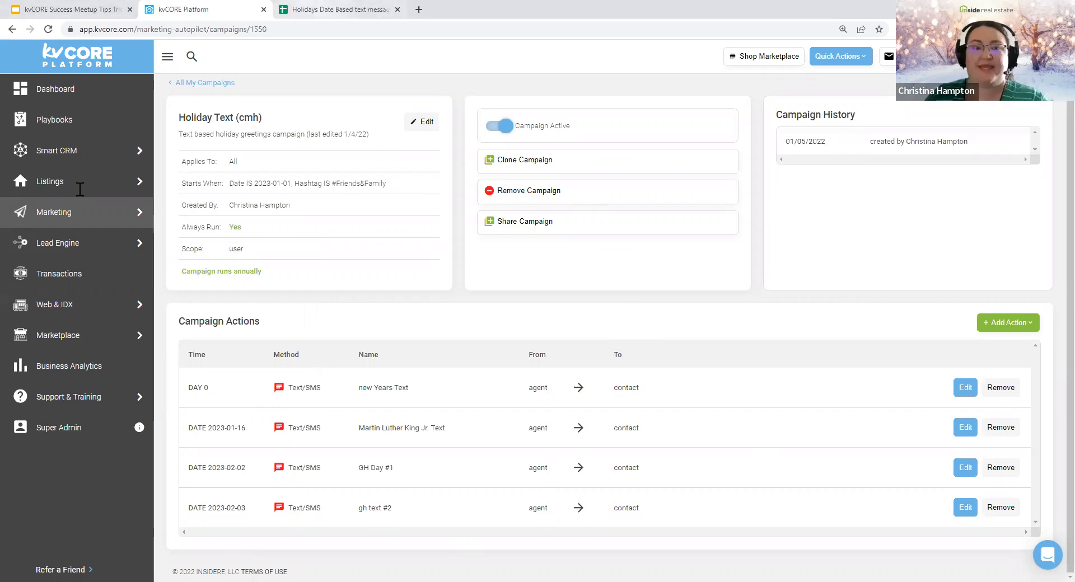
Step: Switch to the holiday messages spreadsheet and look up the Valentine's Day event and its date trigger in the US Holidays sheet
{"action": "key", "text": "ctrl+Tab"}
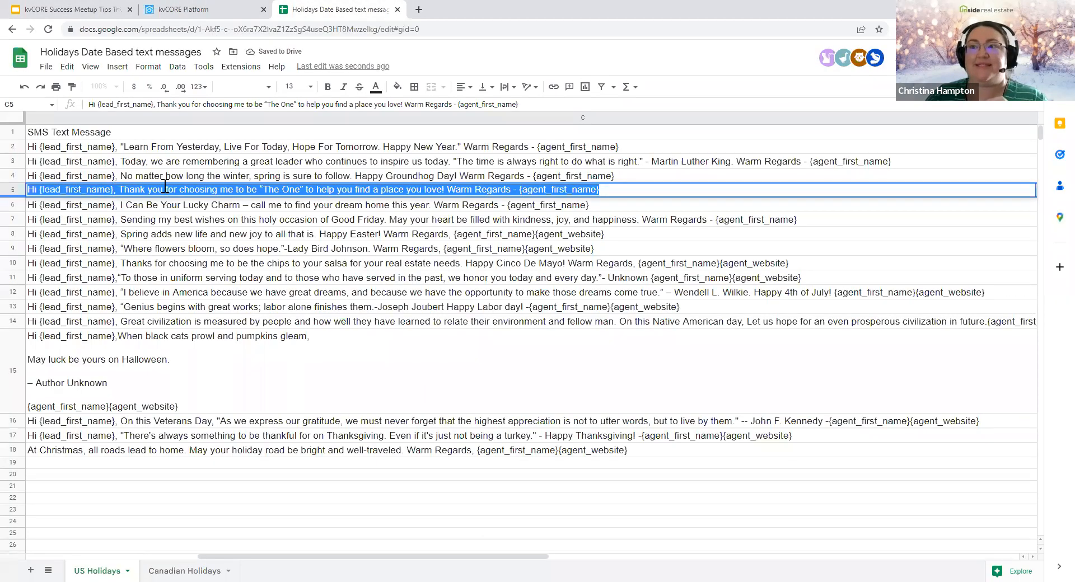
{"action": "left_click", "coordinate": [627, 192]}
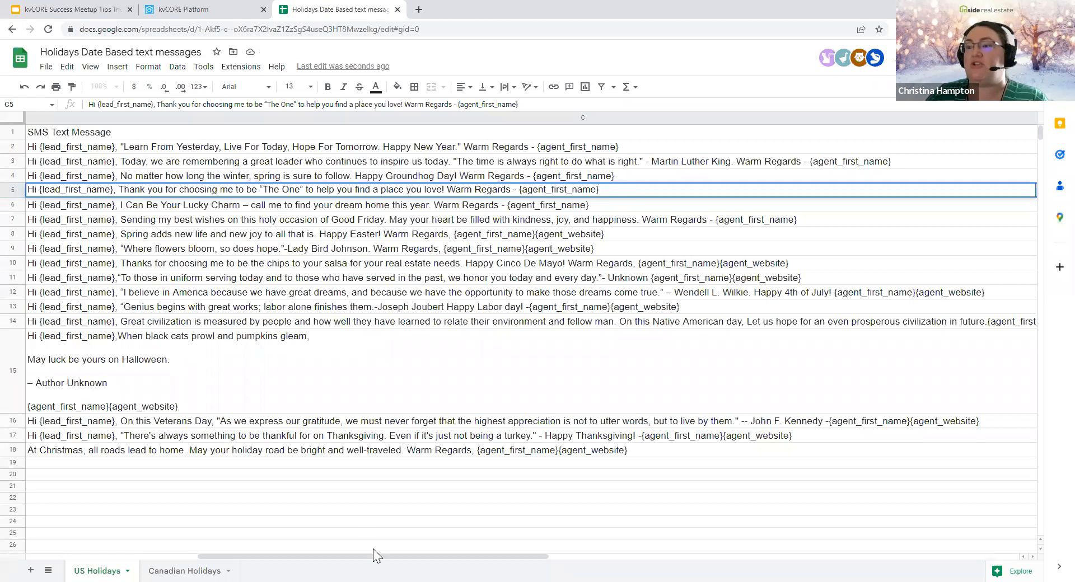
{"action": "left_click_drag", "start_coordinate": [348, 557], "coordinate": [127, 534]}
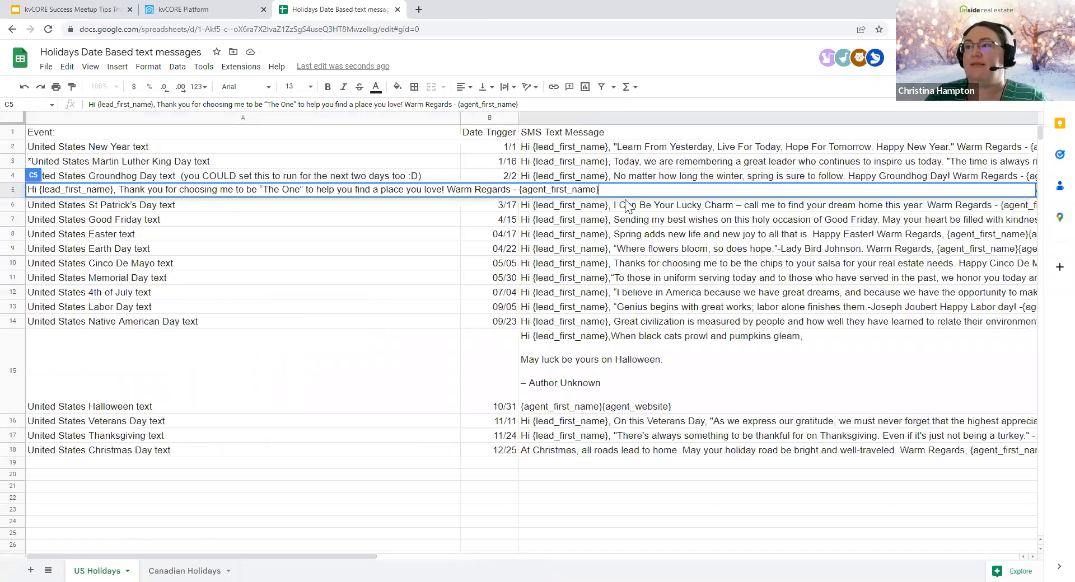
{"action": "left_click", "coordinate": [560, 322]}
{"action": "left_click", "coordinate": [622, 176]}
{"action": "left_click", "coordinate": [433, 193]}
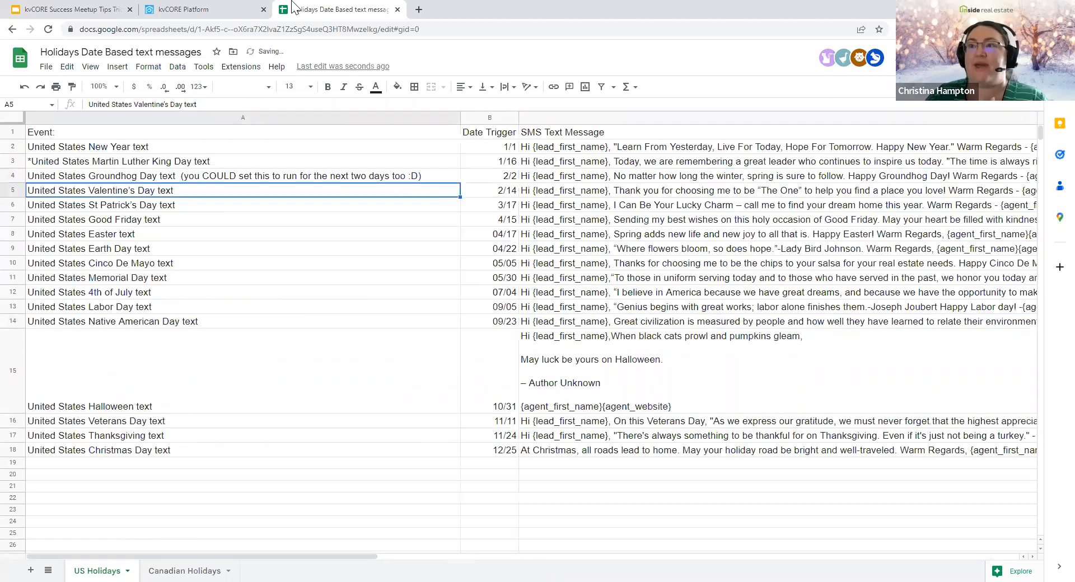
Step: Return to kvCORE and add a Text/SMS action with the template name Valentine's text cmh
{"action": "left_click", "coordinate": [240, 7]}
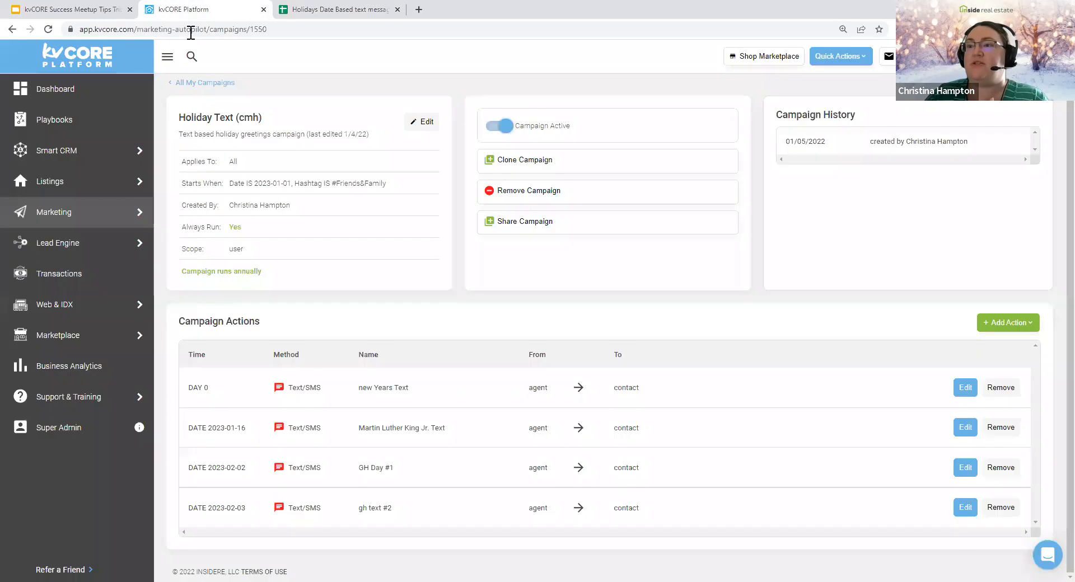
{"action": "left_click", "coordinate": [1014, 326]}
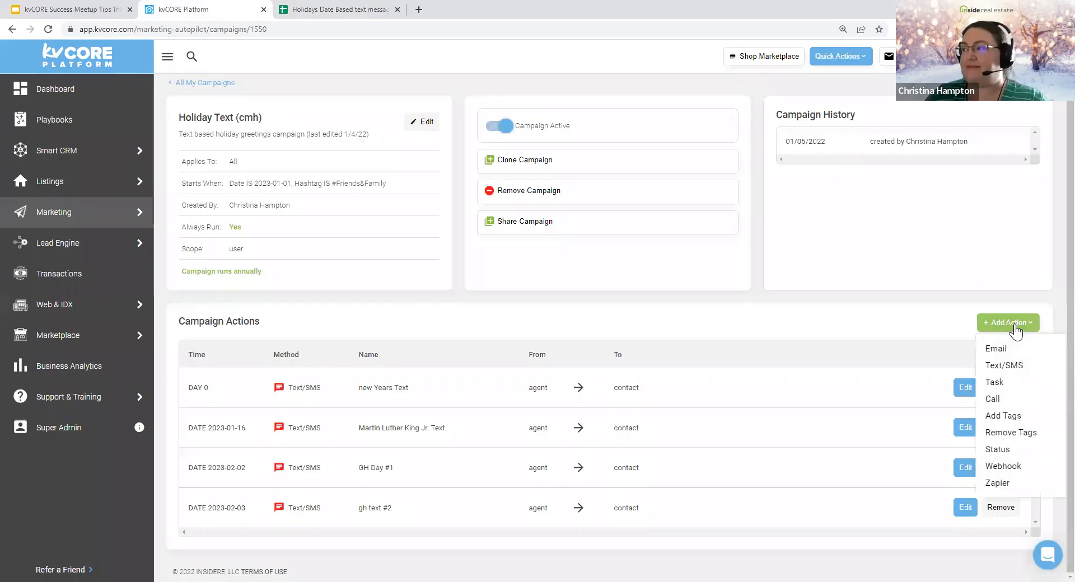
{"action": "left_click", "coordinate": [1003, 365]}
{"action": "scroll", "coordinate": [286, 301], "scroll_direction": "down", "scroll_amount": 1}
{"action": "scroll", "coordinate": [286, 301], "scroll_direction": "down", "scroll_amount": 2}
{"action": "left_click", "coordinate": [242, 277]}
{"action": "type", "text": "Valentins"}
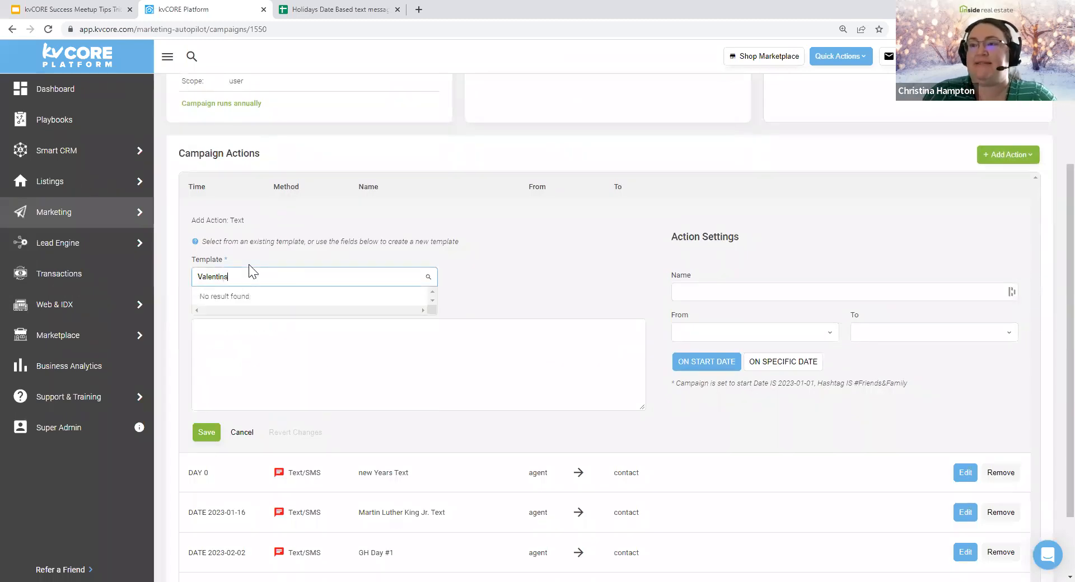
{"action": "key", "text": "BackSpace"}
{"action": "type", "text": "e's text cmh"}
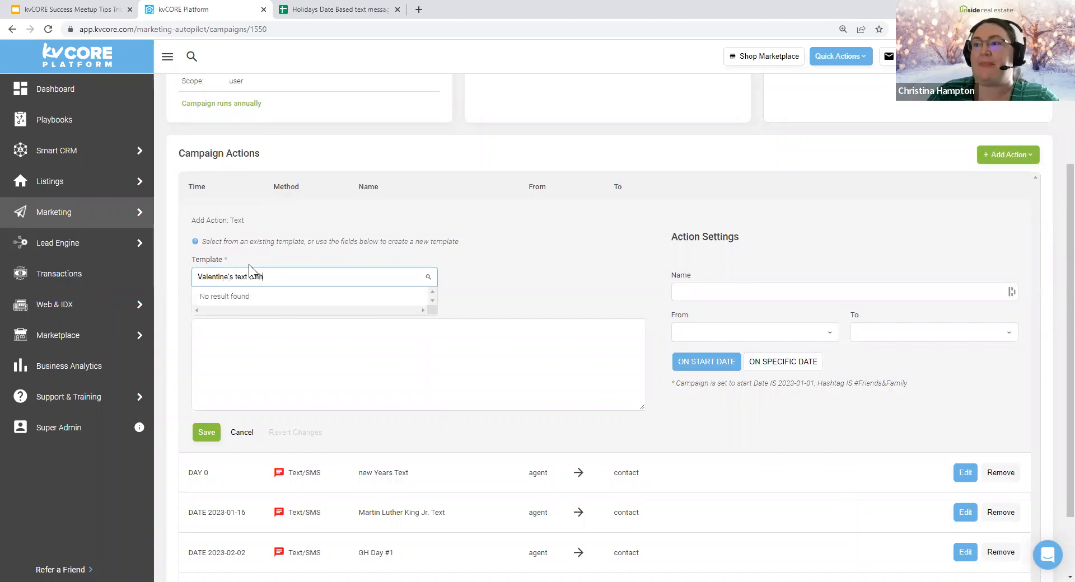
Step: Copy the Valentine's Day SMS message from the US Holidays sheet and return to the new action in kvCORE
{"action": "left_click", "coordinate": [250, 334]}
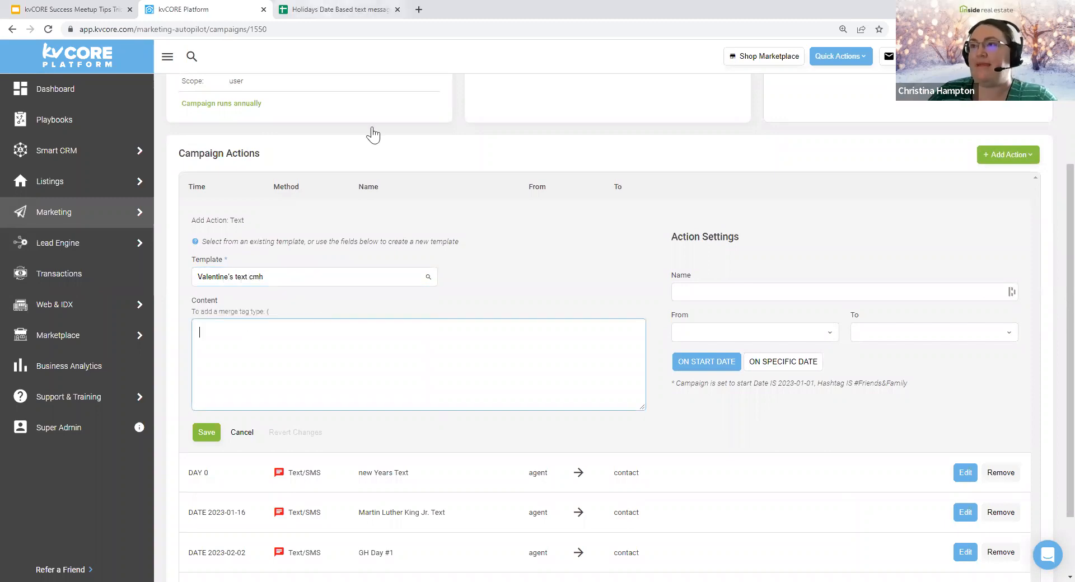
{"action": "left_click", "coordinate": [323, 8]}
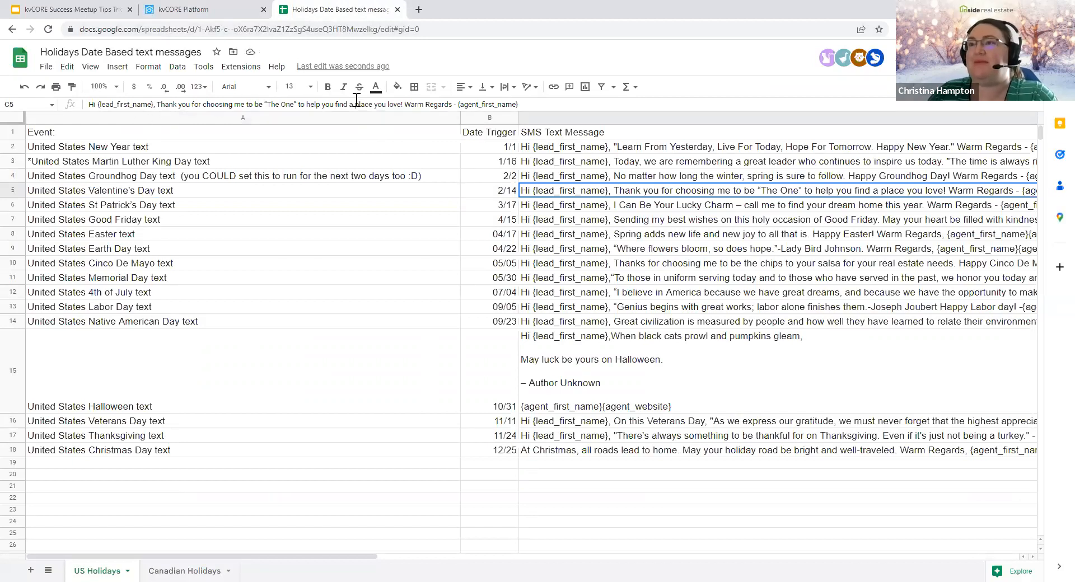
{"action": "left_click", "coordinate": [204, 14]}
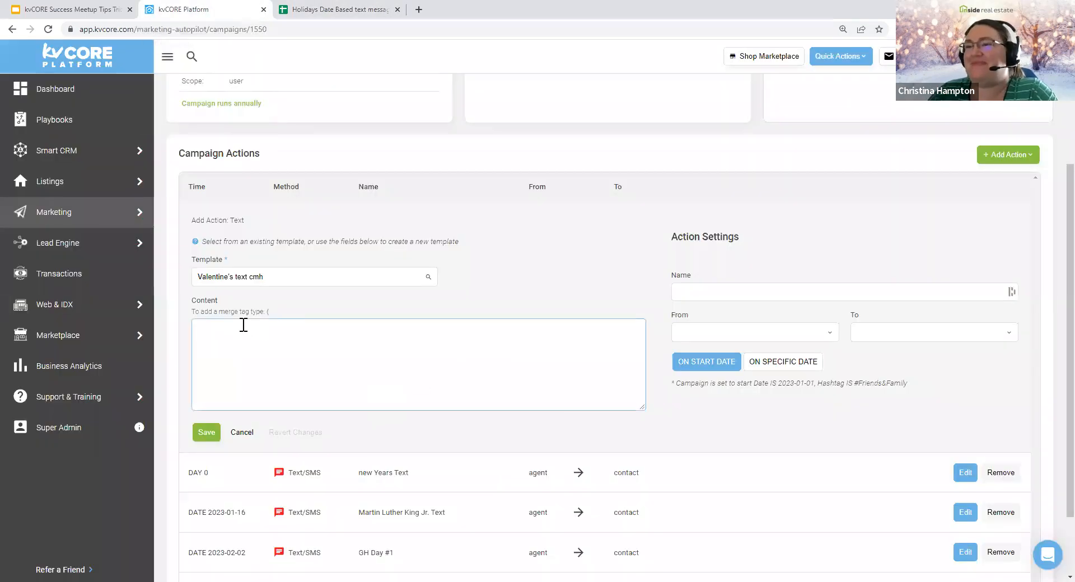
Step: Bring up the merge tag list in the Valentine's message content and examine the available lead, seller, agent, lender and office tags
{"action": "left_click", "coordinate": [243, 339]}
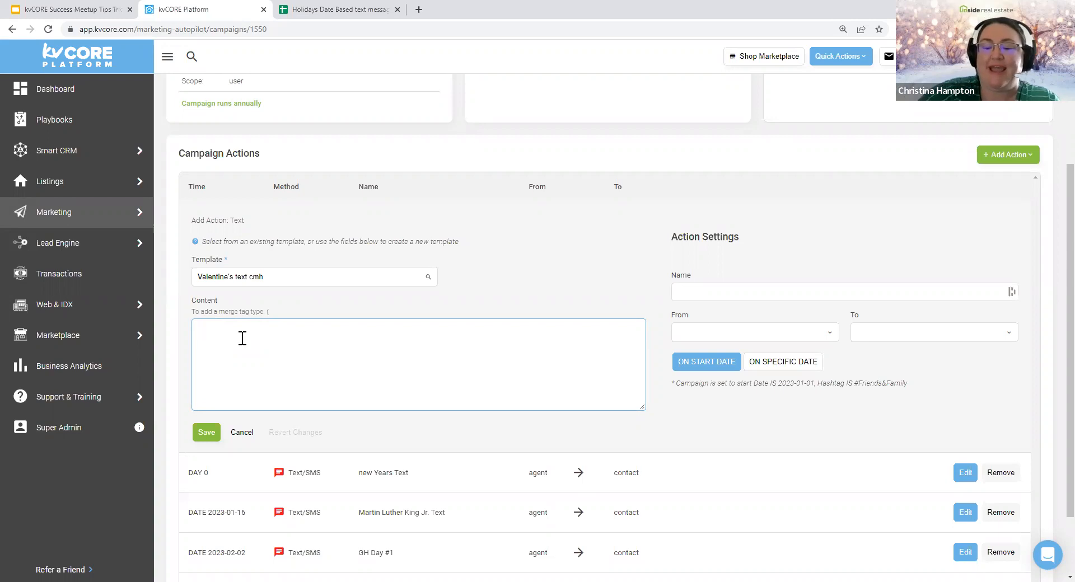
{"action": "type", "text": "{"}
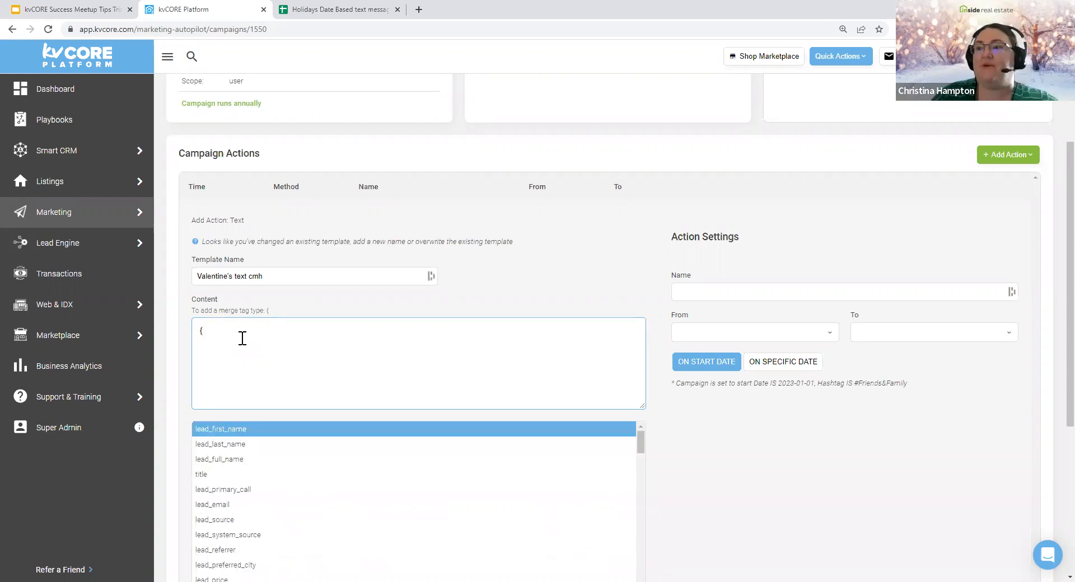
{"action": "scroll", "coordinate": [304, 441], "scroll_direction": "down", "scroll_amount": 2}
{"action": "scroll", "coordinate": [331, 456], "scroll_direction": "down", "scroll_amount": 10}
{"action": "scroll", "coordinate": [311, 510], "scroll_direction": "up", "scroll_amount": 12}
{"action": "key", "text": "ctrl"}
{"action": "key", "text": "ctrl"}
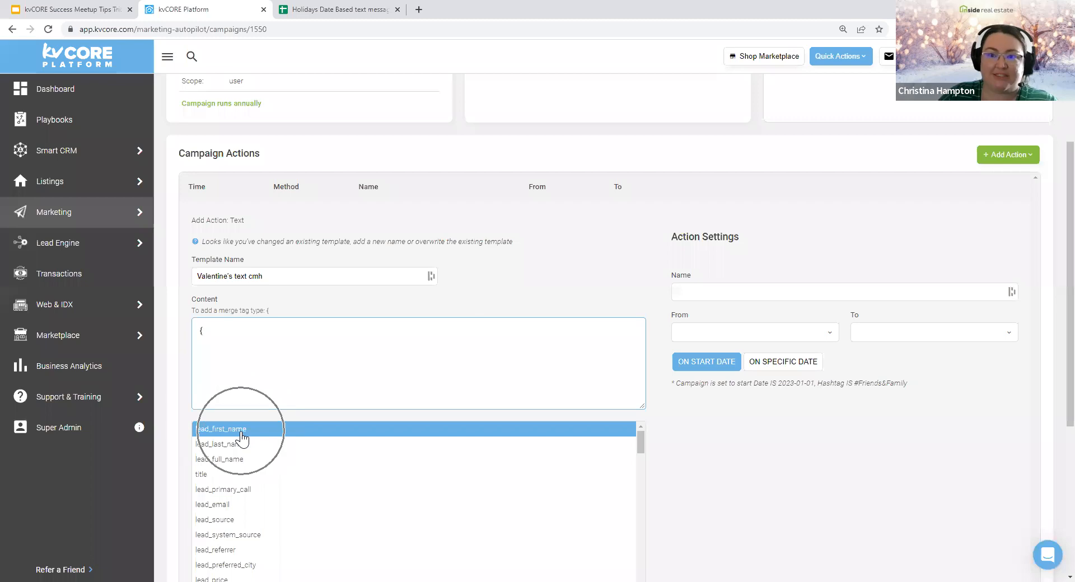
{"action": "key", "text": "ctrl"}
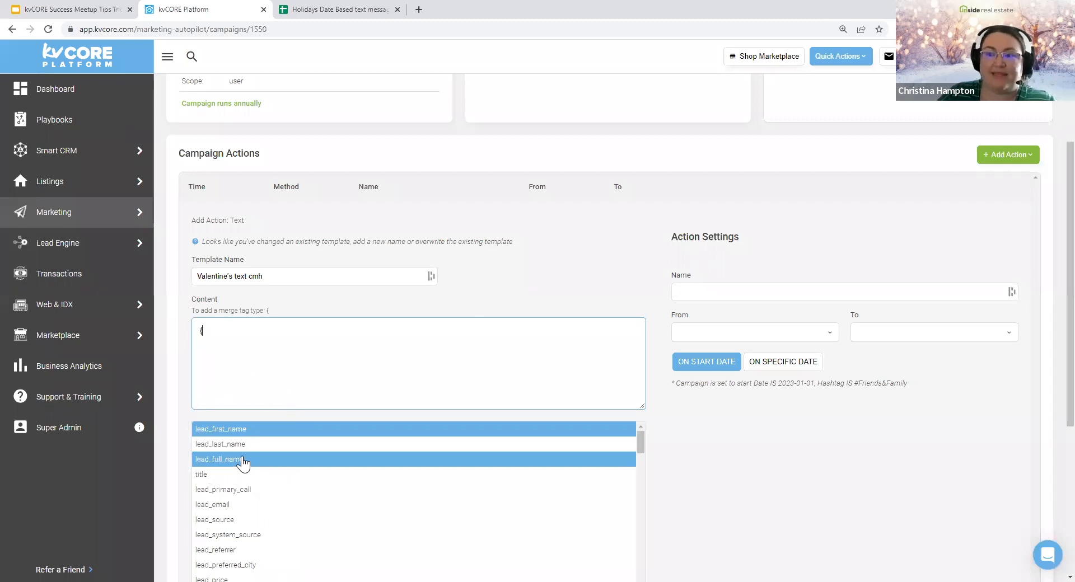
{"action": "key", "text": "ctrl"}
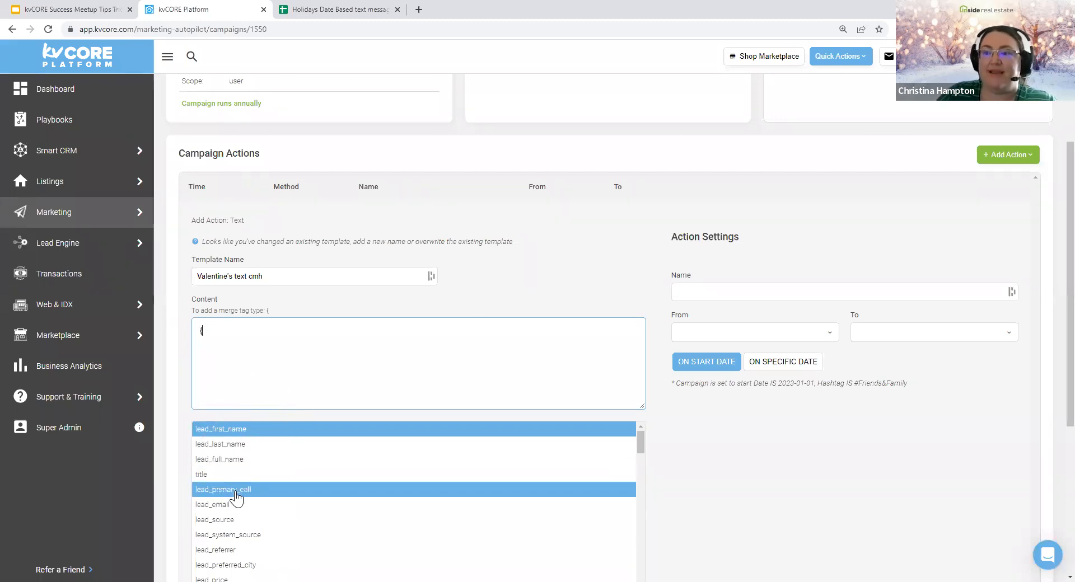
{"action": "key", "text": "ctrl"}
{"action": "key", "text": "ctrl"}
{"action": "key", "text": "ctrl"}
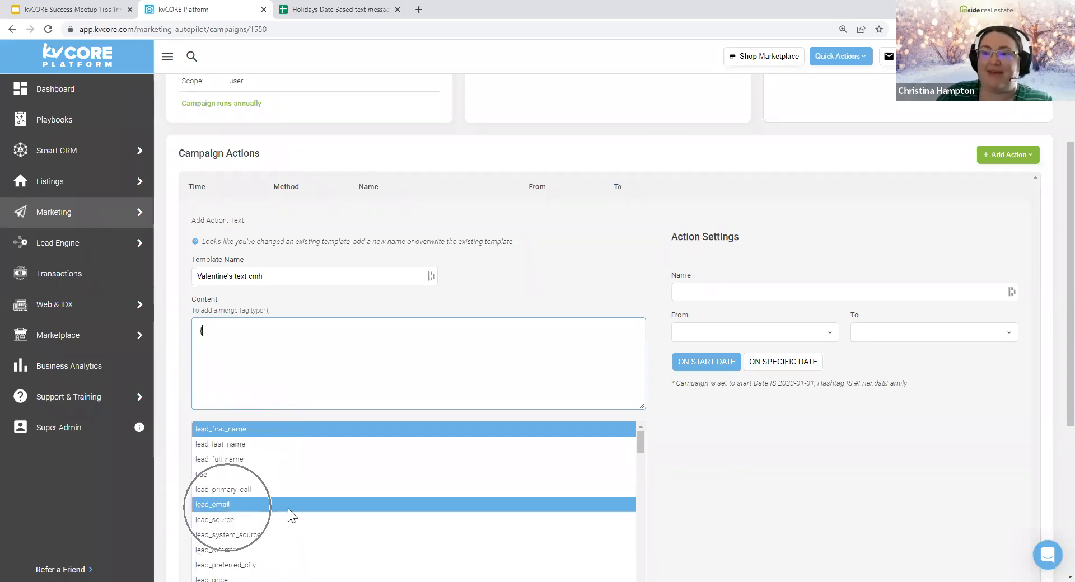
{"action": "scroll", "coordinate": [292, 504], "scroll_direction": "down", "scroll_amount": 2}
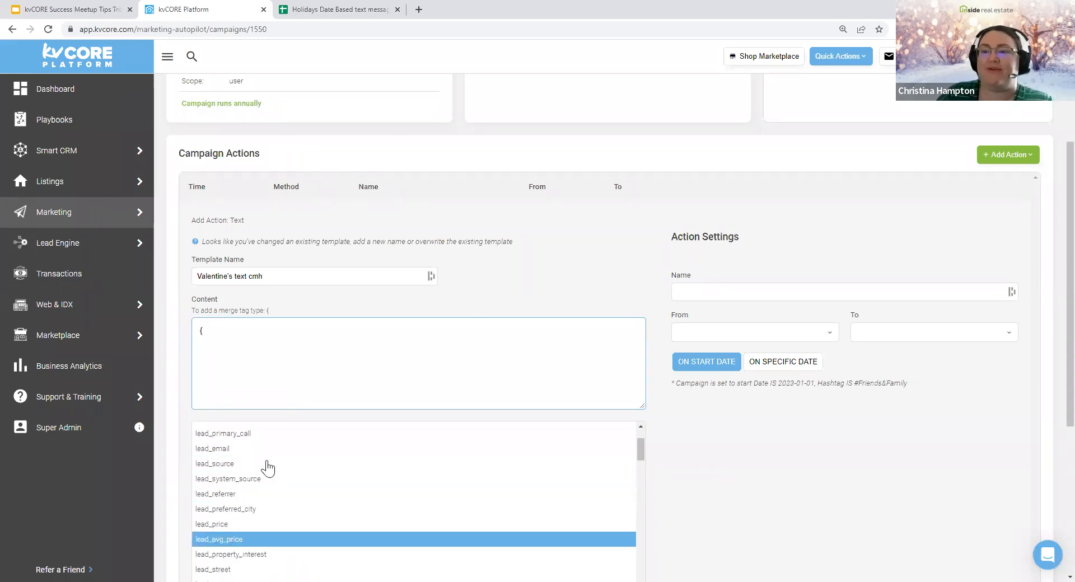
{"action": "scroll", "coordinate": [301, 473], "scroll_direction": "down", "scroll_amount": 2}
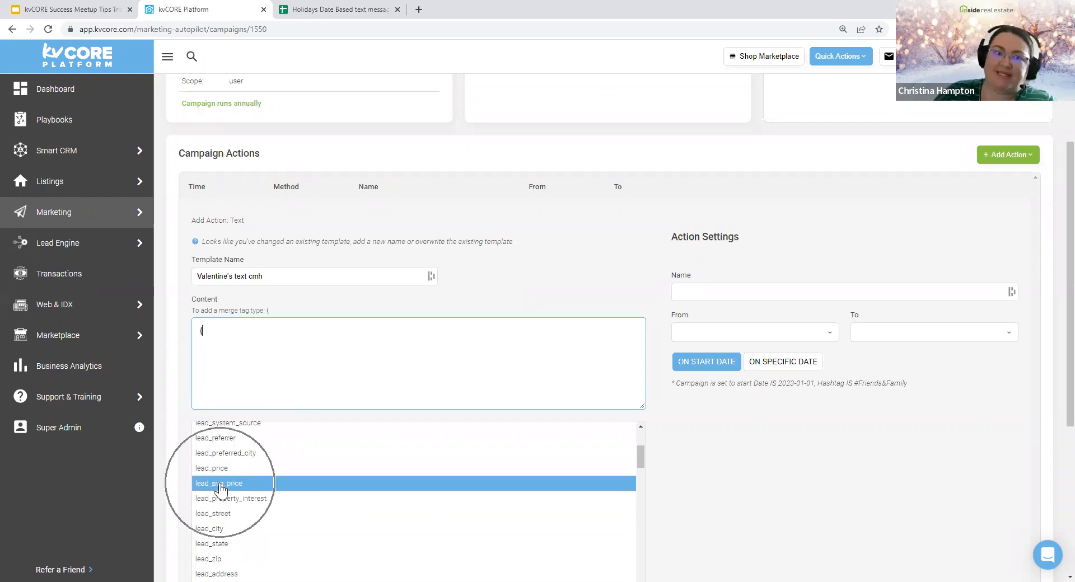
{"action": "scroll", "coordinate": [309, 497], "scroll_direction": "down", "scroll_amount": 2}
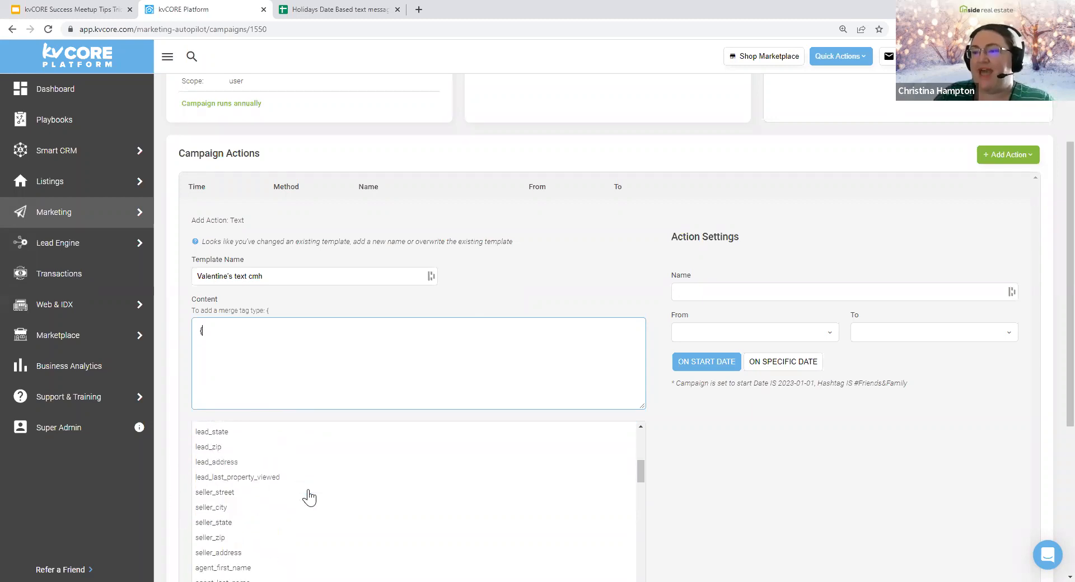
{"action": "scroll", "coordinate": [248, 451], "scroll_direction": "up", "scroll_amount": 1}
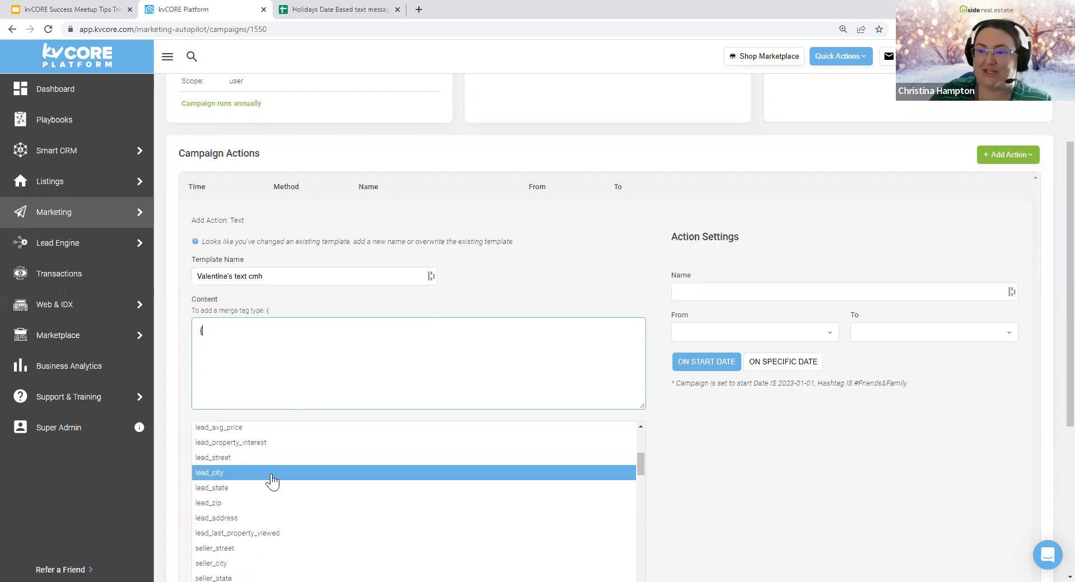
{"action": "scroll", "coordinate": [308, 463], "scroll_direction": "down", "scroll_amount": 1}
{"action": "scroll", "coordinate": [308, 464], "scroll_direction": "down", "scroll_amount": 10}
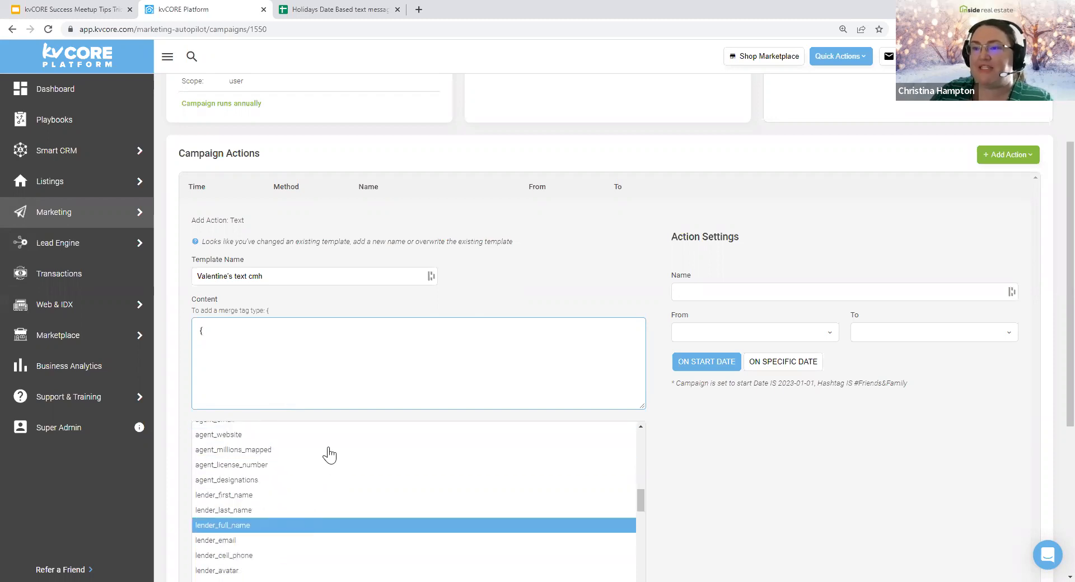
{"action": "scroll", "coordinate": [247, 441], "scroll_direction": "up", "scroll_amount": 1}
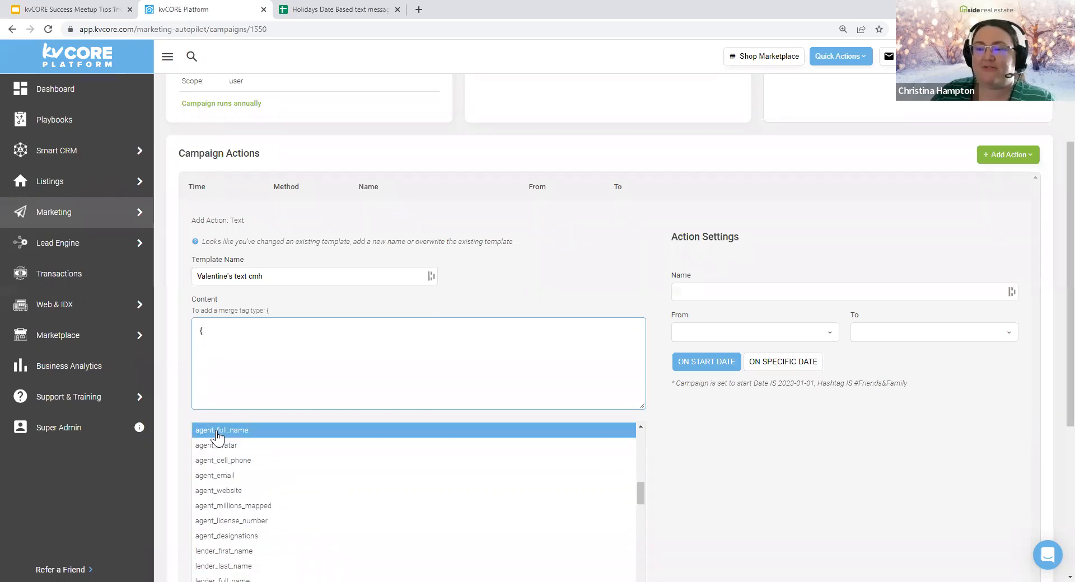
{"action": "scroll", "coordinate": [222, 459], "scroll_direction": "up", "scroll_amount": 1}
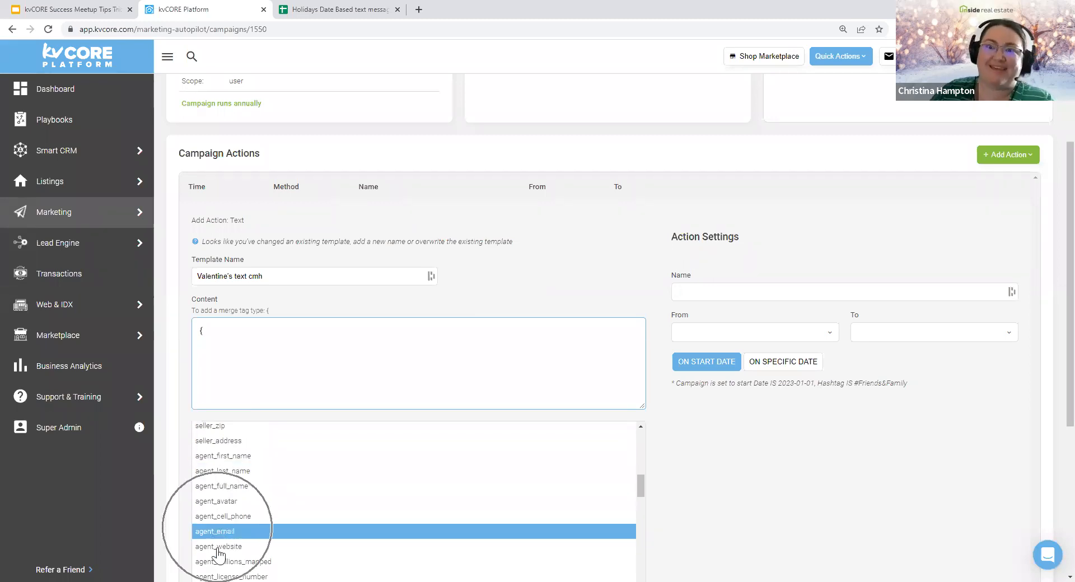
{"action": "scroll", "coordinate": [297, 481], "scroll_direction": "down", "scroll_amount": 1}
{"action": "scroll", "coordinate": [267, 434], "scroll_direction": "down", "scroll_amount": 3}
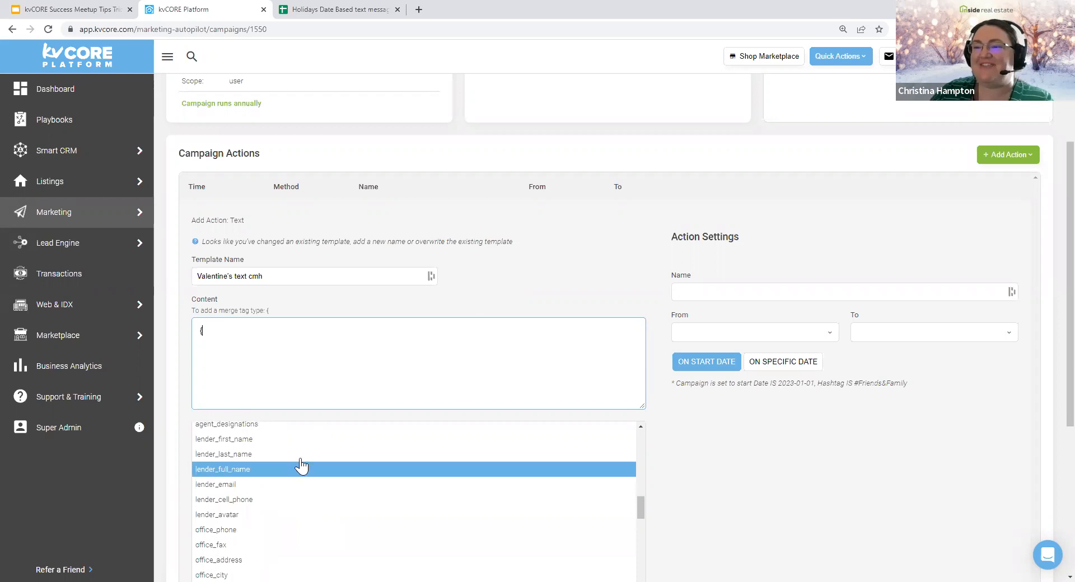
Step: Insert the {lead_first_name} merge tag into the text content
{"action": "scroll", "coordinate": [247, 476], "scroll_direction": "down", "scroll_amount": 3}
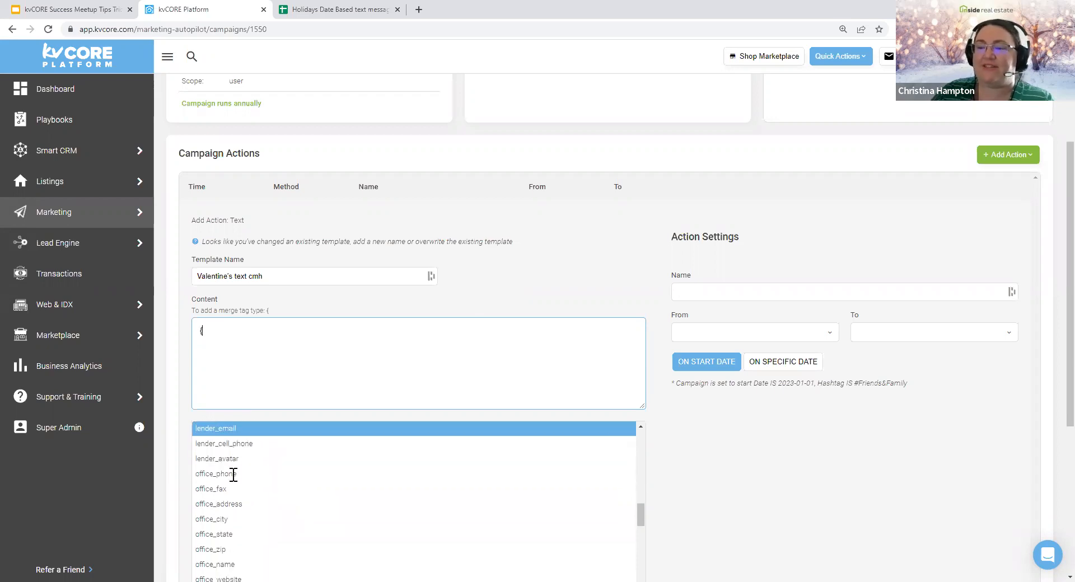
{"action": "scroll", "coordinate": [240, 493], "scroll_direction": "down", "scroll_amount": 6}
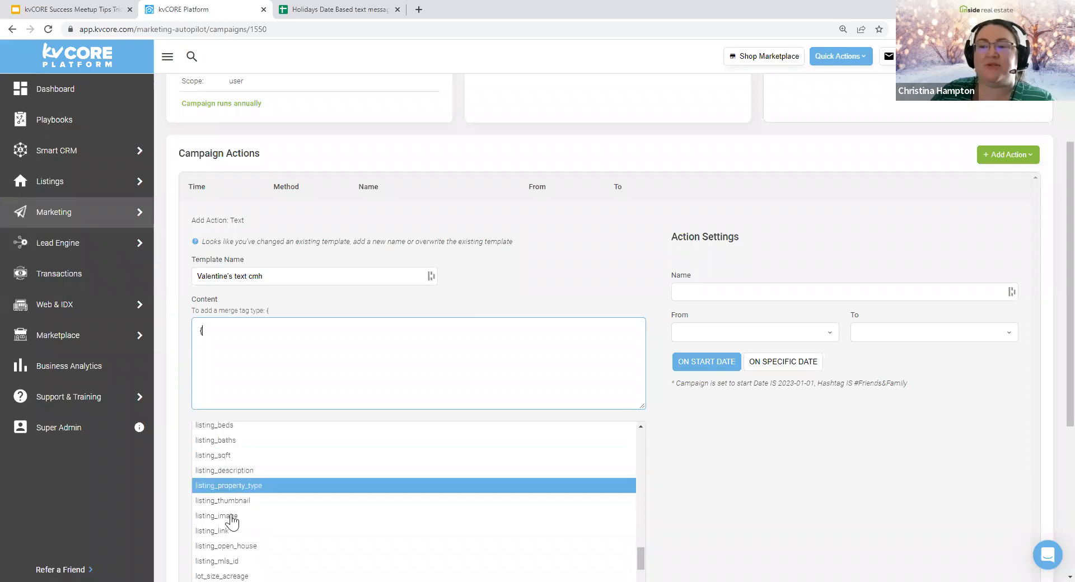
{"action": "scroll", "coordinate": [275, 457], "scroll_direction": "down", "scroll_amount": 5}
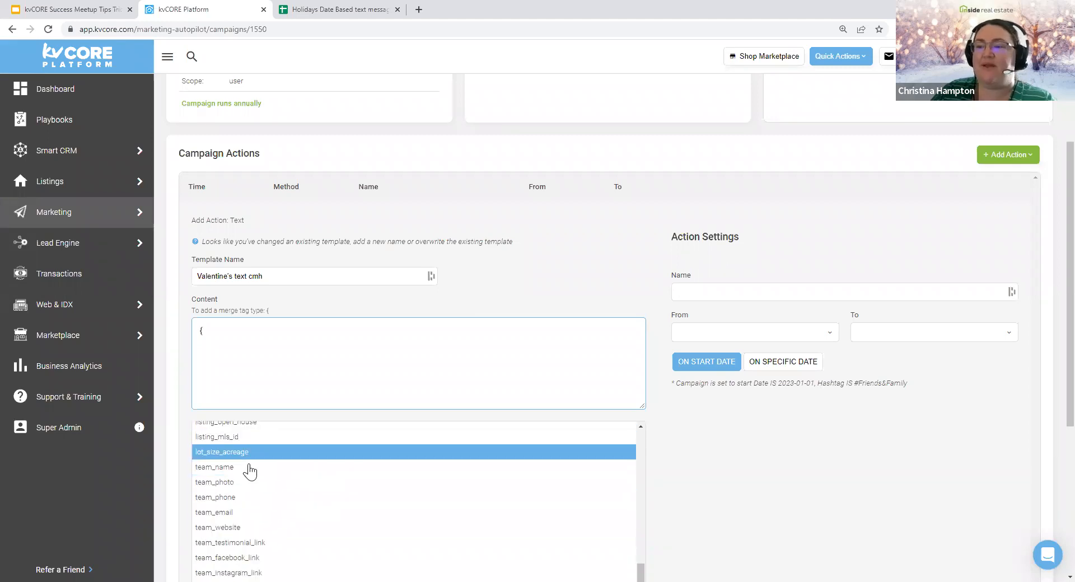
{"action": "scroll", "coordinate": [313, 371], "scroll_direction": "up", "scroll_amount": 15}
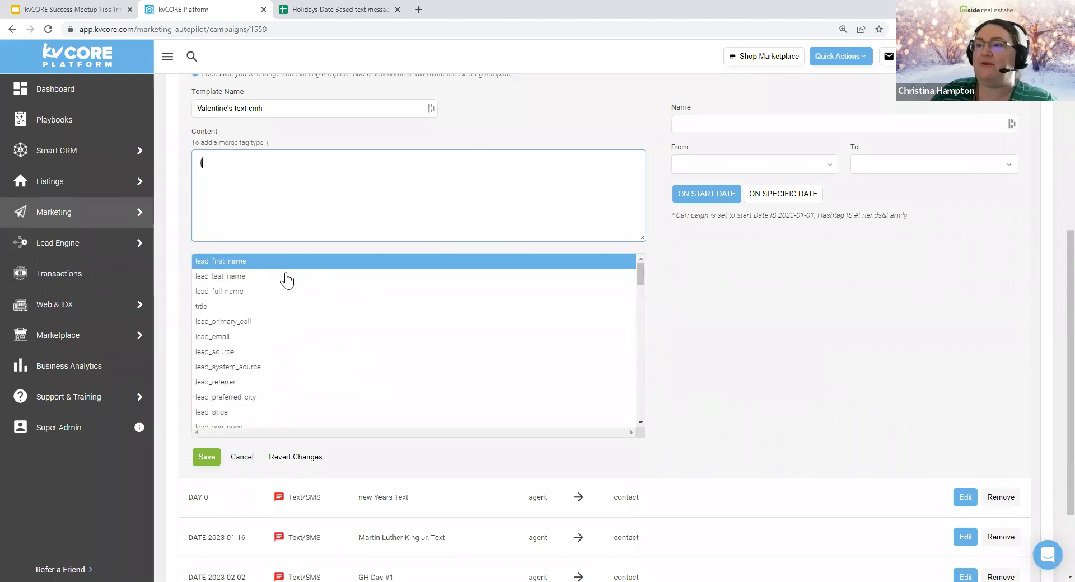
{"action": "left_click", "coordinate": [223, 262]}
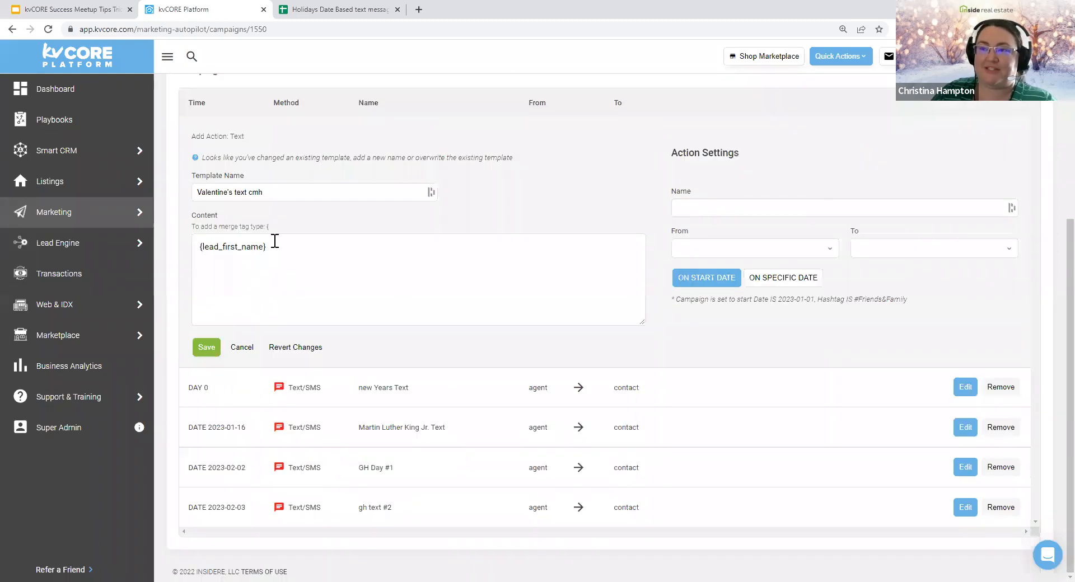
Step: Check the holiday message spreadsheet, return to the campaign, and add the greeting "Hi" before the lead name tag
{"action": "left_click", "coordinate": [347, 17]}
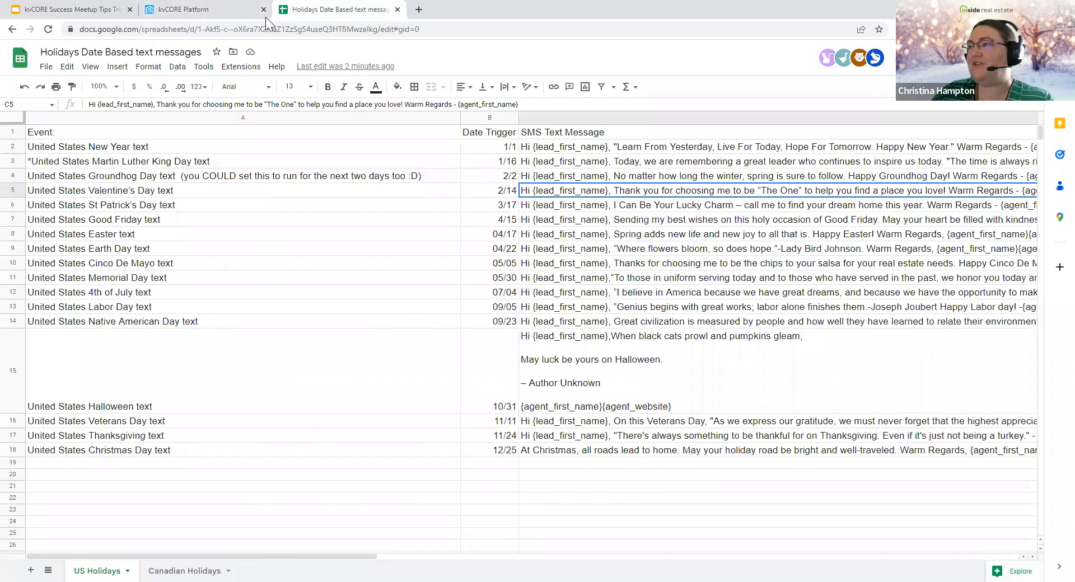
{"action": "left_click", "coordinate": [227, 10]}
{"action": "left_click", "coordinate": [222, 253]}
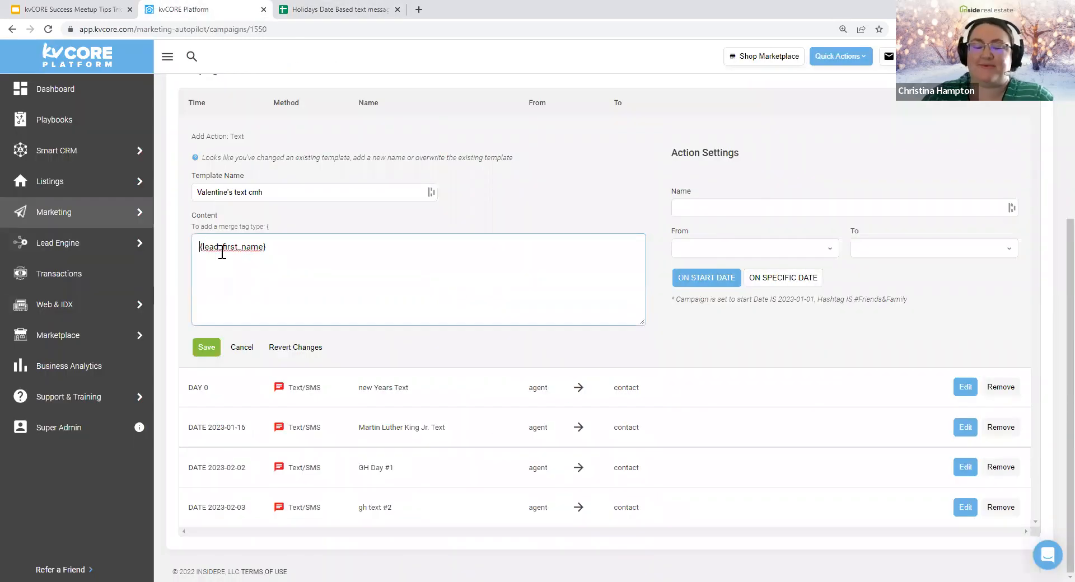
{"action": "type", "text": "Hi"}
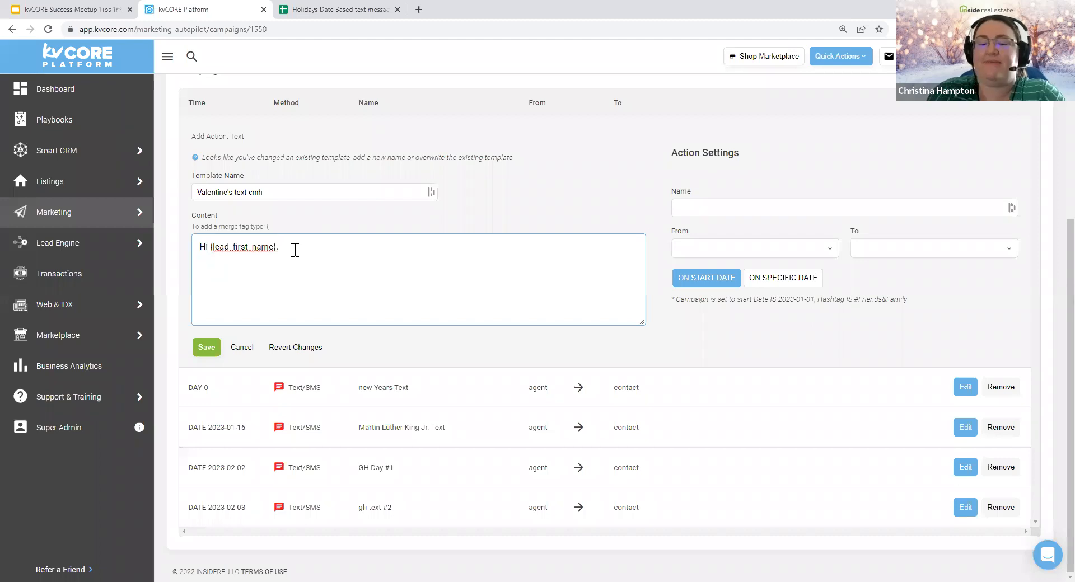
Step: Continue the message after the name tag with: Thank you for choosing me to be "The One" you reach out to for your Real estate needs!
{"action": "type", "text": " ank"}
{"action": "type", "text": "ch"}
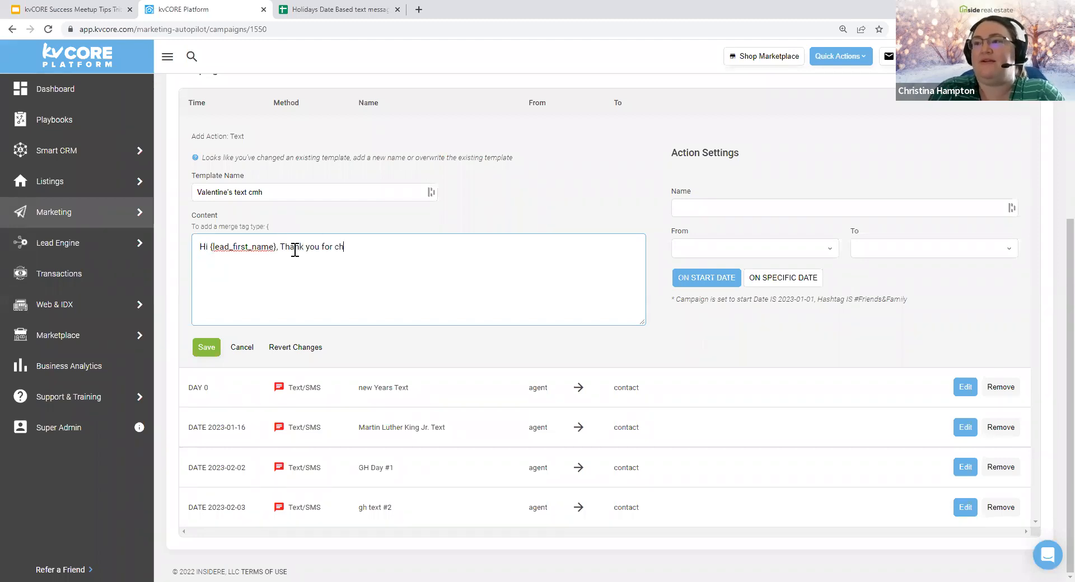
{"action": "type", "text": "oosing me to "}
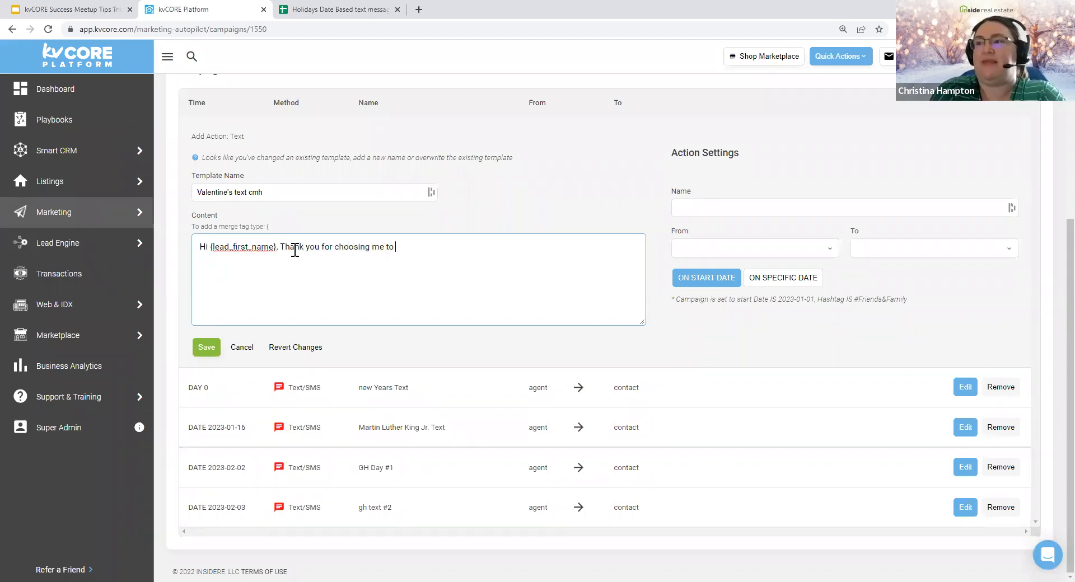
{"action": "type", "text": "be \"The ON'e"}
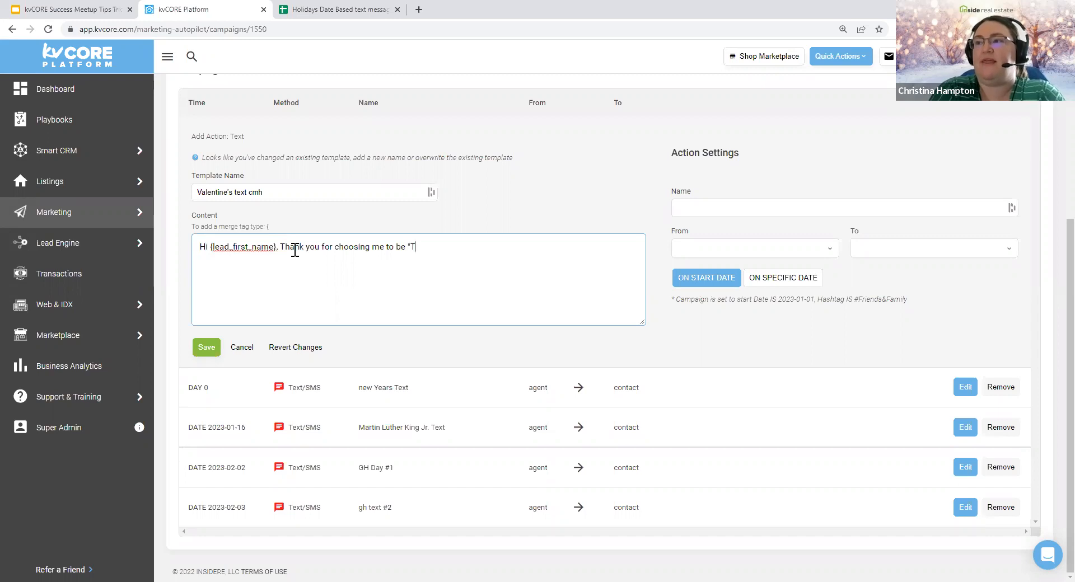
{"action": "key", "text": "BackSpace"}
{"action": "key", "text": "BackSpace"}
{"action": "key", "text": "BackSpace"}
{"action": "type", "text": "ne\" you reach out ot for"}
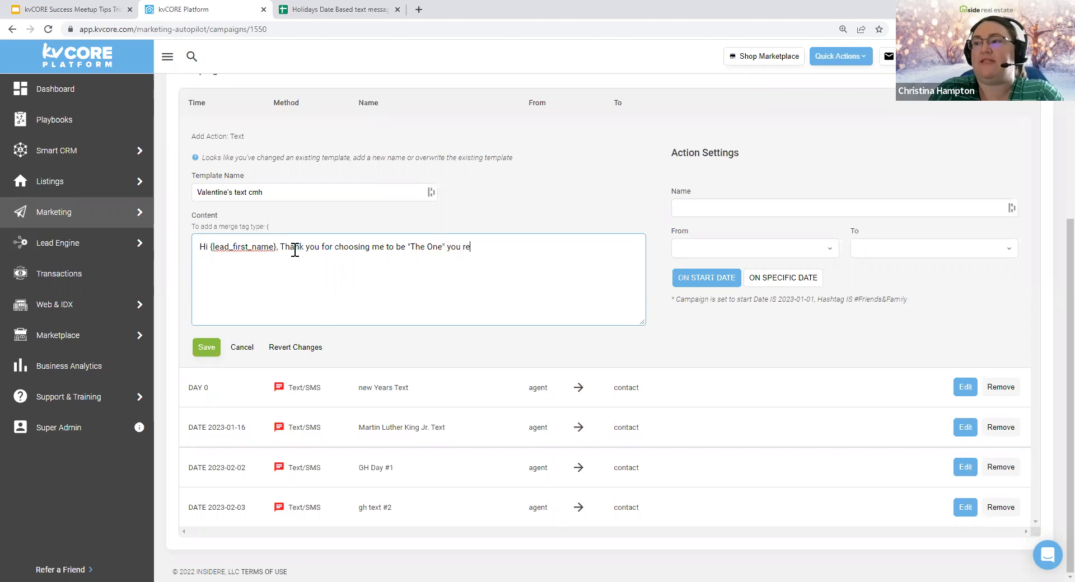
{"action": "key", "text": "BackSpace"}
{"action": "key", "text": "BackSpace"}
{"action": "key", "text": "BackSpace"}
{"action": "key", "text": "BackSpace"}
{"action": "key", "text": "BackSpace"}
{"action": "key", "text": "BackSpace"}
{"action": "type", "text": "to for your Real estate needs!"}
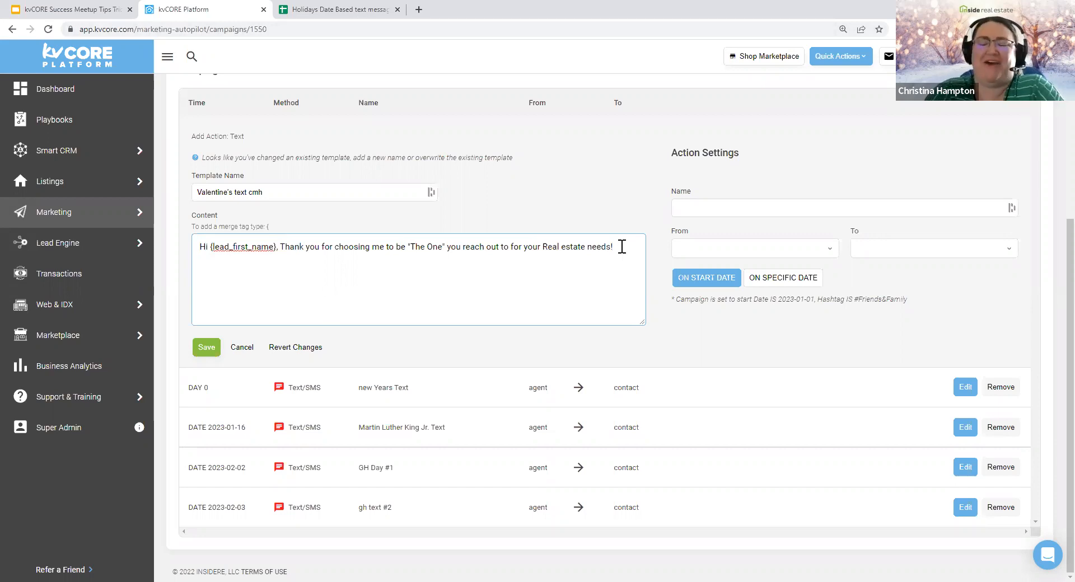
Step: Consult the Valentine's message sign-off in the spreadsheet and add the {agent_first_name} merge tag at the end of the campaign text
{"action": "left_click", "coordinate": [330, 9]}
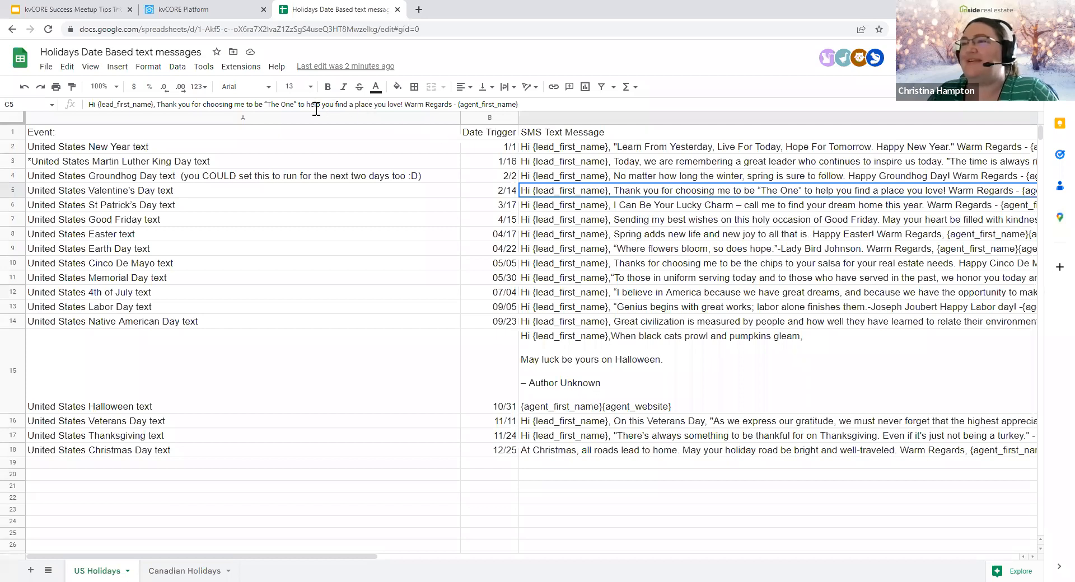
{"action": "left_click_drag", "start_coordinate": [300, 105], "coordinate": [452, 106]}
{"action": "left_click", "coordinate": [184, 8]}
{"action": "left_click", "coordinate": [635, 247]}
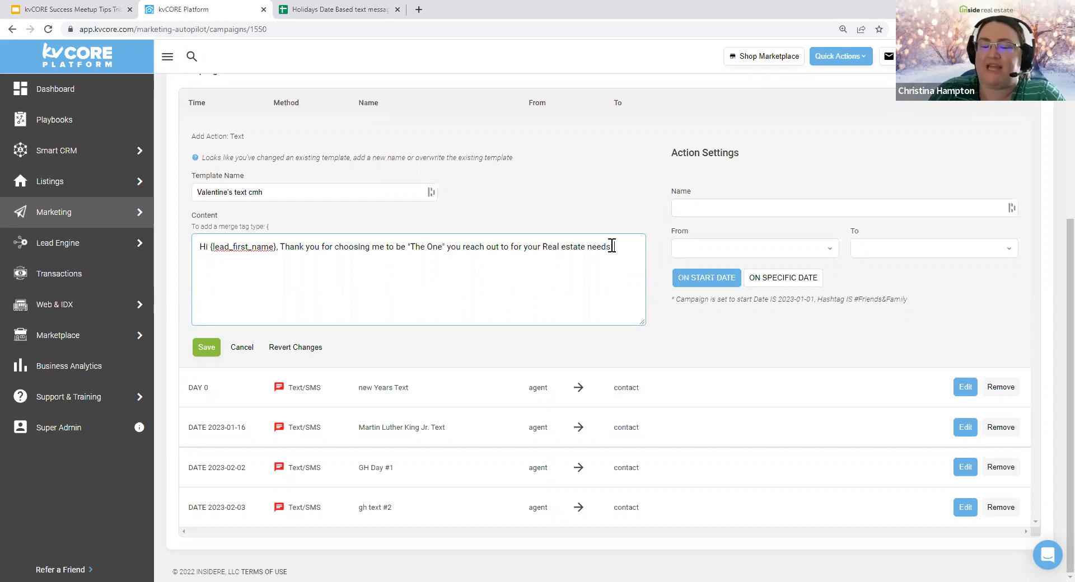
{"action": "type", "text": "{"}
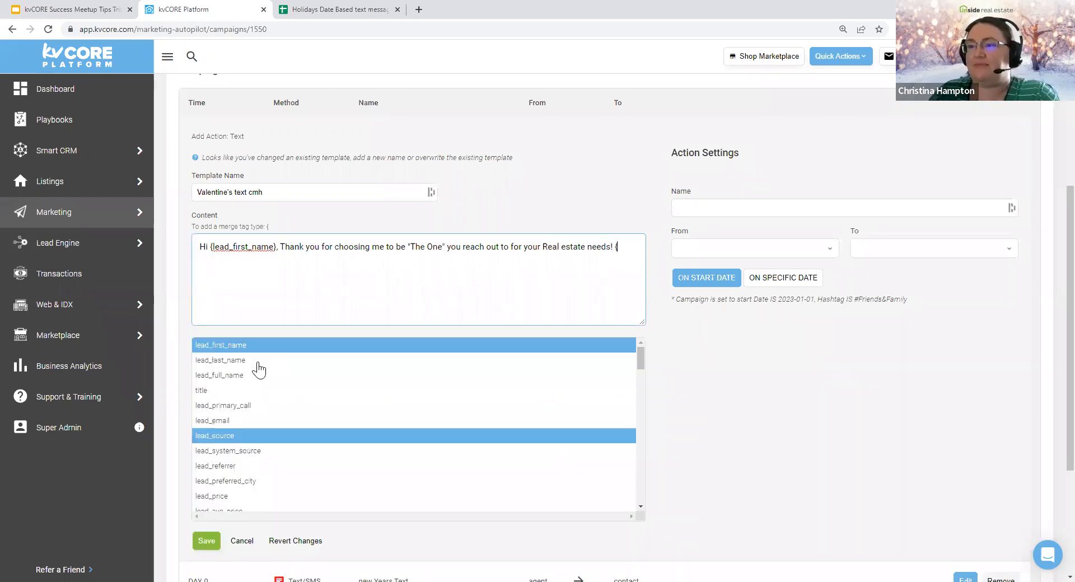
{"action": "scroll", "coordinate": [256, 387], "scroll_direction": "down", "scroll_amount": 1}
{"action": "scroll", "coordinate": [255, 388], "scroll_direction": "down", "scroll_amount": 6}
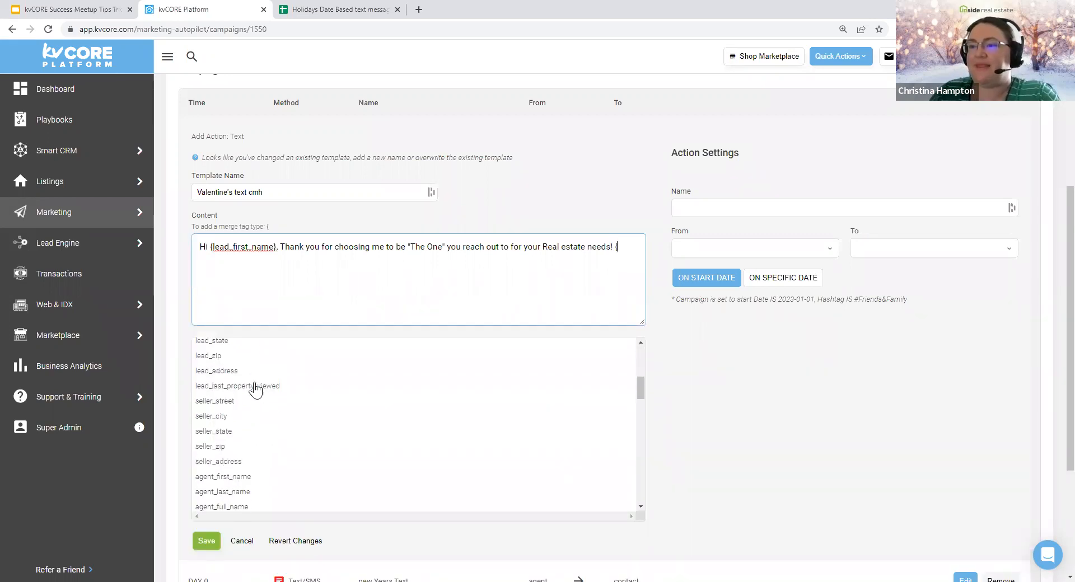
{"action": "scroll", "coordinate": [254, 381], "scroll_direction": "up", "scroll_amount": 1}
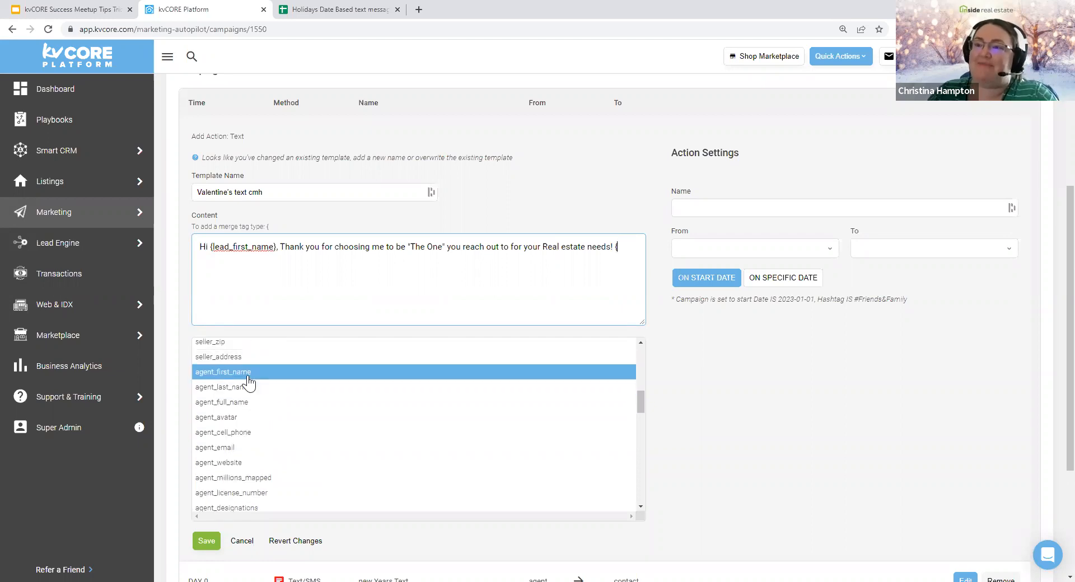
{"action": "left_click", "coordinate": [247, 374]}
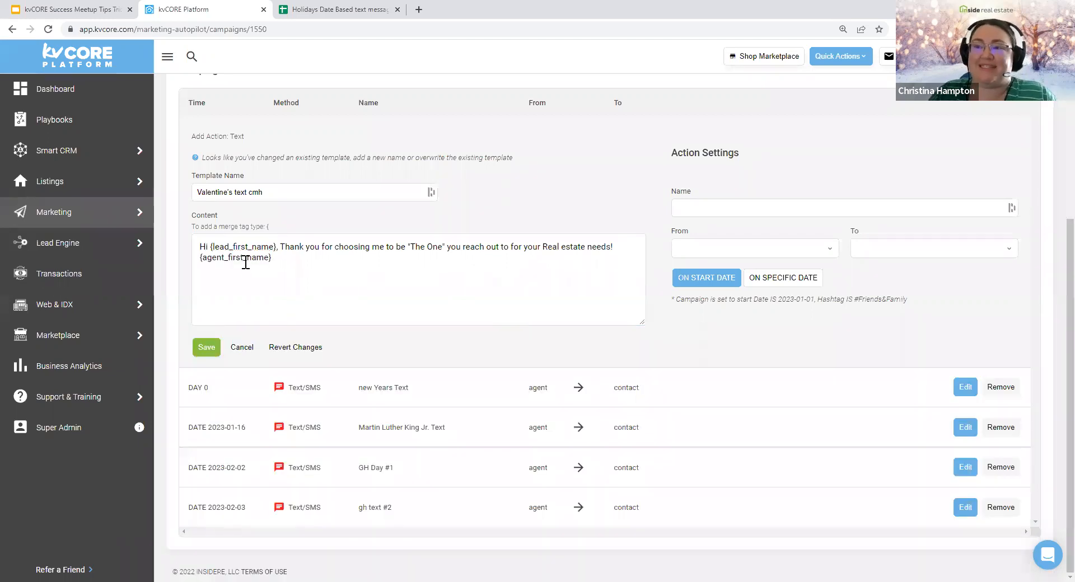
Step: Replace the {agent_first_name} tag with the agent's own first name as plain text
{"action": "triple_click", "coordinate": [294, 258]}
{"action": "triple_click", "coordinate": [189, 256]}
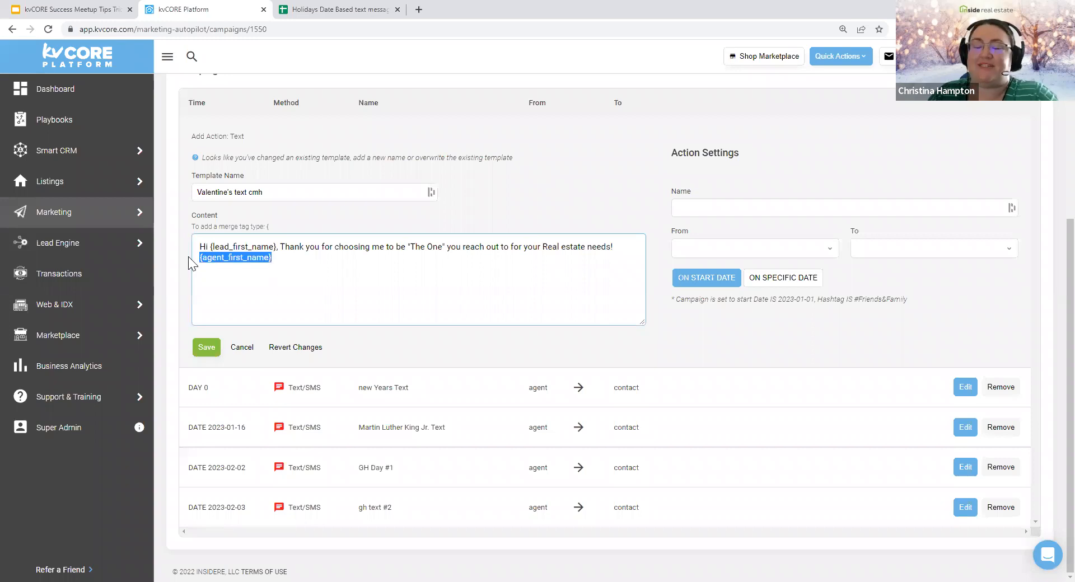
{"action": "type", "text": "Christina"}
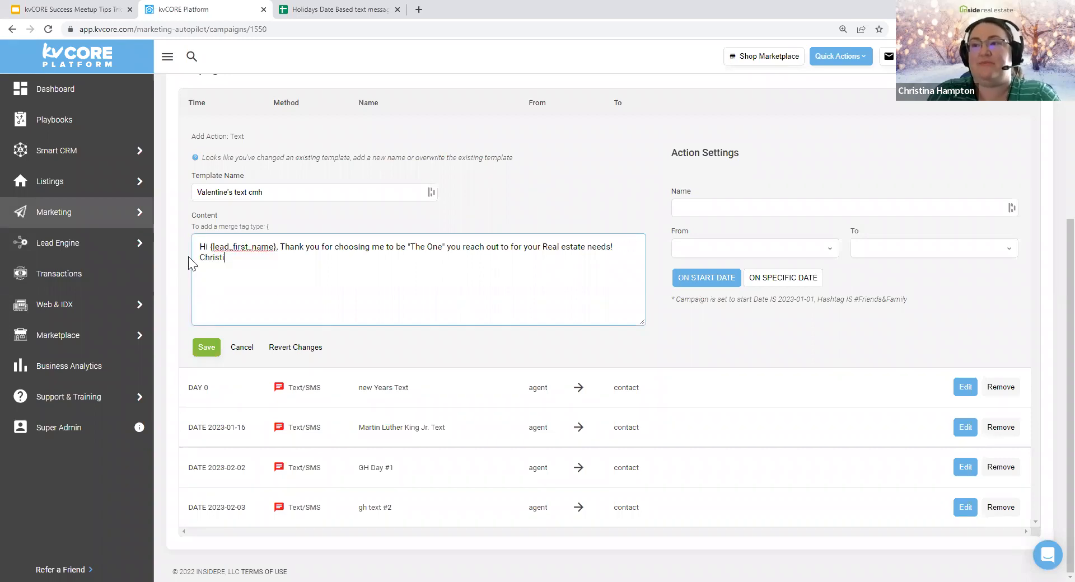
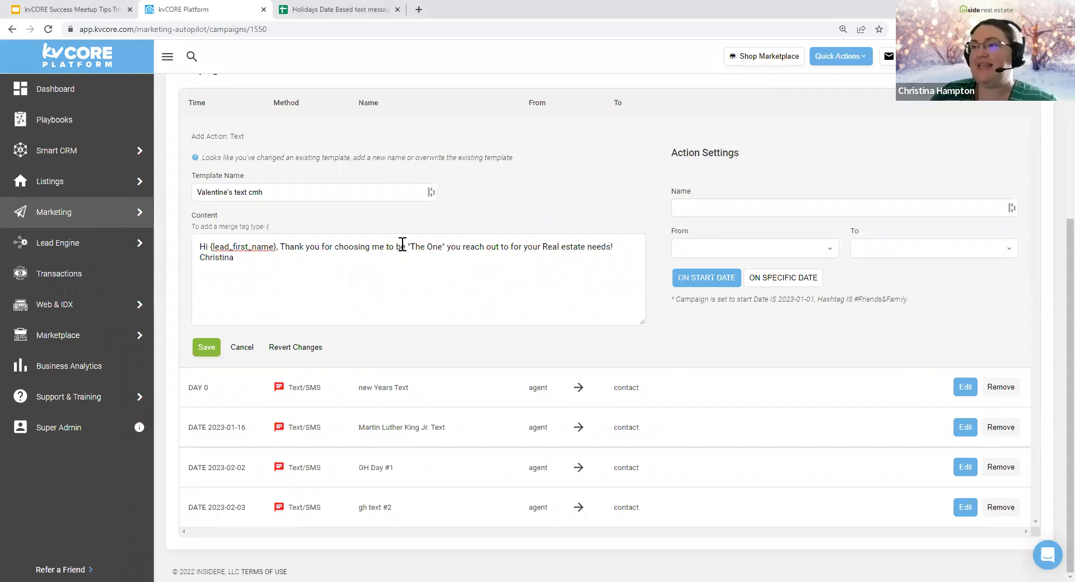
Step: Insert the sentence "It really warms my heart." and a hyphen before the agent's first name
{"action": "left_click_drag", "start_coordinate": [320, 246], "coordinate": [619, 247]}
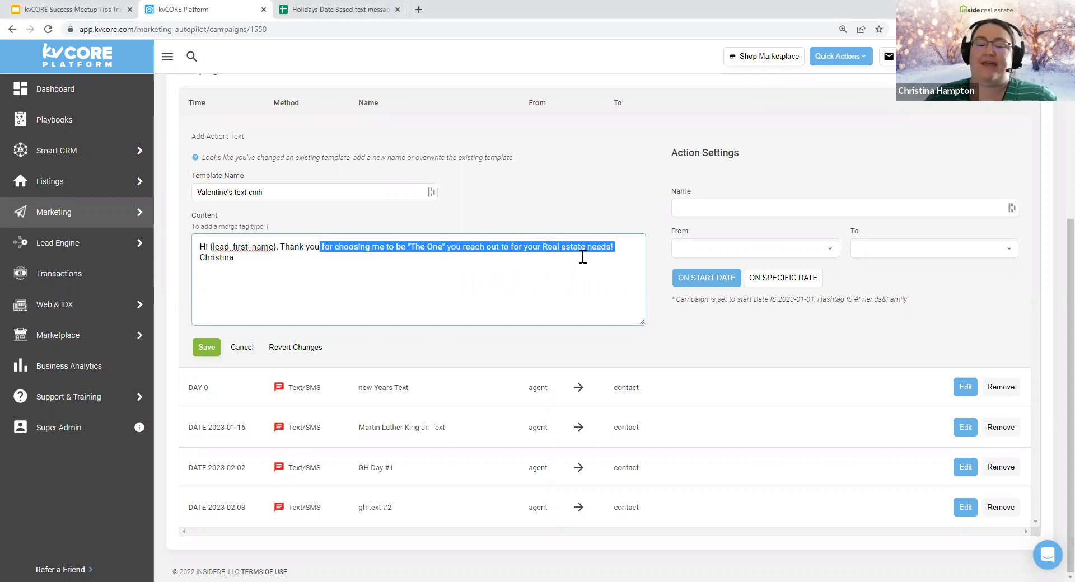
{"action": "key", "text": "Right"}
{"action": "type", "text": "It really wam"}
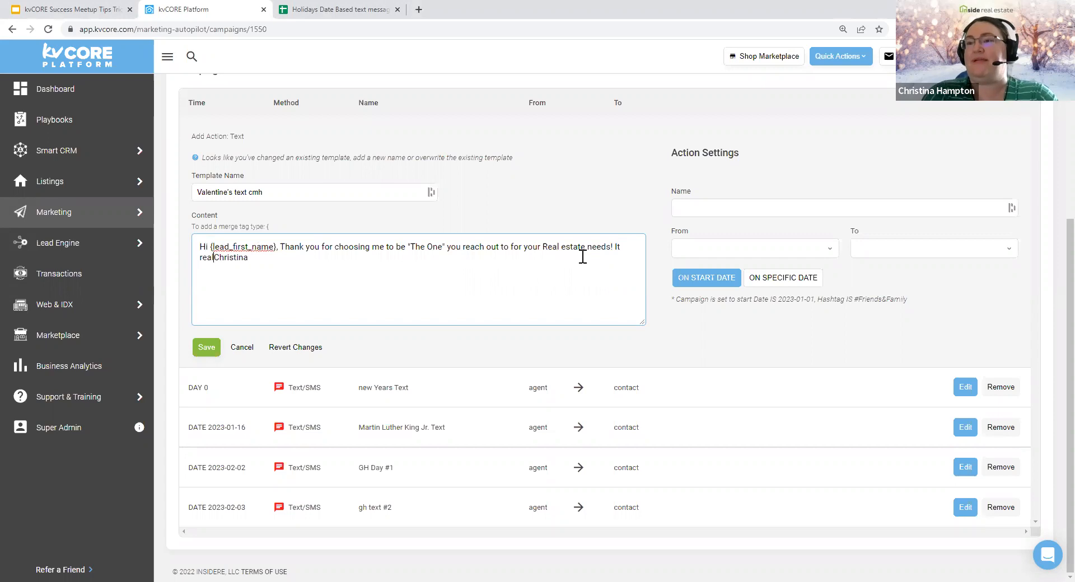
{"action": "type", "text": "rs m"}
{"action": "key", "text": "BackSpace"}
{"action": "key", "text": "BackSpace"}
{"action": "key", "text": "BackSpace"}
{"action": "key", "text": "BackSpace"}
{"action": "key", "text": "BackSpace"}
{"action": "type", "text": "rms my heart"}
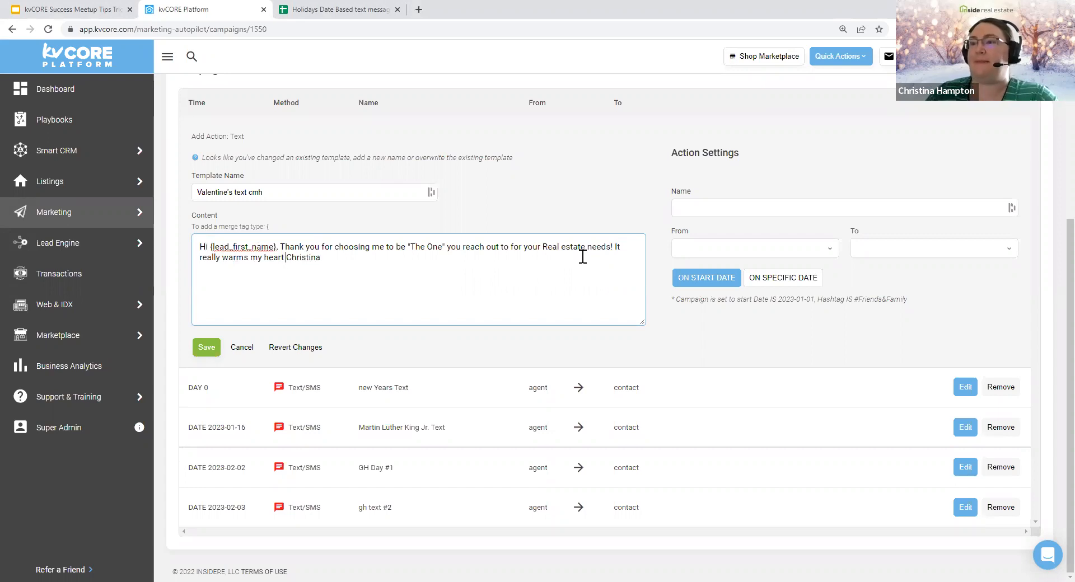
{"action": "key", "text": "BackSpace"}
{"action": "type", "text": ". -"}
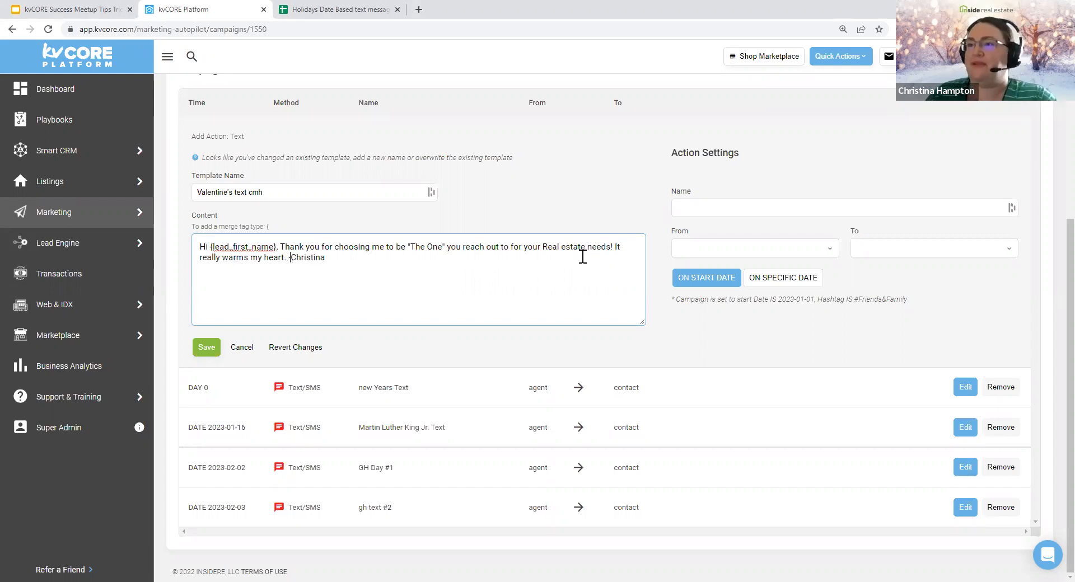
{"action": "left_click", "coordinate": [582, 212]}
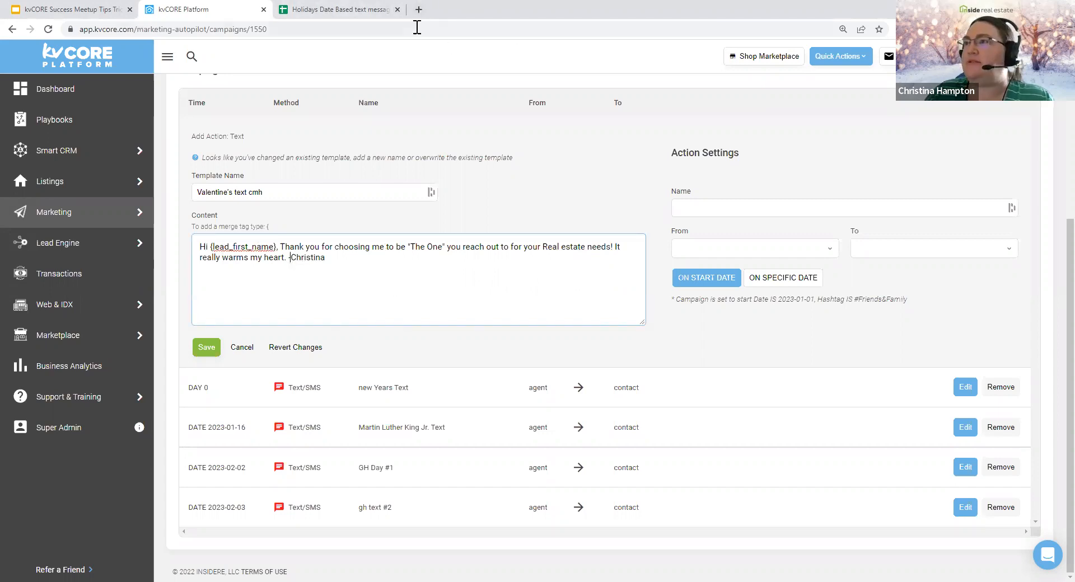
Step: Open getemoji.com in a new browser tab and copy the smiling face with heart eyes emoji
{"action": "key", "text": "ctrl+t"}
{"action": "type", "text": "getemoji.com"}
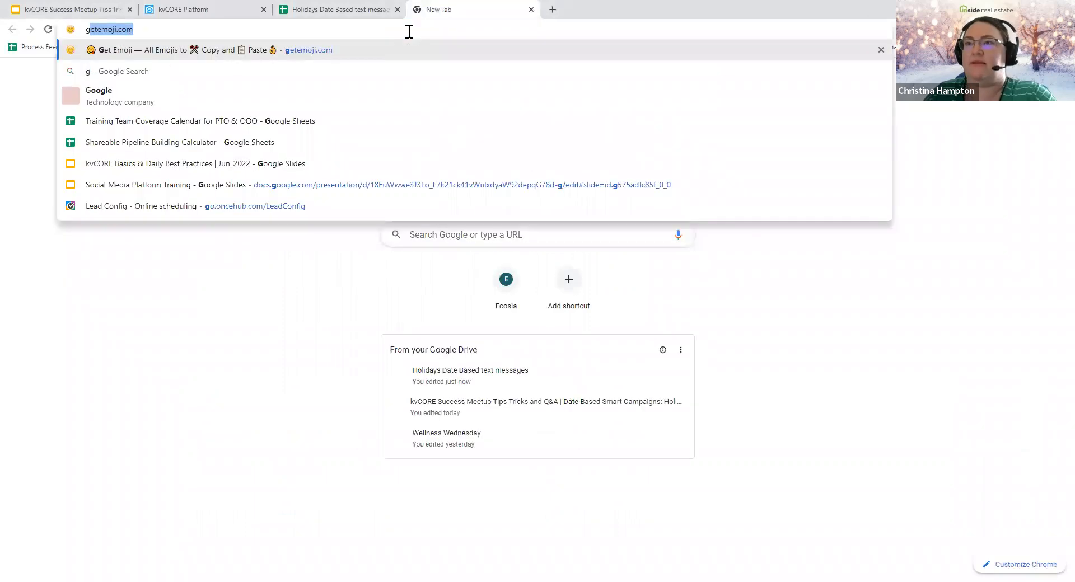
{"action": "key", "text": "Return"}
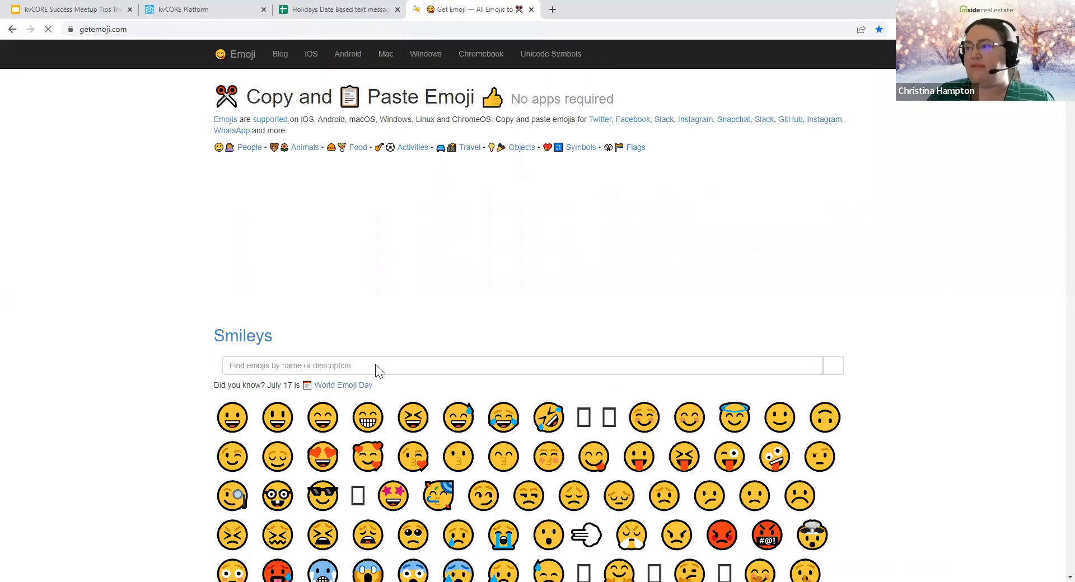
{"action": "scroll", "coordinate": [325, 352], "scroll_direction": "down", "scroll_amount": 2}
{"action": "double_click", "coordinate": [323, 353]}
{"action": "key", "text": "ctrl+c"}
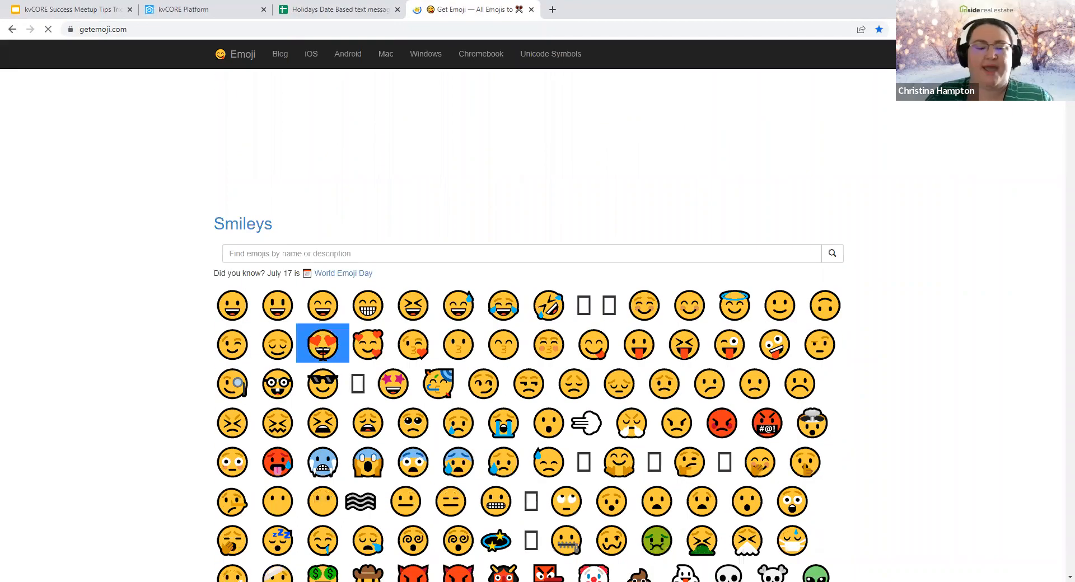
Step: Return to the campaign and paste the copied emoji after "It really warms my heart." in the message
{"action": "left_click", "coordinate": [220, 12]}
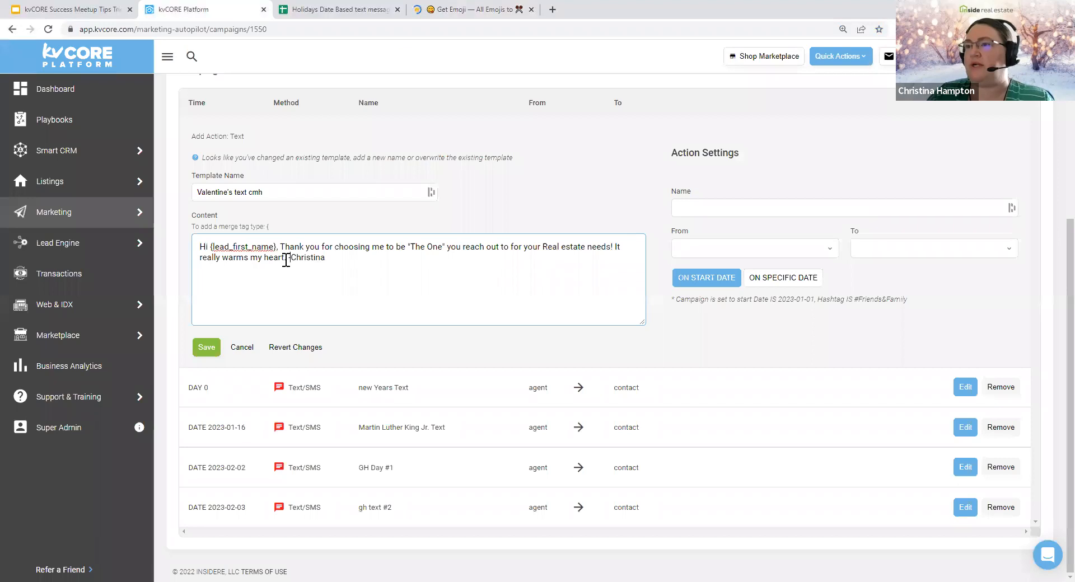
{"action": "left_click", "coordinate": [285, 258]}
{"action": "type", "text": "."}
{"action": "key", "text": "ctrl+v"}
Step: Name the campaign action "Valentine's day text"
{"action": "left_click", "coordinate": [702, 210]}
{"action": "type", "text": "Valentein"}
{"action": "key", "text": "BackSpace"}
{"action": "key", "text": "BackSpace"}
{"action": "key", "text": "BackSpace"}
{"action": "type", "text": "ine's day text"}
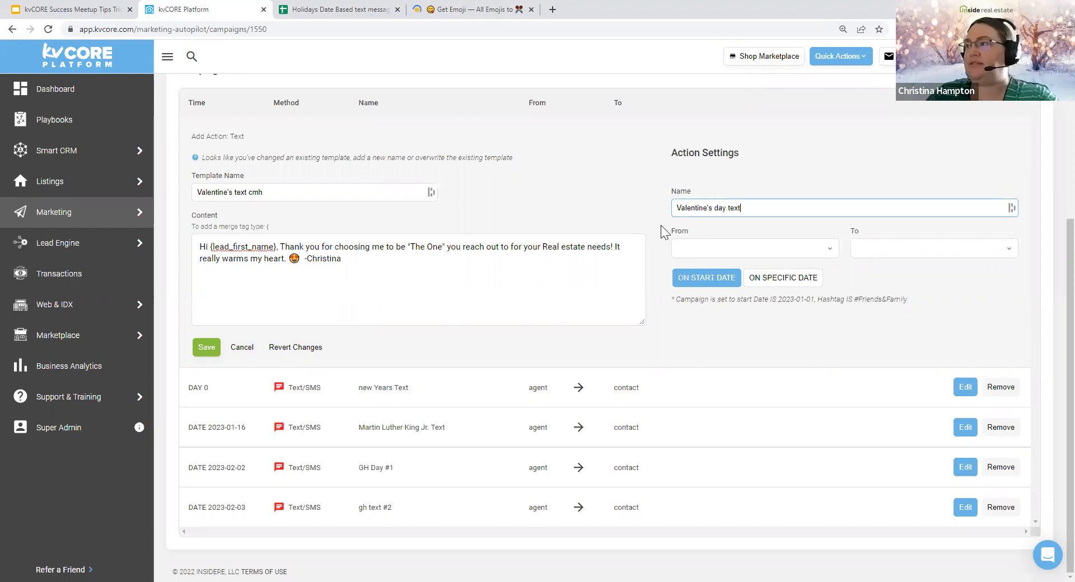
Step: Set the text to be sent from Agent to Contact
{"action": "left_click", "coordinate": [702, 246]}
{"action": "left_click", "coordinate": [693, 268]}
{"action": "left_click", "coordinate": [868, 248]}
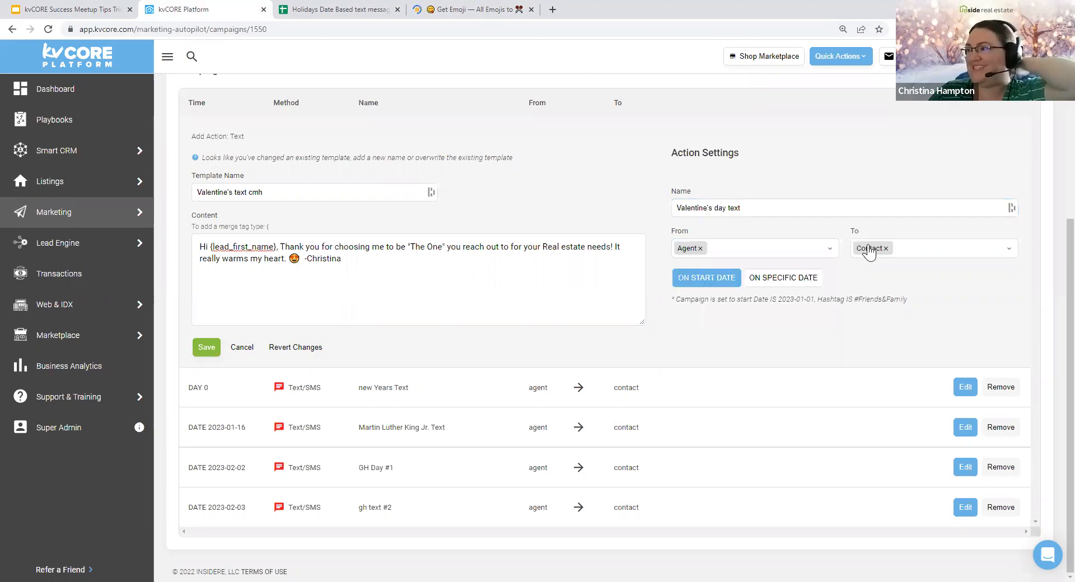
Step: Schedule the text on the specific date 2023-02-14 and save the action
{"action": "left_click", "coordinate": [784, 279]}
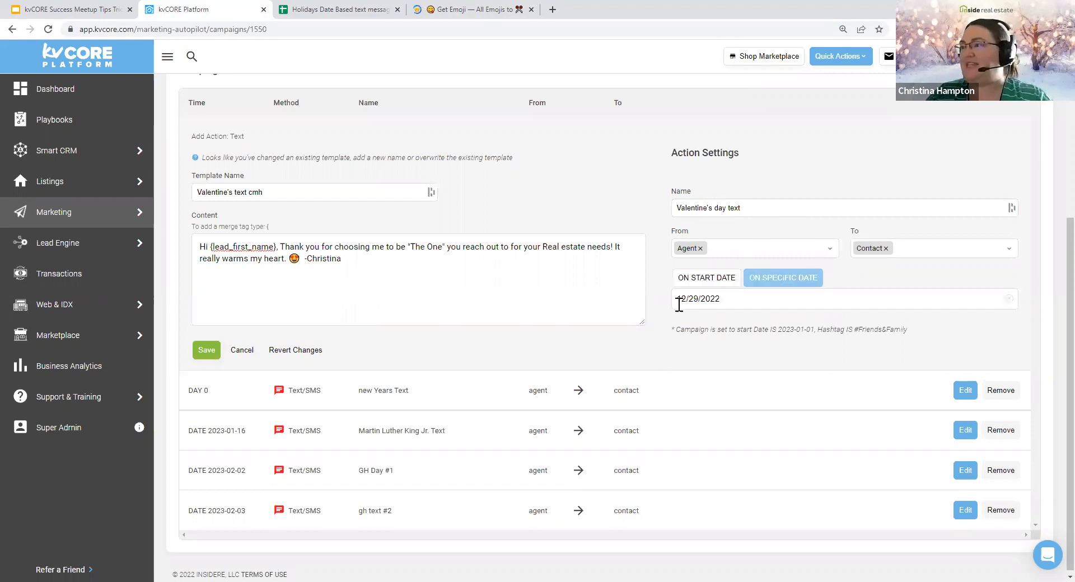
{"action": "left_click", "coordinate": [811, 328]}
{"action": "left_click", "coordinate": [708, 415]}
{"action": "left_click", "coordinate": [206, 350]}
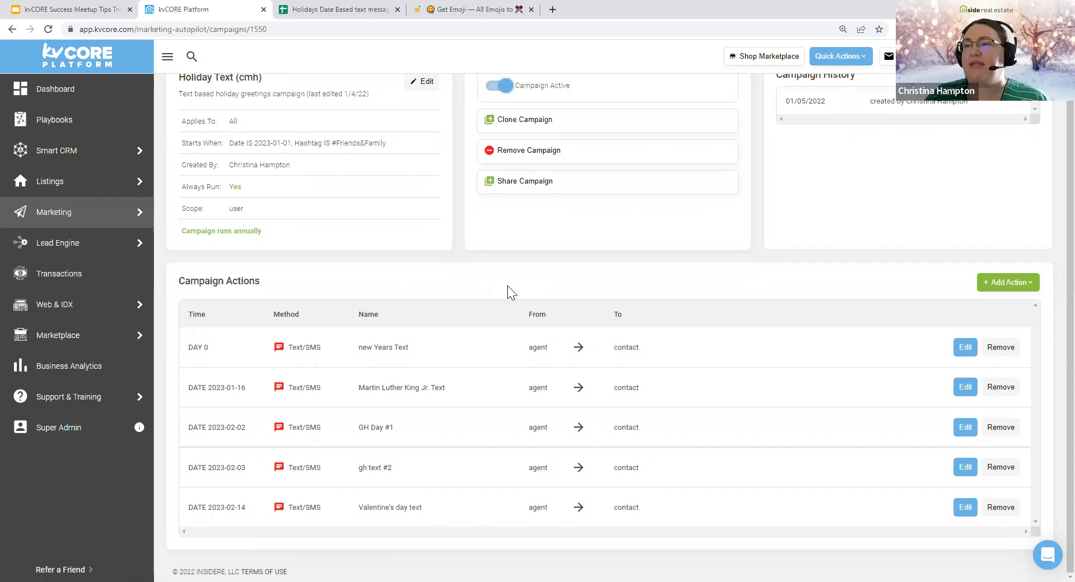
Step: Add an email action to the campaign and search its templates for "holiday"
{"action": "left_click", "coordinate": [1014, 285]}
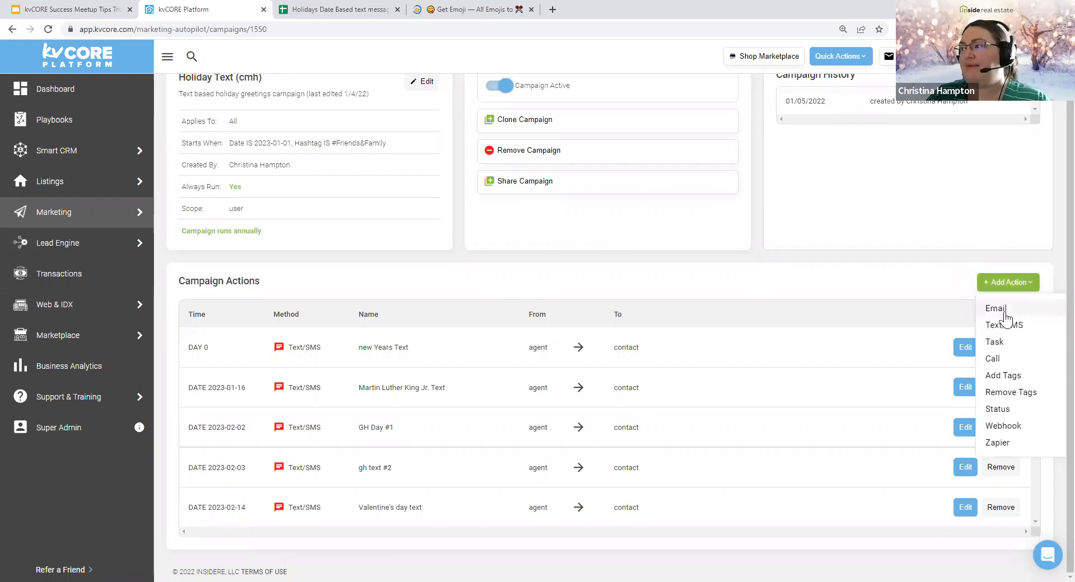
{"action": "left_click", "coordinate": [1003, 313]}
{"action": "scroll", "coordinate": [341, 364], "scroll_direction": "down", "scroll_amount": 3}
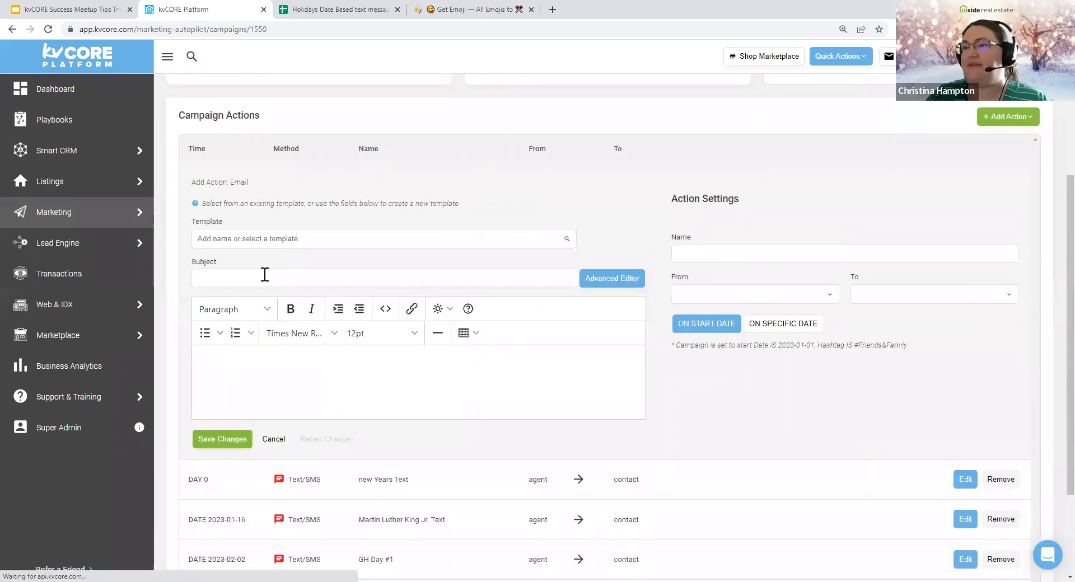
{"action": "left_click", "coordinate": [263, 239]}
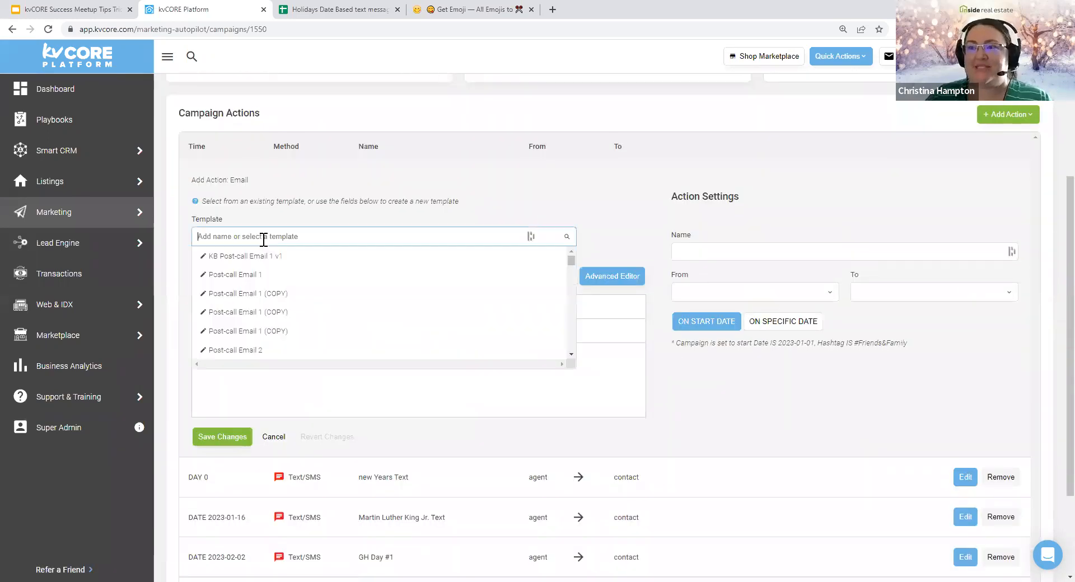
{"action": "type", "text": "holiday"}
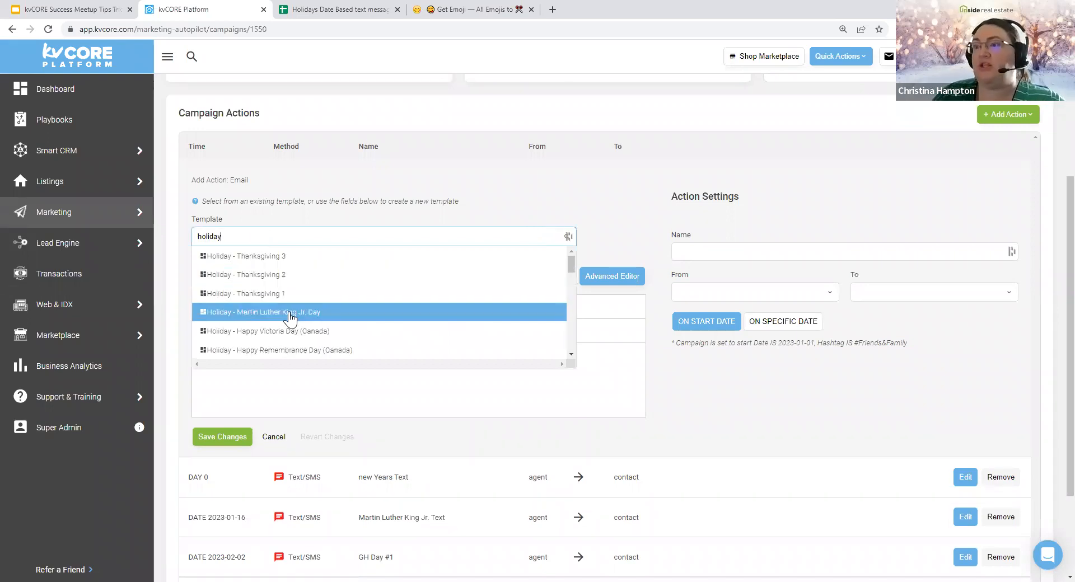
Step: Look through the list of holiday email templates for the available occasions
{"action": "scroll", "coordinate": [323, 318], "scroll_direction": "down", "scroll_amount": 2}
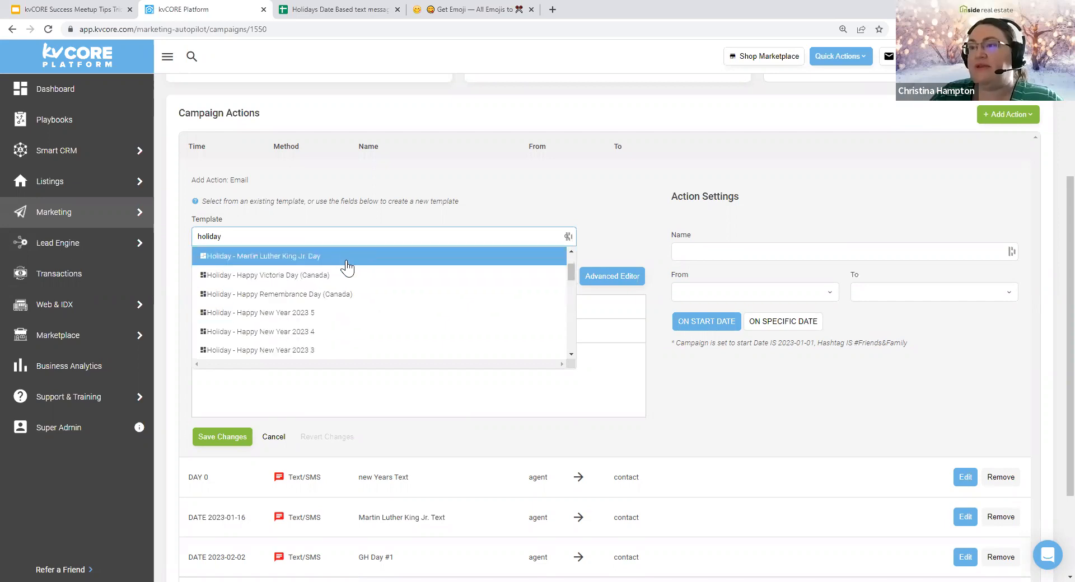
{"action": "scroll", "coordinate": [340, 295], "scroll_direction": "down", "scroll_amount": 5}
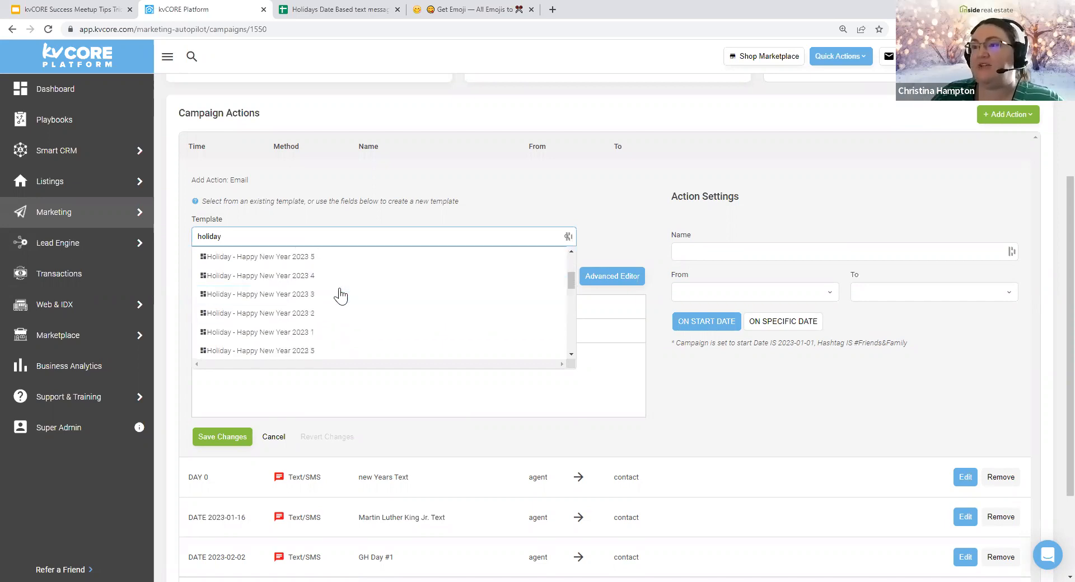
{"action": "scroll", "coordinate": [323, 313], "scroll_direction": "down", "scroll_amount": 5}
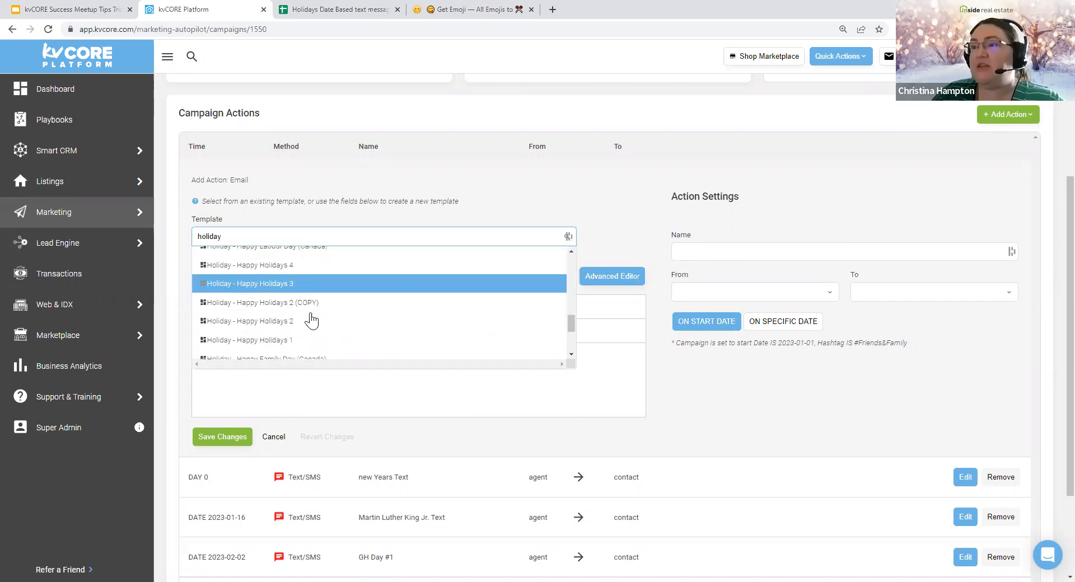
{"action": "scroll", "coordinate": [316, 278], "scroll_direction": "down", "scroll_amount": 2}
{"action": "scroll", "coordinate": [307, 243], "scroll_direction": "up", "scroll_amount": 10}
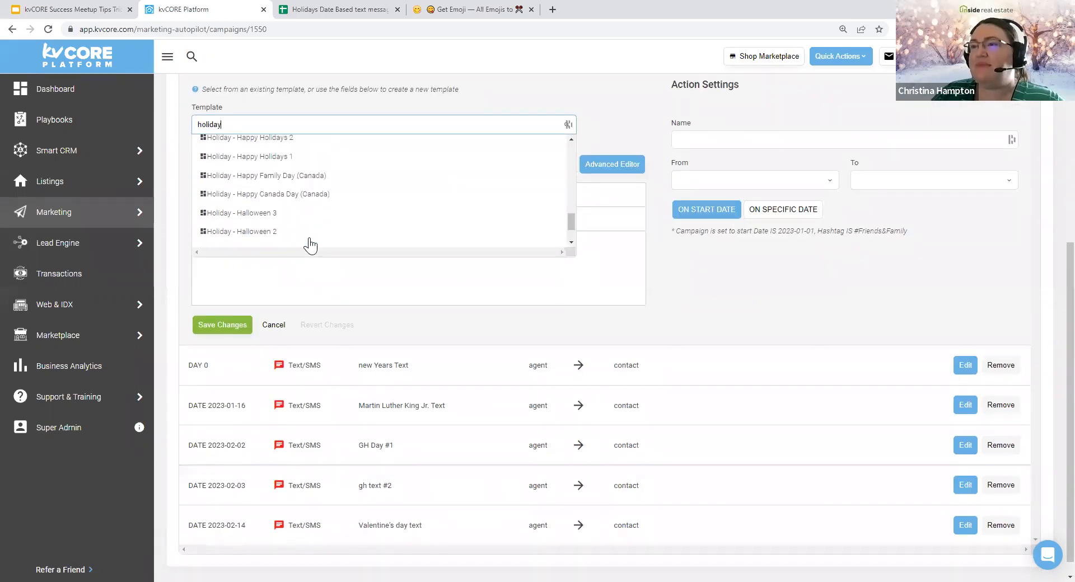
{"action": "scroll", "coordinate": [348, 199], "scroll_direction": "up", "scroll_amount": 1}
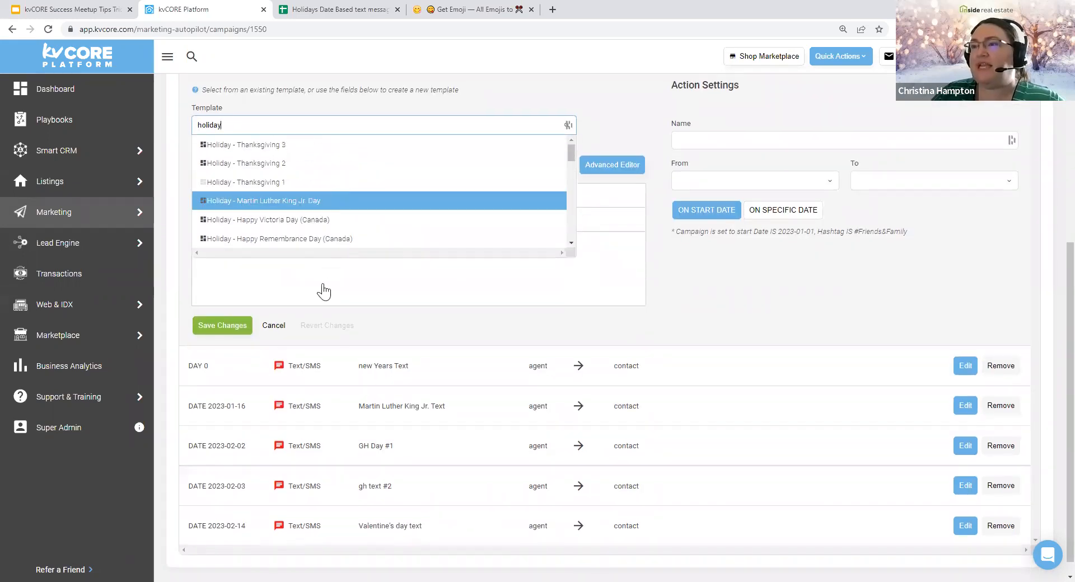
{"action": "scroll", "coordinate": [319, 290], "scroll_direction": "up", "scroll_amount": 2}
{"action": "scroll", "coordinate": [316, 318], "scroll_direction": "down", "scroll_amount": 3}
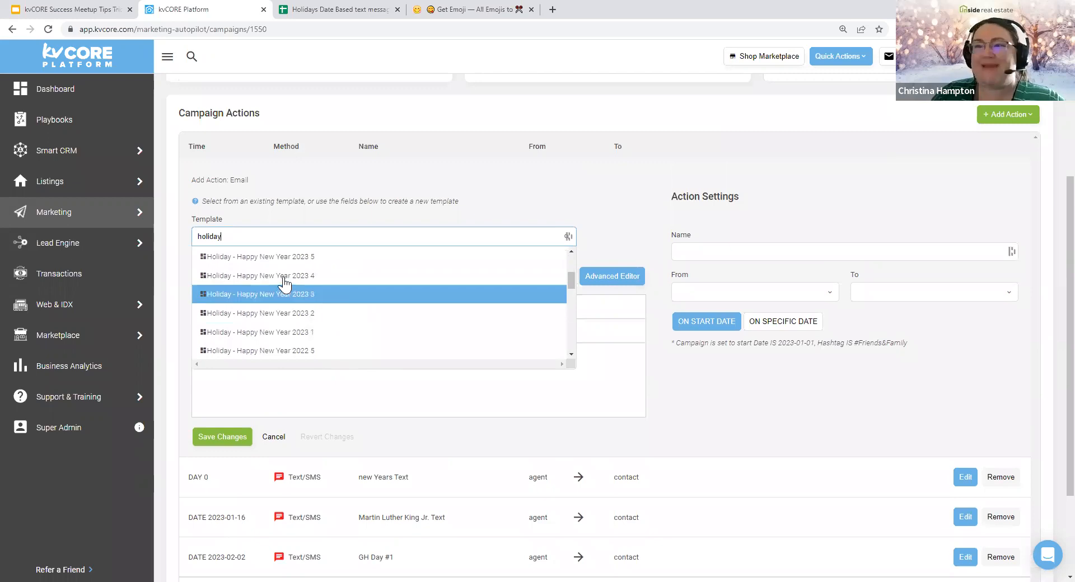
{"action": "scroll", "coordinate": [281, 296], "scroll_direction": "down", "scroll_amount": 5}
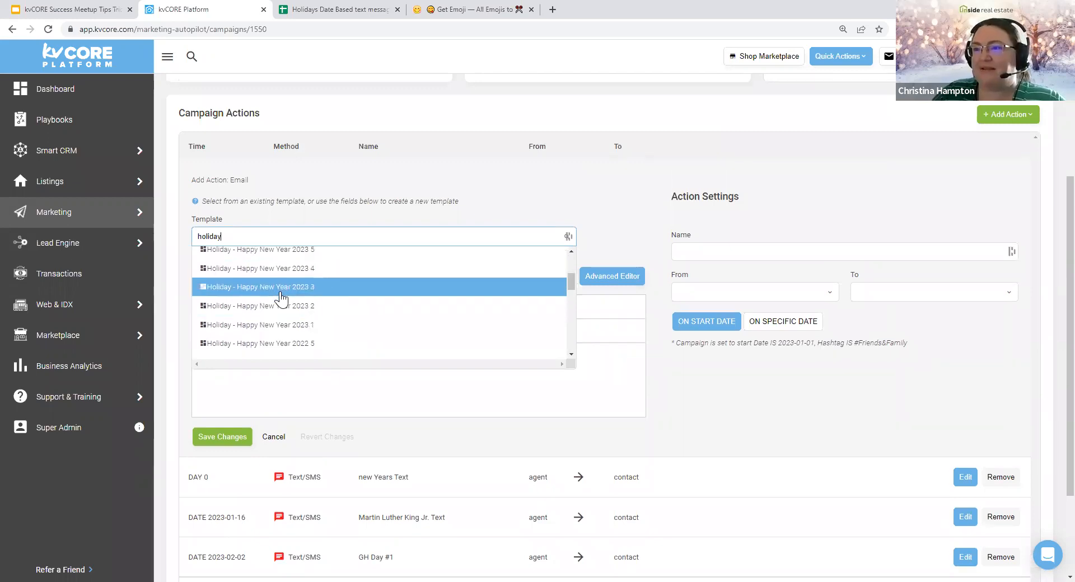
{"action": "scroll", "coordinate": [283, 298], "scroll_direction": "down", "scroll_amount": 5}
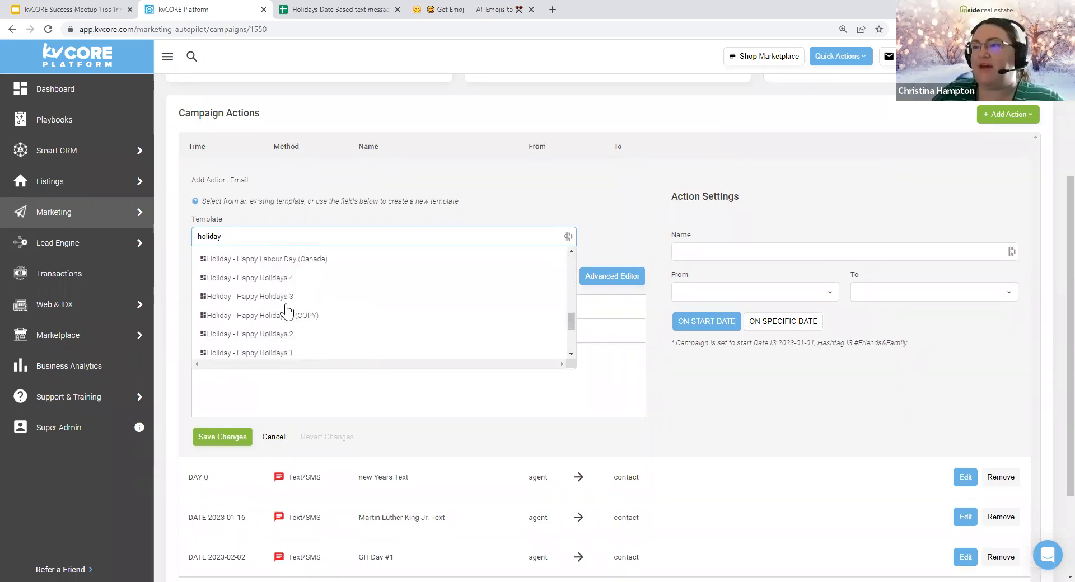
{"action": "scroll", "coordinate": [290, 301], "scroll_direction": "down", "scroll_amount": 5}
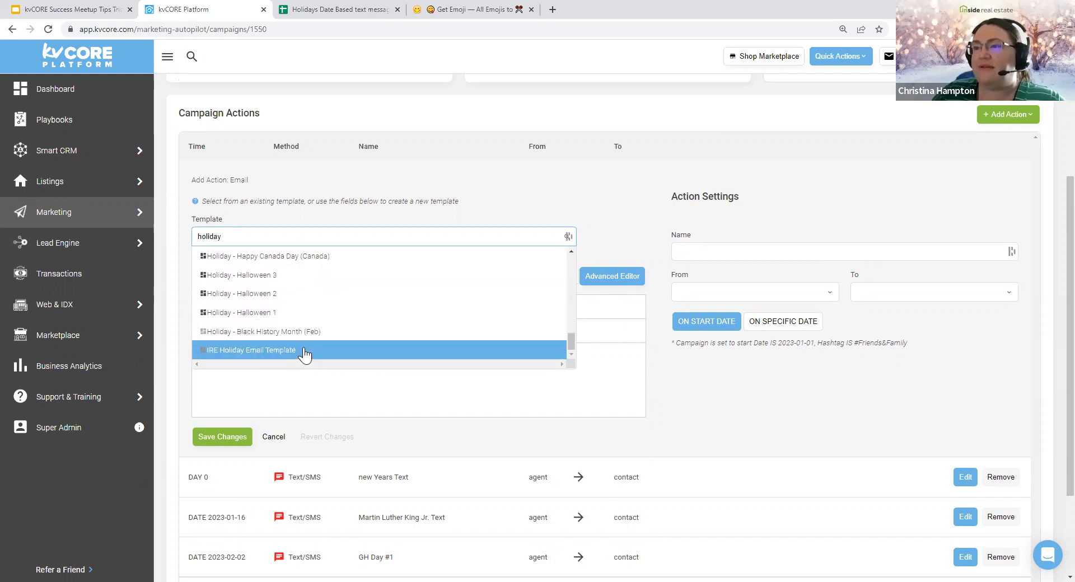
{"action": "scroll", "coordinate": [319, 335], "scroll_direction": "up", "scroll_amount": 10}
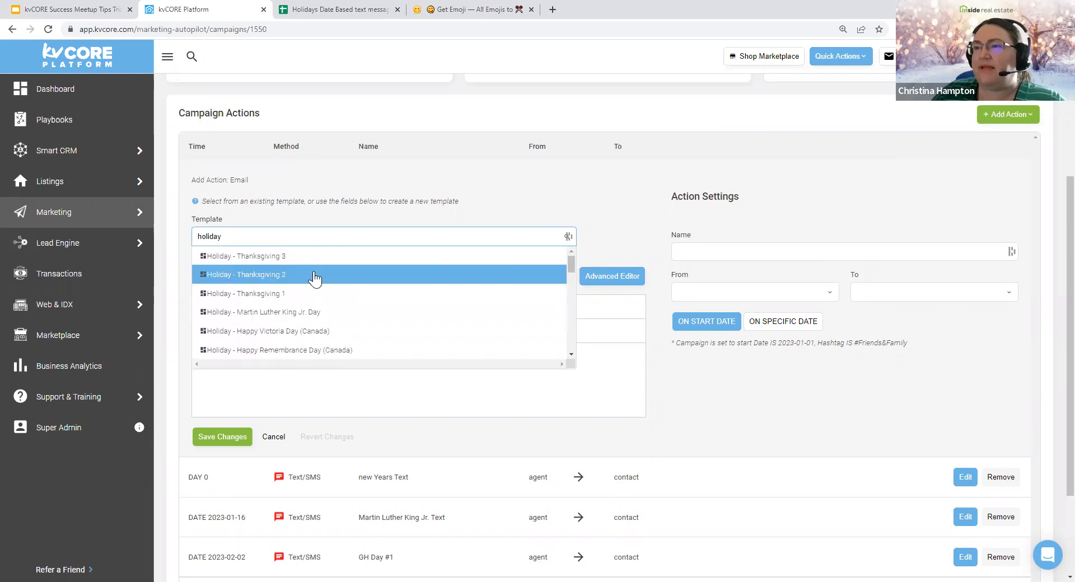
Step: Choose the "Holiday - Happy New Year 2023 1" template for the email and review its preview
{"action": "scroll", "coordinate": [322, 302], "scroll_direction": "down", "scroll_amount": 1}
{"action": "scroll", "coordinate": [321, 301], "scroll_direction": "down", "scroll_amount": 2}
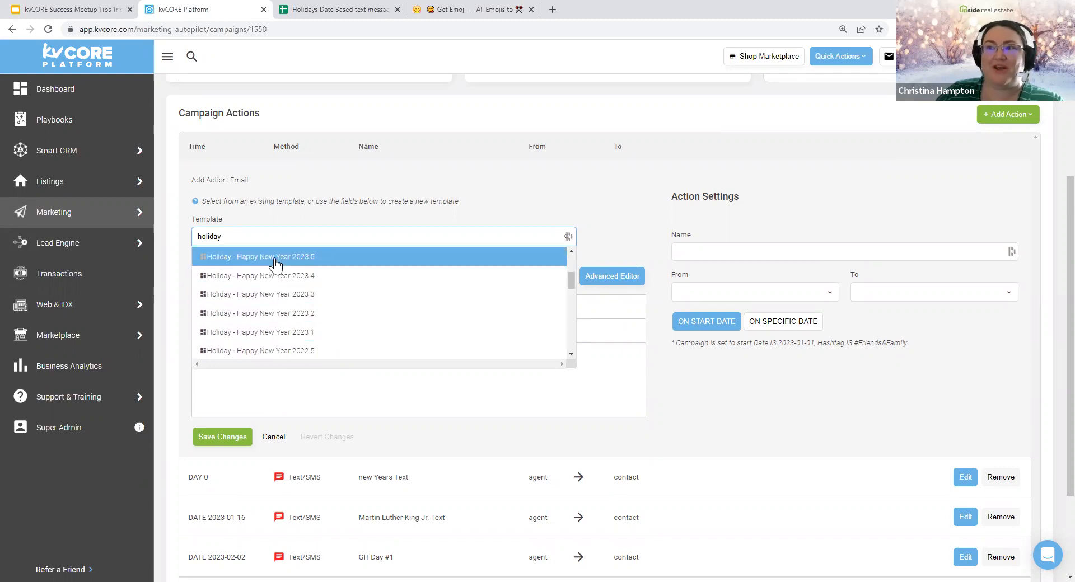
{"action": "left_click", "coordinate": [268, 336]}
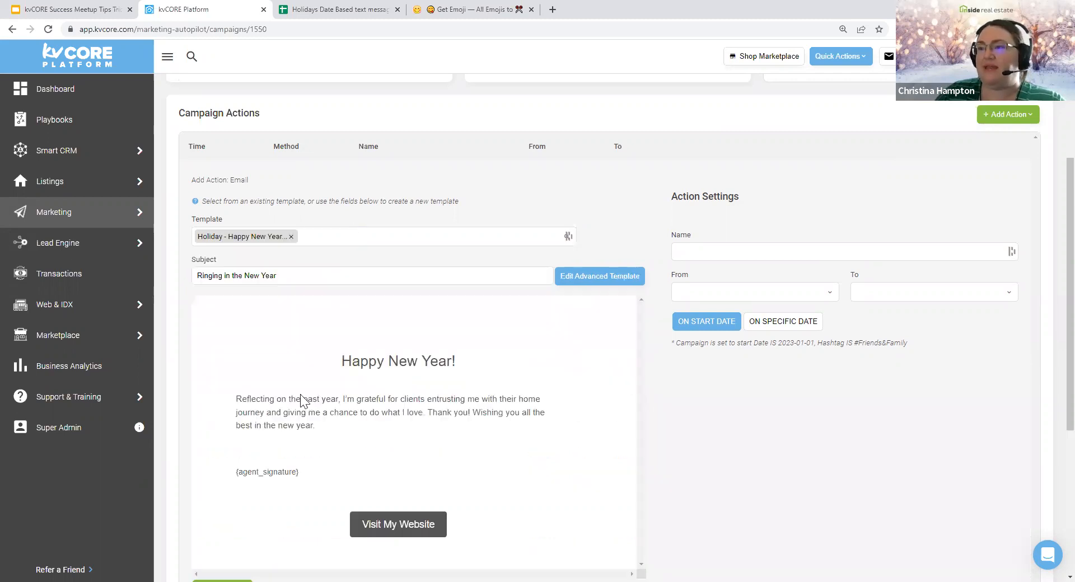
{"action": "scroll", "coordinate": [343, 434], "scroll_direction": "down", "scroll_amount": 3}
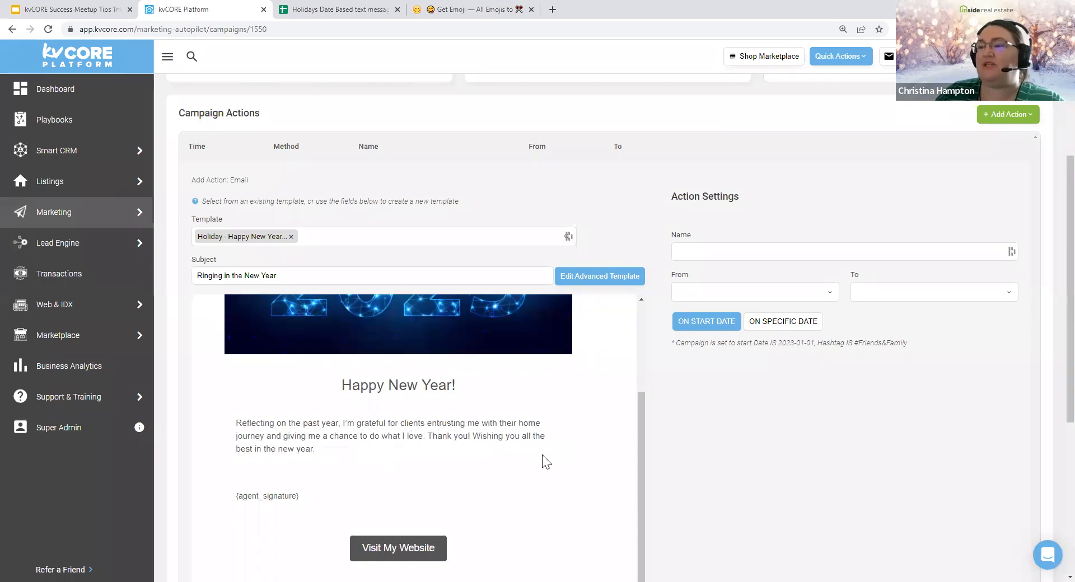
{"action": "scroll", "coordinate": [542, 455], "scroll_direction": "down", "scroll_amount": 2}
{"action": "scroll", "coordinate": [537, 369], "scroll_direction": "up", "scroll_amount": 5}
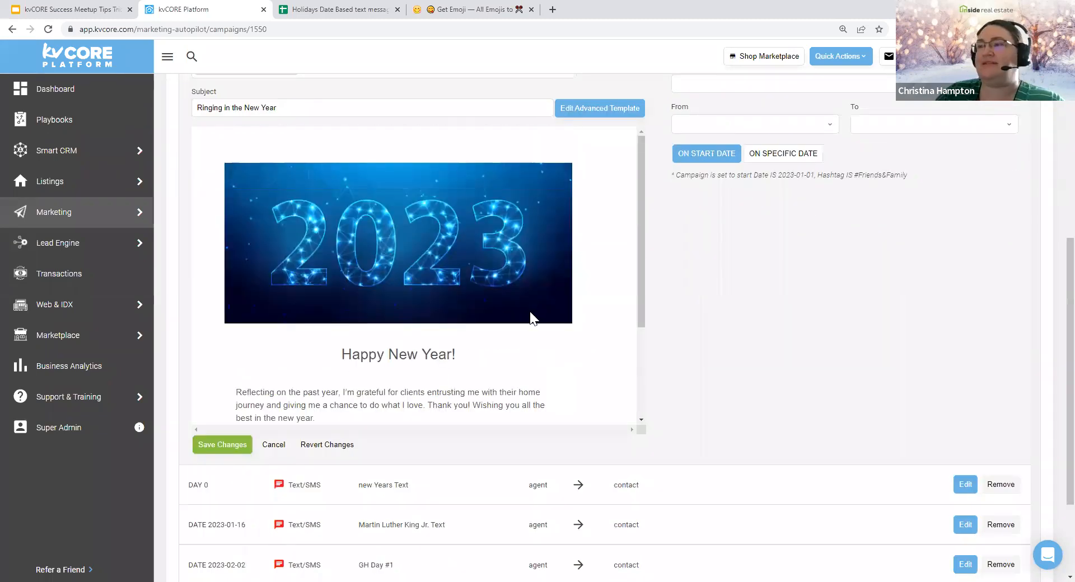
Step: Name the email action "new years email" and set it to be sent from Agent to Contact
{"action": "scroll", "coordinate": [757, 251], "scroll_direction": "up", "scroll_amount": 3}
{"action": "left_click", "coordinate": [749, 252]}
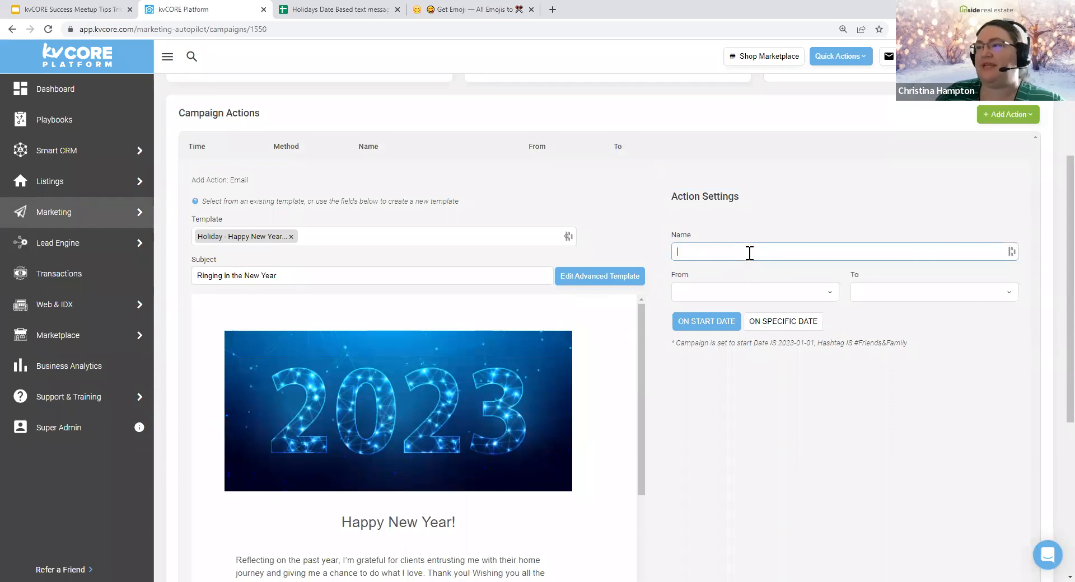
{"action": "type", "text": "new "}
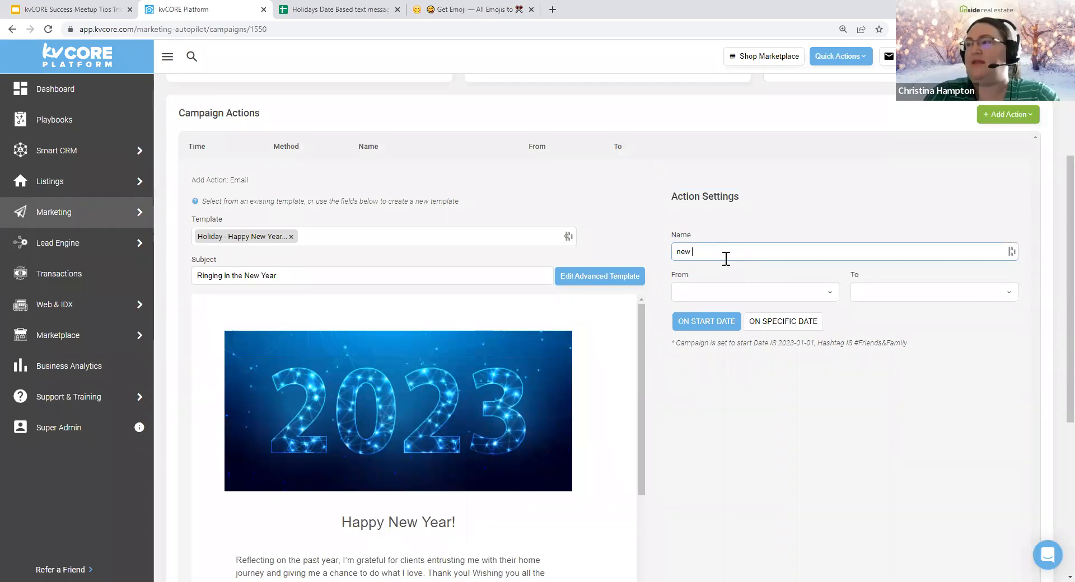
{"action": "type", "text": "years email"}
{"action": "left_click", "coordinate": [710, 291]}
{"action": "left_click", "coordinate": [689, 312]}
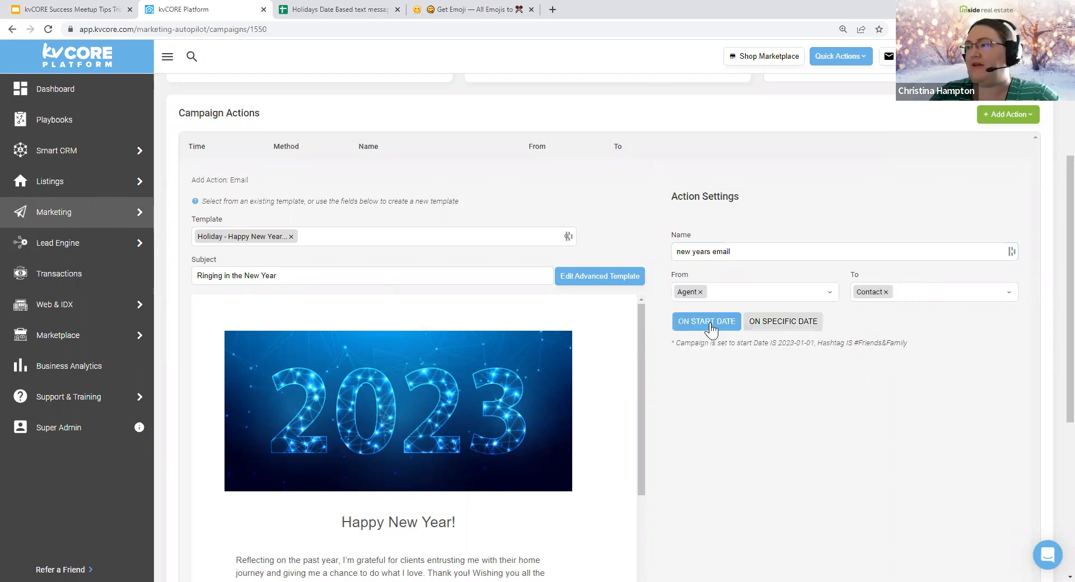
Step: Save the email action to run on the campaign's start date and check the New Year's text and email in the action list
{"action": "left_click_drag", "start_coordinate": [787, 343], "coordinate": [822, 343]}
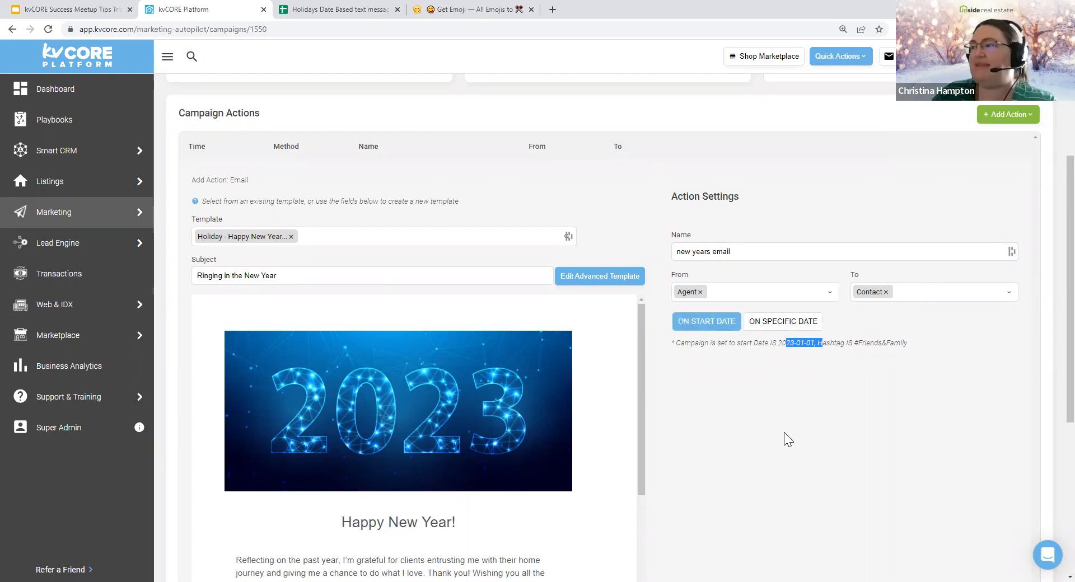
{"action": "left_click", "coordinate": [748, 404]}
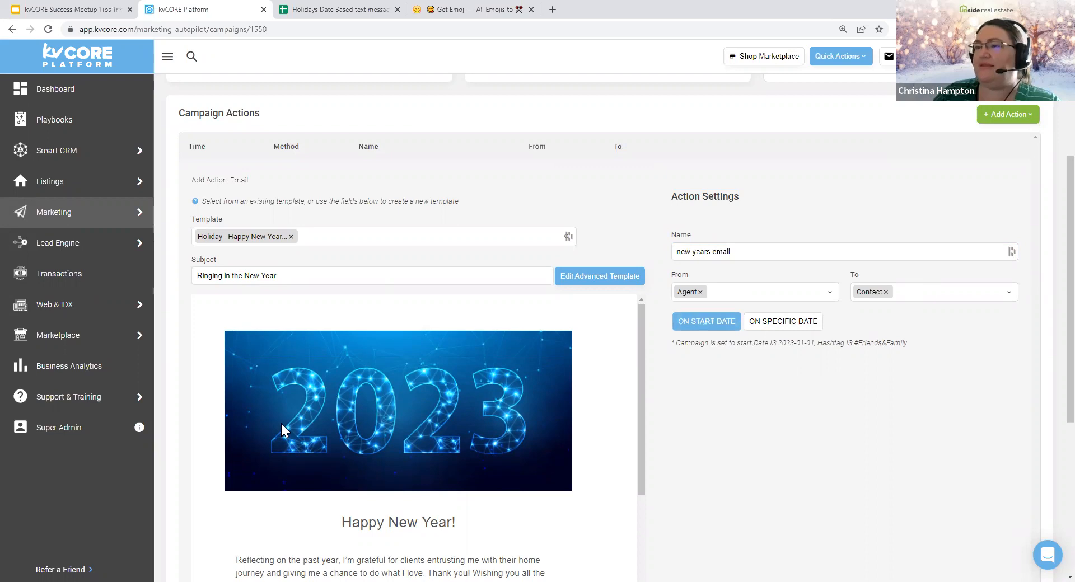
{"action": "scroll", "coordinate": [748, 404], "scroll_direction": "down", "scroll_amount": 5}
{"action": "left_click", "coordinate": [223, 332]}
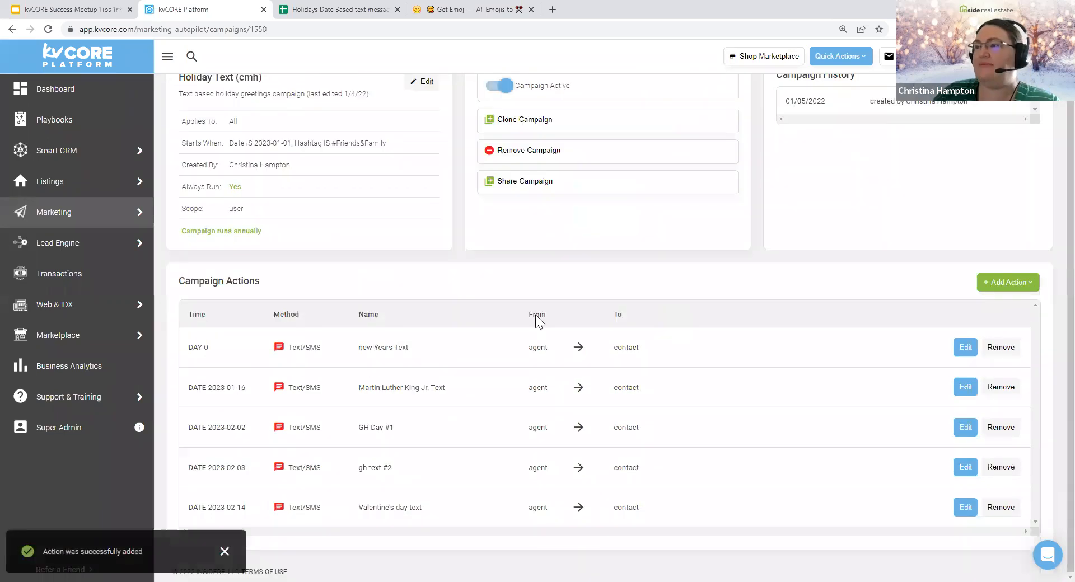
{"action": "left_click_drag", "start_coordinate": [395, 301], "coordinate": [685, 353]}
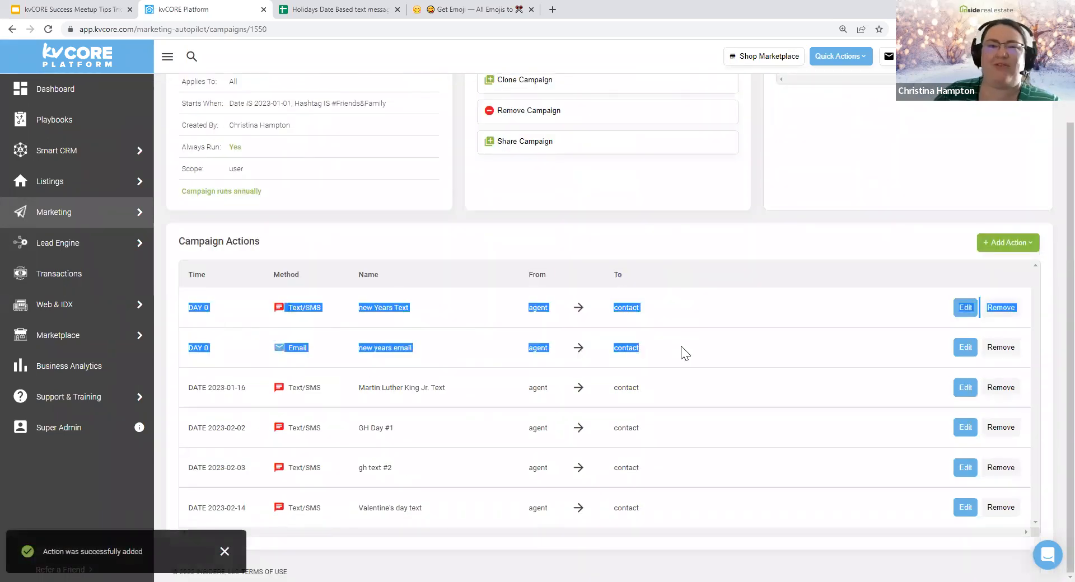
{"action": "left_click", "coordinate": [509, 250]}
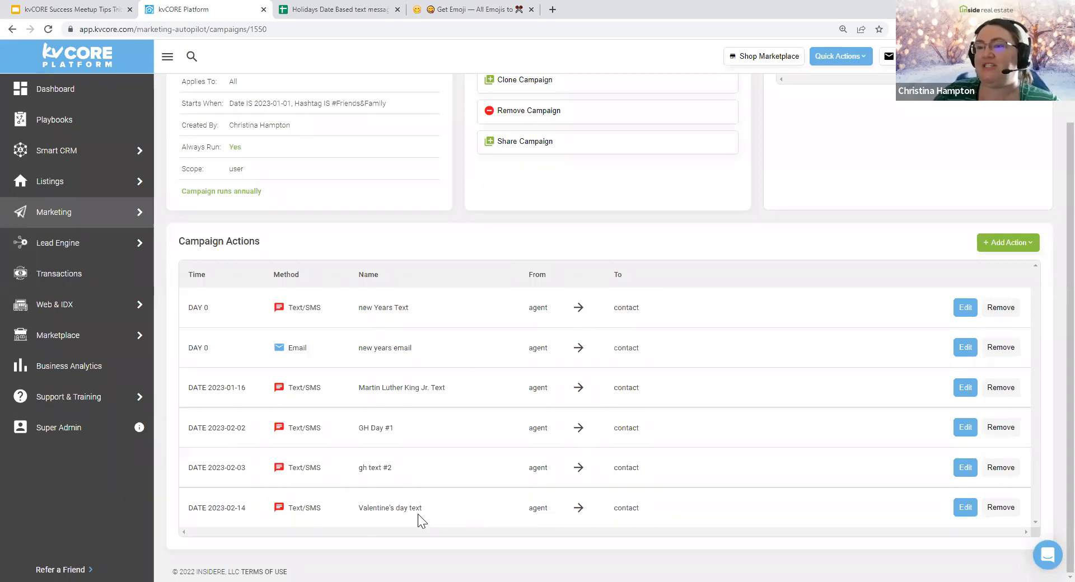
Step: Switch to the "Holidays Date Based text messages" spreadsheet and select the United States Valentine's Day text row
{"action": "left_click", "coordinate": [311, 11]}
{"action": "left_click", "coordinate": [345, 194]}
{"action": "left_click_drag", "start_coordinate": [335, 554], "coordinate": [146, 541]}
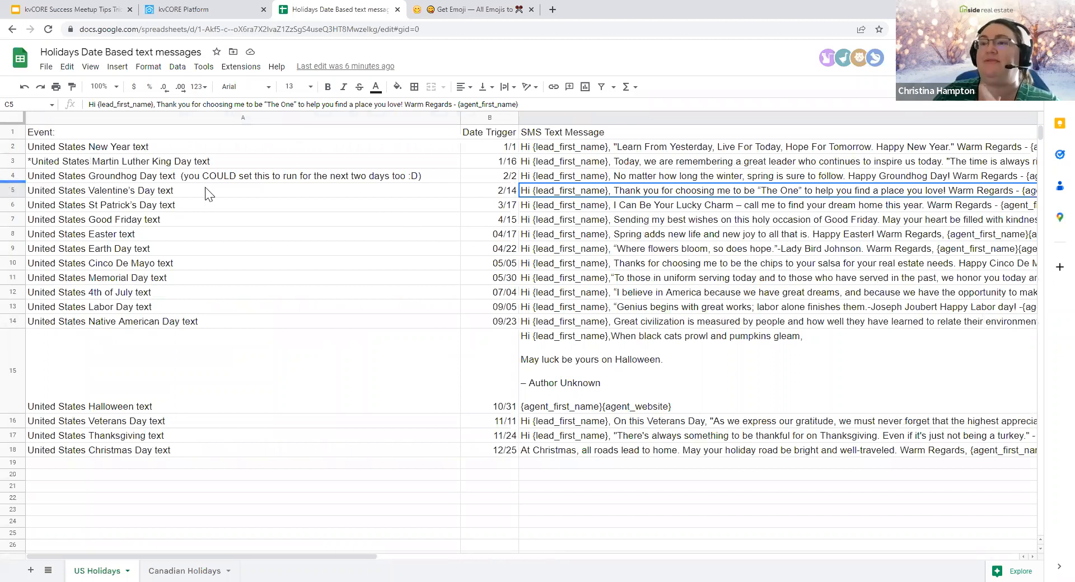
{"action": "left_click", "coordinate": [227, 190]}
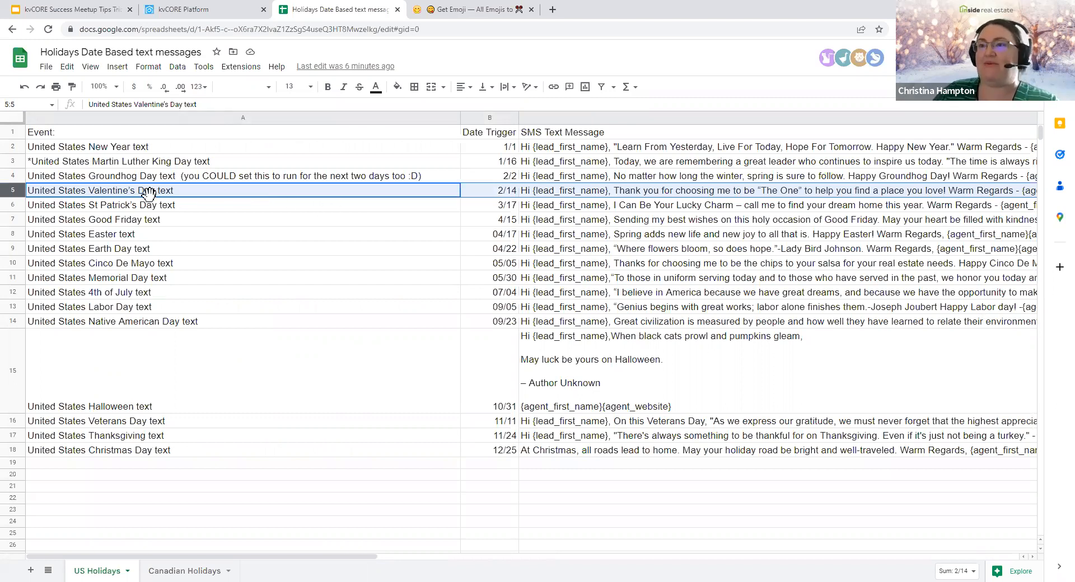
Step: Return to the kvCORE campaign and check the date and name of the Valentine's day text action
{"action": "key", "text": "ctrl+shift+Tab"}
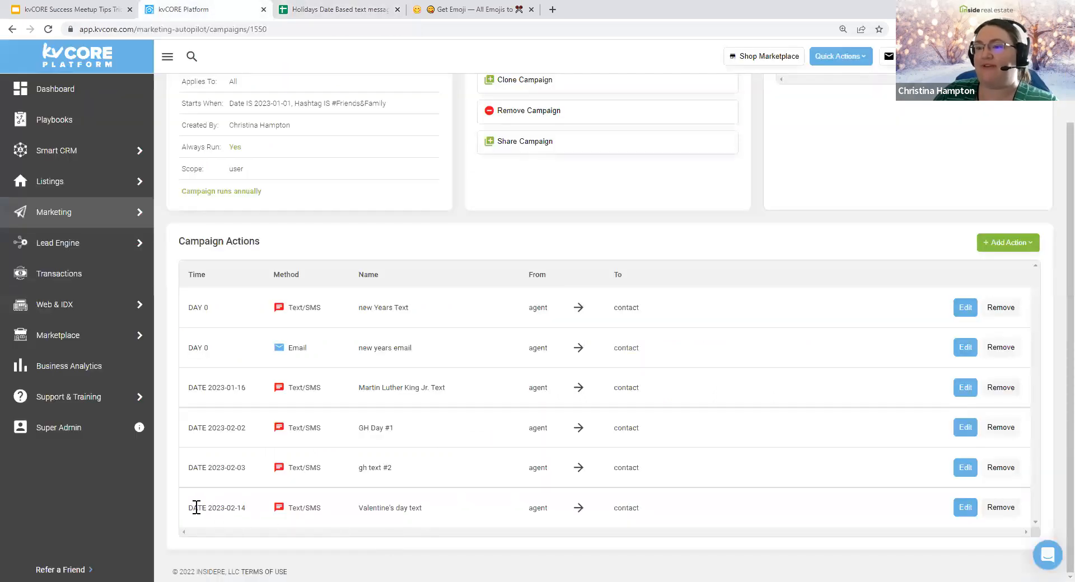
{"action": "left_click_drag", "start_coordinate": [256, 512], "coordinate": [455, 525]}
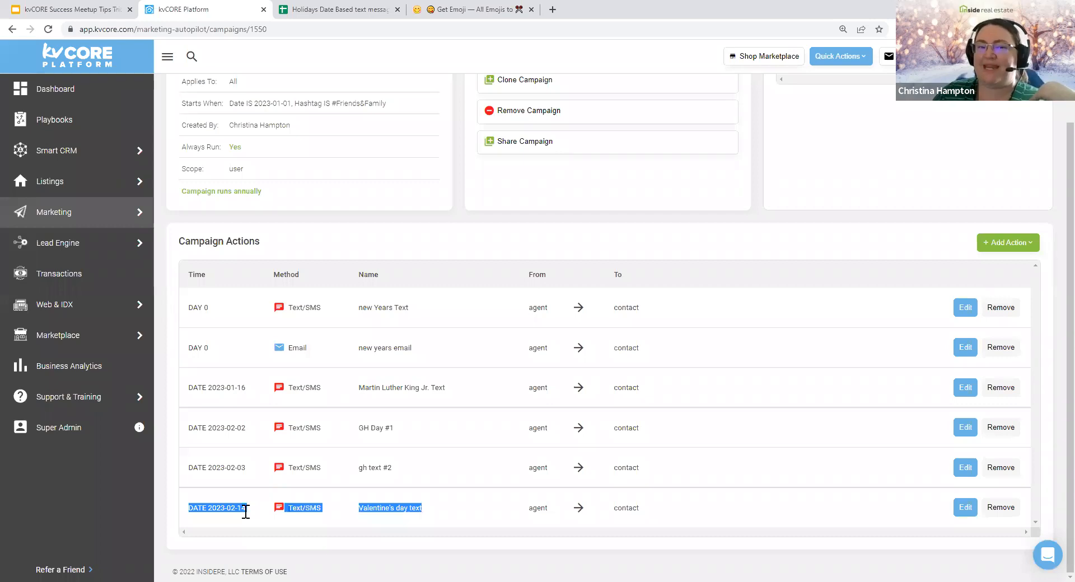
{"action": "left_click", "coordinate": [447, 507]}
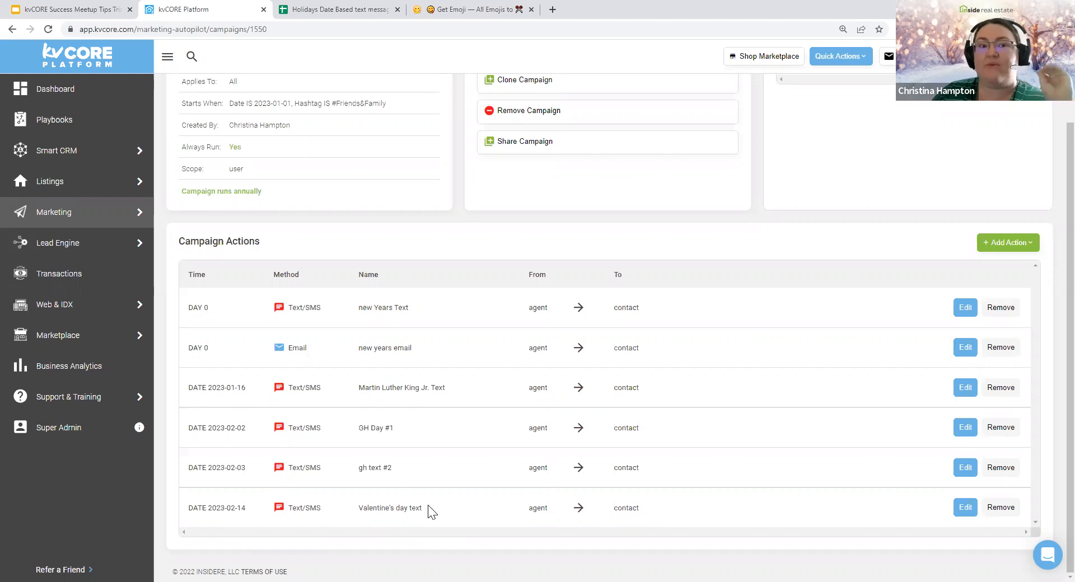
{"action": "left_click", "coordinate": [360, 12]}
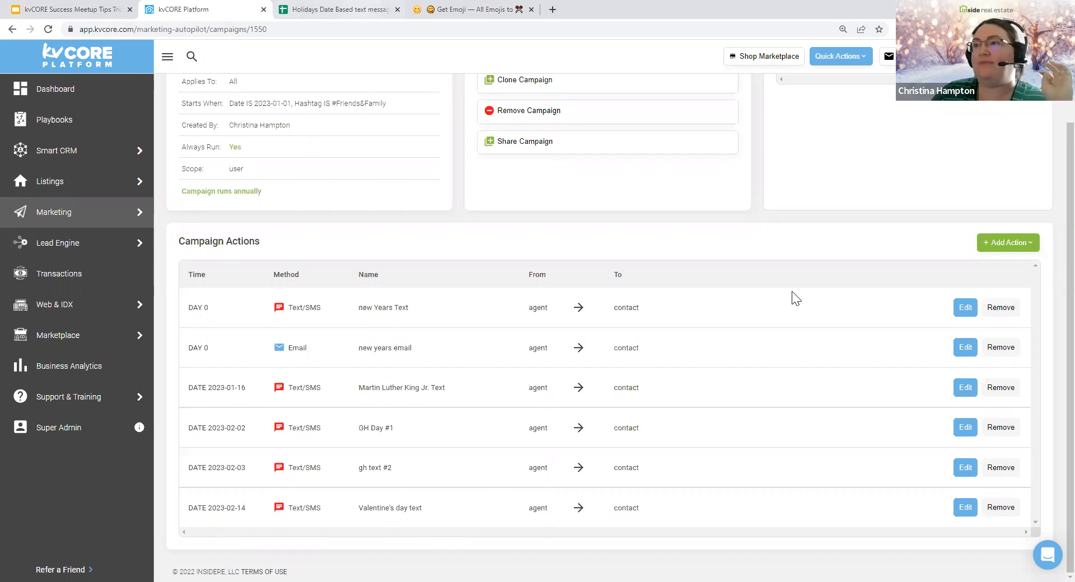
{"action": "left_click", "coordinate": [220, 11]}
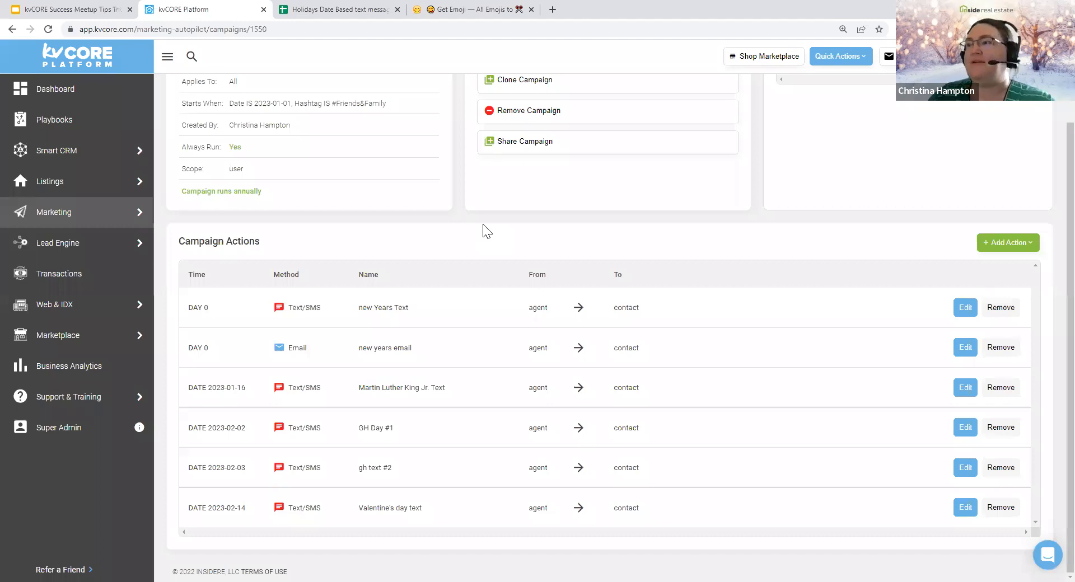
Step: Add a task action to the campaign with the content "Continue adding dates to campaign"
{"action": "left_click", "coordinate": [1010, 246]}
{"action": "left_click", "coordinate": [999, 302]}
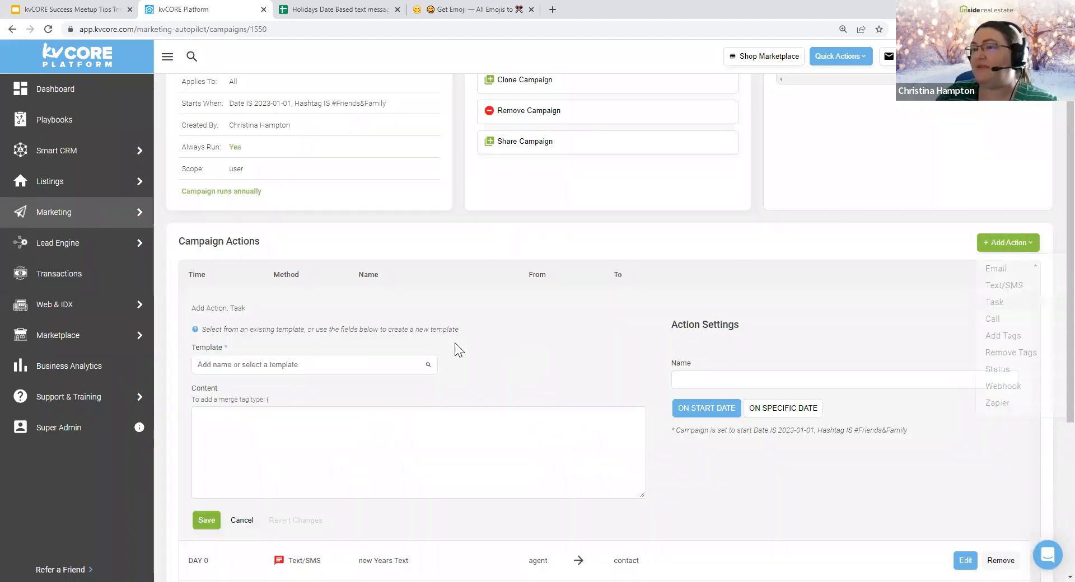
{"action": "scroll", "coordinate": [739, 279], "scroll_direction": "down", "scroll_amount": 2}
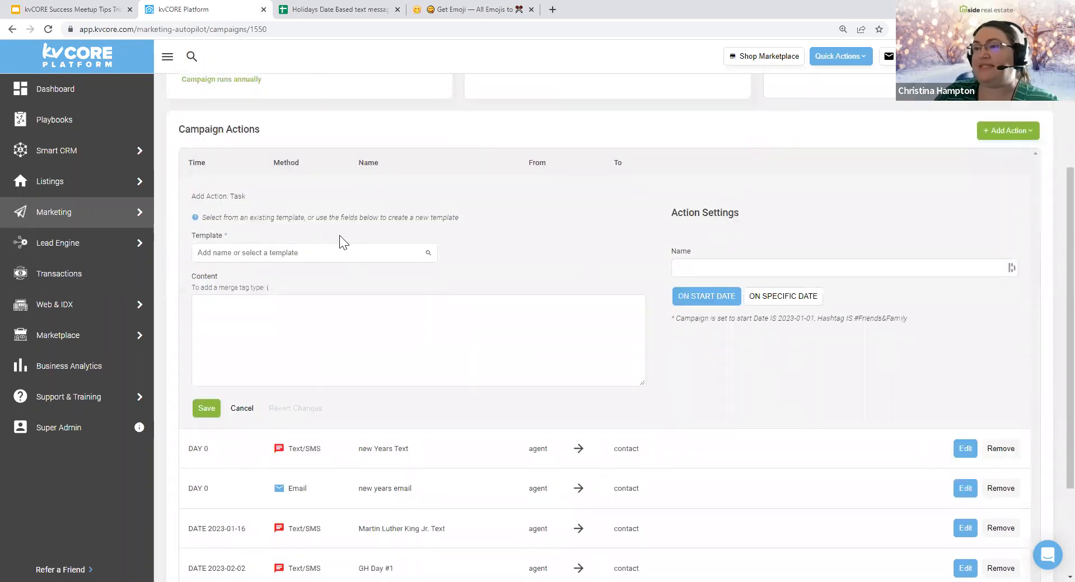
{"action": "left_click", "coordinate": [249, 252]}
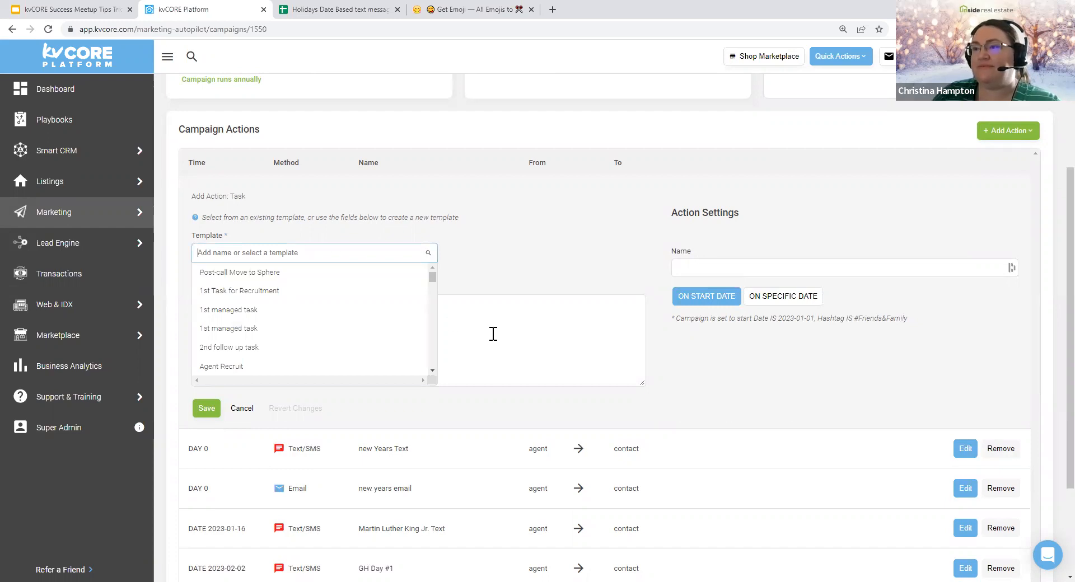
{"action": "left_click", "coordinate": [467, 336]}
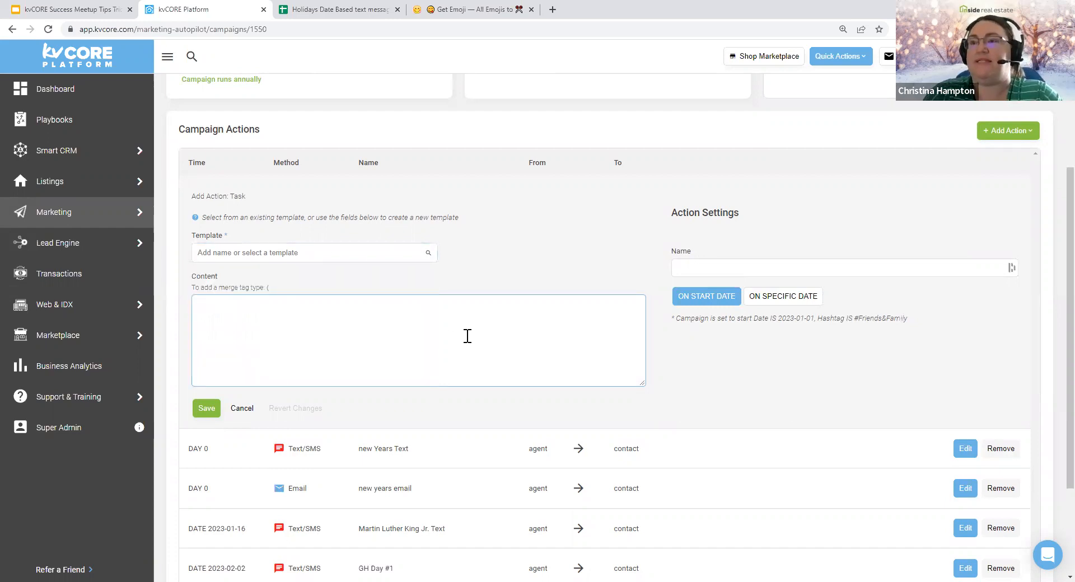
{"action": "type", "text": "Continue adding dates to campiagn"}
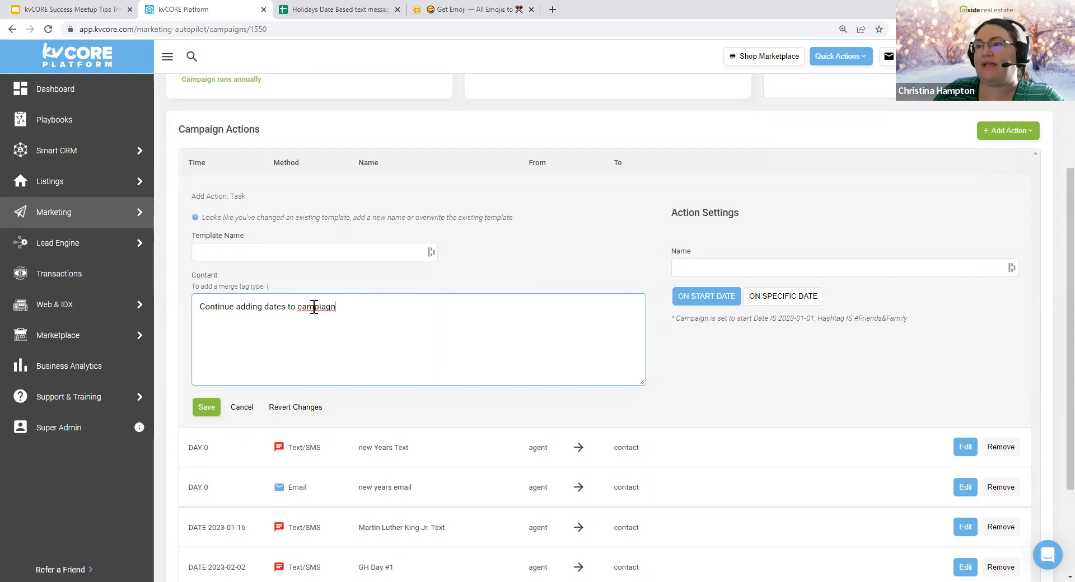
Step: Name the task's new template "add more smart campaign content"
{"action": "left_click", "coordinate": [302, 252]}
{"action": "type", "text": "add more smar"}
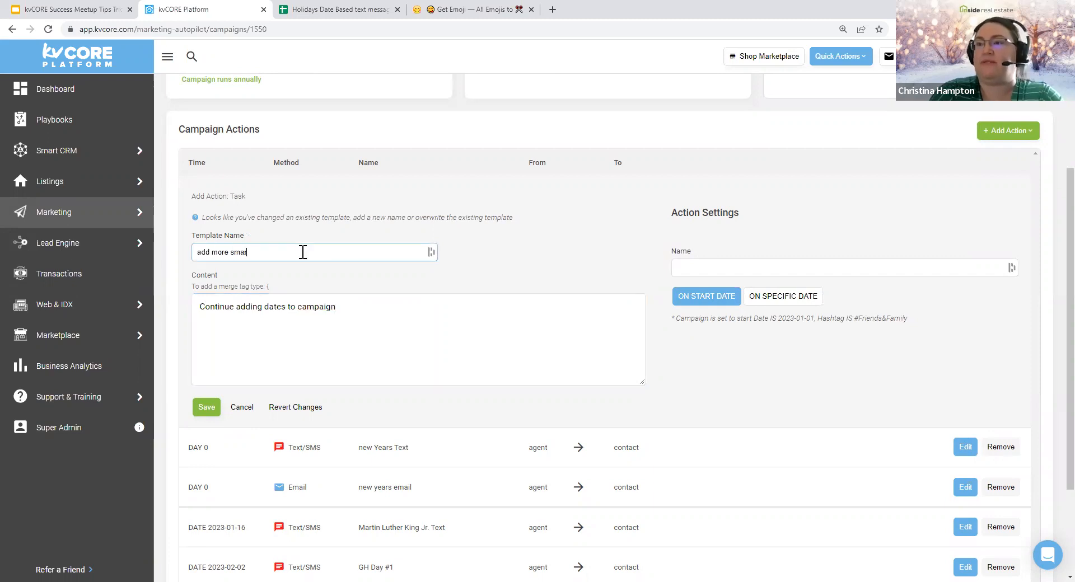
{"action": "type", "text": "t campaign content"}
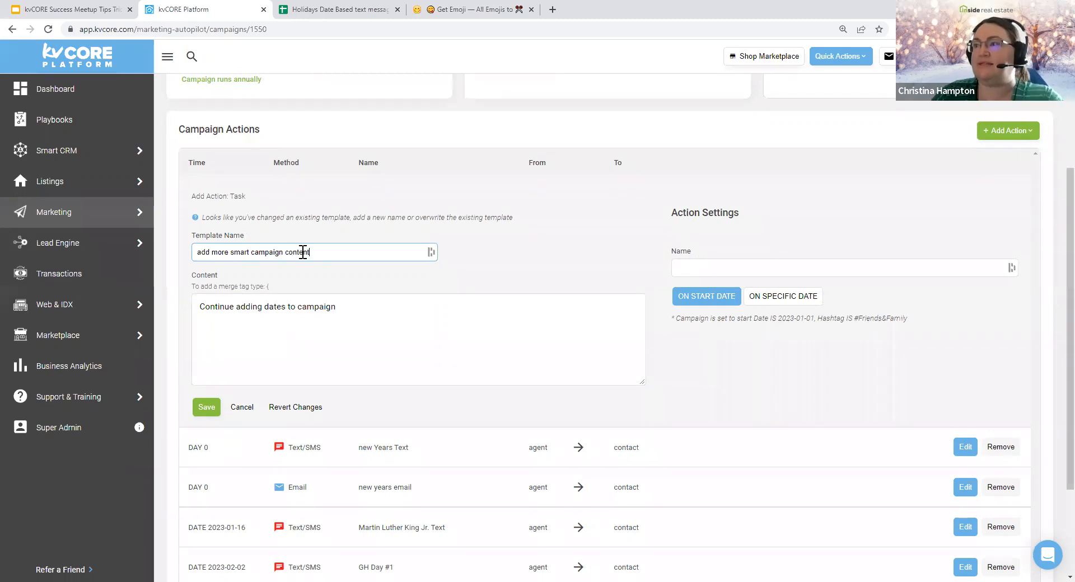
Step: Schedule the task action for the specific date 02/09/2023
{"action": "left_click", "coordinate": [713, 288]}
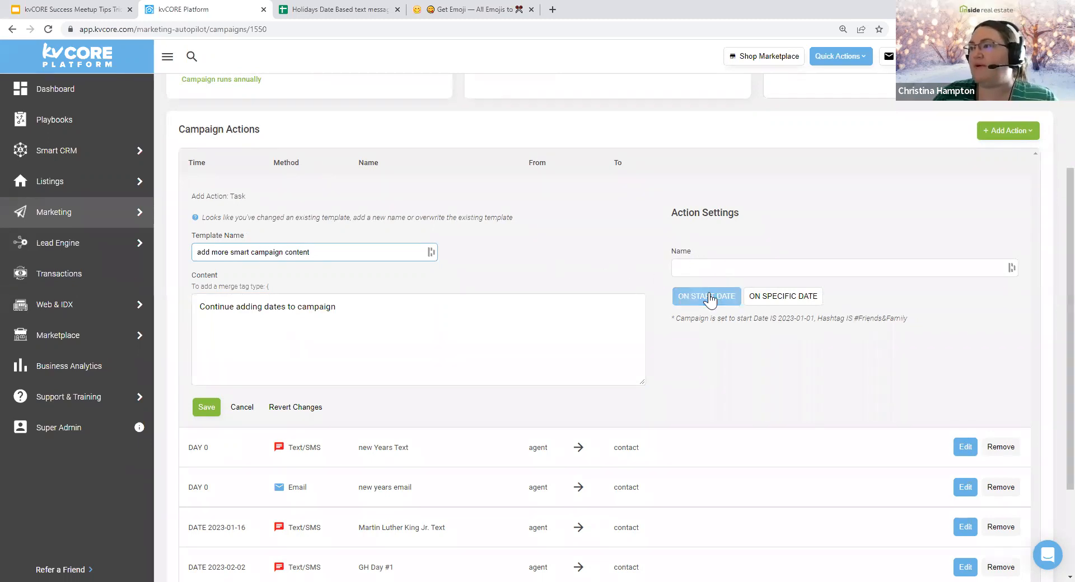
{"action": "left_click", "coordinate": [782, 296]}
{"action": "left_click", "coordinate": [704, 318]}
{"action": "left_click", "coordinate": [810, 347]}
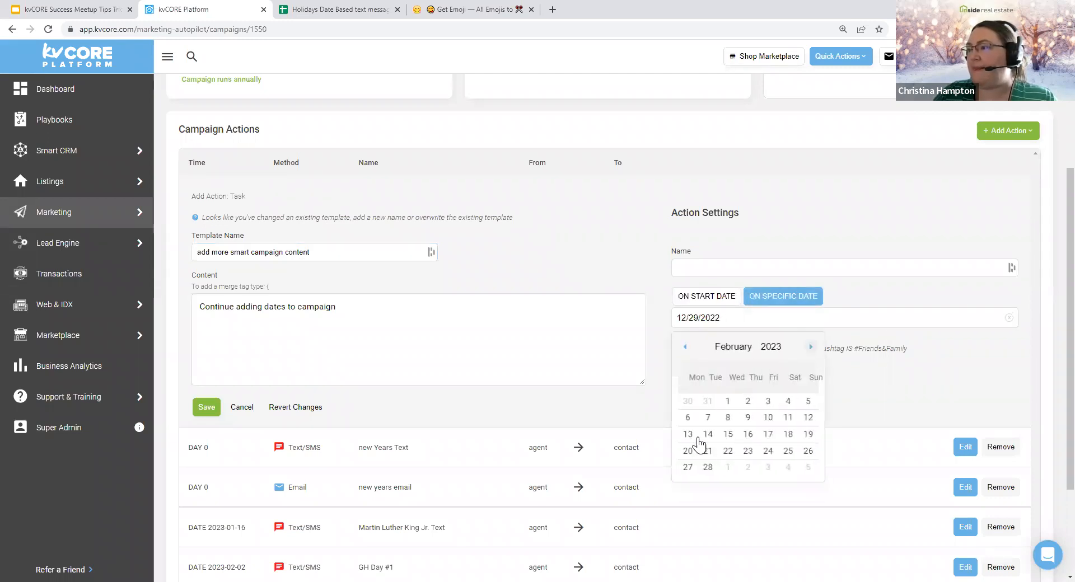
{"action": "left_click", "coordinate": [747, 417]}
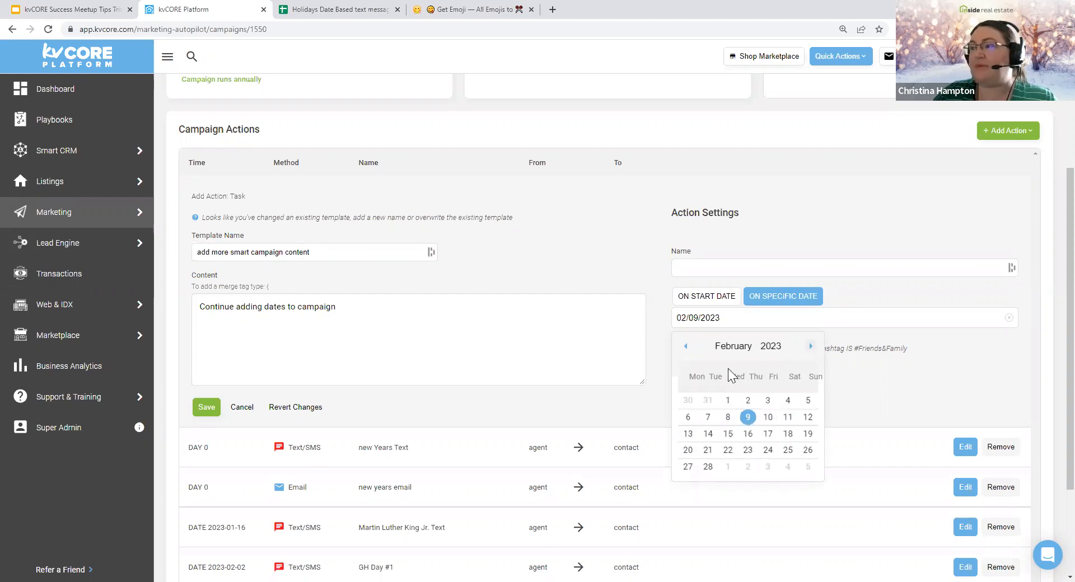
Step: Name the task action "REMINDER! Add more content" and save it to the campaign
{"action": "left_click", "coordinate": [714, 271]}
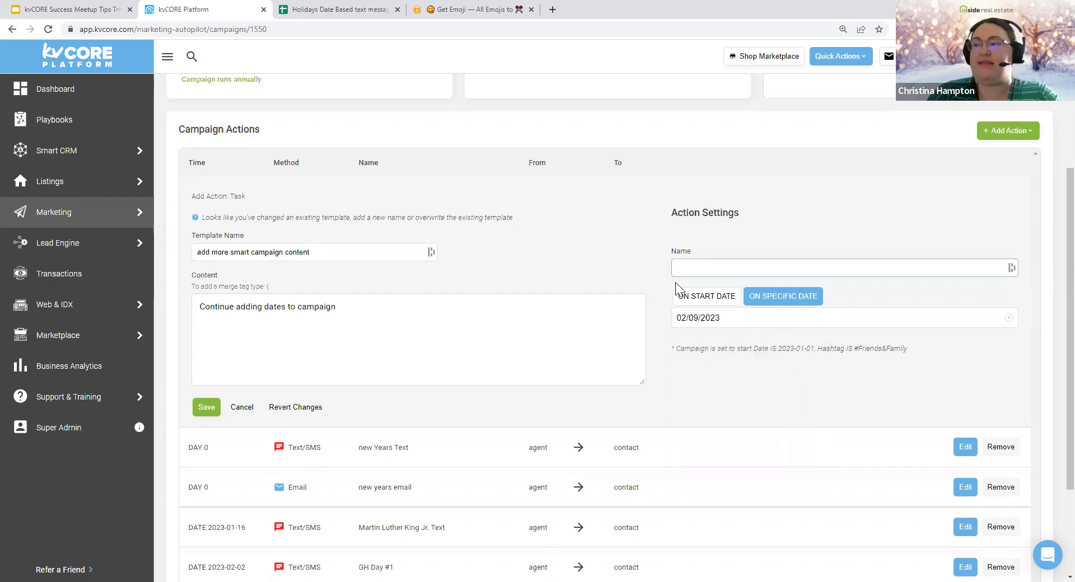
{"action": "type", "text": "REMINDER!"}
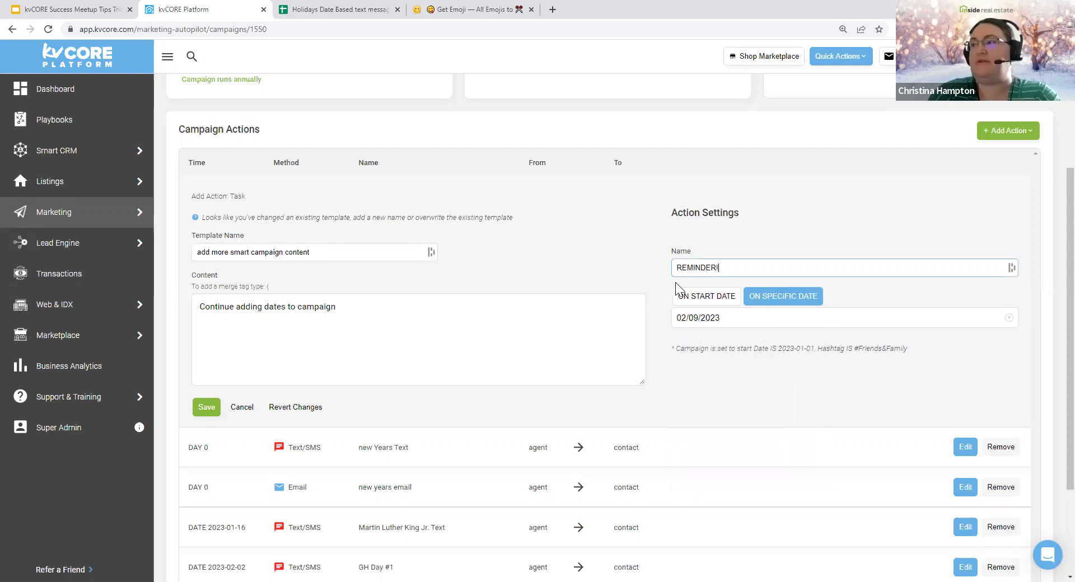
{"action": "type", "text": " Add more conten"}
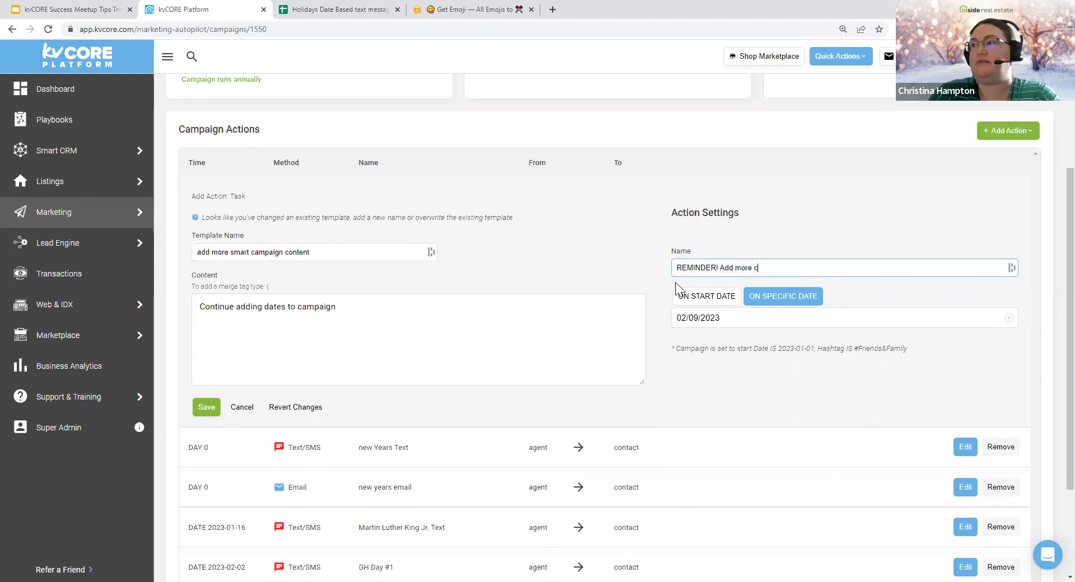
{"action": "type", "text": "t"}
{"action": "left_click", "coordinate": [206, 408]}
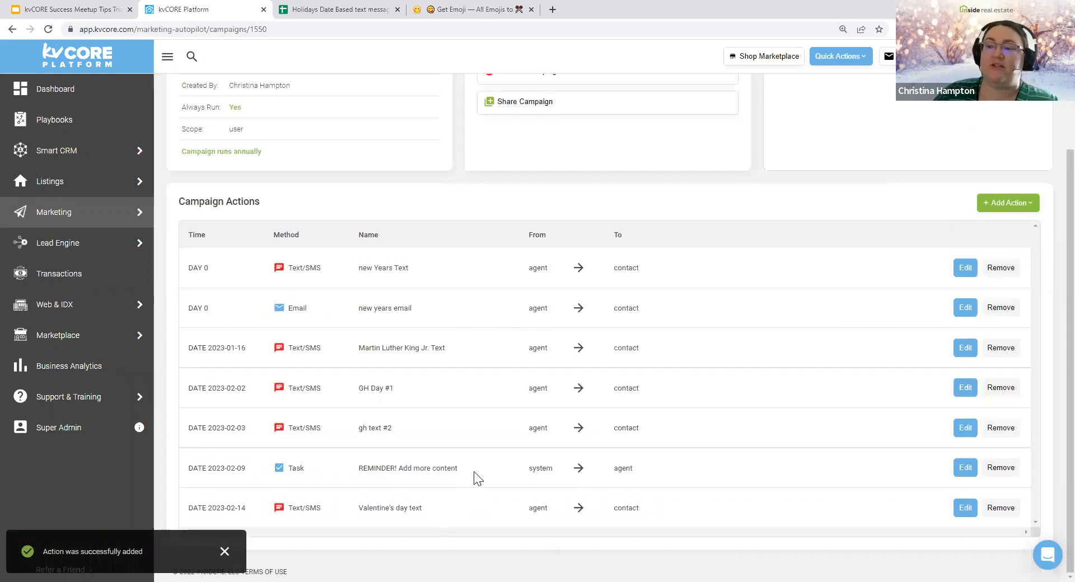
Step: Review the reminder task's name in the action list and the campaign's title in its details
{"action": "left_click_drag", "start_coordinate": [459, 470], "coordinate": [344, 468]}
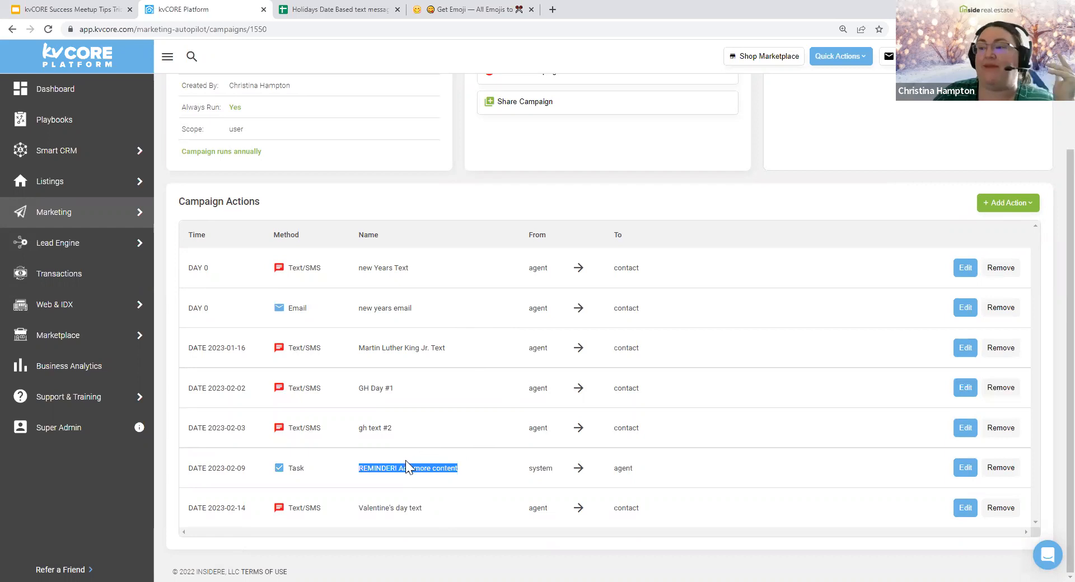
{"action": "left_click_drag", "start_coordinate": [458, 468], "coordinate": [355, 457]}
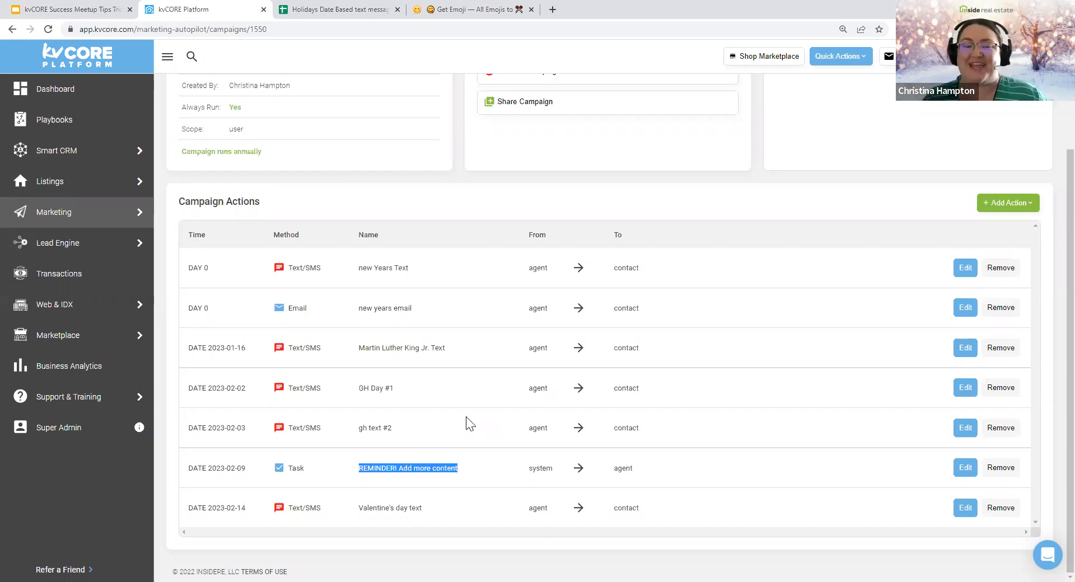
{"action": "left_click", "coordinate": [481, 474]}
{"action": "left_click_drag", "start_coordinate": [457, 469], "coordinate": [358, 469]}
{"action": "double_click", "coordinate": [369, 469]}
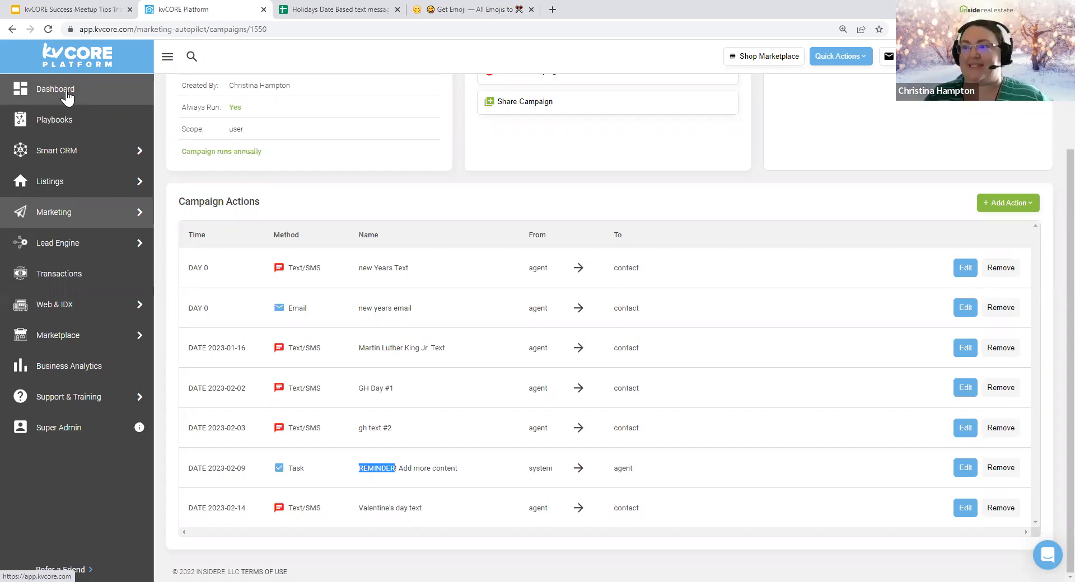
{"action": "left_click_drag", "start_coordinate": [450, 492], "coordinate": [445, 469]}
{"action": "left_click_drag", "start_coordinate": [447, 469], "coordinate": [409, 469]}
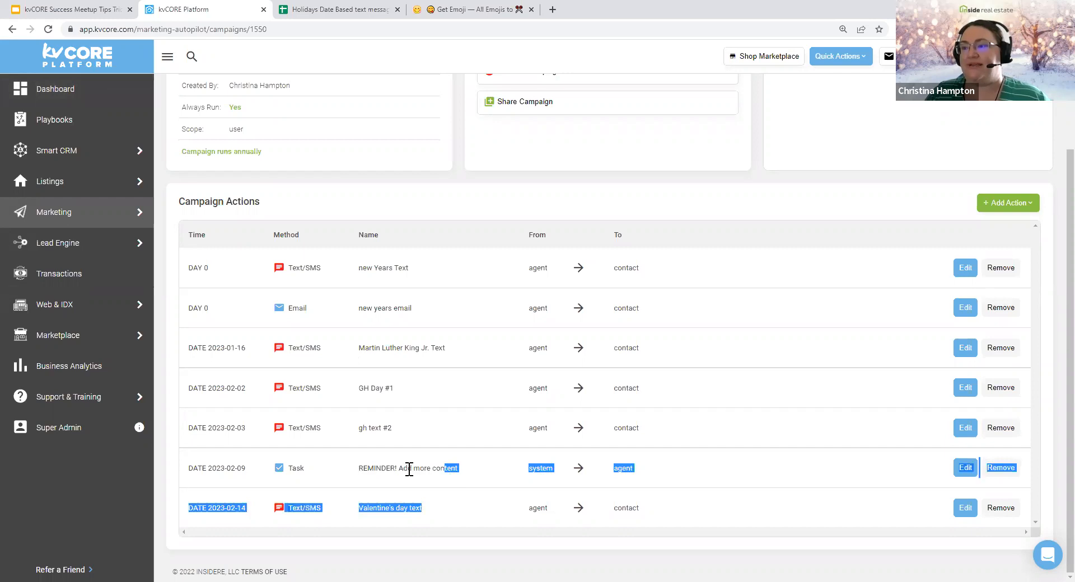
{"action": "triple_click", "coordinate": [353, 468]}
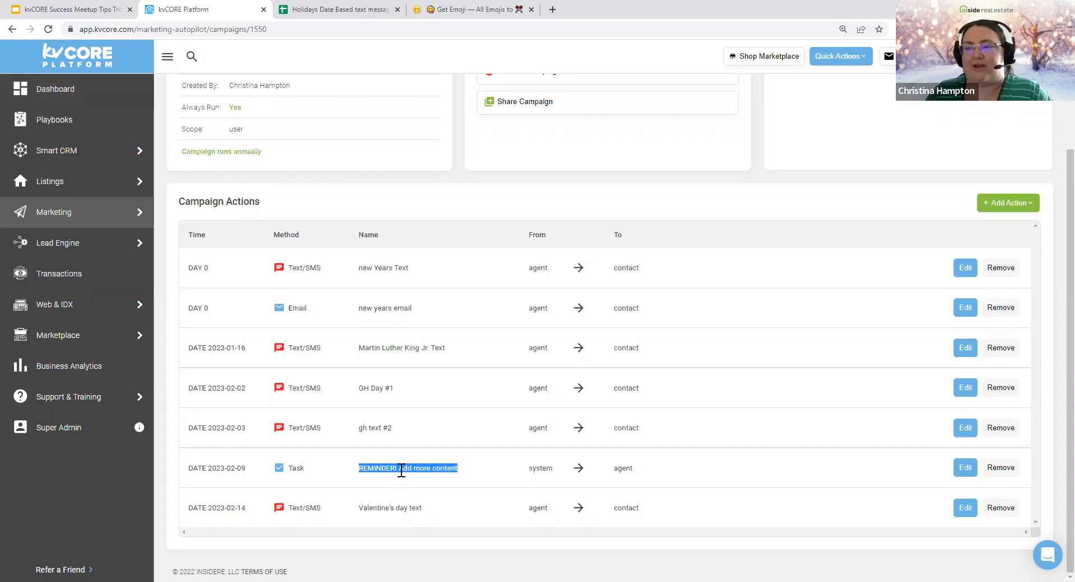
{"action": "scroll", "coordinate": [393, 410], "scroll_direction": "up", "scroll_amount": 3}
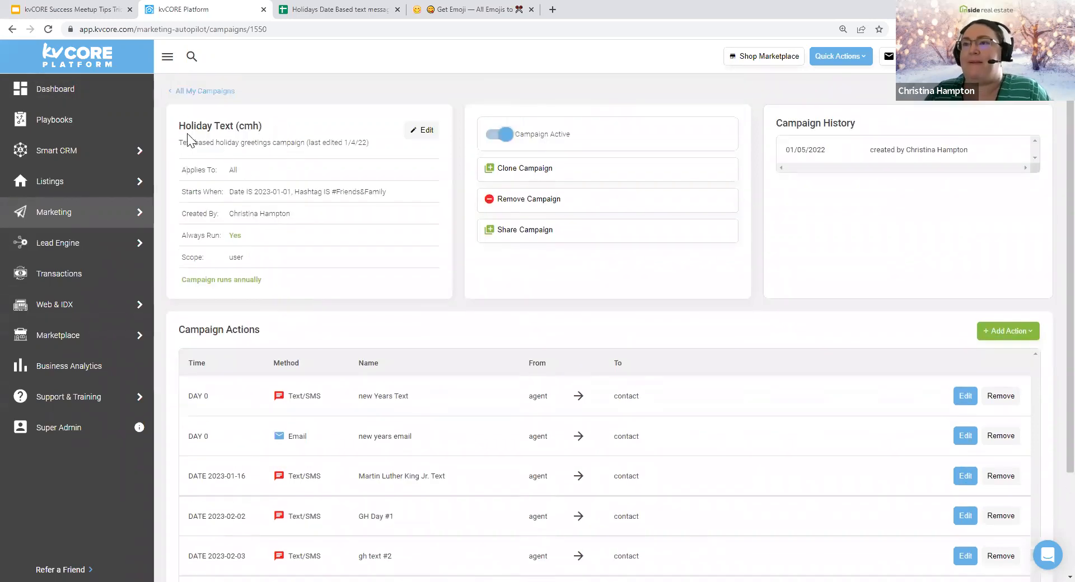
{"action": "triple_click", "coordinate": [255, 124]}
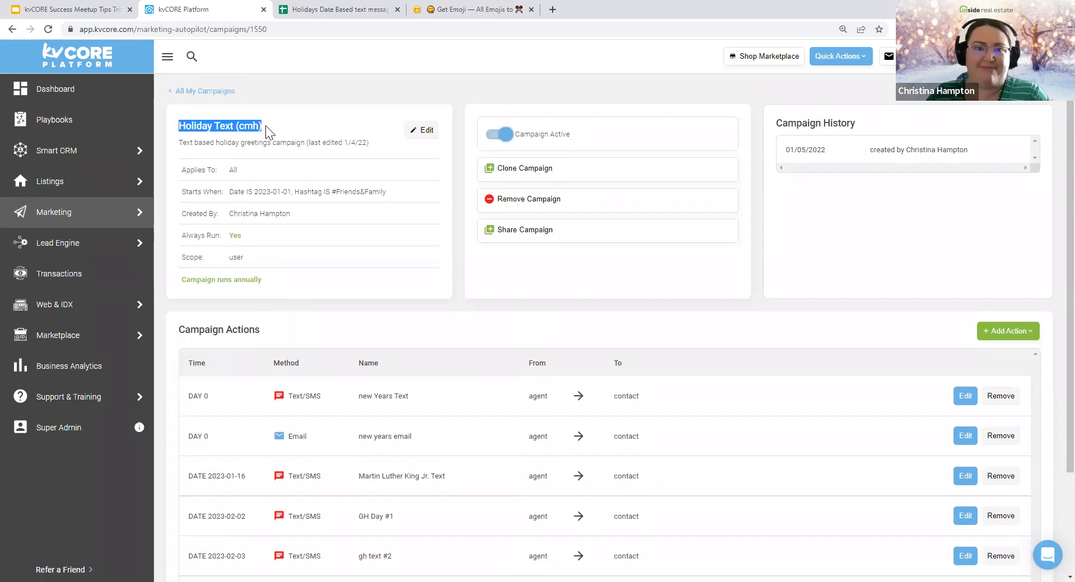
Step: Edit the reminder task's content to read "Continue adding dates to "holiday text" smart campaign"
{"action": "scroll", "coordinate": [1048, 436], "scroll_direction": "down", "scroll_amount": 3}
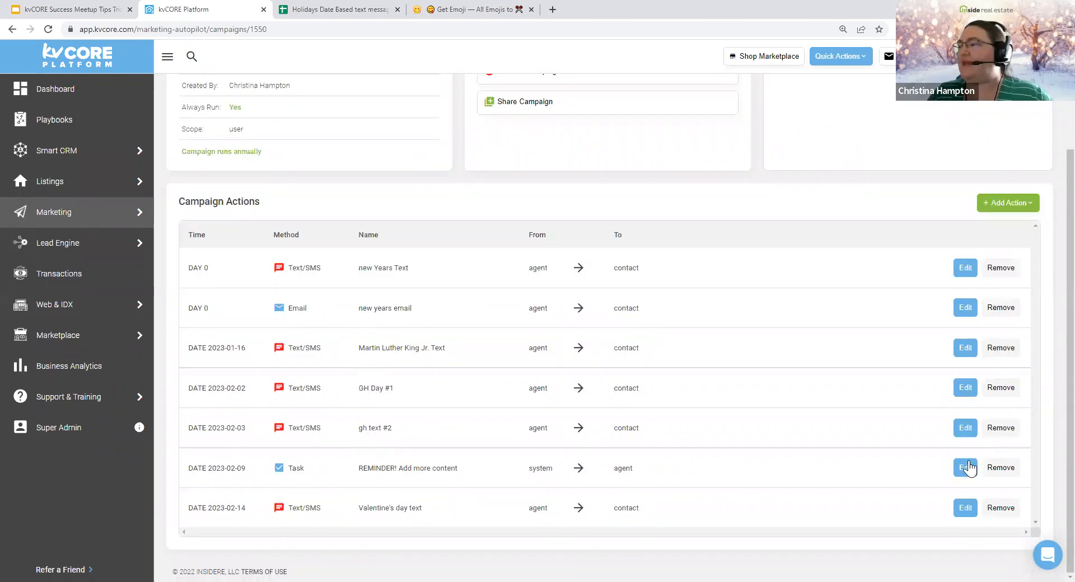
{"action": "left_click", "coordinate": [966, 469]}
{"action": "scroll", "coordinate": [728, 466], "scroll_direction": "down", "scroll_amount": 4}
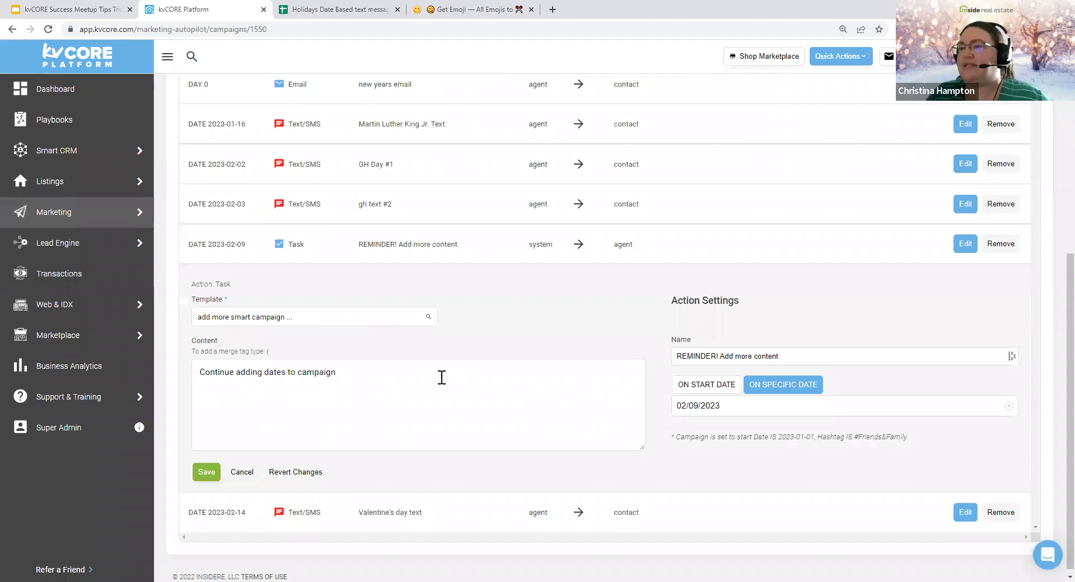
{"action": "left_click_drag", "start_coordinate": [211, 372], "coordinate": [258, 371]}
{"action": "left_click", "coordinate": [355, 374]}
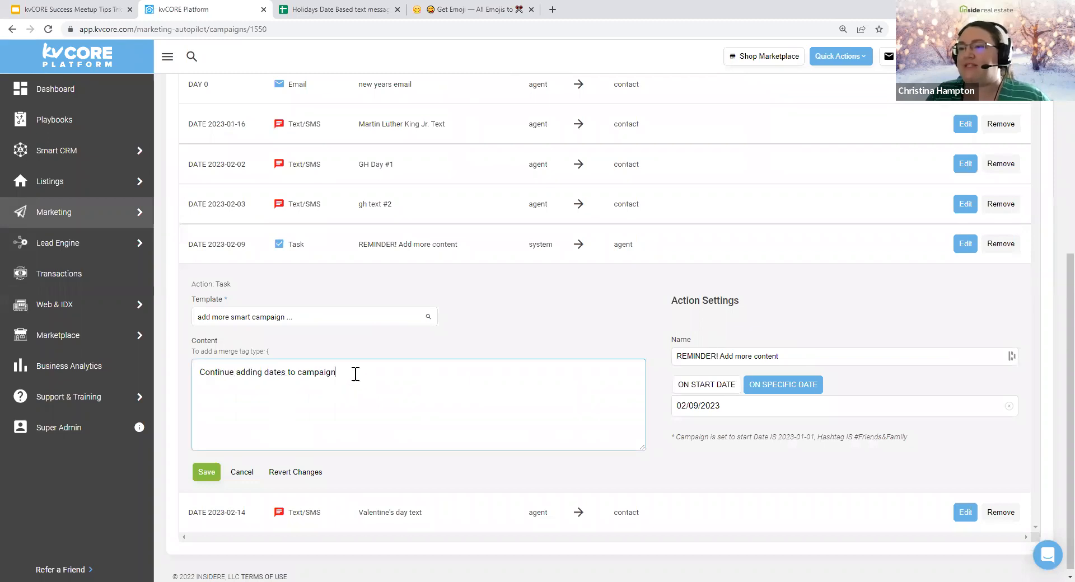
{"action": "left_click", "coordinate": [296, 372]}
{"action": "type", "text": "\"holiday text\""}
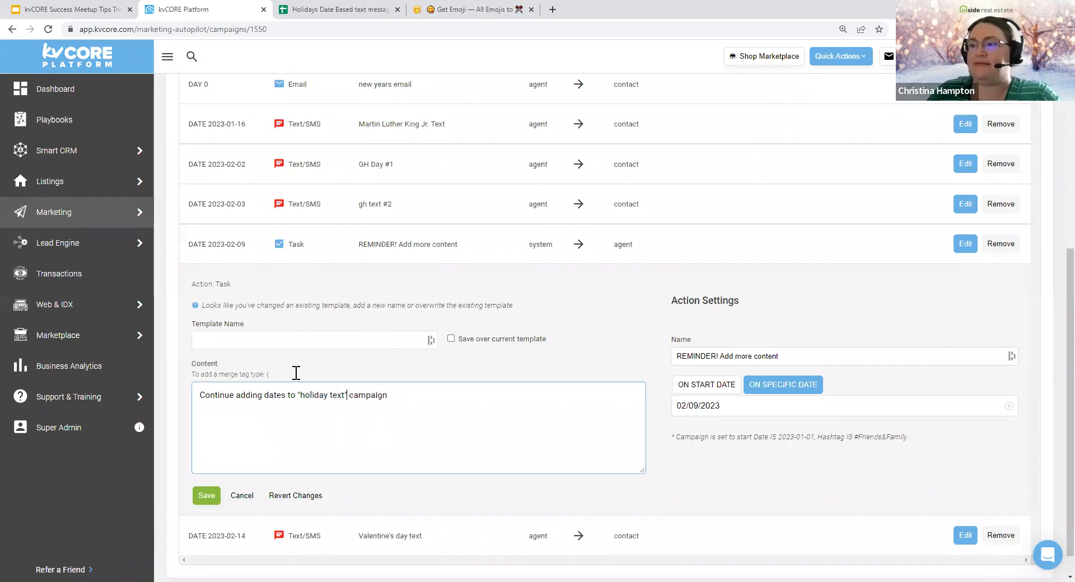
{"action": "type", "text": " smart cam"}
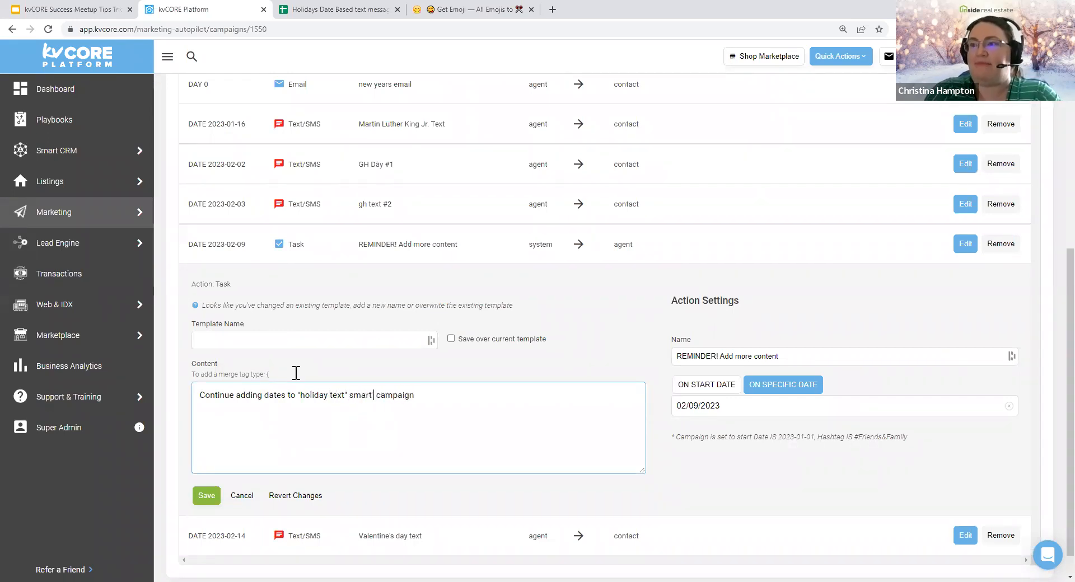
{"action": "key", "text": "BackSpace"}
{"action": "key", "text": "BackSpace"}
{"action": "key", "text": "BackSpace"}
{"action": "key", "text": "BackSpace"}
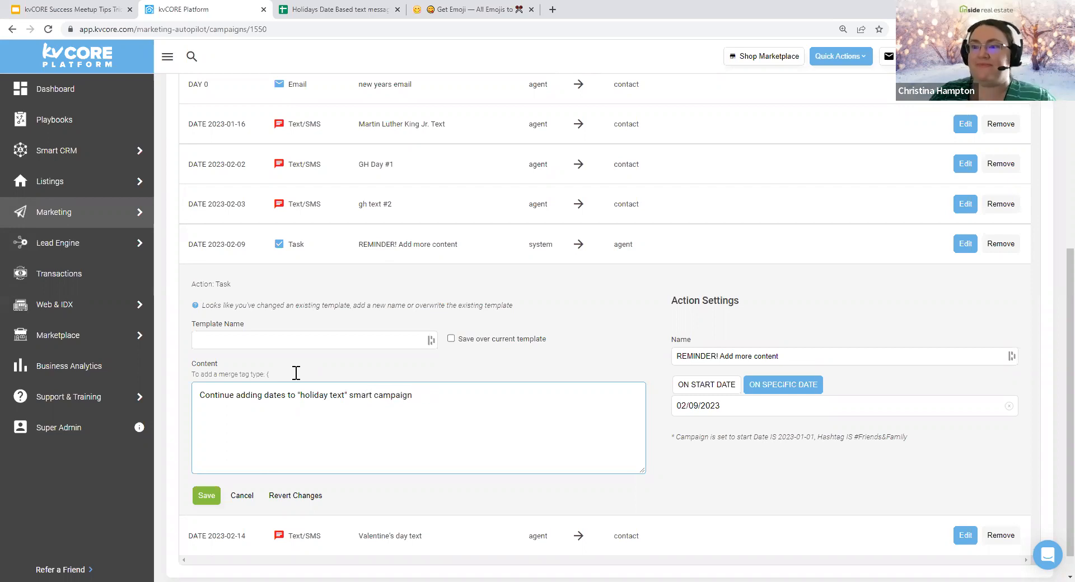
Step: Name the changed task template "reminder template" and save the updated reminder action
{"action": "left_click", "coordinate": [207, 496]}
{"action": "left_click", "coordinate": [359, 342]}
{"action": "type", "text": "reminder template"}
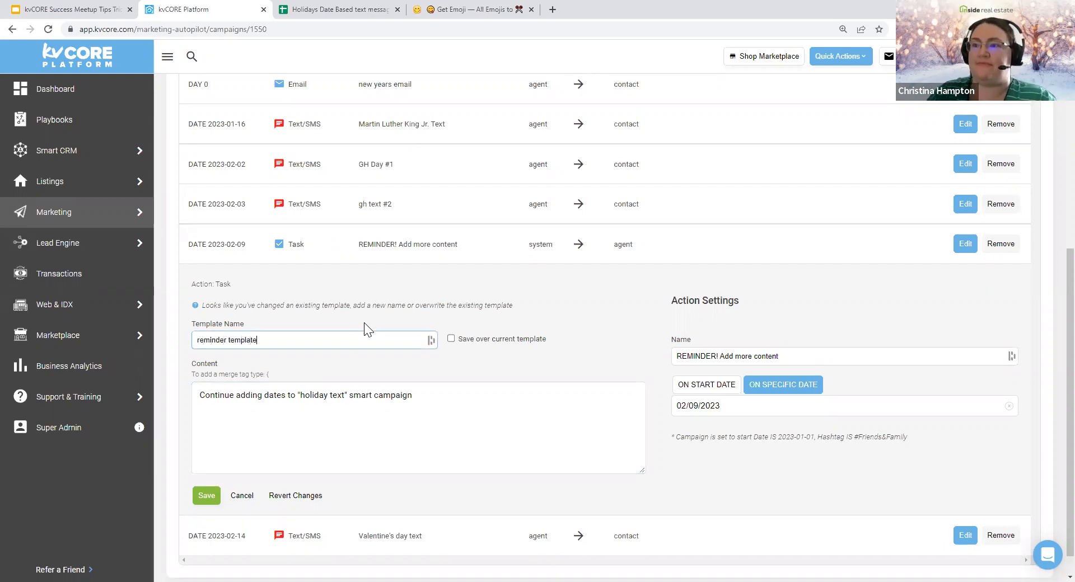
{"action": "left_click", "coordinate": [196, 501]}
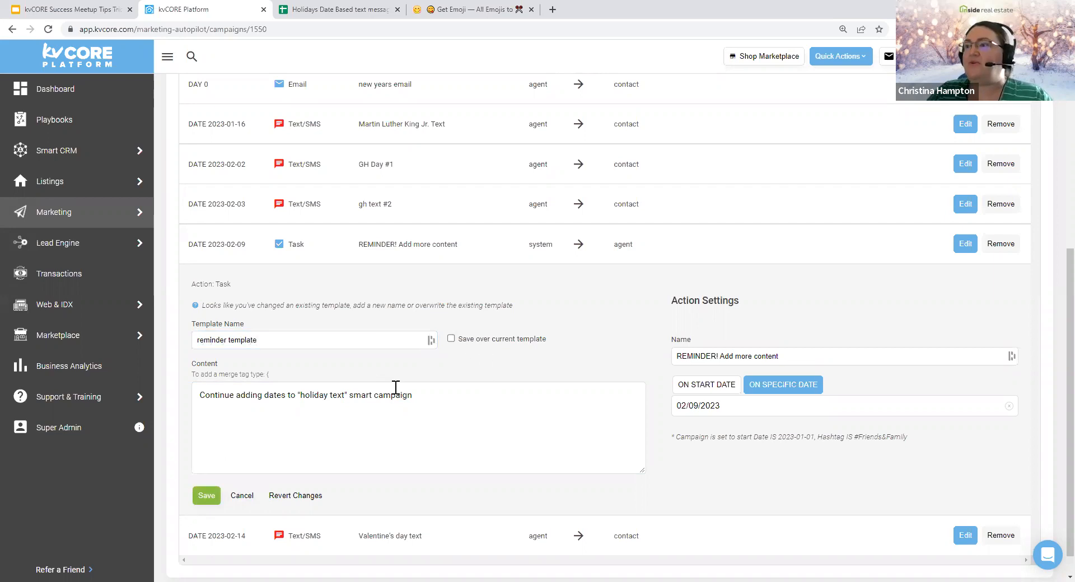
{"action": "left_click", "coordinate": [205, 496]}
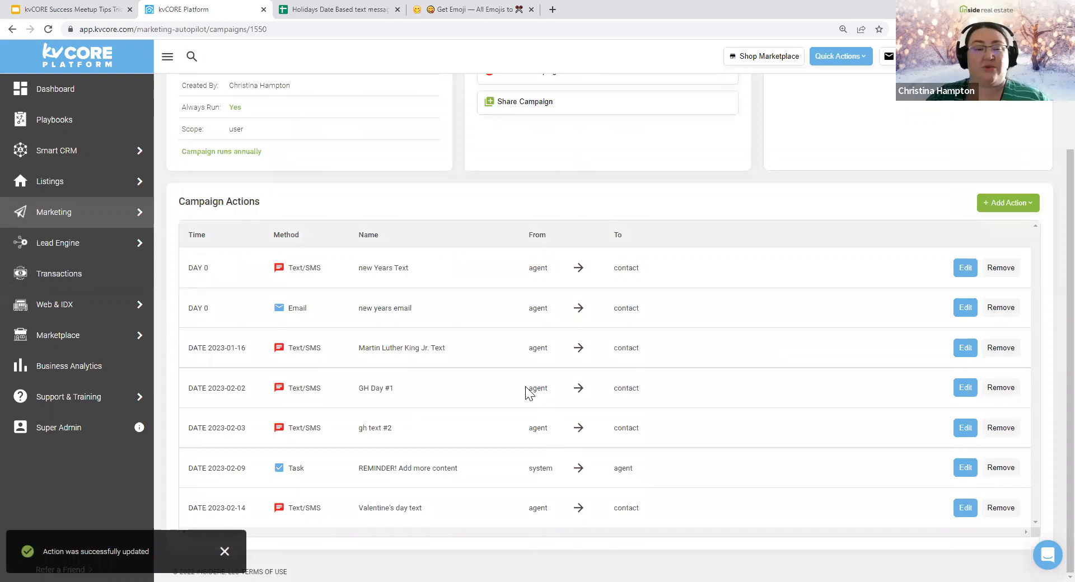
Step: View the "Holidays Date Based text messages" spreadsheet and return to kvCORE to check whether the campaign repeats annually
{"action": "left_click", "coordinate": [344, 17]}
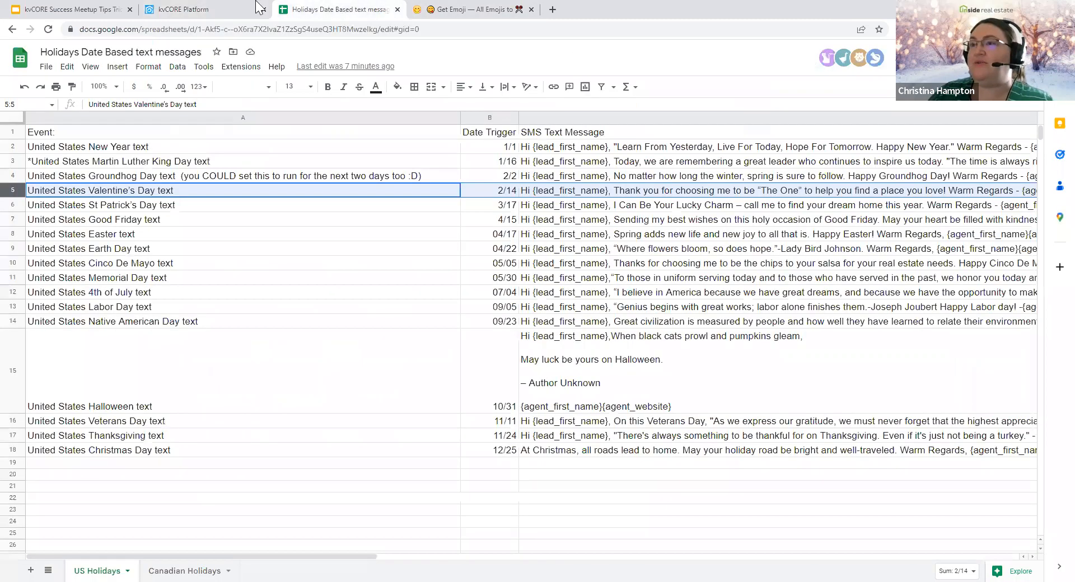
{"action": "left_click", "coordinate": [210, 12]}
{"action": "left_click_drag", "start_coordinate": [286, 154], "coordinate": [181, 150]}
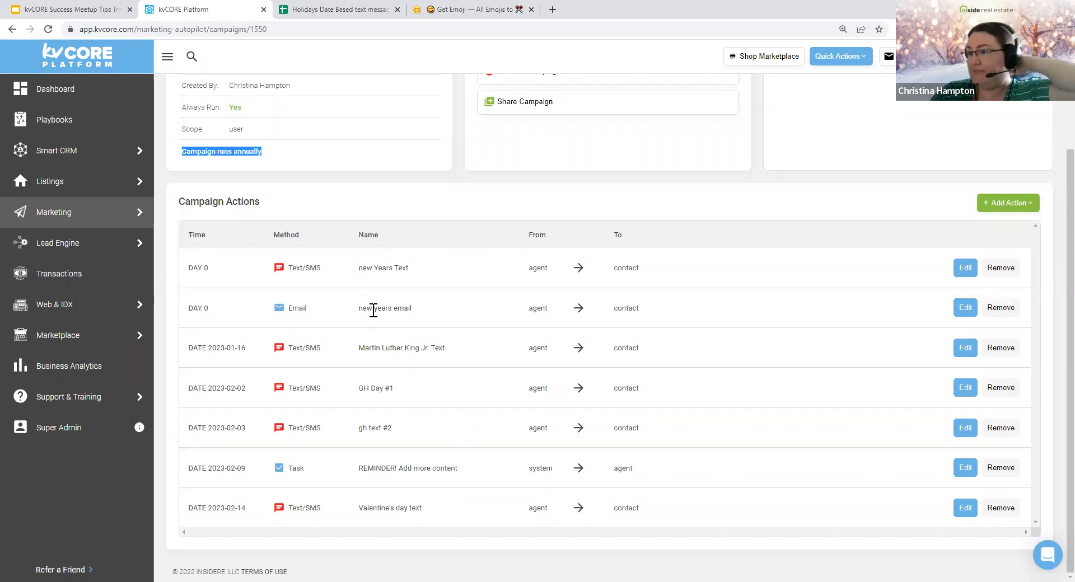
{"action": "triple_click", "coordinate": [422, 309]}
{"action": "left_click", "coordinate": [965, 308]}
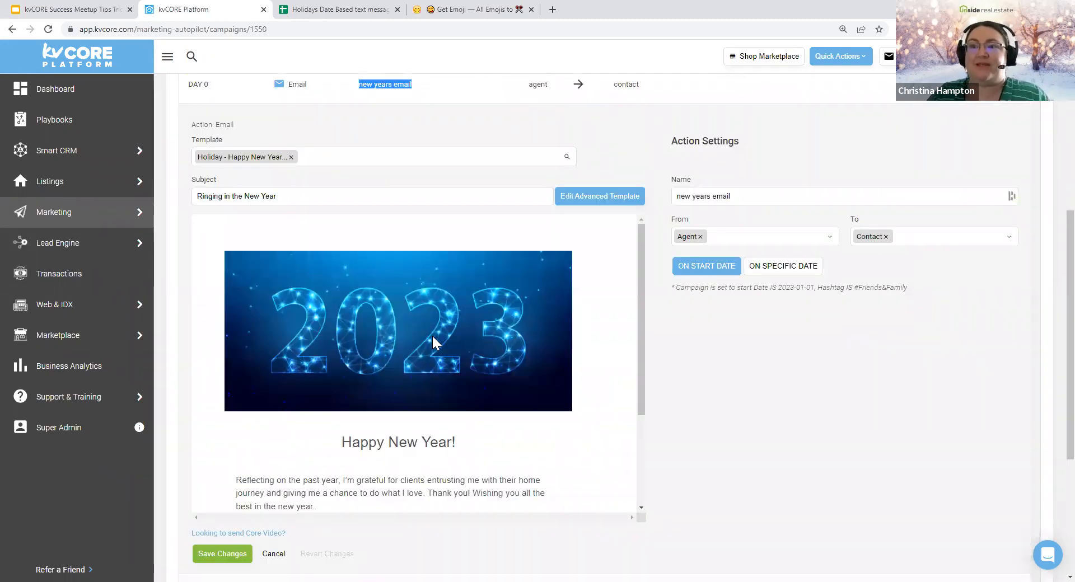
{"action": "left_click", "coordinate": [274, 554]}
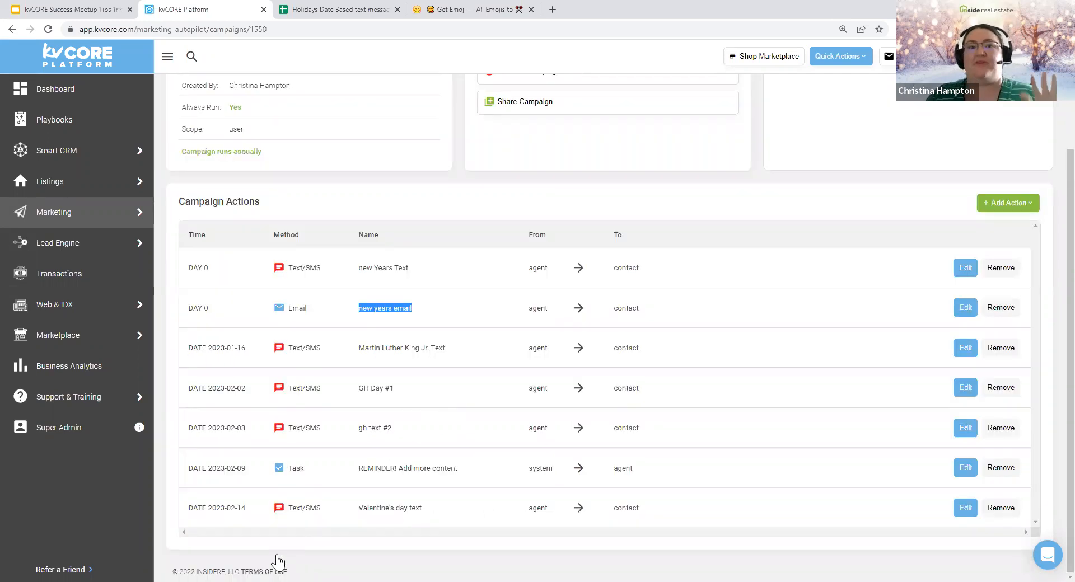
{"action": "left_click", "coordinate": [521, 212]}
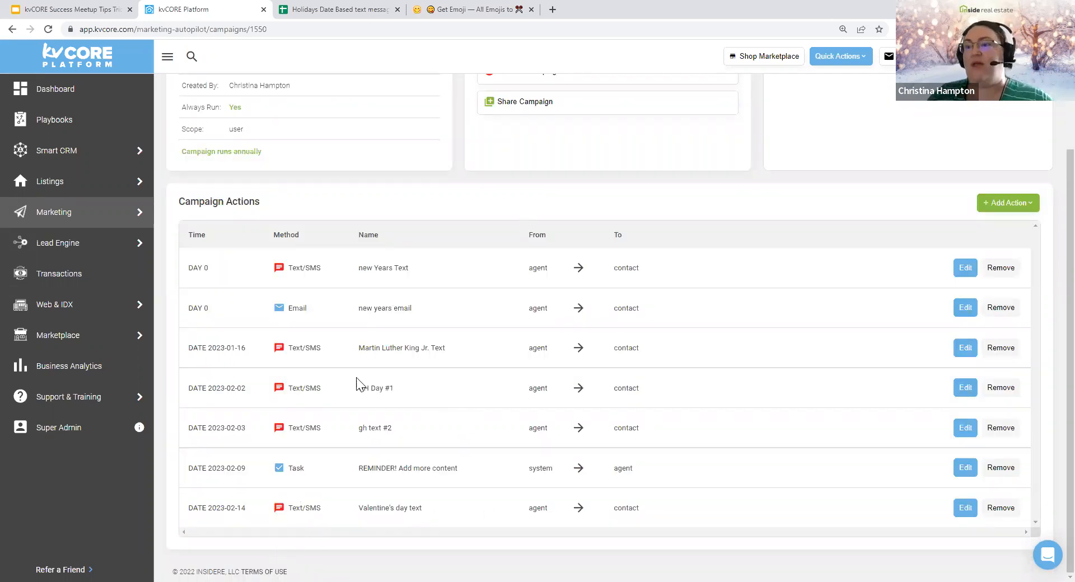
{"action": "triple_click", "coordinate": [359, 510]}
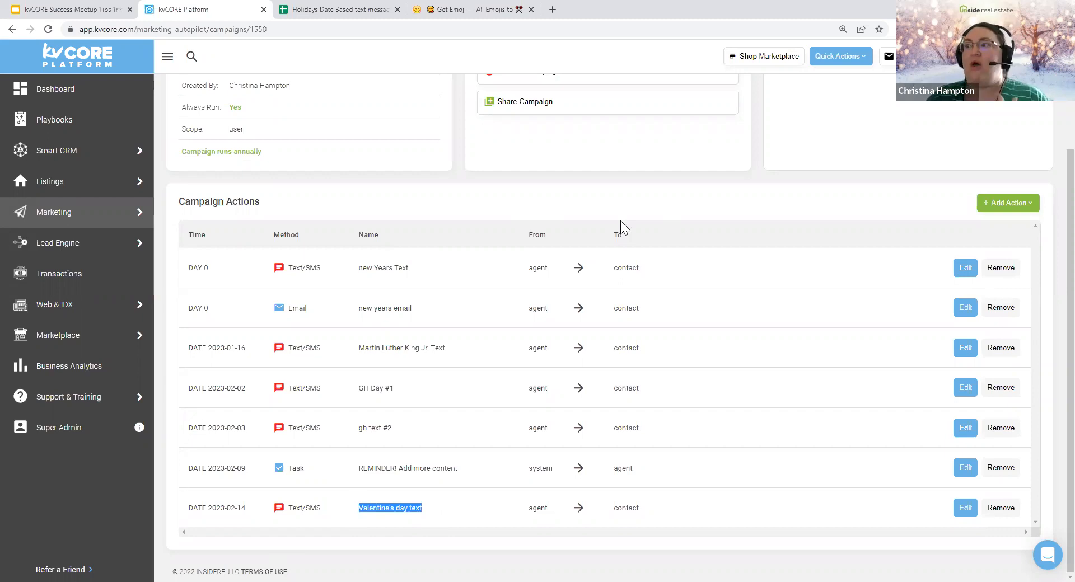
{"action": "left_click", "coordinate": [657, 206]}
{"action": "left_click_drag", "start_coordinate": [458, 469], "coordinate": [349, 475]}
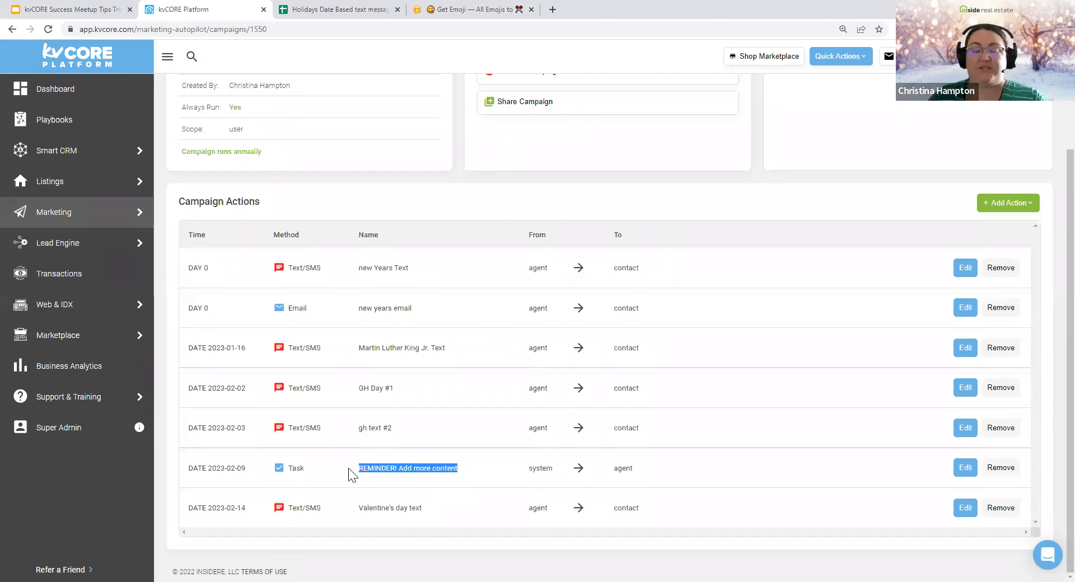
{"action": "left_click", "coordinate": [493, 465]}
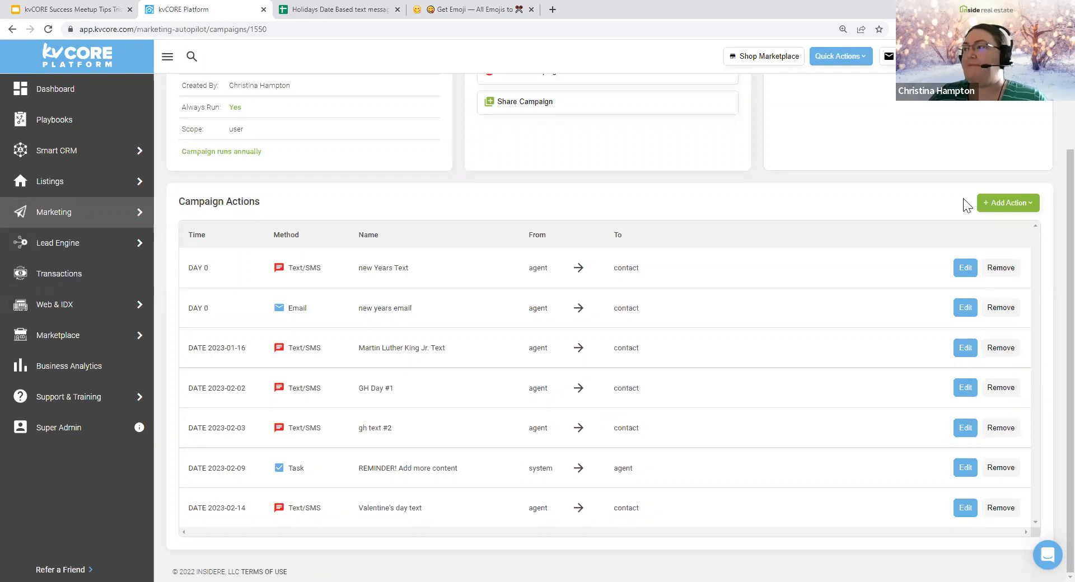
Step: Add a task action to the campaign with a new template named "Update content for the new year holiday dates cmh"
{"action": "left_click", "coordinate": [1005, 203]}
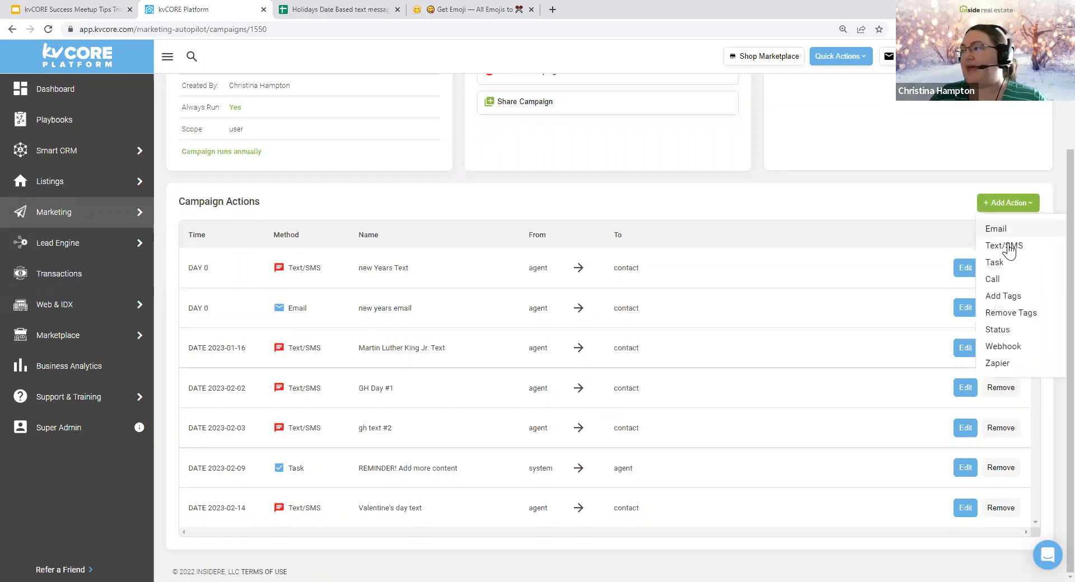
{"action": "left_click", "coordinate": [1000, 265]}
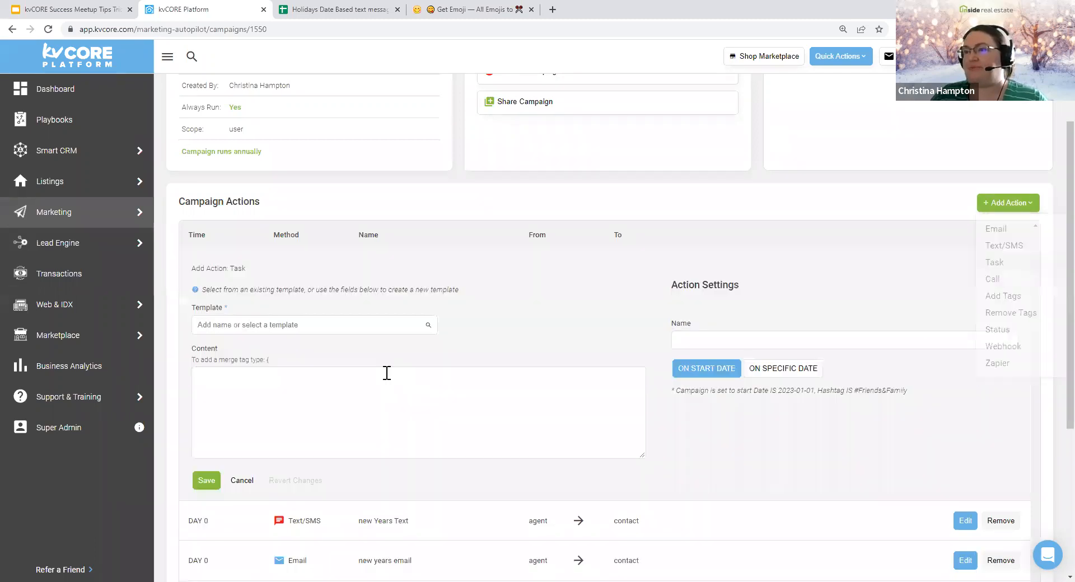
{"action": "left_click", "coordinate": [347, 324]}
{"action": "type", "text": "Up"}
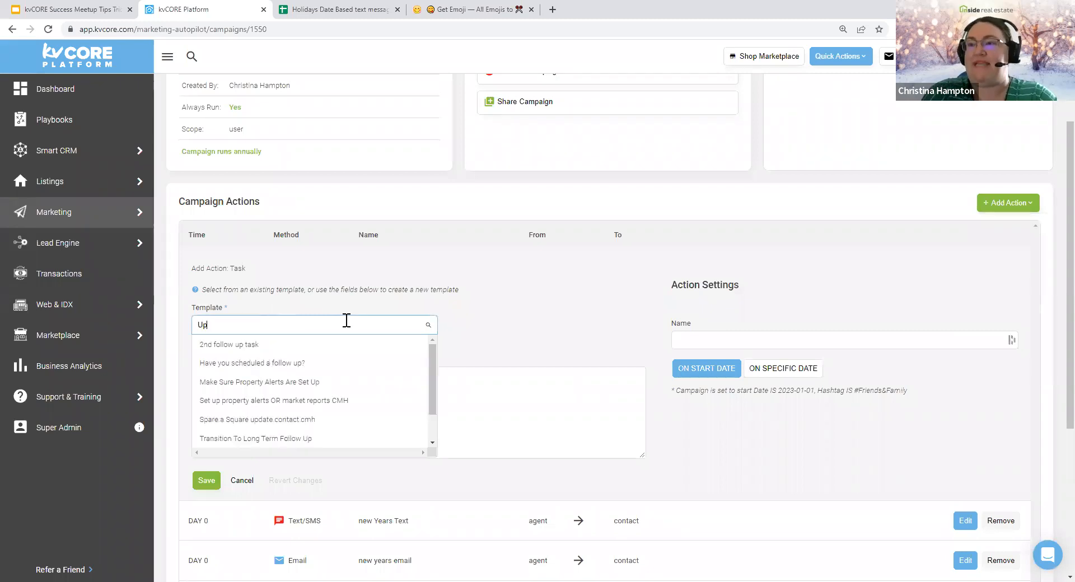
{"action": "type", "text": "date content for the new year"}
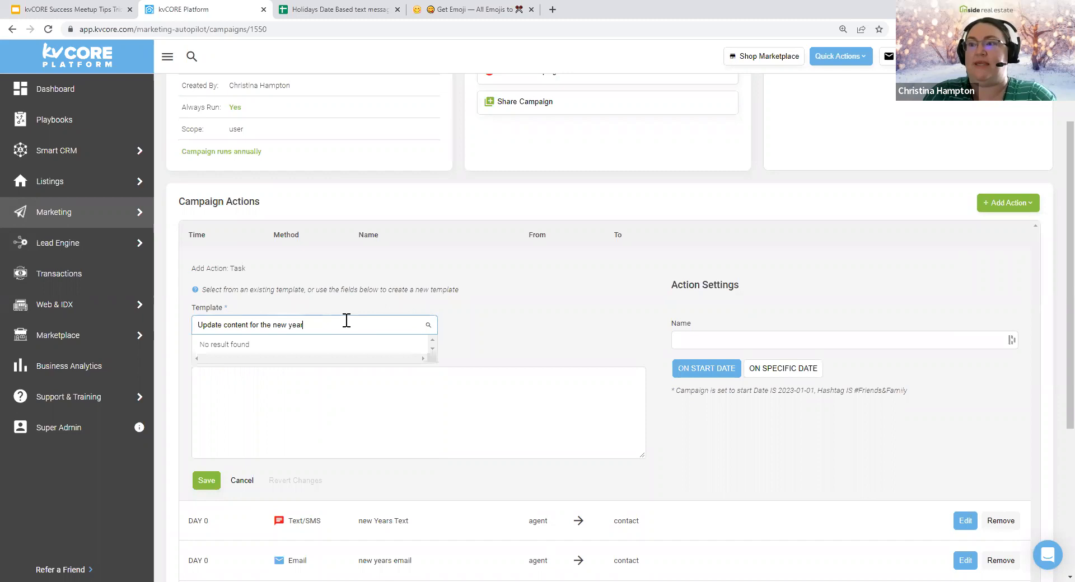
{"action": "type", "text": " holiday dates cmh"}
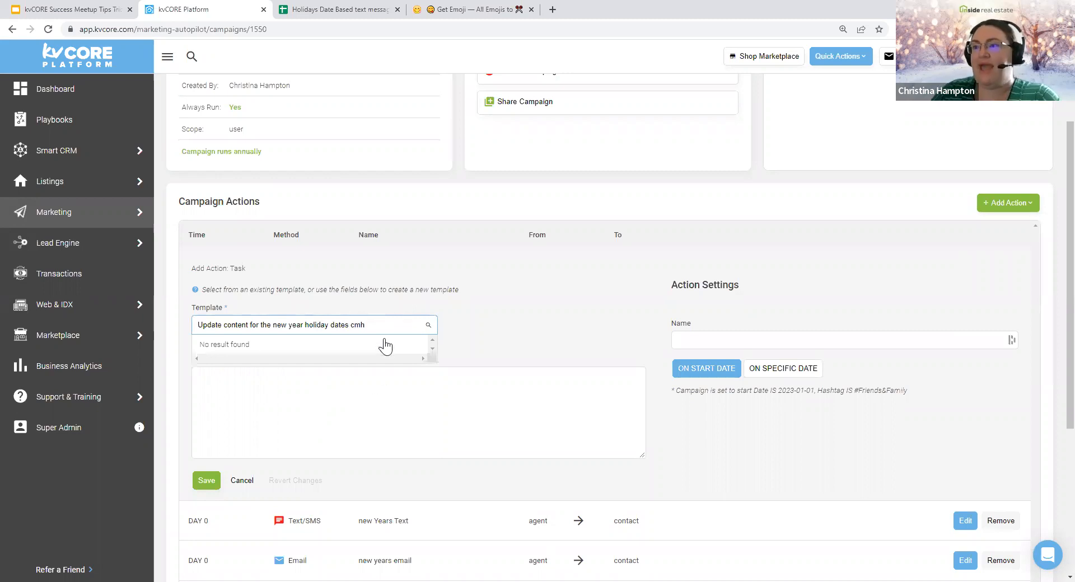
Step: Copy the template name into the task's content and name the action "reminder! update content for the new year"
{"action": "left_click_drag", "start_coordinate": [392, 327], "coordinate": [193, 325]}
{"action": "key", "text": "ctrl+c"}
{"action": "left_click", "coordinate": [294, 399]}
{"action": "key", "text": "ctrl+v"}
{"action": "left_click", "coordinate": [717, 335]}
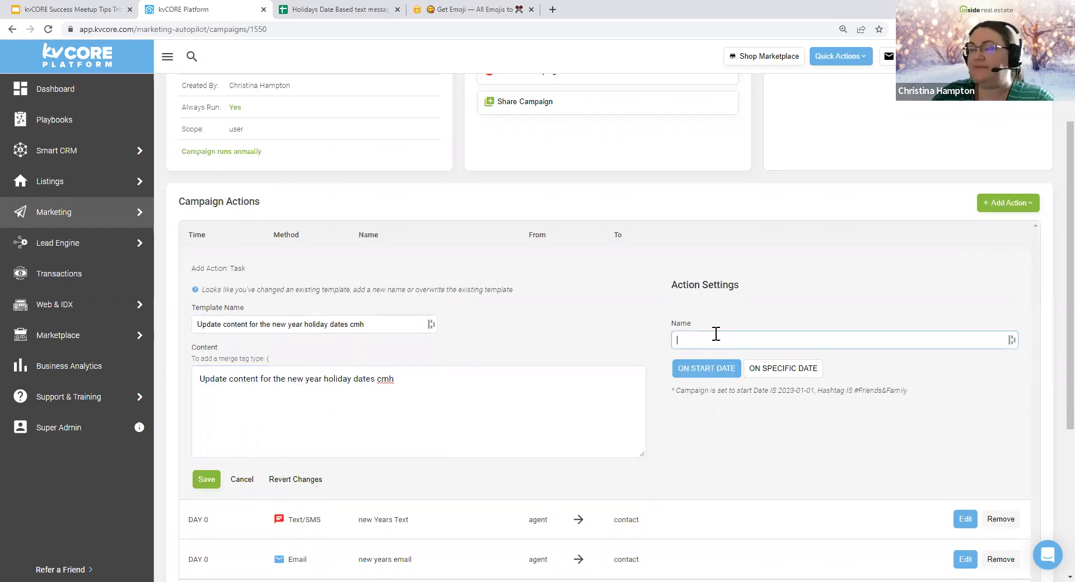
{"action": "type", "text": "reminder! update content for the new year"}
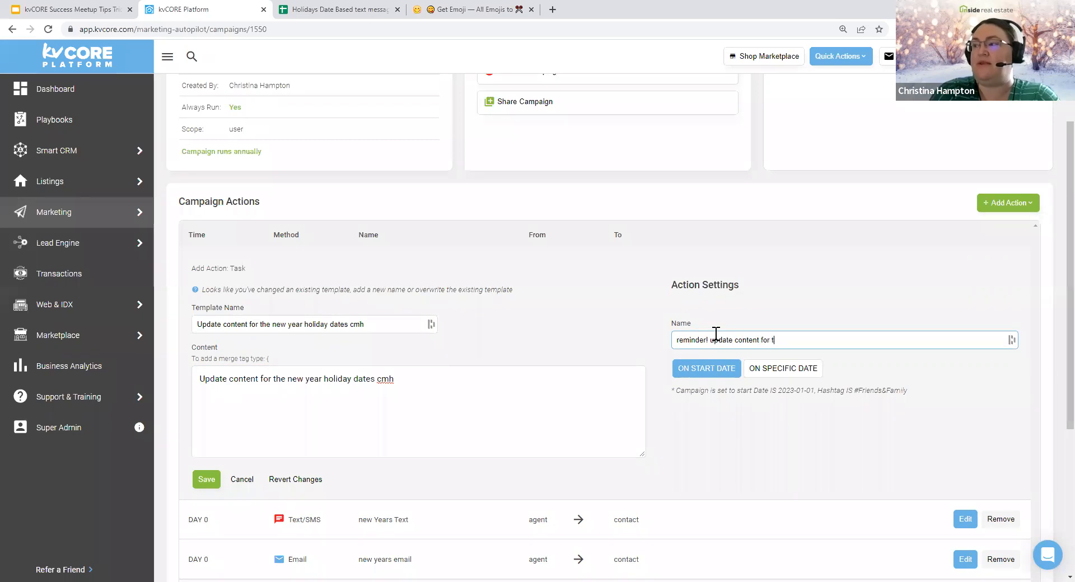
Step: Schedule the new reminder task on the specific date 12/01/2023 and save the action
{"action": "left_click", "coordinate": [784, 370]}
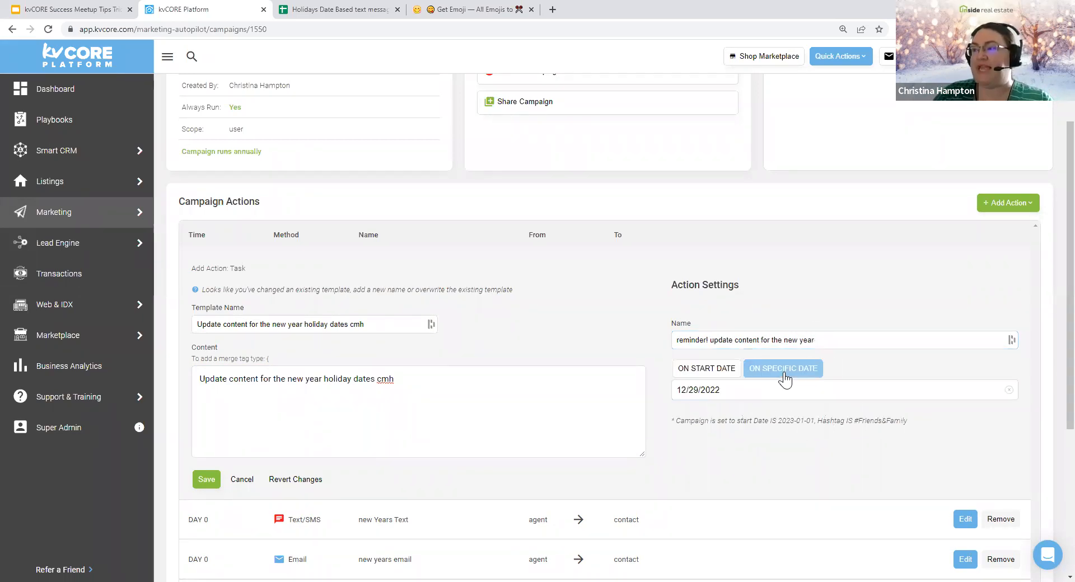
{"action": "left_click", "coordinate": [775, 395]}
{"action": "left_click", "coordinate": [811, 420]}
{"action": "left_click", "coordinate": [810, 419]}
{"action": "left_click", "coordinate": [810, 420]}
{"action": "left_click", "coordinate": [810, 419]}
{"action": "left_click", "coordinate": [810, 419]}
{"action": "left_click", "coordinate": [810, 419]}
{"action": "left_click", "coordinate": [810, 420]}
{"action": "left_click", "coordinate": [810, 419]}
{"action": "left_click", "coordinate": [810, 420]}
{"action": "left_click", "coordinate": [810, 420]}
{"action": "left_click", "coordinate": [810, 419]}
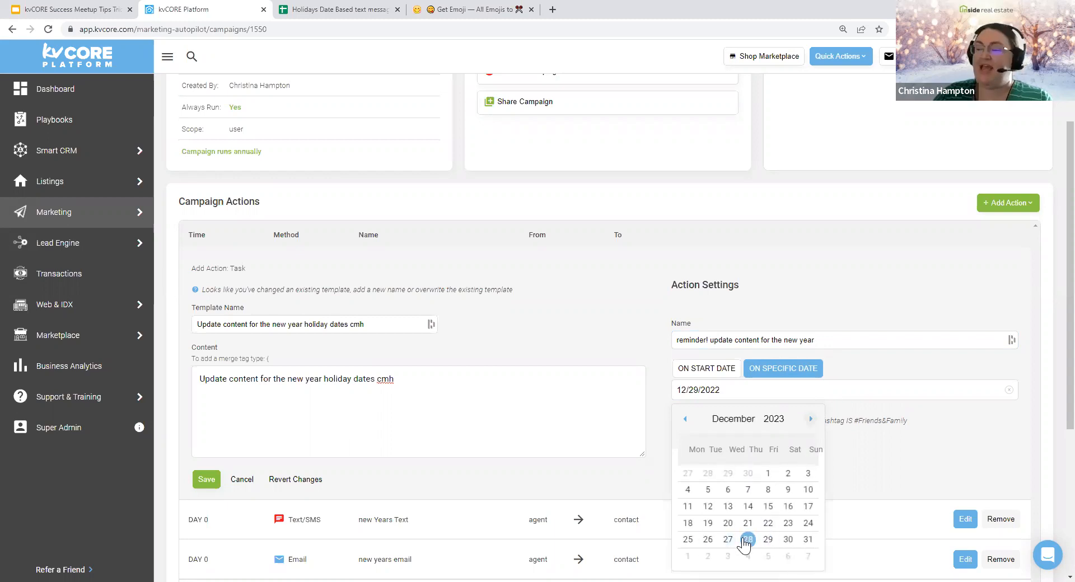
{"action": "left_click", "coordinate": [768, 475]}
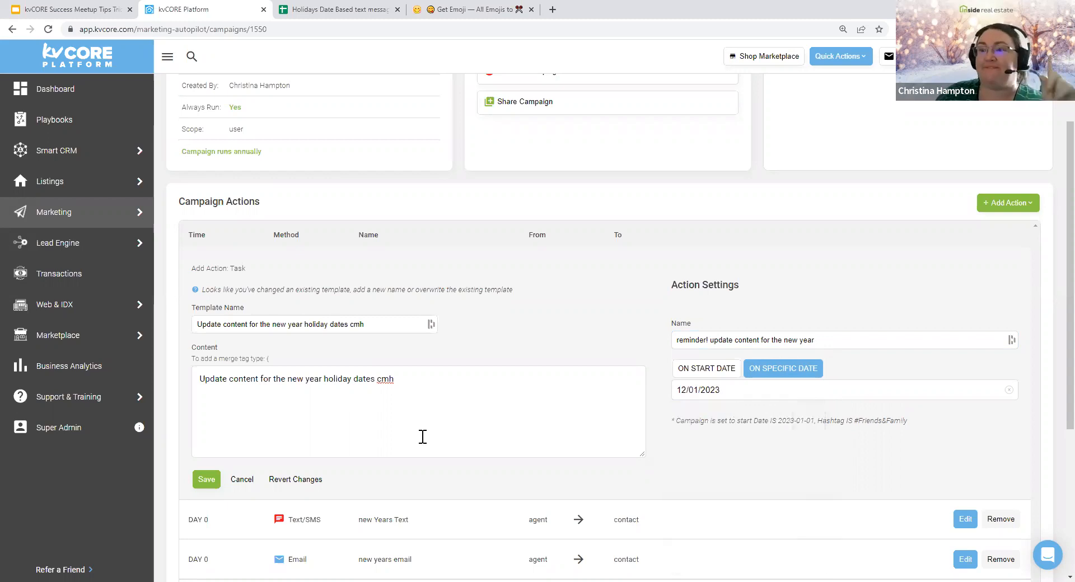
{"action": "left_click", "coordinate": [205, 478]}
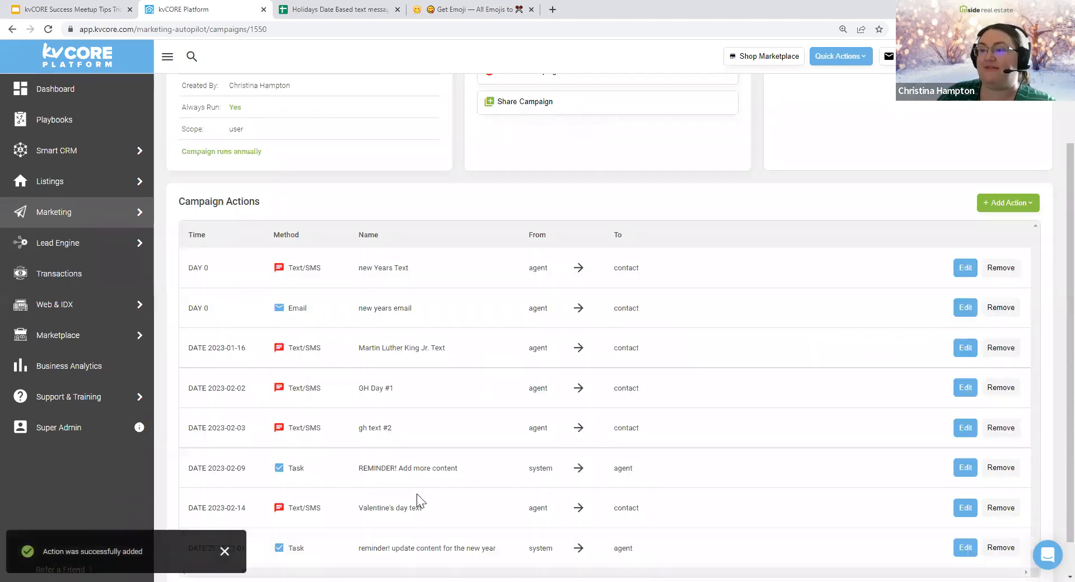
{"action": "scroll", "coordinate": [448, 506], "scroll_direction": "down", "scroll_amount": 1}
{"action": "left_click_drag", "start_coordinate": [507, 514], "coordinate": [478, 544]}
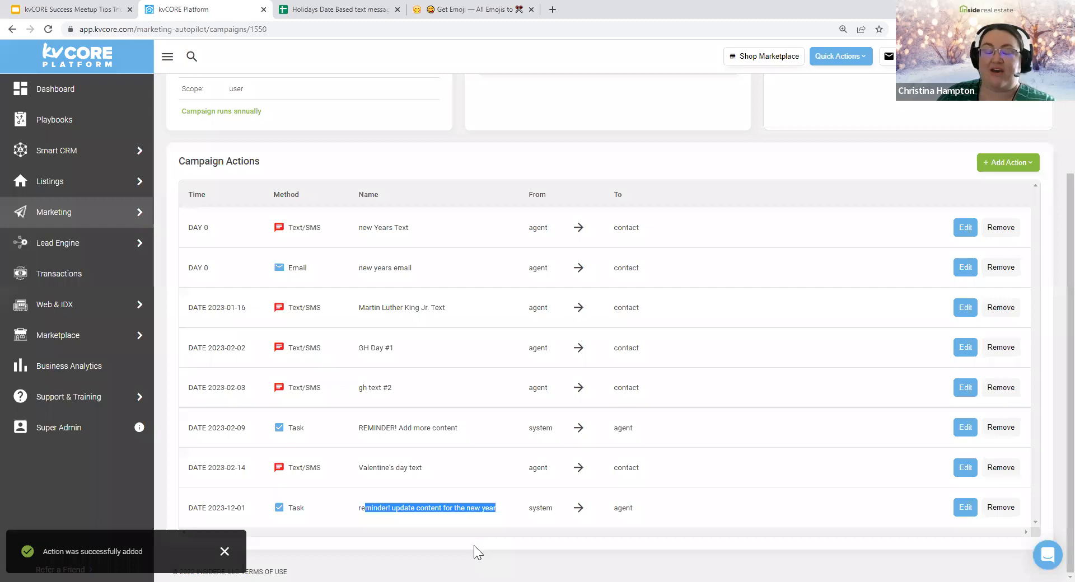
{"action": "left_click", "coordinate": [467, 545]}
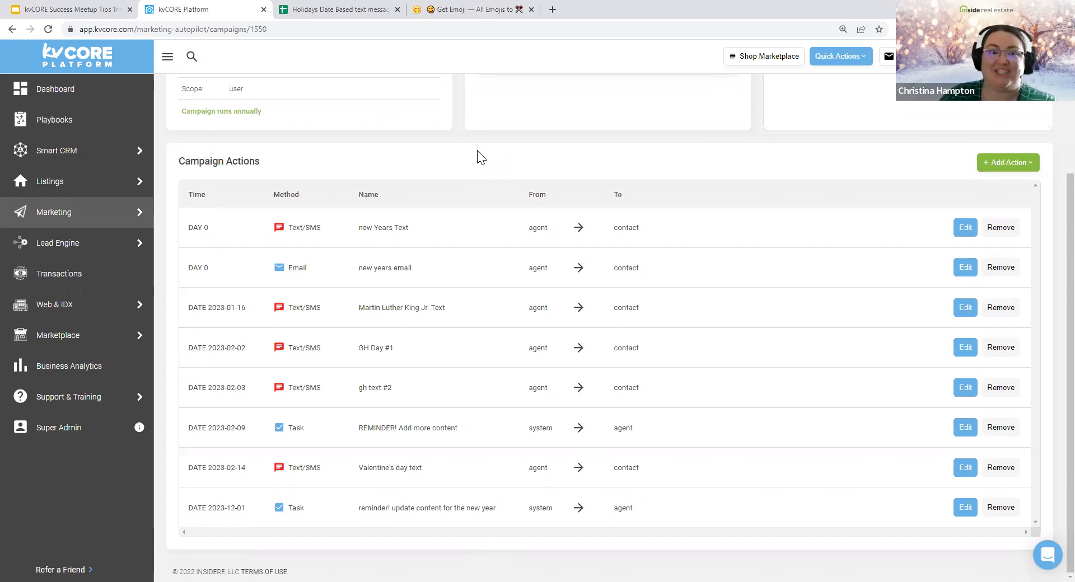
Step: Open the "new years email" action for editing and bring up its template in the advanced editor
{"action": "triple_click", "coordinate": [430, 274]}
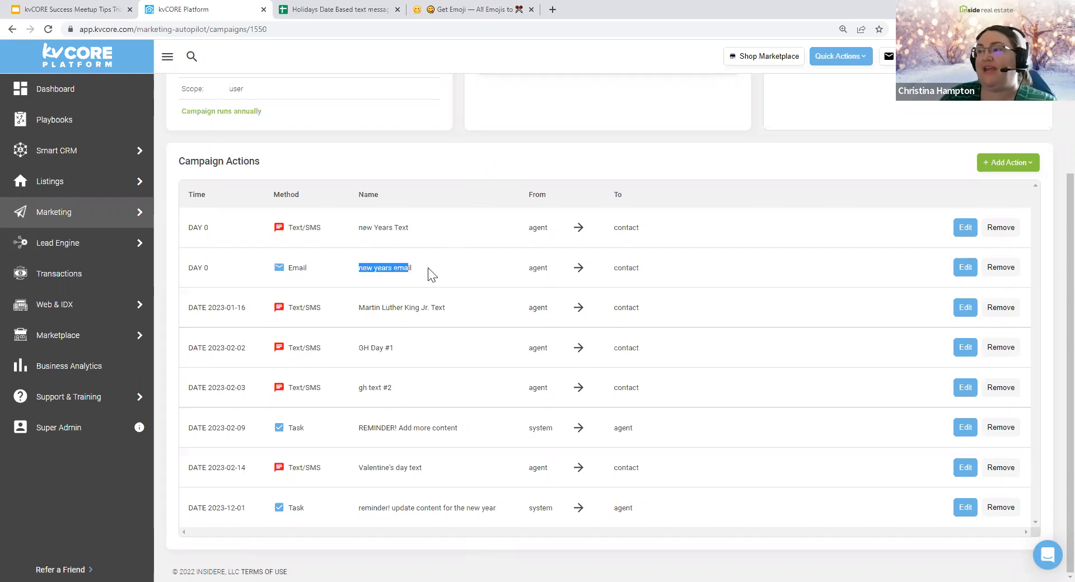
{"action": "left_click", "coordinate": [962, 268]}
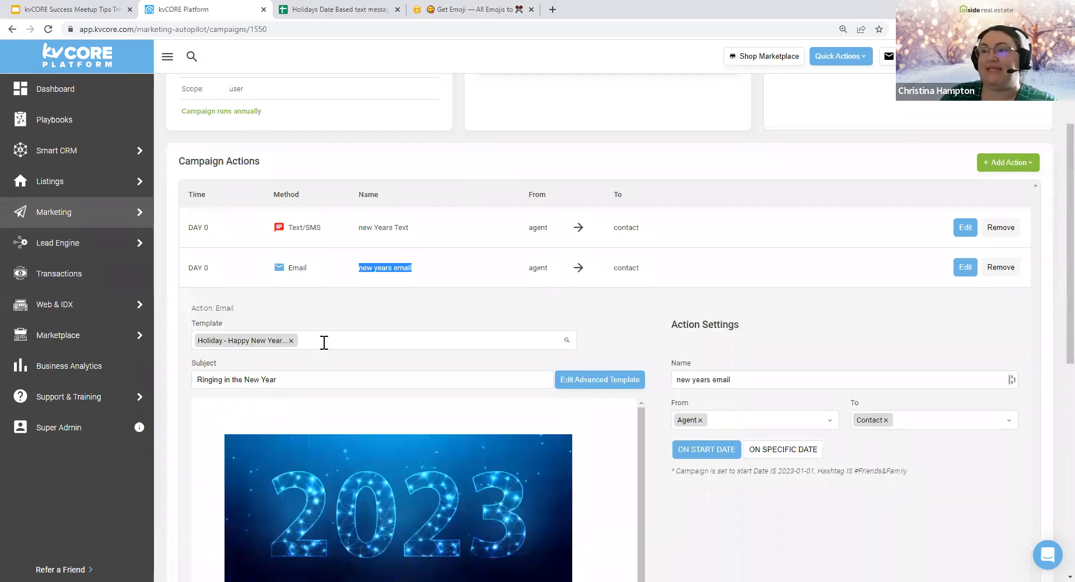
{"action": "left_click", "coordinate": [327, 340]}
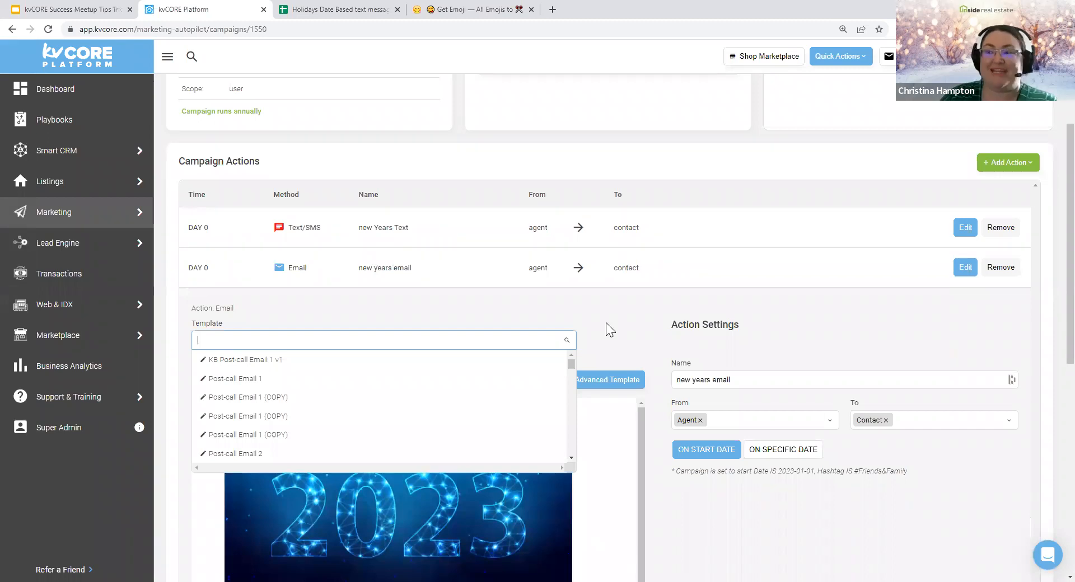
{"action": "left_click", "coordinate": [376, 479]}
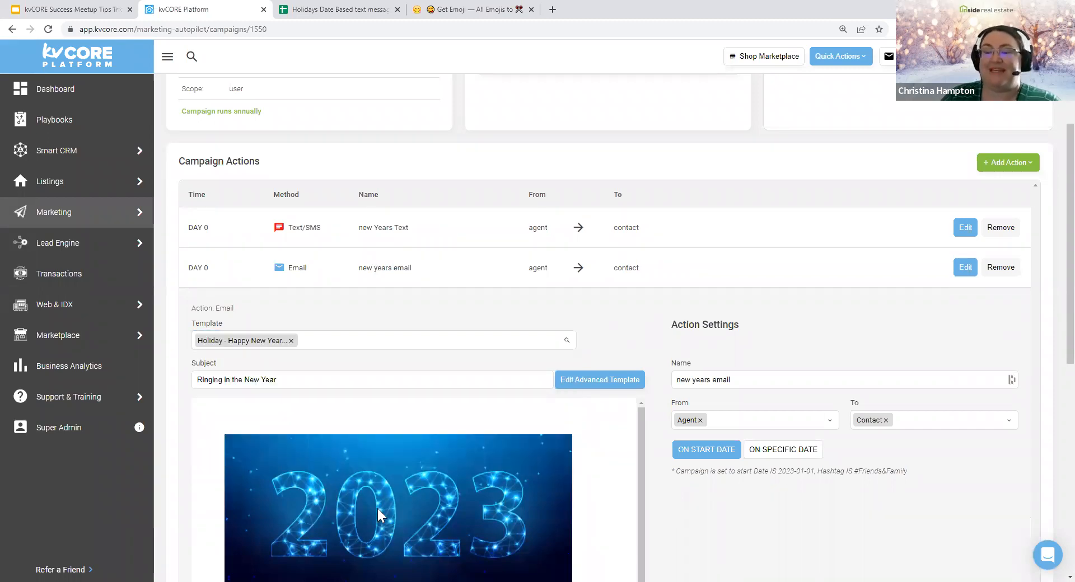
{"action": "scroll", "coordinate": [456, 321], "scroll_direction": "down", "scroll_amount": 3}
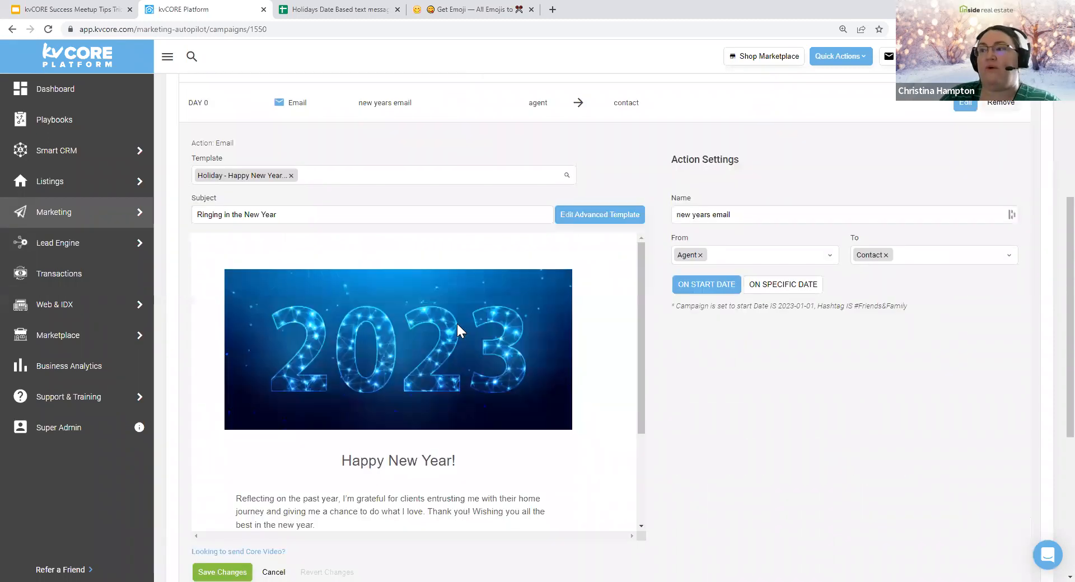
{"action": "left_click", "coordinate": [610, 213]}
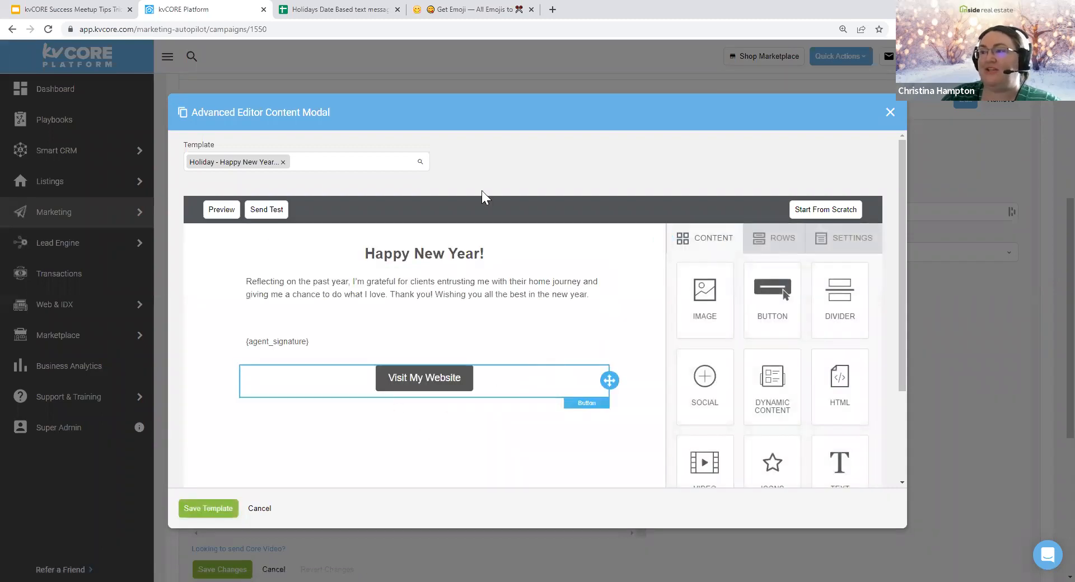
Step: Start replacing the email's 2023 header image and search the free photos for "2024"
{"action": "left_click", "coordinate": [420, 313]}
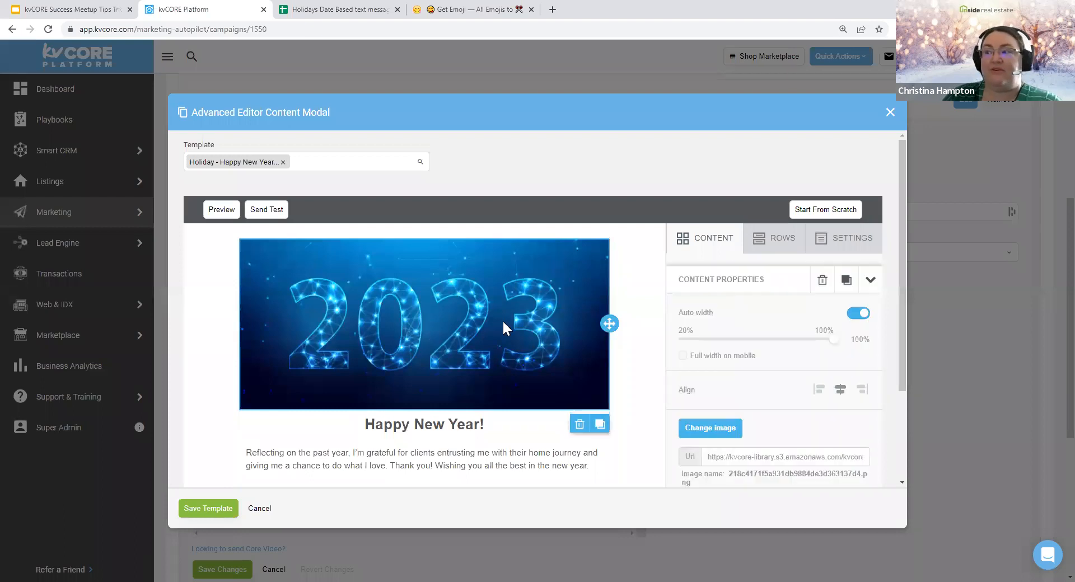
{"action": "scroll", "coordinate": [814, 387], "scroll_direction": "down", "scroll_amount": 3}
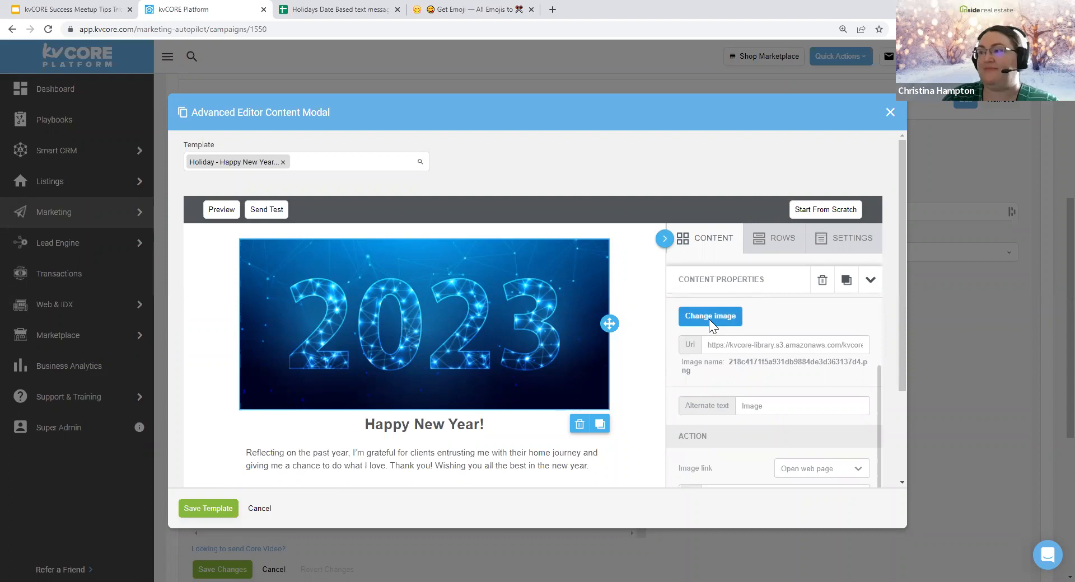
{"action": "left_click", "coordinate": [709, 317]}
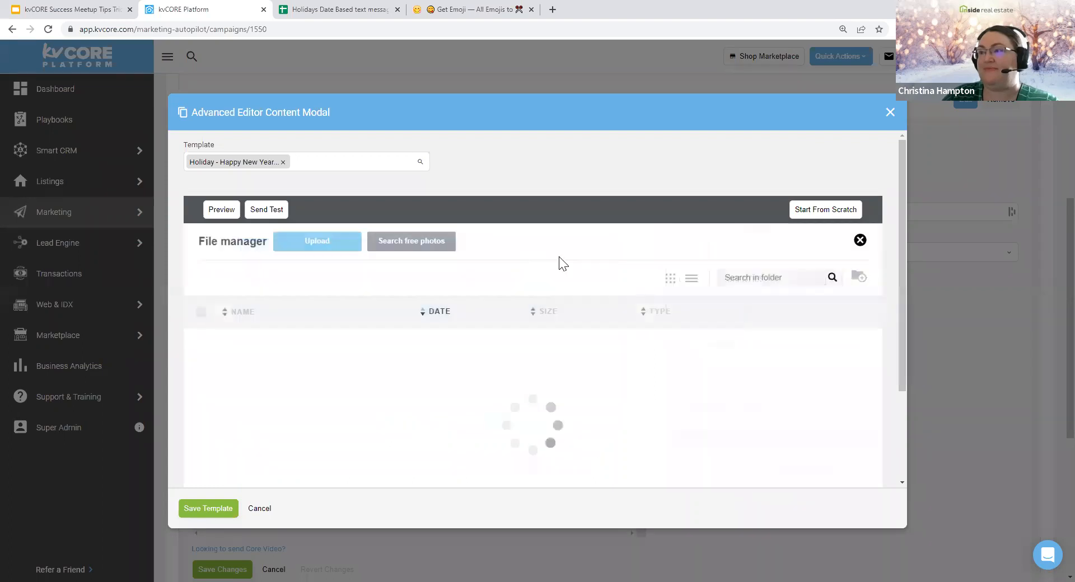
{"action": "left_click", "coordinate": [412, 244]}
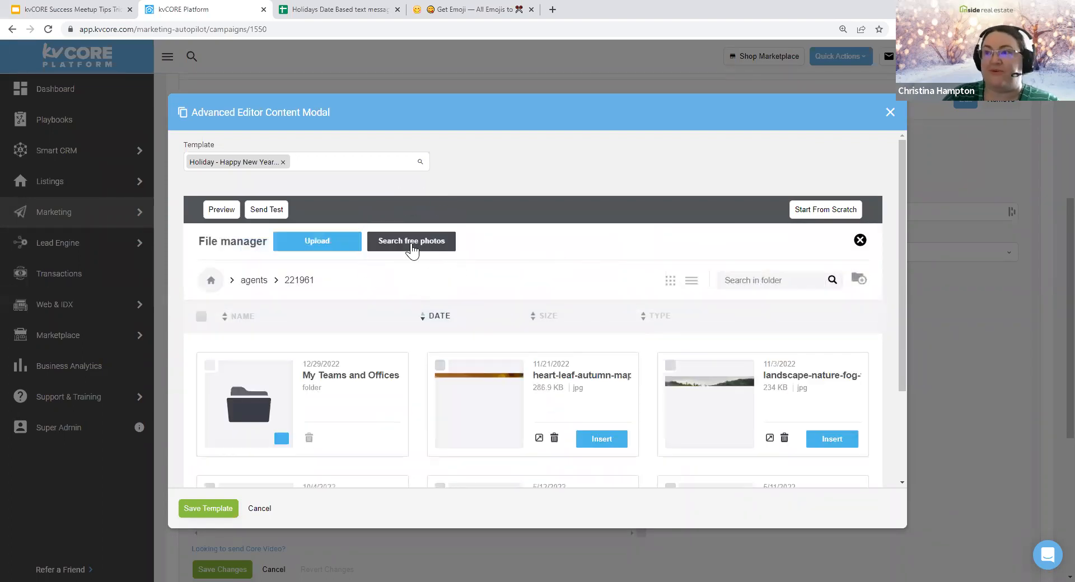
{"action": "left_click", "coordinate": [413, 241]}
{"action": "left_click", "coordinate": [514, 410]}
{"action": "type", "text": "2024,"}
{"action": "key", "text": "Return"}
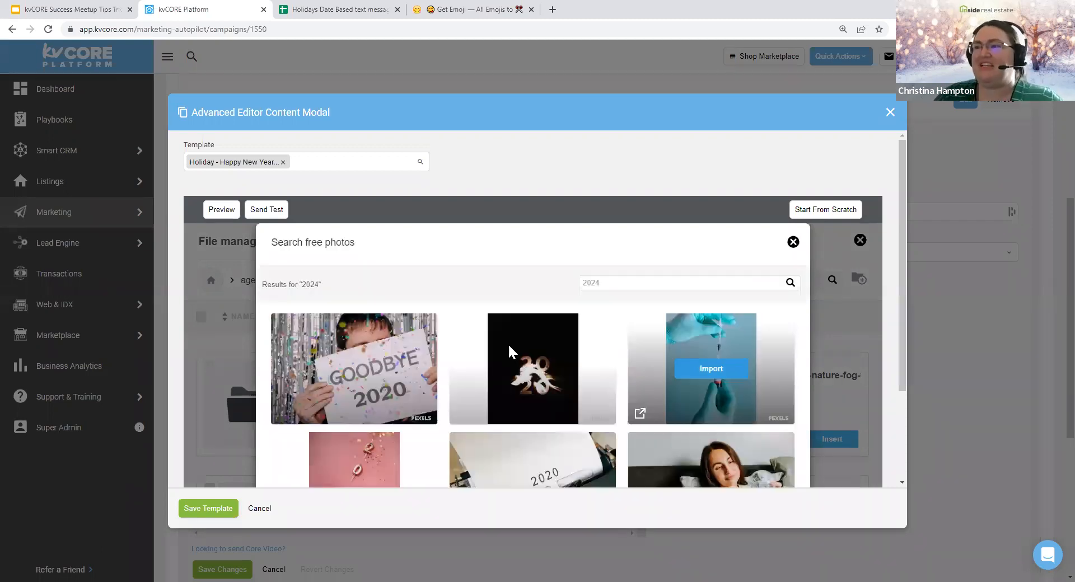
Step: Import the free photo of the burning 2020 numerals, insert it as the email's header image, and save the template
{"action": "scroll", "coordinate": [619, 323], "scroll_direction": "down", "scroll_amount": 2}
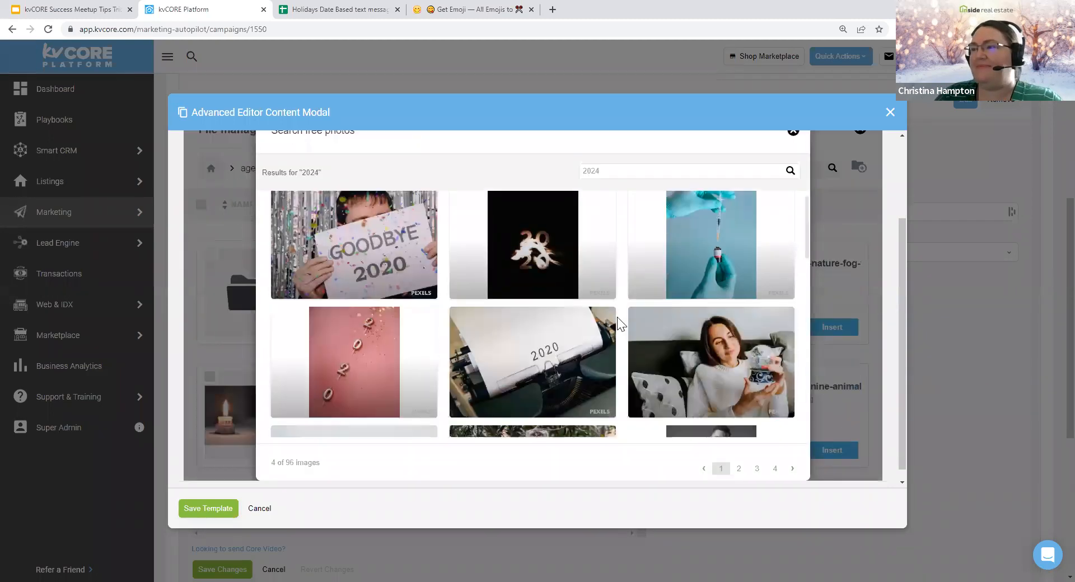
{"action": "scroll", "coordinate": [617, 317], "scroll_direction": "down", "scroll_amount": 5}
{"action": "scroll", "coordinate": [440, 315], "scroll_direction": "down", "scroll_amount": 5}
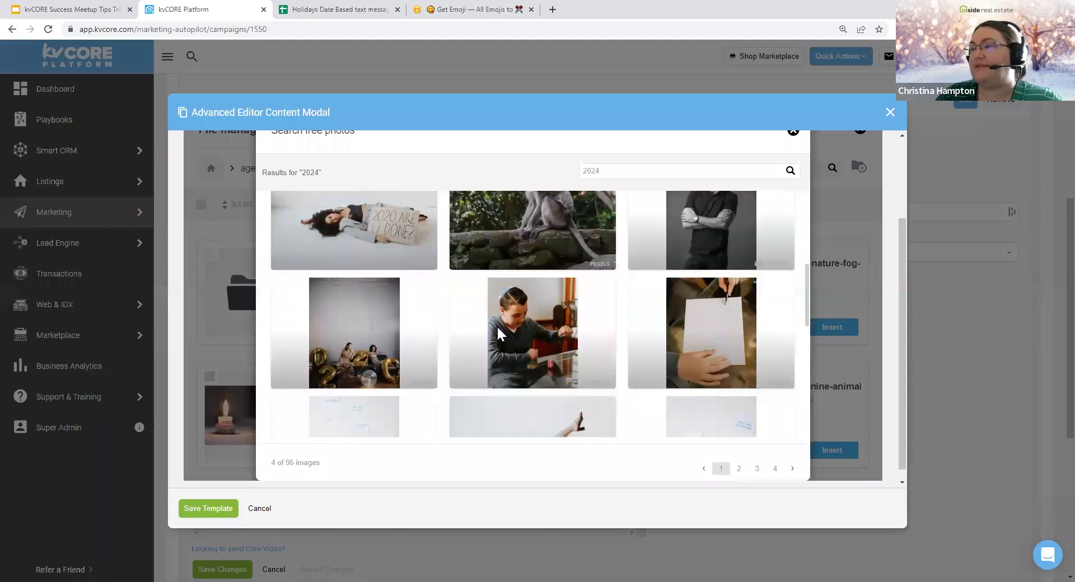
{"action": "scroll", "coordinate": [455, 345], "scroll_direction": "down", "scroll_amount": 4}
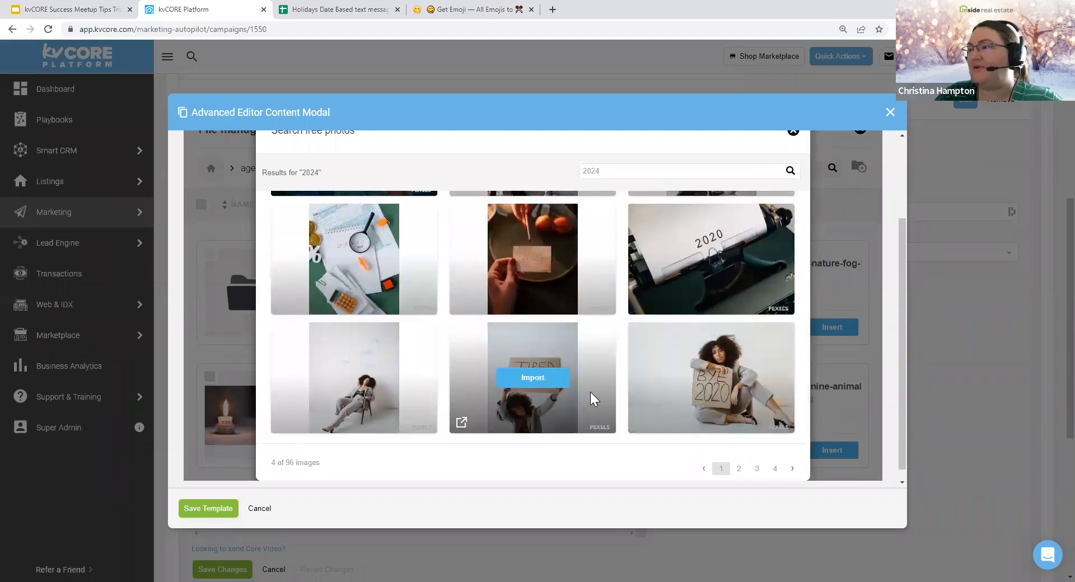
{"action": "scroll", "coordinate": [591, 392], "scroll_direction": "up", "scroll_amount": 15}
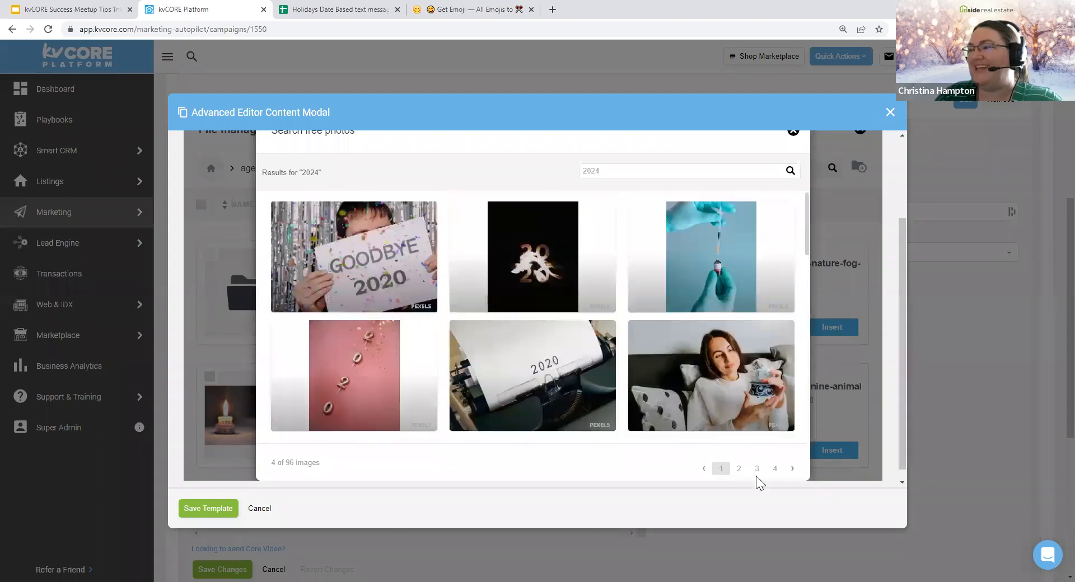
{"action": "mouse_move", "coordinate": [597, 306]}
{"action": "scroll", "coordinate": [615, 255], "scroll_direction": "down", "scroll_amount": 5}
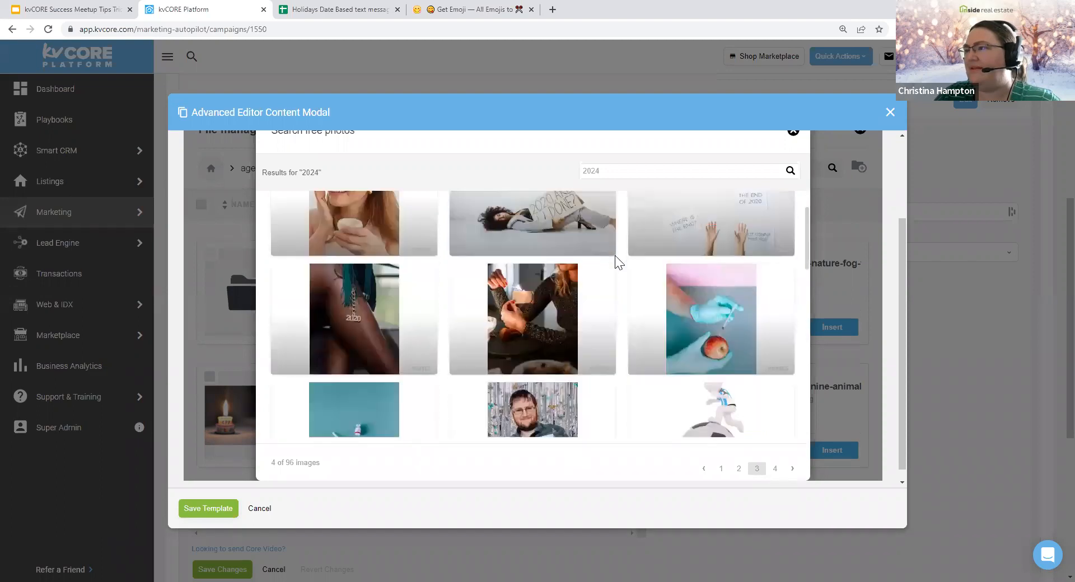
{"action": "scroll", "coordinate": [618, 332], "scroll_direction": "down", "scroll_amount": 1}
{"action": "left_click", "coordinate": [512, 292]}
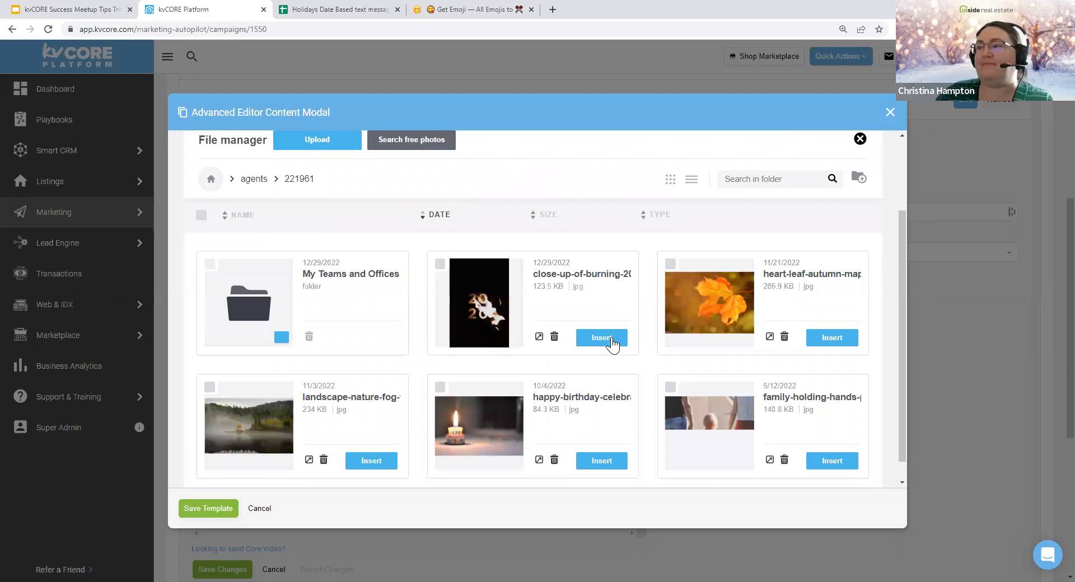
{"action": "left_click", "coordinate": [610, 337]}
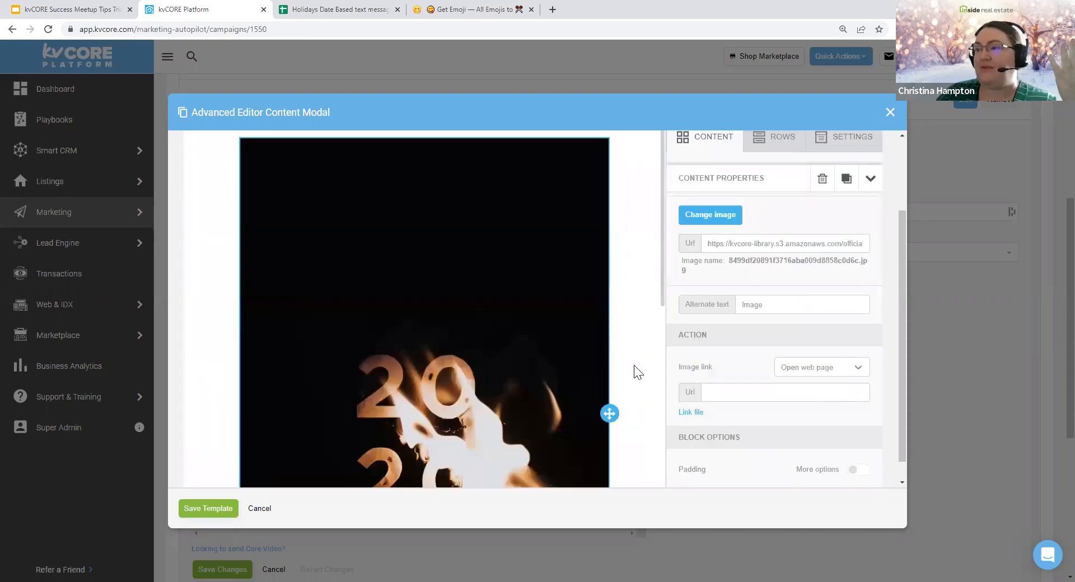
{"action": "scroll", "coordinate": [523, 345], "scroll_direction": "down", "scroll_amount": 4}
{"action": "left_click", "coordinate": [208, 508]}
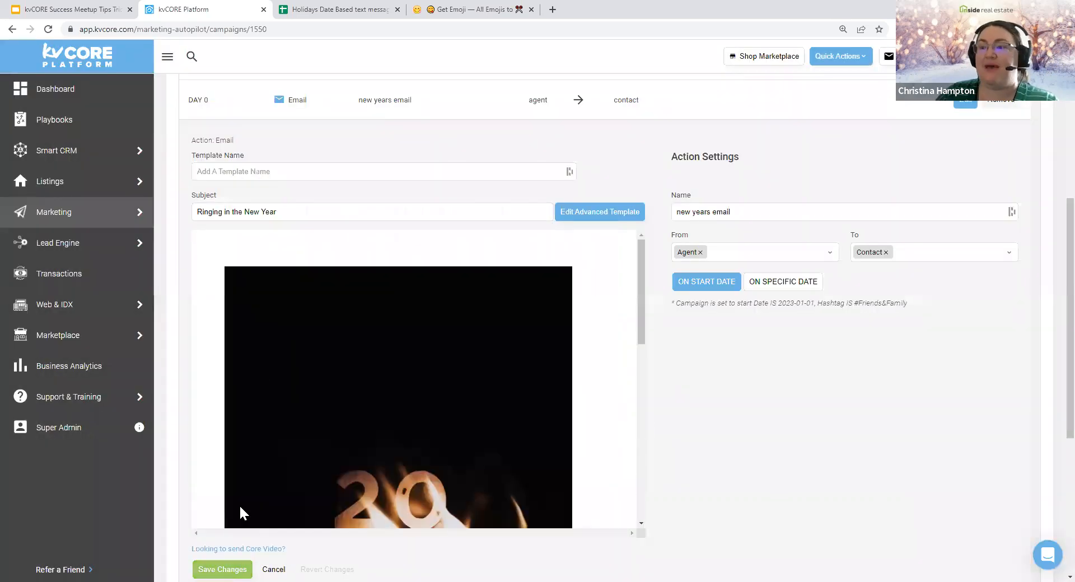
{"action": "scroll", "coordinate": [240, 510], "scroll_direction": "down", "scroll_amount": 3}
{"action": "left_click", "coordinate": [222, 567]}
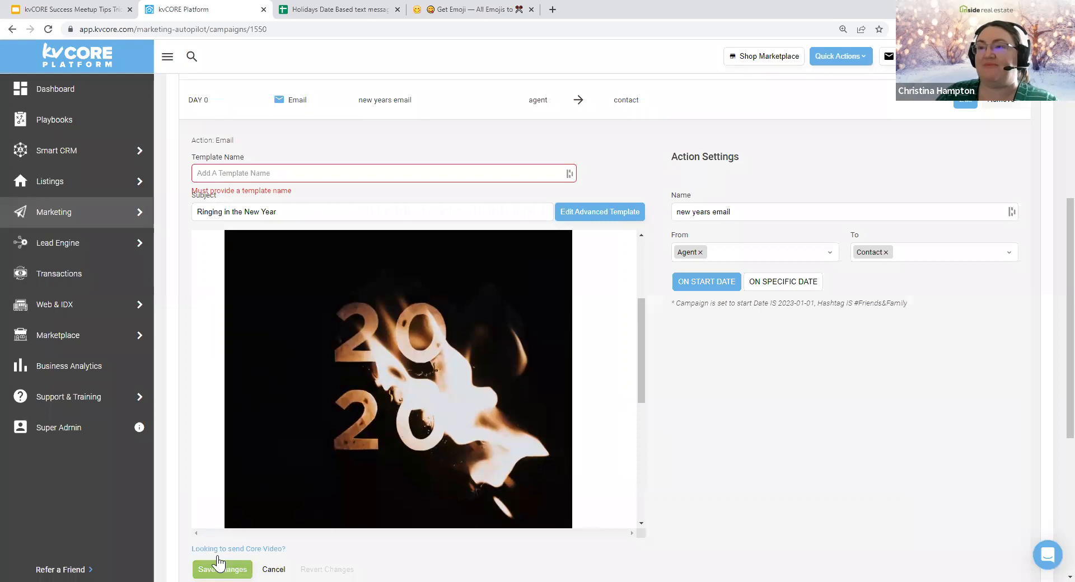
{"action": "left_click", "coordinate": [297, 173]}
{"action": "type", "text": "new years cmh"}
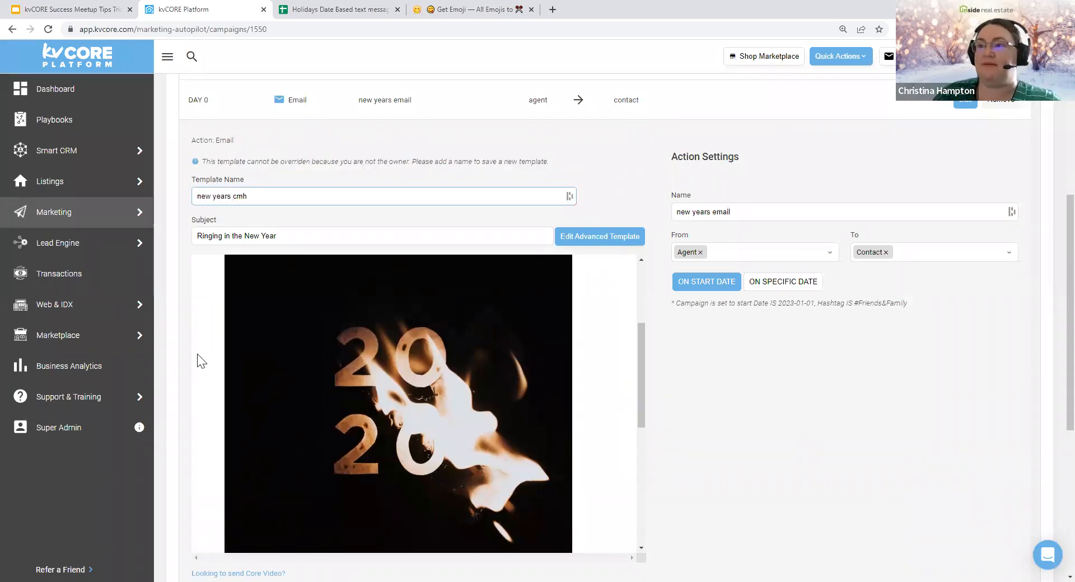
{"action": "scroll", "coordinate": [545, 523], "scroll_direction": "down", "scroll_amount": 4}
{"action": "scroll", "coordinate": [348, 535], "scroll_direction": "down", "scroll_amount": 5}
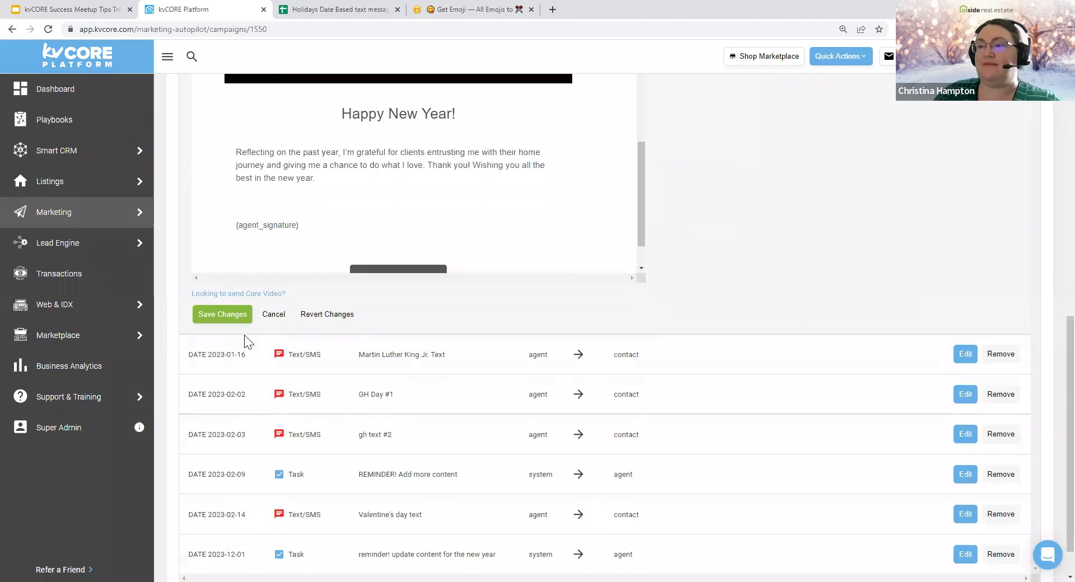
{"action": "left_click", "coordinate": [219, 317]}
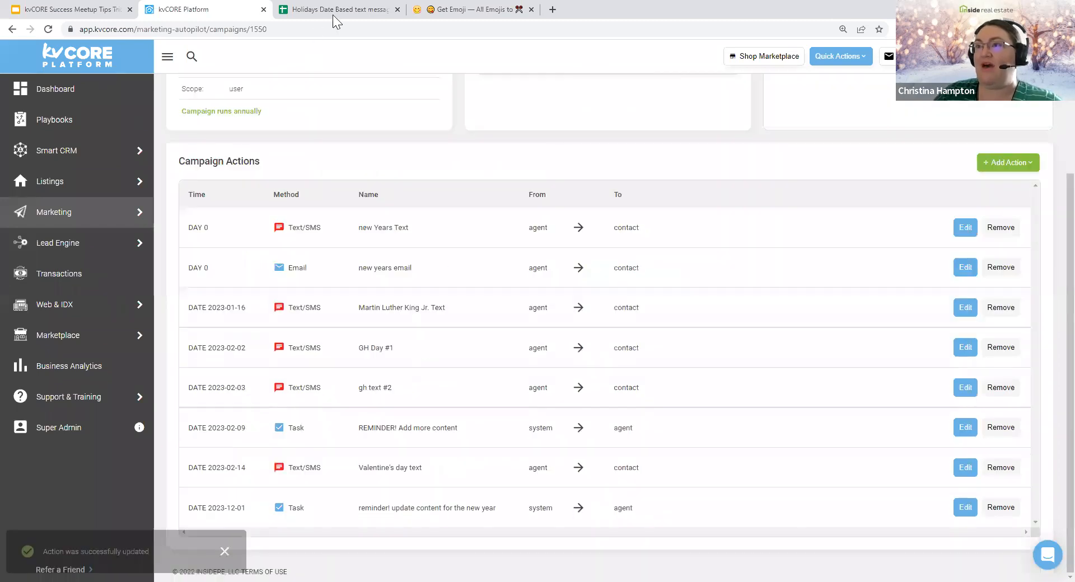
Step: Switch to the Holidays Date Based text messages spreadsheet and prefix the Good Friday event name with an asterisk
{"action": "left_click", "coordinate": [334, 13]}
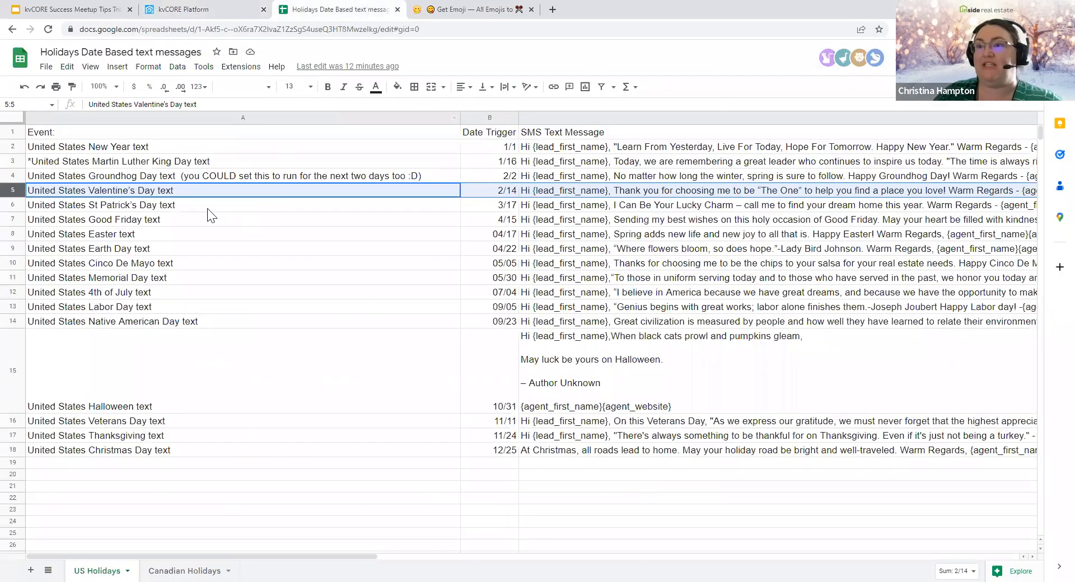
{"action": "key", "text": "Down"}
{"action": "left_click", "coordinate": [142, 165]}
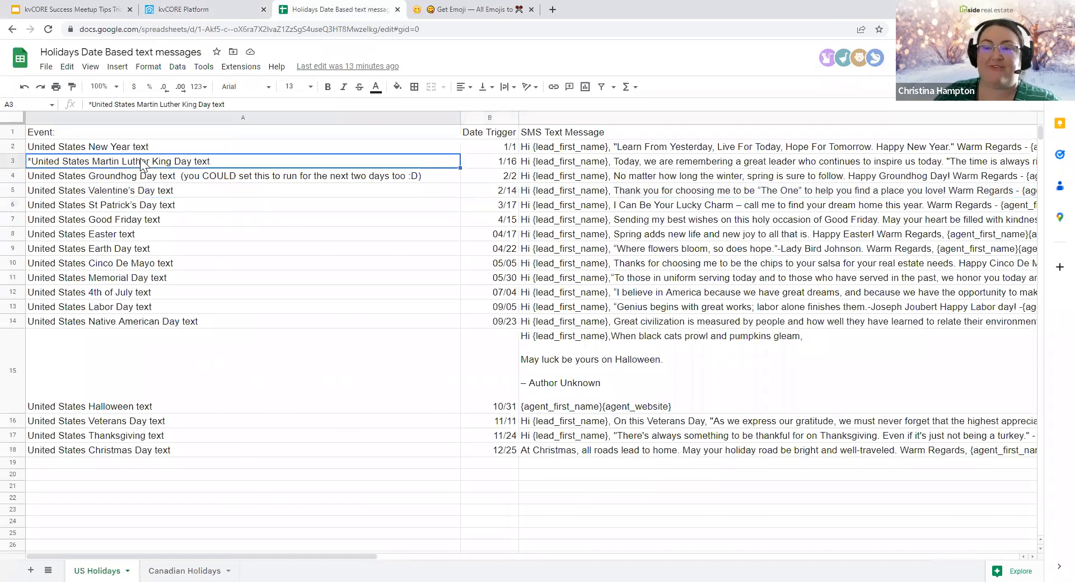
{"action": "double_click", "coordinate": [92, 221]}
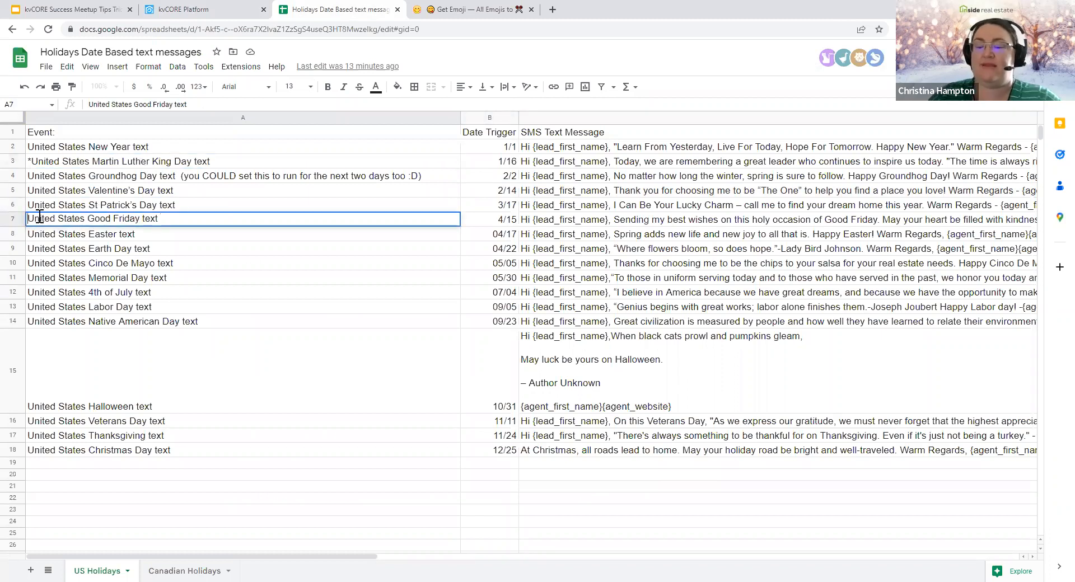
{"action": "key", "text": "Home"}
{"action": "type", "text": "*"}
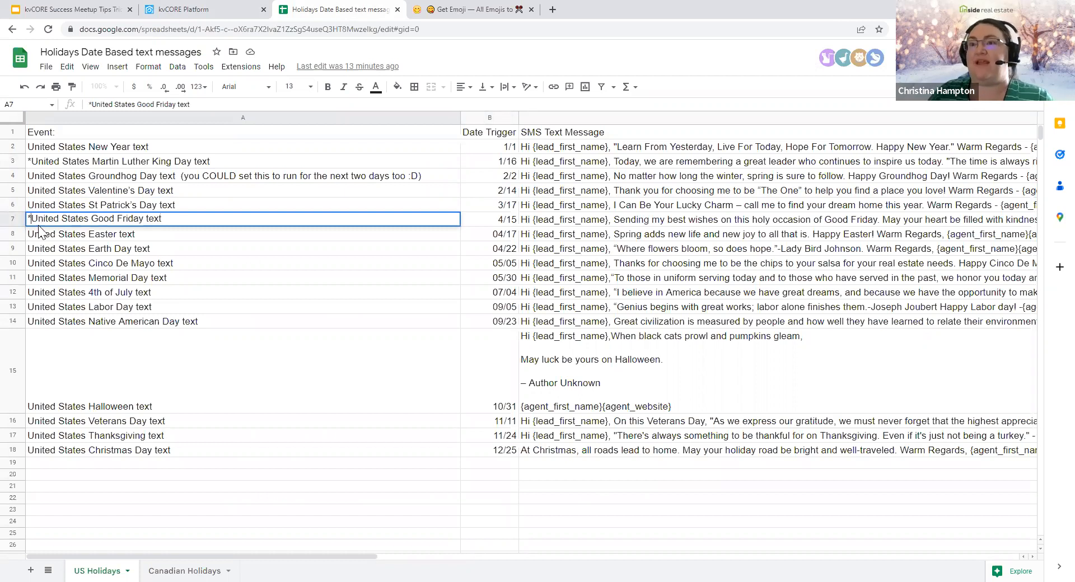
{"action": "key", "text": "Return"}
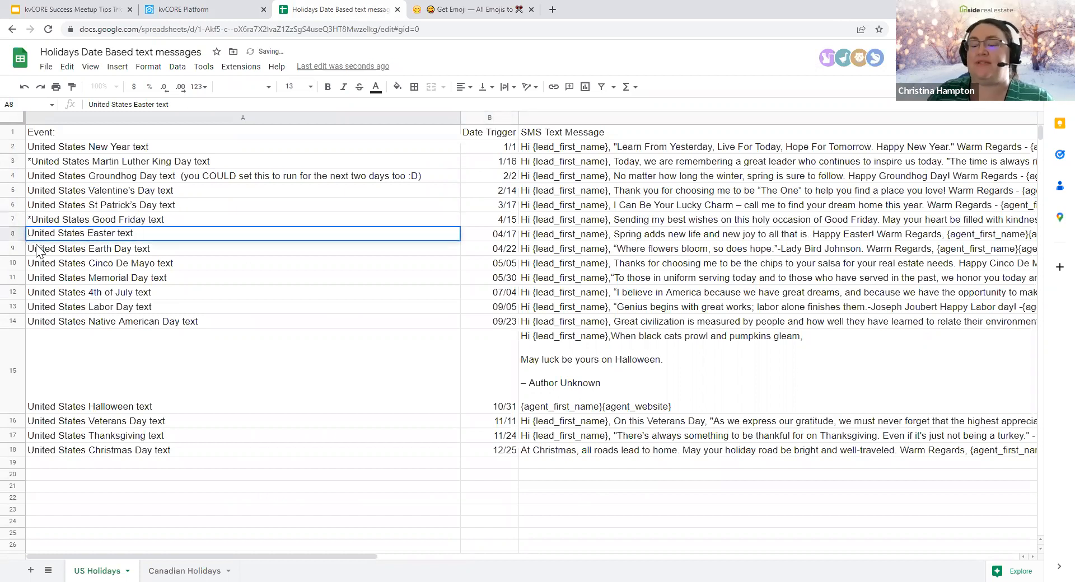
Step: Prefix the Easter event name in the US holiday list with an asterisk
{"action": "key", "text": "Home"}
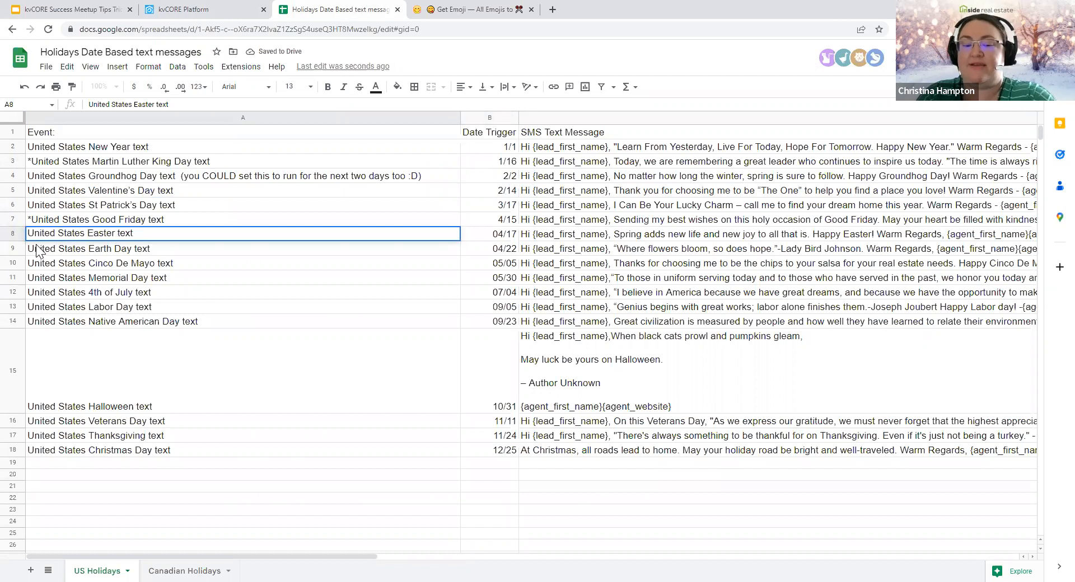
{"action": "type", "text": "*"}
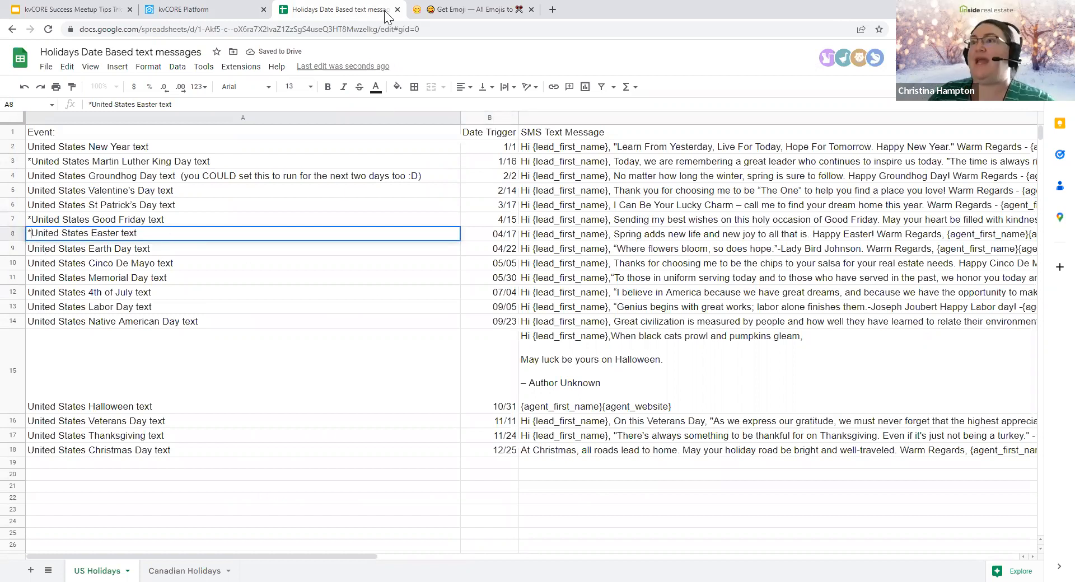
{"action": "left_click", "coordinate": [246, 293]}
{"action": "left_click_drag", "start_coordinate": [315, 132], "coordinate": [315, 336]}
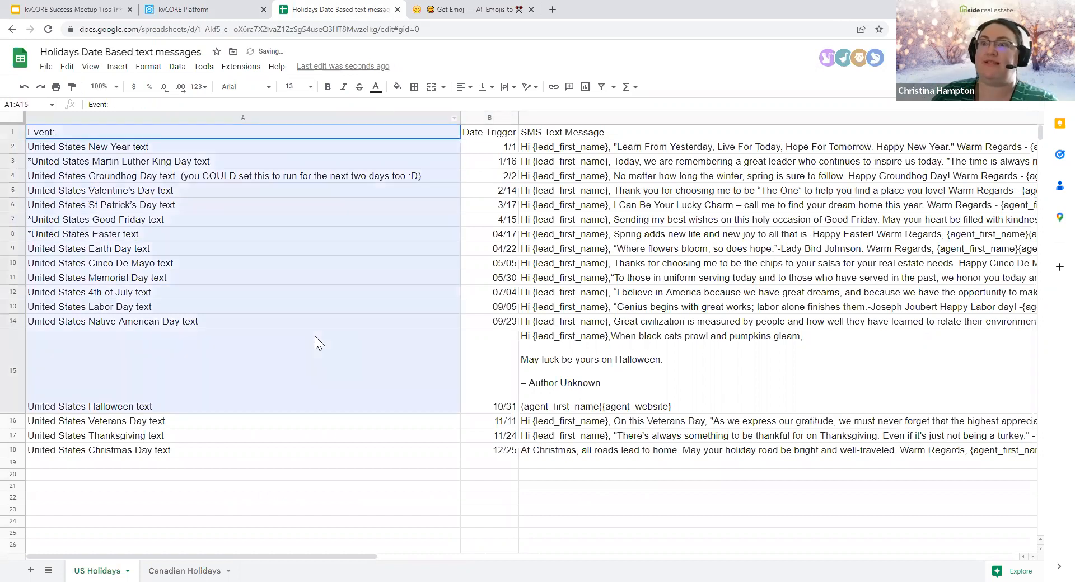
{"action": "left_click", "coordinate": [392, 224]}
Step: Switch back to the kvCORE campaign and open the Martin Luther King Jr. Text action for editing
{"action": "left_click", "coordinate": [231, 5]}
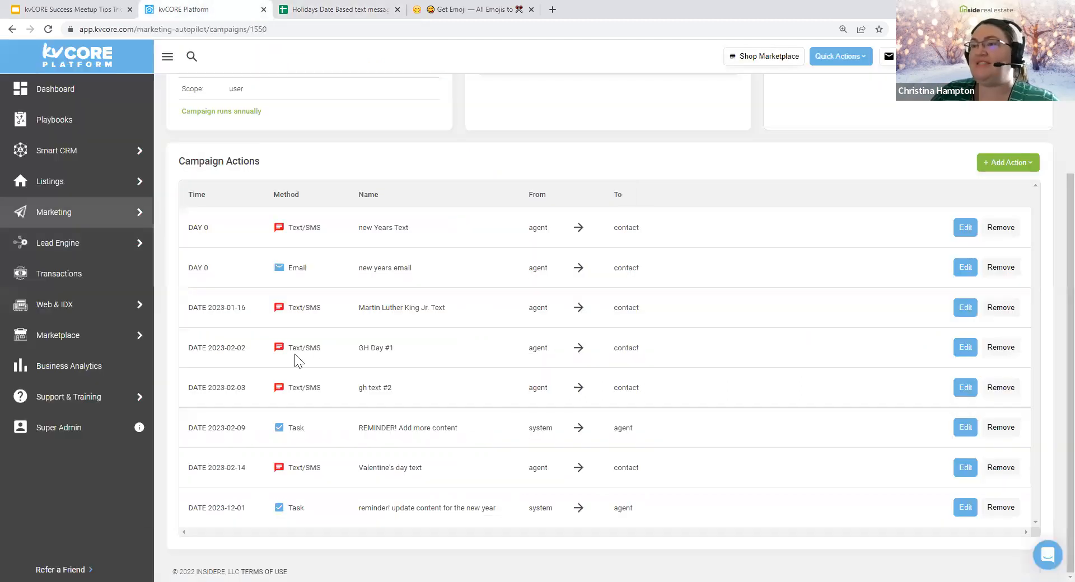
{"action": "triple_click", "coordinate": [459, 309]}
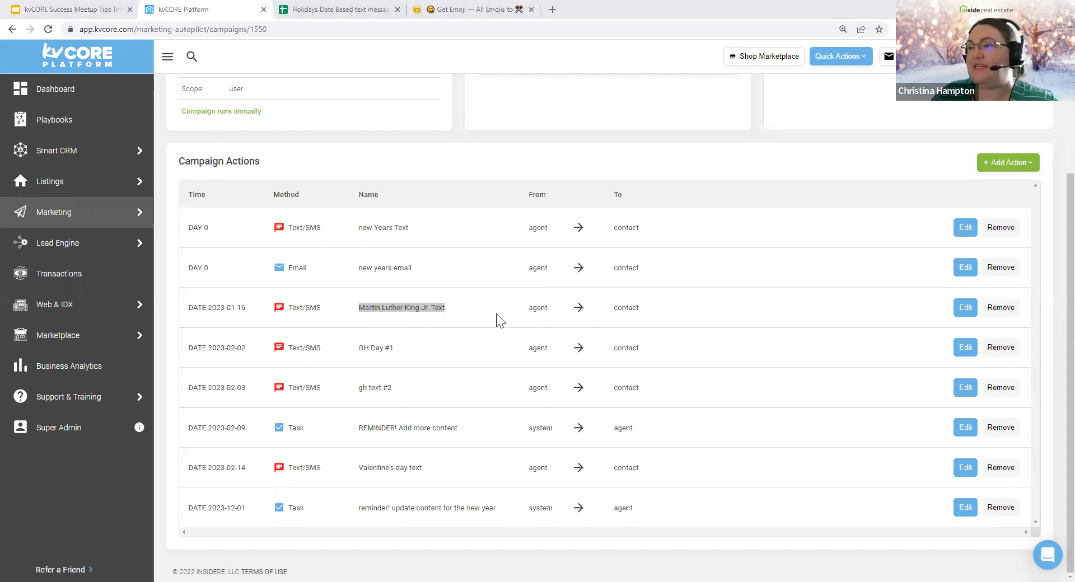
{"action": "left_click", "coordinate": [966, 312]}
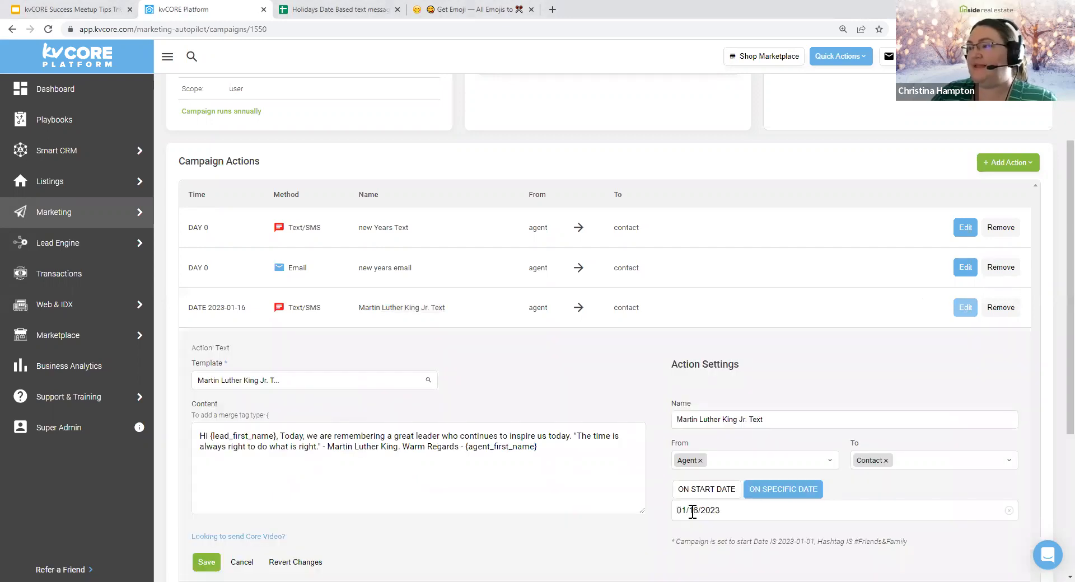
Step: Set the calendar for the Martin Luther King Jr. Text action's specific date to the year 2024
{"action": "left_click", "coordinate": [692, 510]}
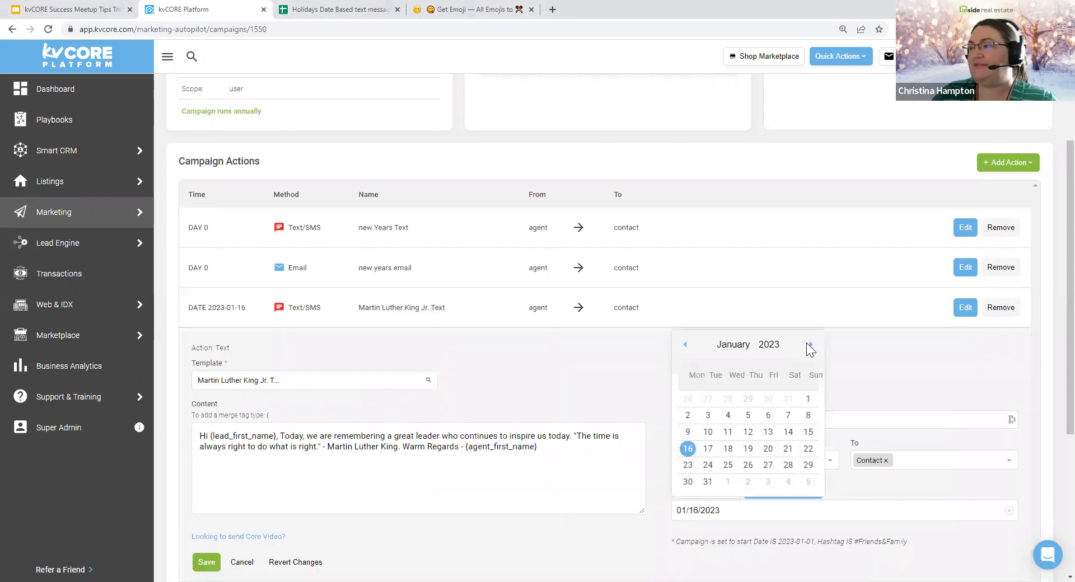
{"action": "left_click", "coordinate": [808, 350]}
{"action": "left_click", "coordinate": [698, 511]}
{"action": "key", "text": "ctrl"}
{"action": "left_click", "coordinate": [810, 345]}
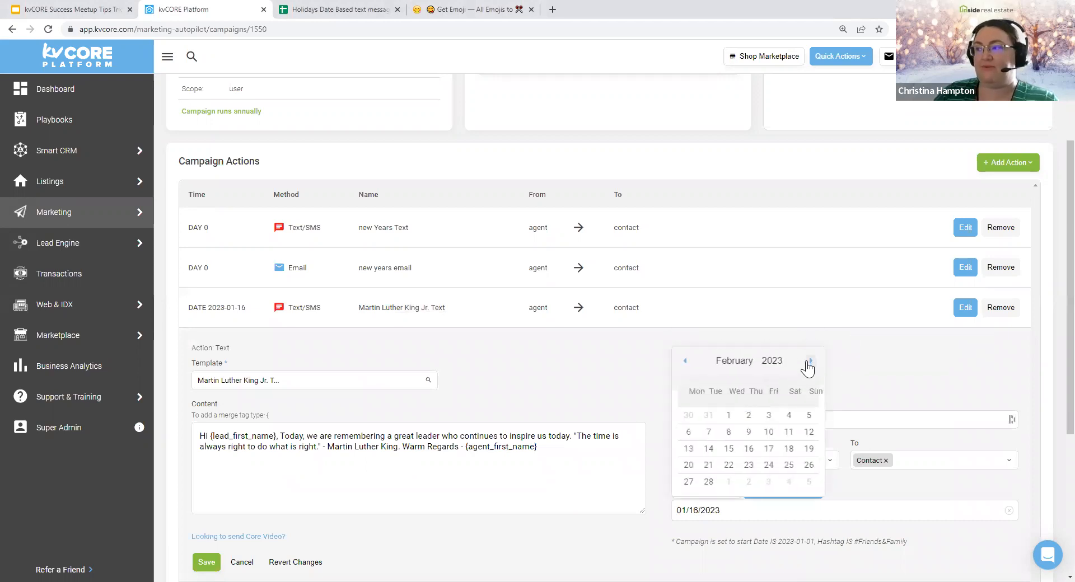
{"action": "left_click", "coordinate": [810, 362]}
{"action": "left_click", "coordinate": [811, 361]}
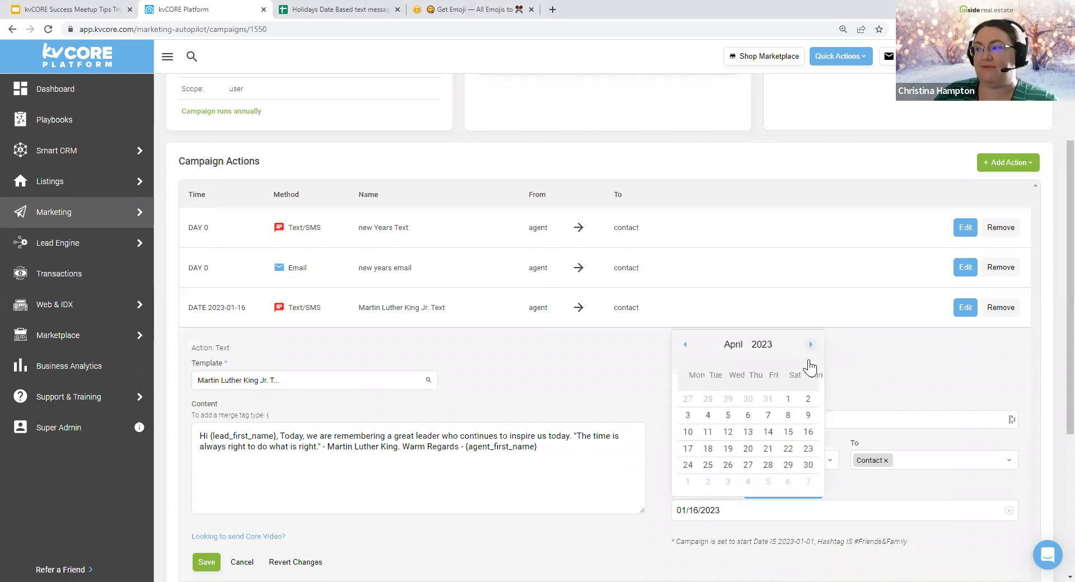
{"action": "left_click", "coordinate": [810, 361]}
{"action": "left_click", "coordinate": [811, 363]}
{"action": "left_click", "coordinate": [811, 363]}
{"action": "left_click", "coordinate": [763, 342]}
{"action": "scroll", "coordinate": [763, 314], "scroll_direction": "down", "scroll_amount": 2}
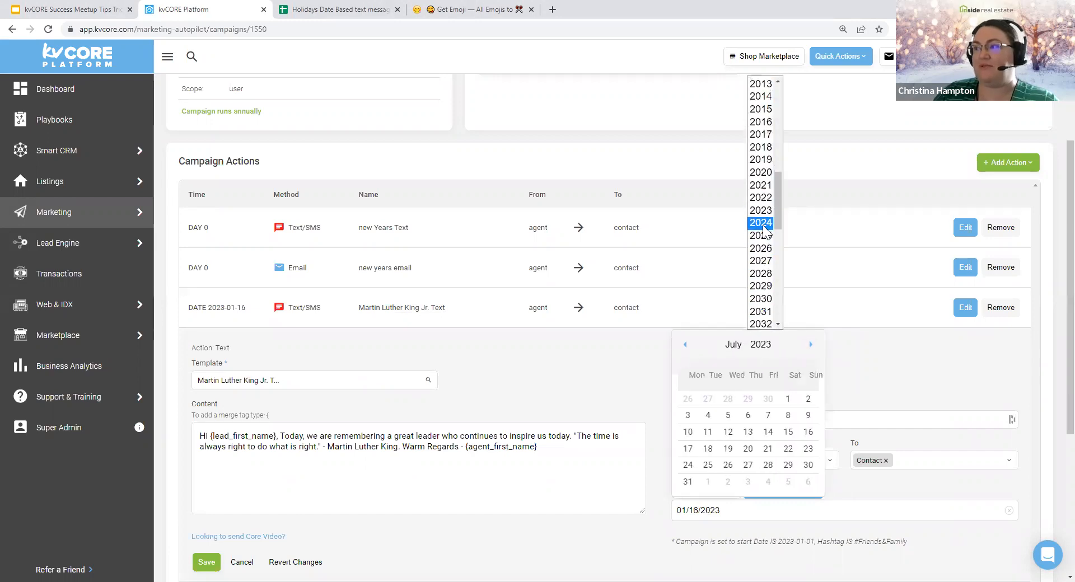
Step: Schedule the Martin Luther King Jr. Text on the specific date 01/15/2024 and save the action
{"action": "left_click", "coordinate": [685, 361]}
{"action": "left_click", "coordinate": [686, 361]}
{"action": "left_click", "coordinate": [686, 361]}
{"action": "left_click", "coordinate": [687, 362]}
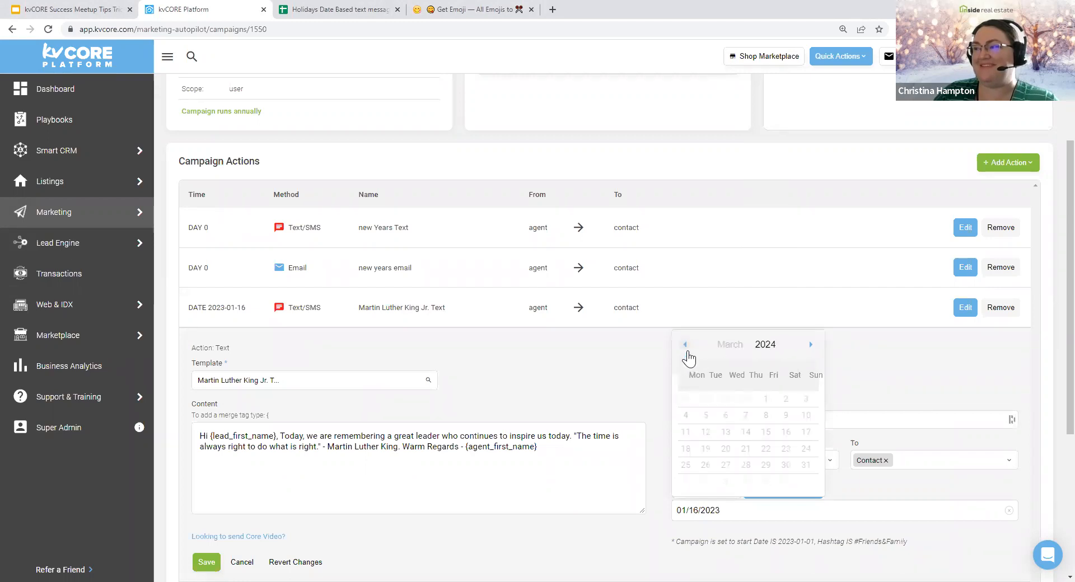
{"action": "left_click", "coordinate": [686, 345]}
{"action": "left_click", "coordinate": [685, 361]}
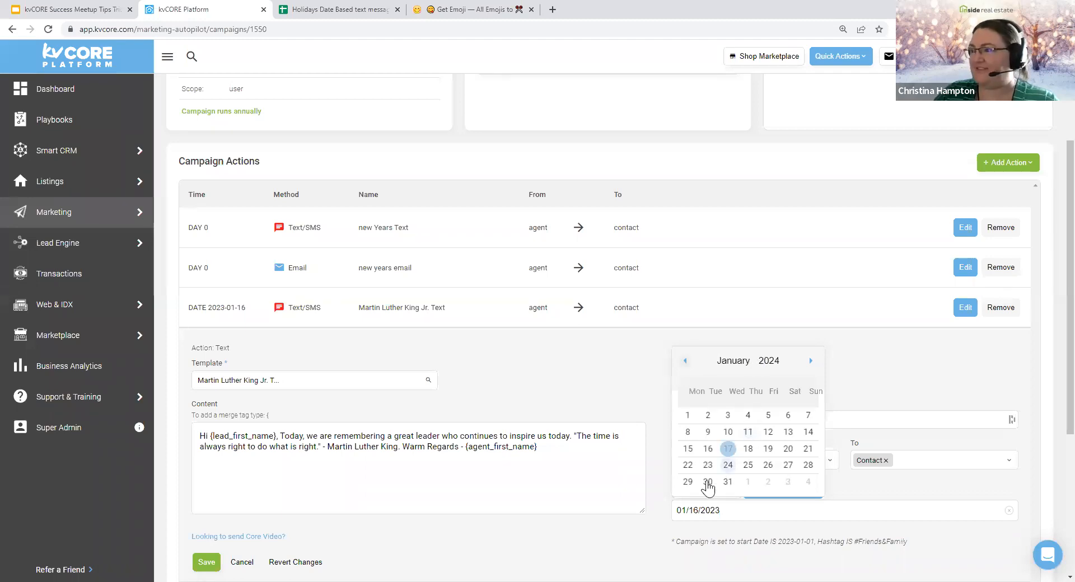
{"action": "left_click", "coordinate": [689, 448]}
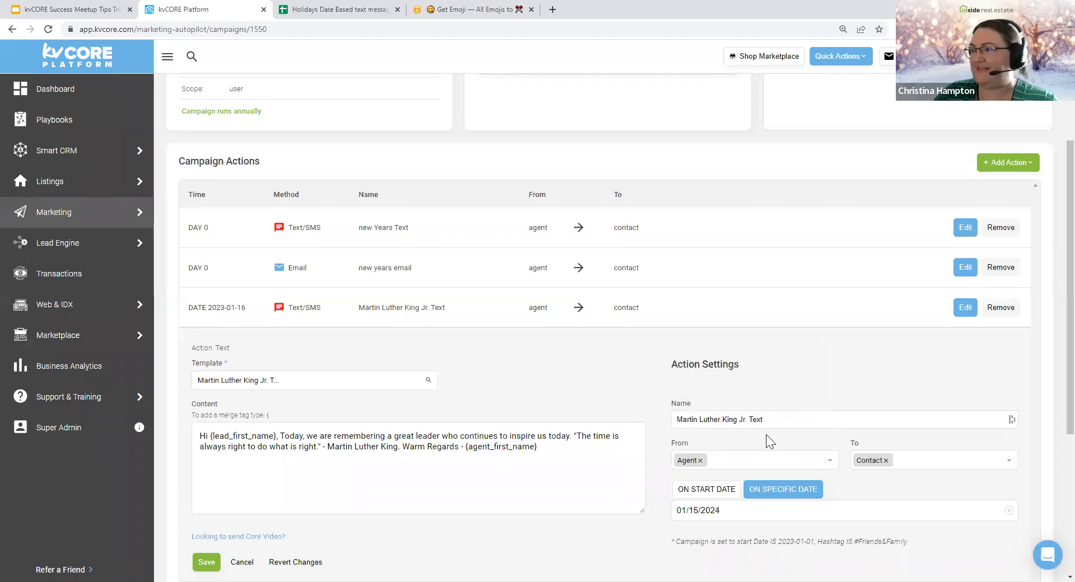
{"action": "scroll", "coordinate": [723, 274], "scroll_direction": "down", "scroll_amount": 4}
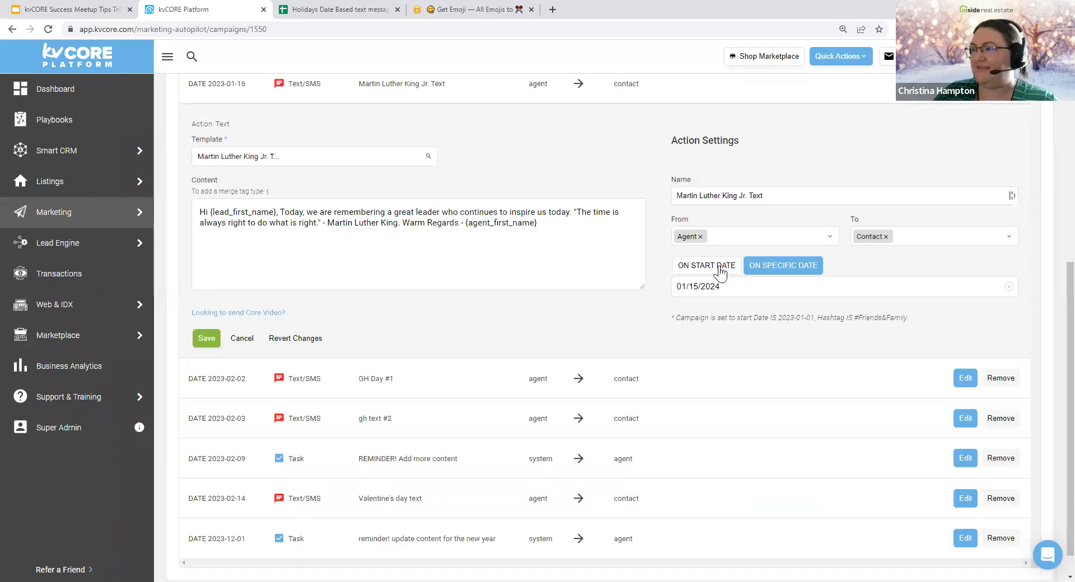
{"action": "left_click", "coordinate": [206, 339]}
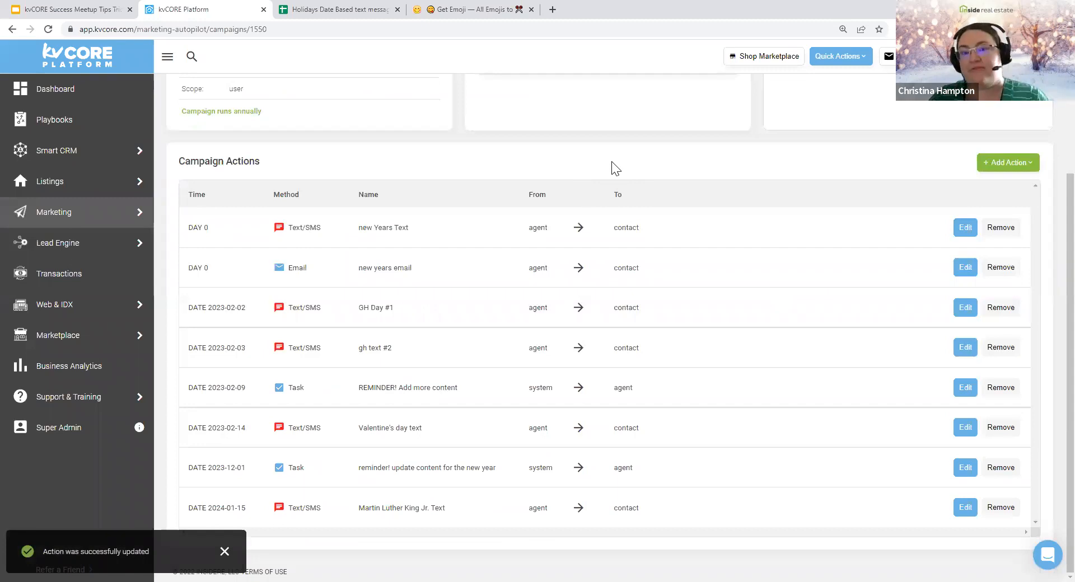
Step: Review the new-year content reminder task and the Martin Luther King Jr. Text in the campaign actions list
{"action": "left_click_drag", "start_coordinate": [485, 467], "coordinate": [348, 471]}
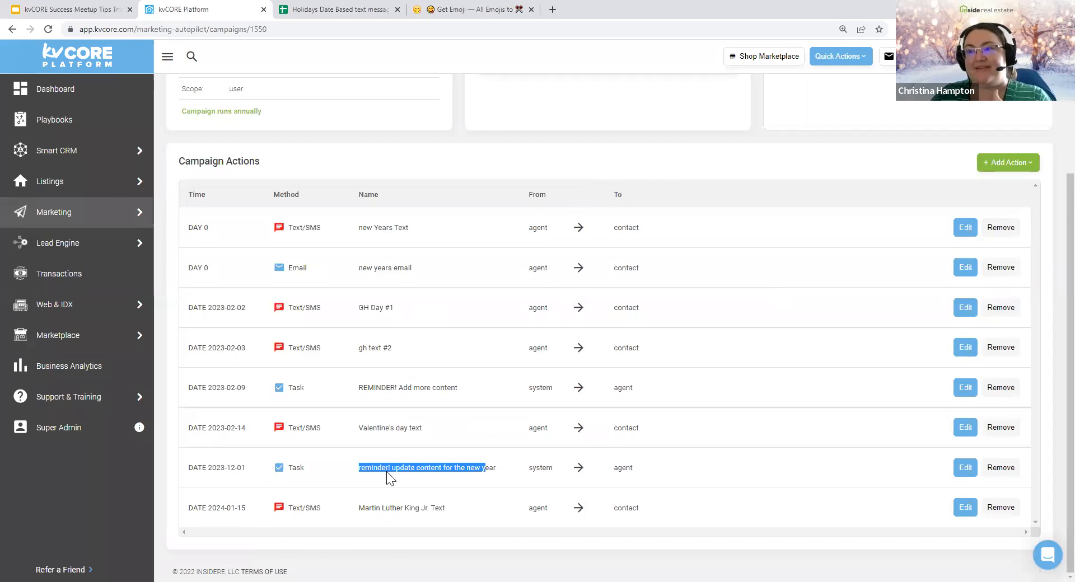
{"action": "triple_click", "coordinate": [473, 510]}
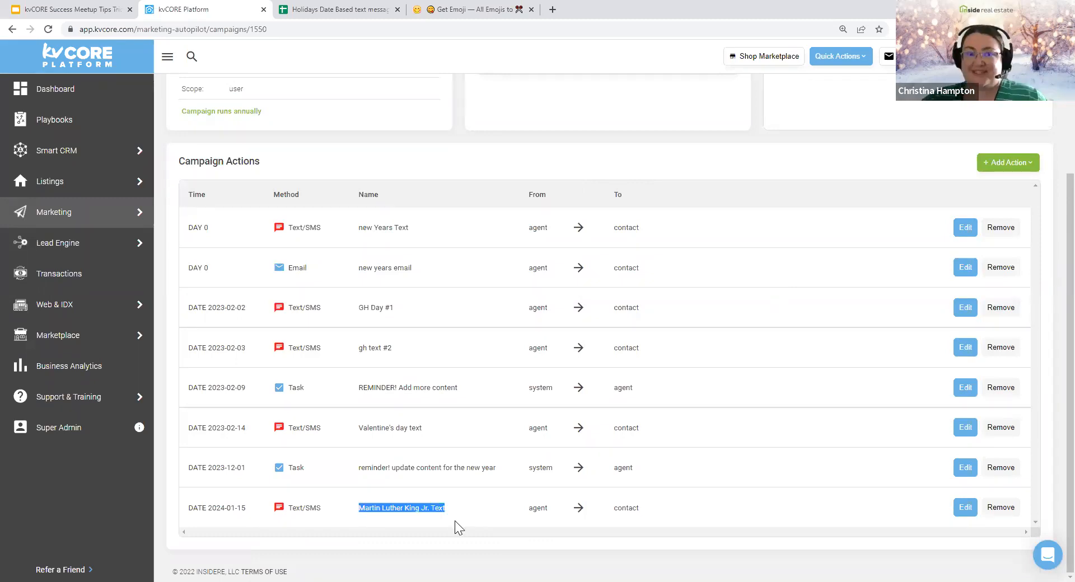
{"action": "left_click", "coordinate": [549, 172]}
Step: Switch to the holiday text message spreadsheet and select all US event names from New Year through Christmas Day
{"action": "left_click", "coordinate": [345, 8]}
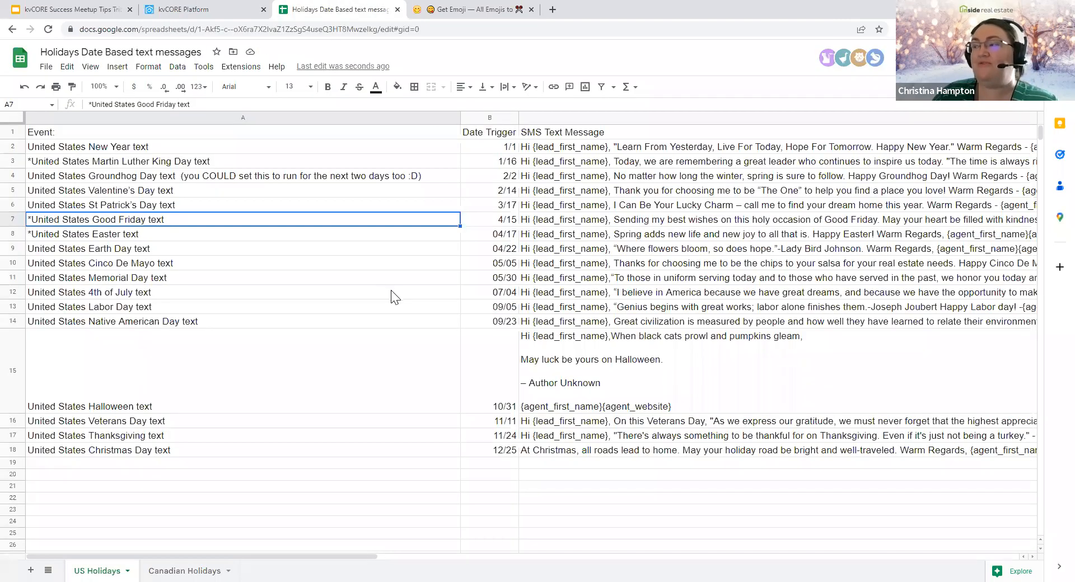
{"action": "left_click_drag", "start_coordinate": [240, 146], "coordinate": [266, 453]}
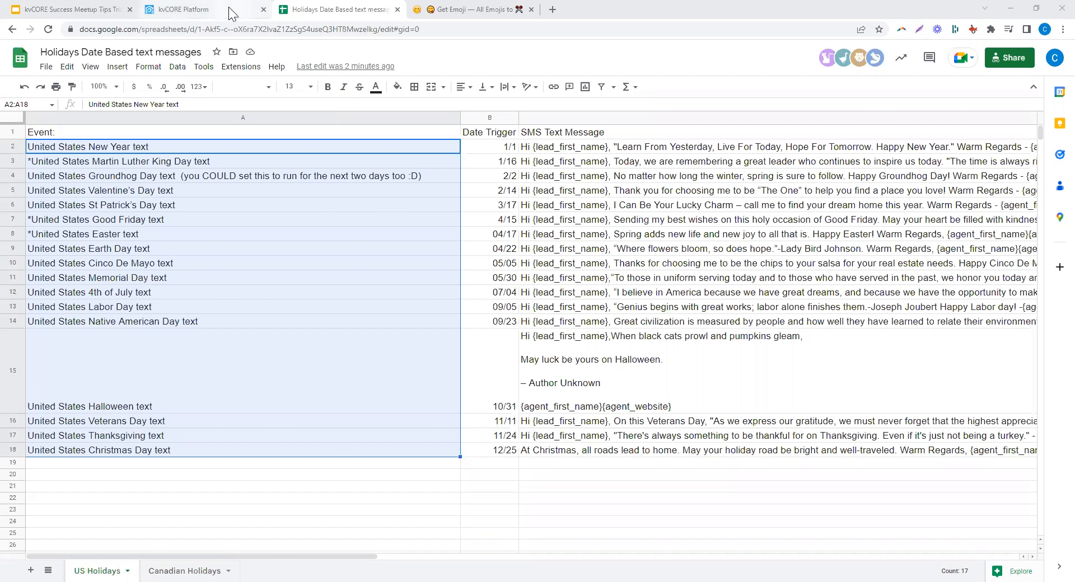
{"action": "mouse_move", "coordinate": [230, 12]}
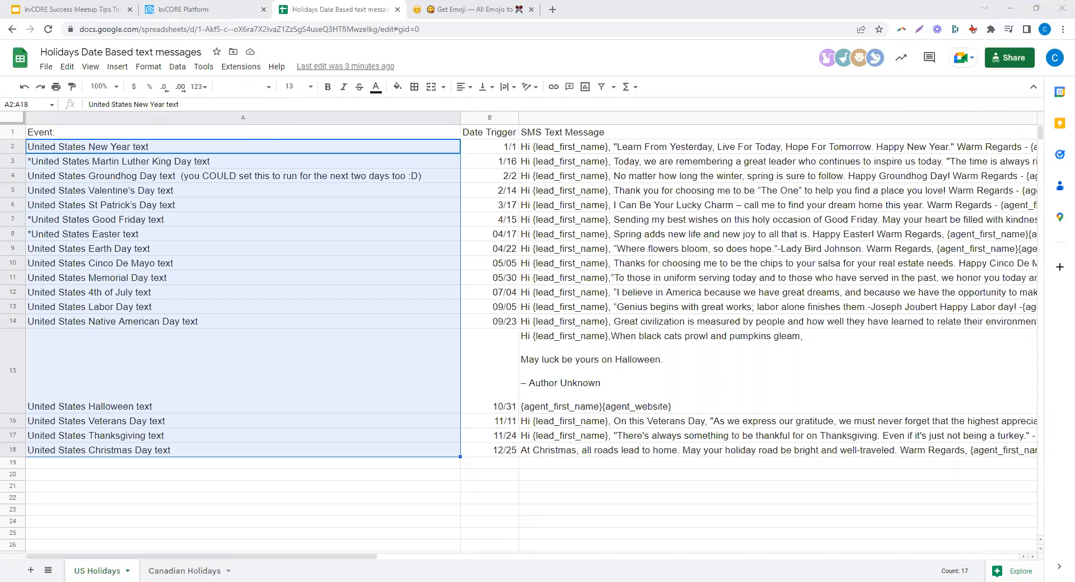
Step: Open the help article on default automated responses to system text messages and examine its initial opt-out wording and unsubscribe keywords
{"action": "left_click", "coordinate": [194, 14]}
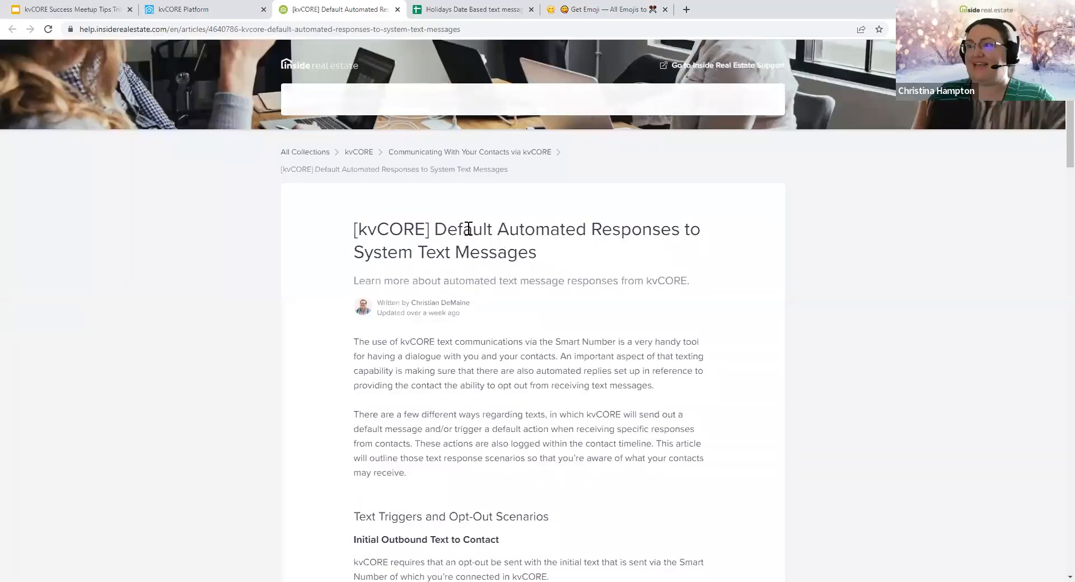
{"action": "left_click_drag", "start_coordinate": [436, 229], "coordinate": [539, 254]}
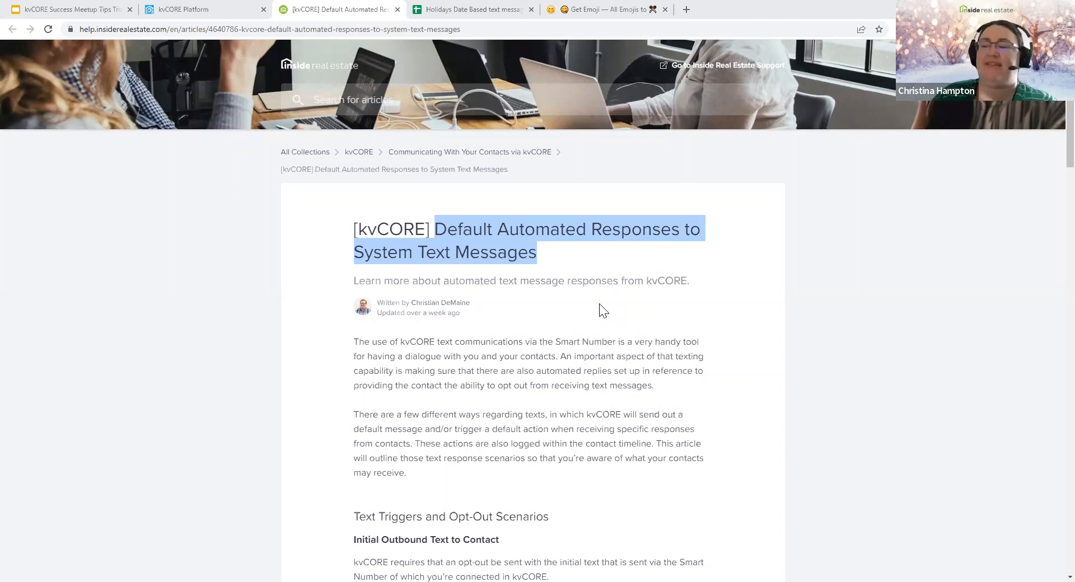
{"action": "scroll", "coordinate": [603, 311], "scroll_direction": "down", "scroll_amount": 4}
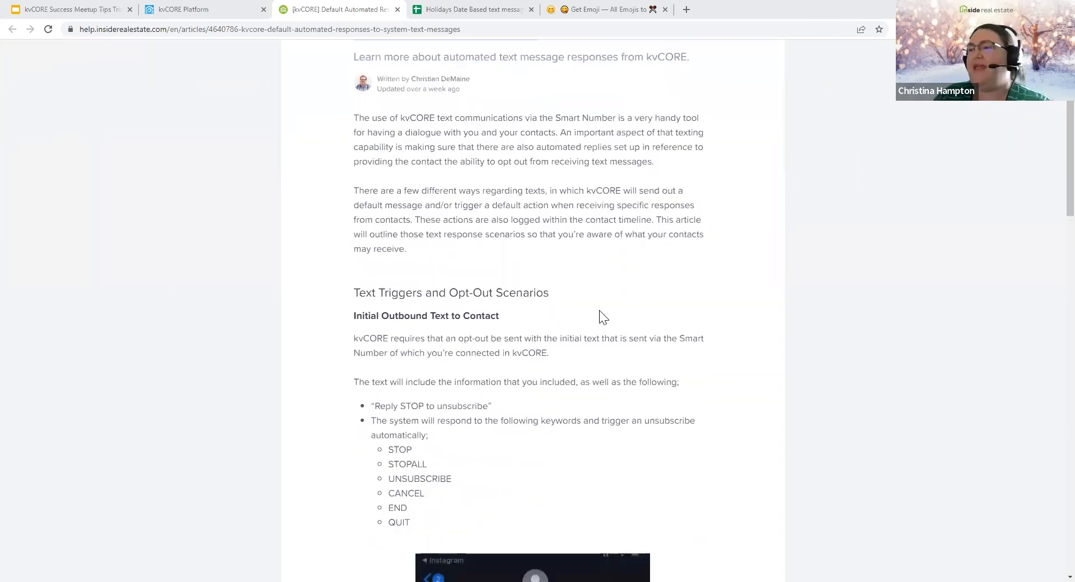
{"action": "scroll", "coordinate": [599, 312], "scroll_direction": "down", "scroll_amount": 4}
{"action": "left_click_drag", "start_coordinate": [371, 182], "coordinate": [496, 299]}
{"action": "left_click", "coordinate": [488, 207]}
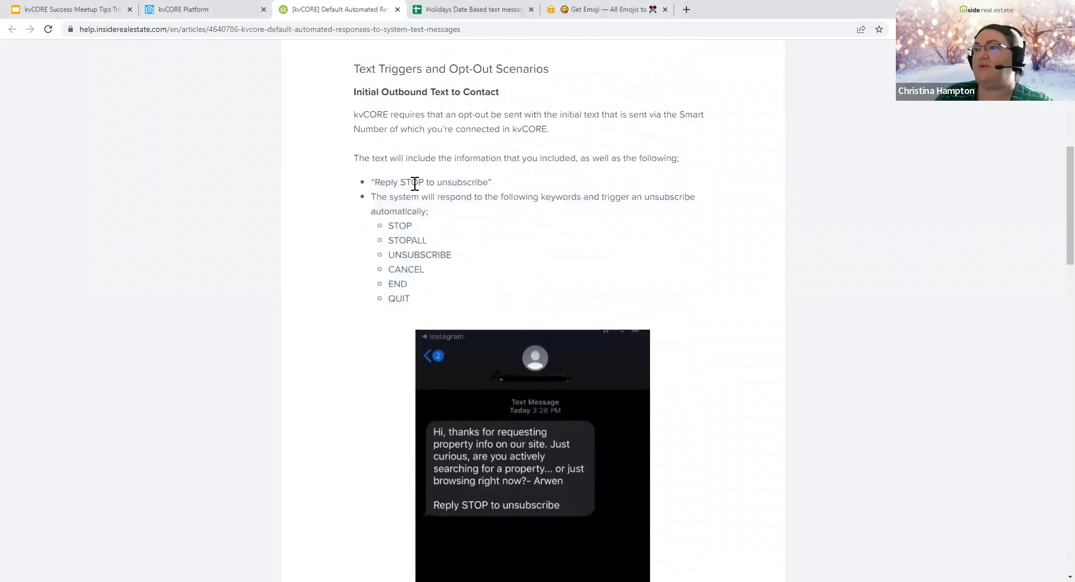
{"action": "double_click", "coordinate": [412, 182]}
{"action": "left_click_drag", "start_coordinate": [394, 226], "coordinate": [399, 240]}
{"action": "left_click_drag", "start_coordinate": [406, 296], "coordinate": [407, 298]}
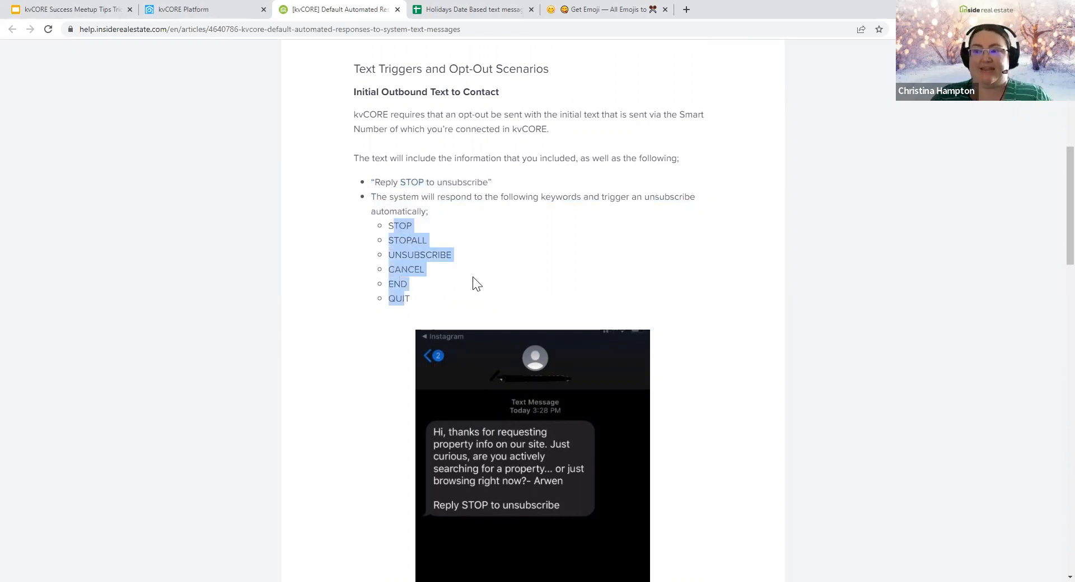
Step: Read the article's Automatic Text Unsubscribe Trigger section, including the phrases for unfriendly replies
{"action": "scroll", "coordinate": [500, 307], "scroll_direction": "down", "scroll_amount": 8}
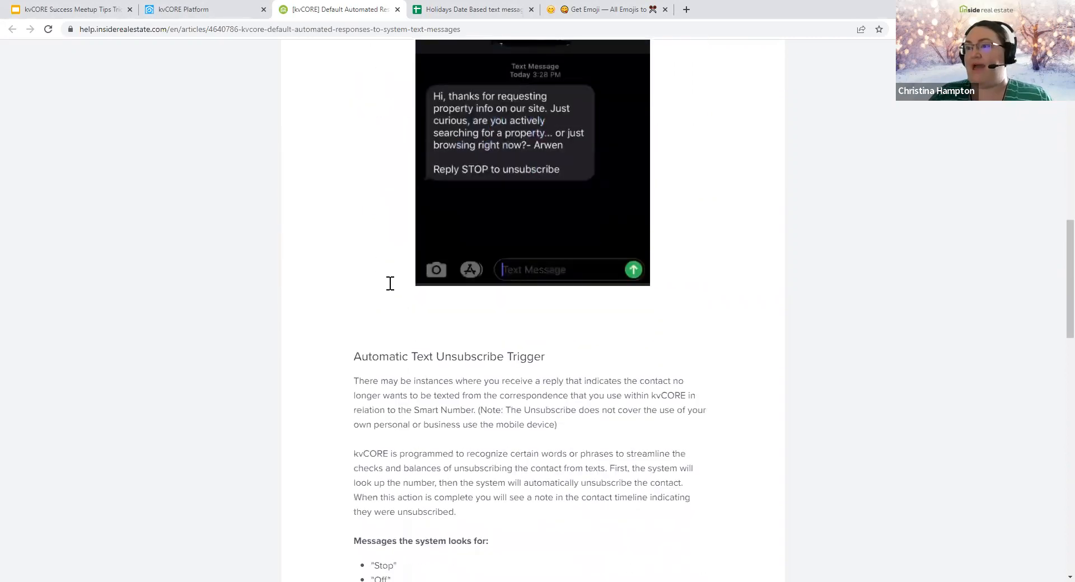
{"action": "scroll", "coordinate": [409, 295], "scroll_direction": "down", "scroll_amount": 3}
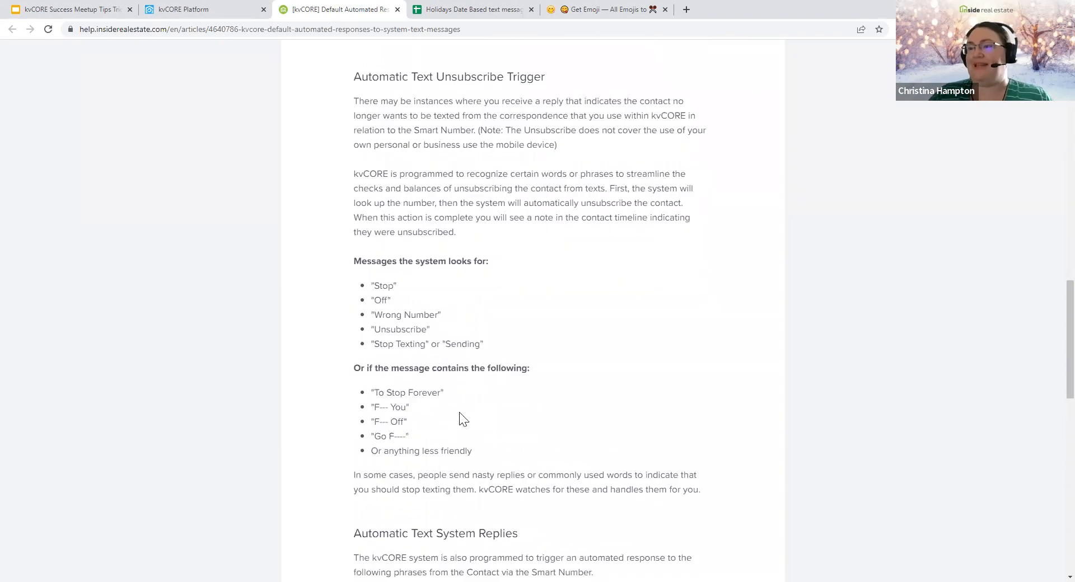
{"action": "scroll", "coordinate": [412, 302], "scroll_direction": "down", "scroll_amount": 2}
{"action": "left_click_drag", "start_coordinate": [526, 327], "coordinate": [559, 317]}
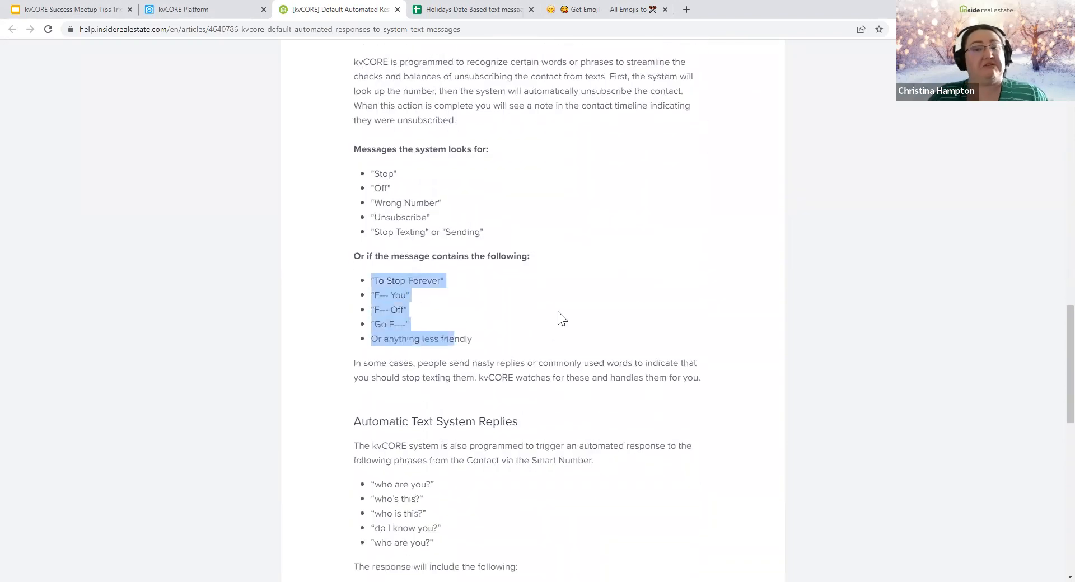
{"action": "left_click", "coordinate": [622, 287]}
Step: Examine the automatic system replies and the start/resubscribe keywords, rechecking the "Stop" trigger before returning to the article's beginning
{"action": "scroll", "coordinate": [622, 286], "scroll_direction": "down", "scroll_amount": 4}
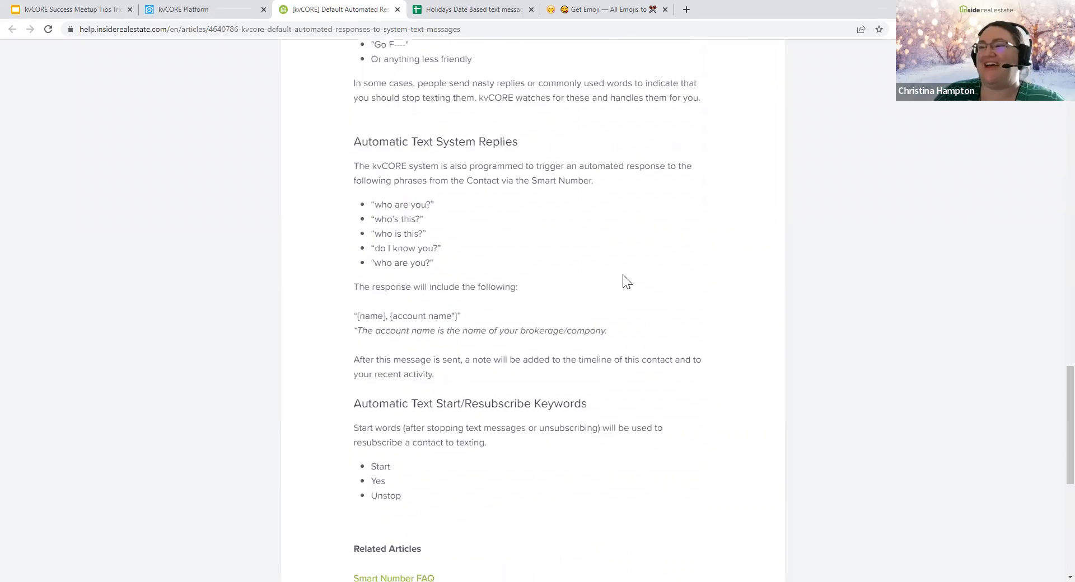
{"action": "scroll", "coordinate": [506, 269], "scroll_direction": "down", "scroll_amount": 1}
{"action": "scroll", "coordinate": [504, 263], "scroll_direction": "down", "scroll_amount": 5}
{"action": "scroll", "coordinate": [493, 249], "scroll_direction": "up", "scroll_amount": 3}
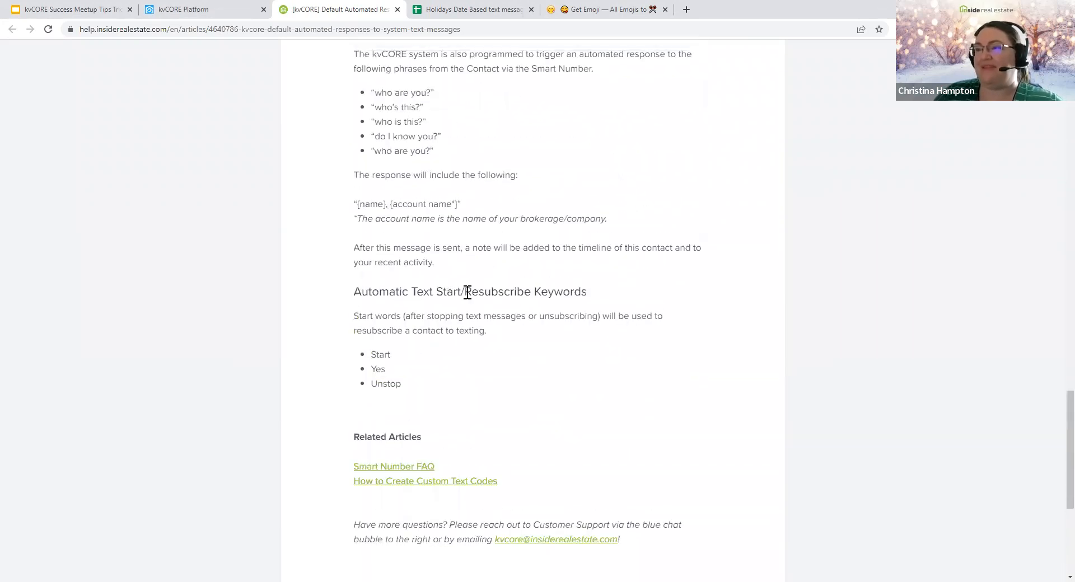
{"action": "left_click_drag", "start_coordinate": [354, 292], "coordinate": [465, 291]}
{"action": "scroll", "coordinate": [478, 350], "scroll_direction": "up", "scroll_amount": 10}
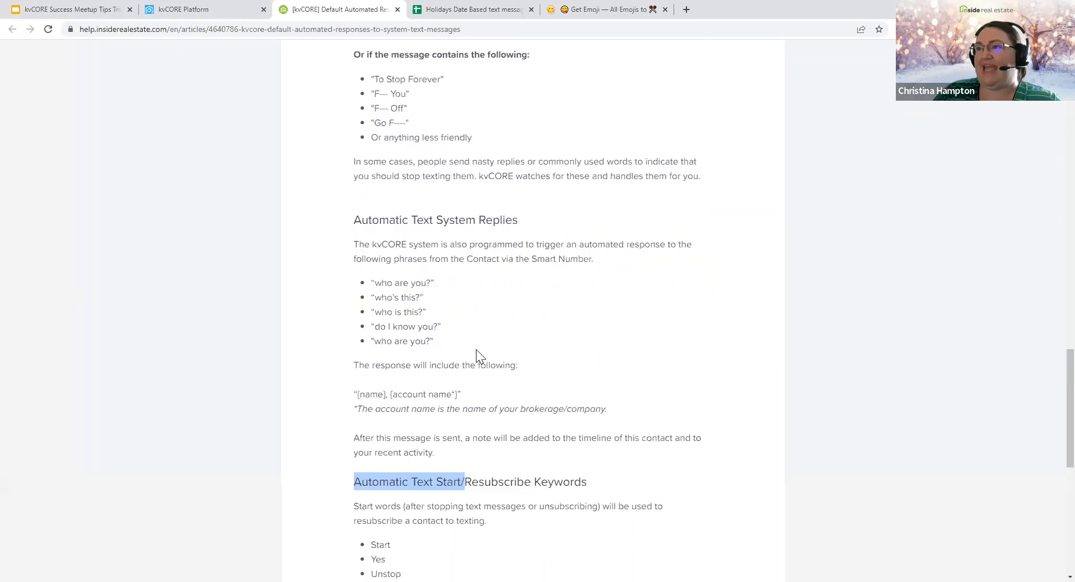
{"action": "double_click", "coordinate": [380, 399]}
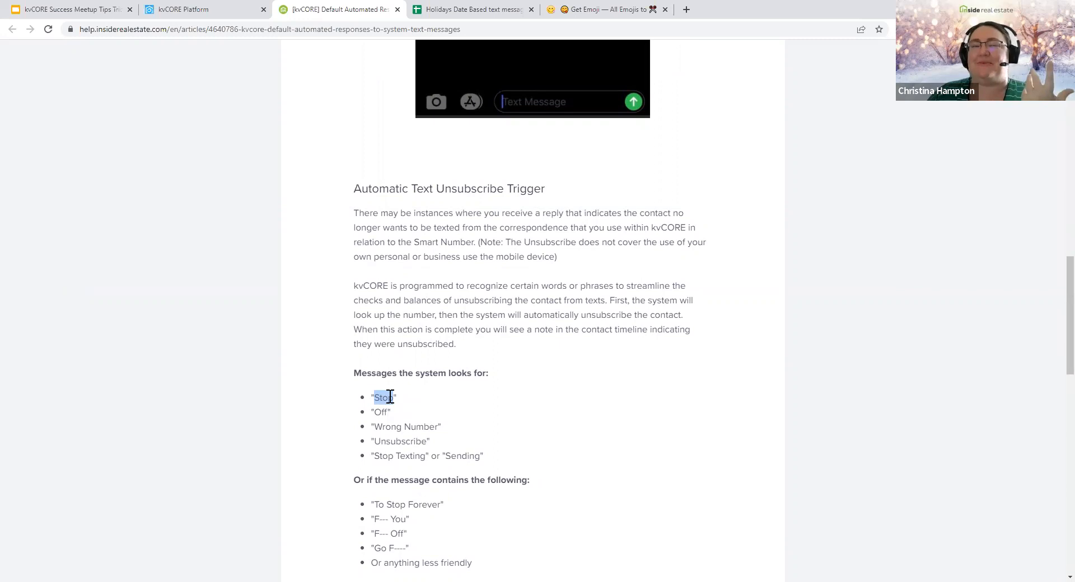
{"action": "left_click", "coordinate": [309, 379]}
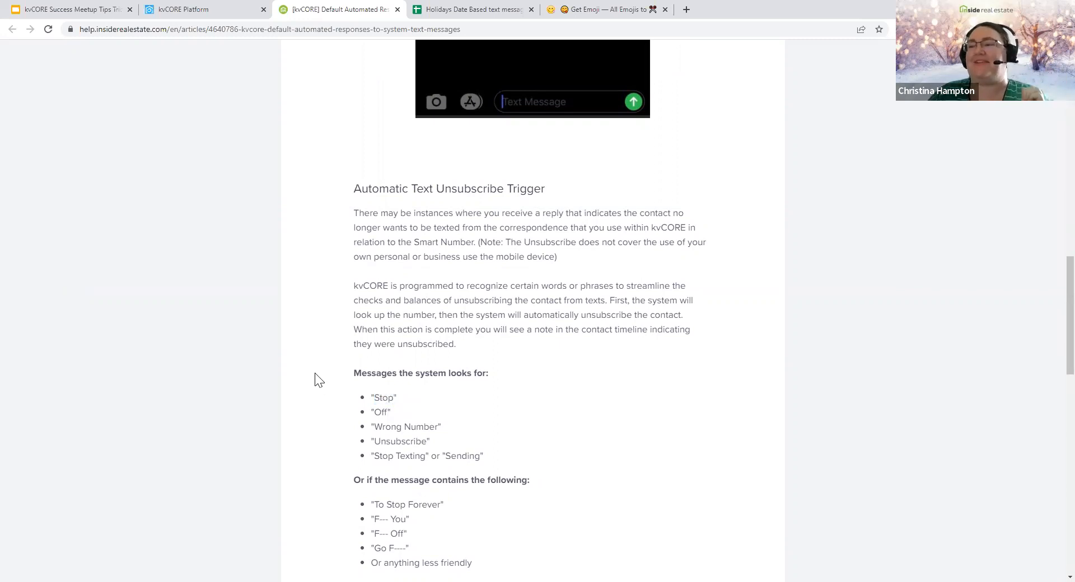
{"action": "scroll", "coordinate": [328, 379], "scroll_direction": "up", "scroll_amount": 17}
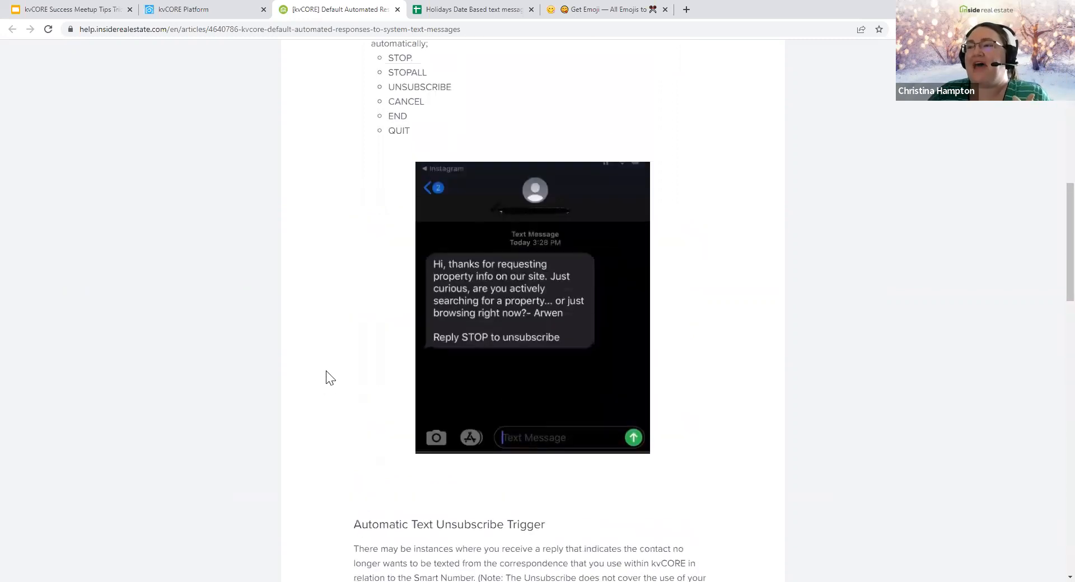
{"action": "left_click_drag", "start_coordinate": [448, 220], "coordinate": [715, 261]}
{"action": "left_click", "coordinate": [715, 262]}
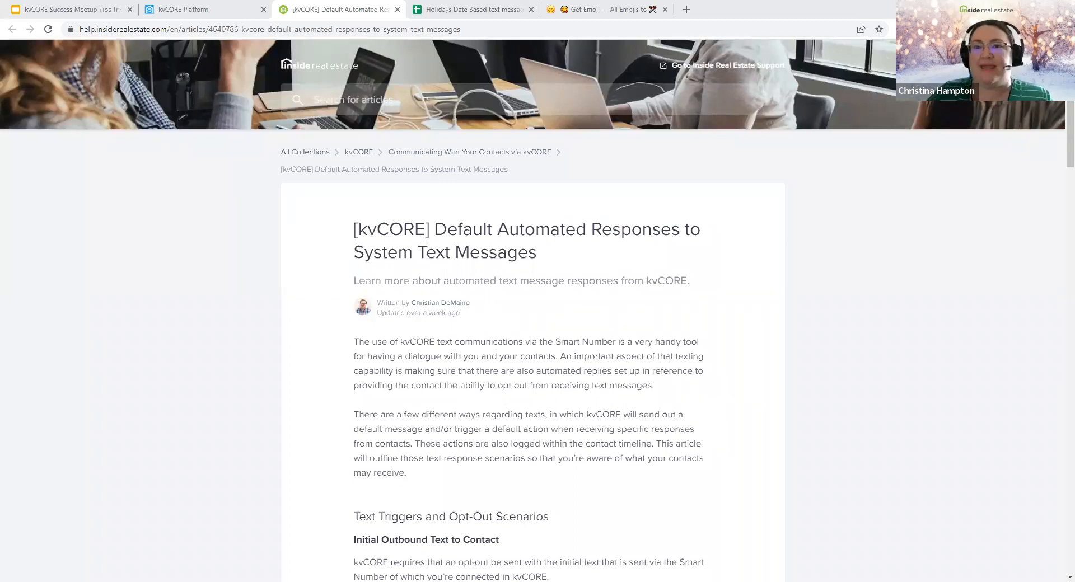
Step: Bring up the kvCORE Text Deliverability help article, review its title and sections, and select its web address
{"action": "left_click_drag", "start_coordinate": [361, 7], "coordinate": [358, 9]}
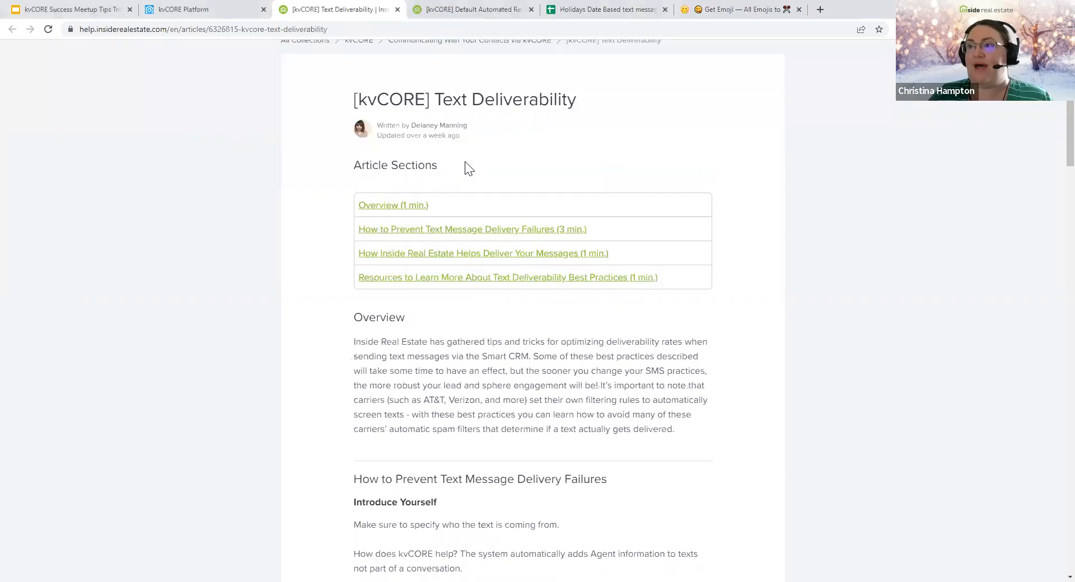
{"action": "scroll", "coordinate": [467, 169], "scroll_direction": "up", "scroll_amount": 2}
{"action": "left_click_drag", "start_coordinate": [580, 215], "coordinate": [435, 211]}
{"action": "left_click", "coordinate": [621, 211]}
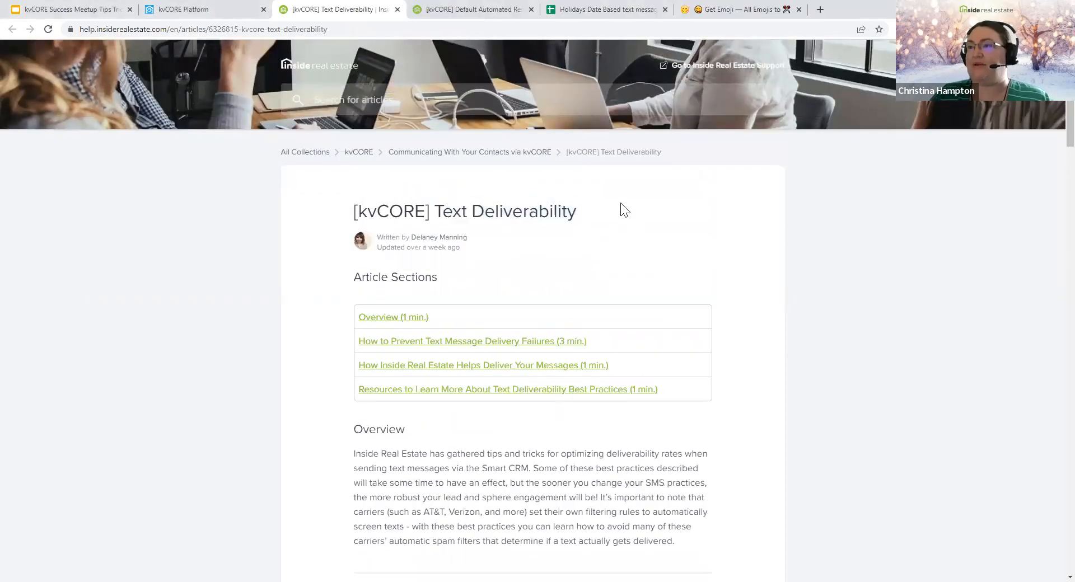
{"action": "left_click", "coordinate": [339, 28]}
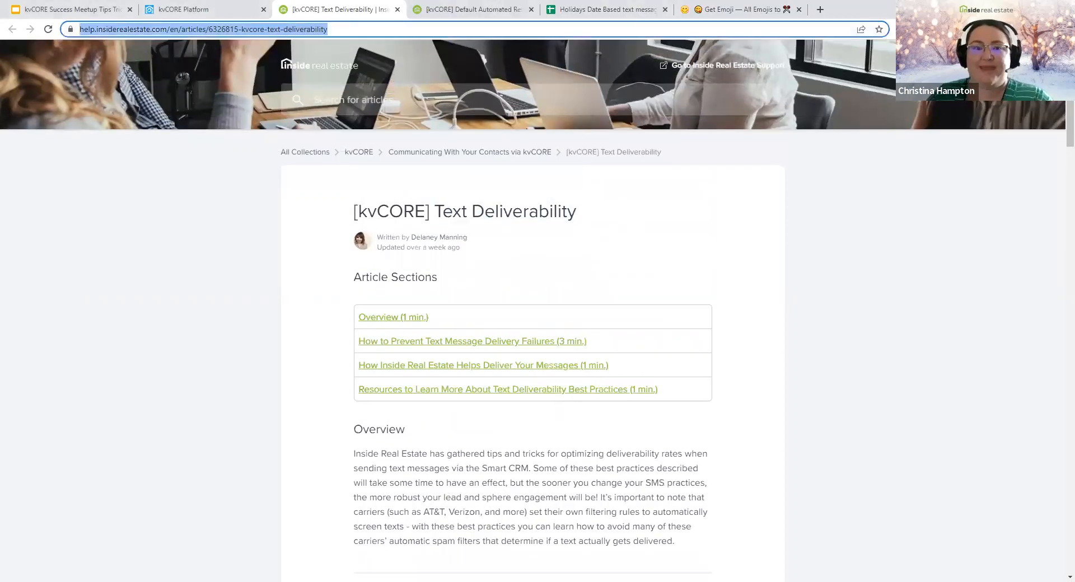
{"action": "left_click", "coordinate": [187, 234]}
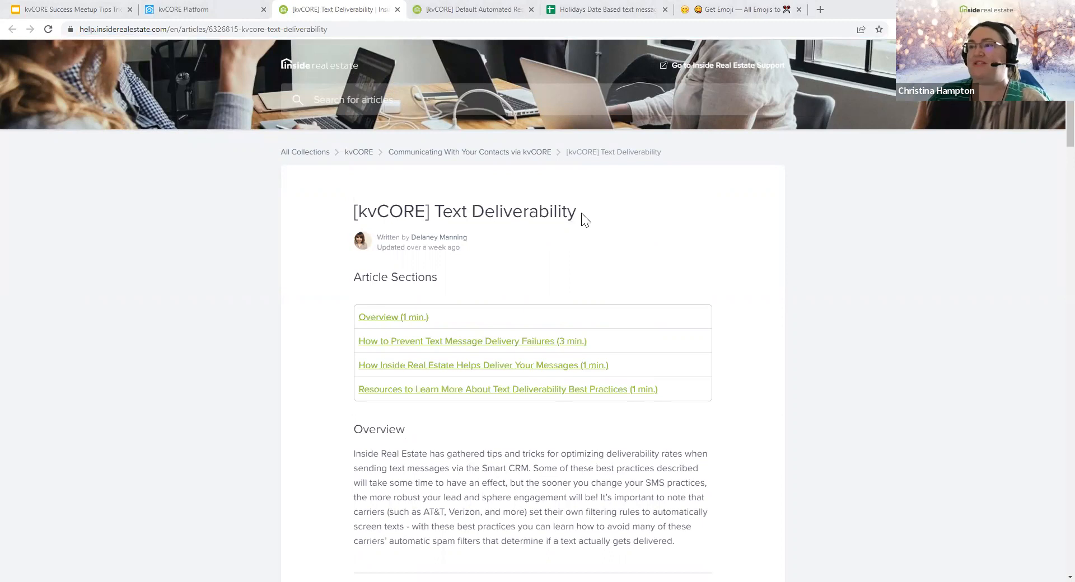
{"action": "left_click_drag", "start_coordinate": [582, 214], "coordinate": [437, 212]}
{"action": "left_click", "coordinate": [480, 221]}
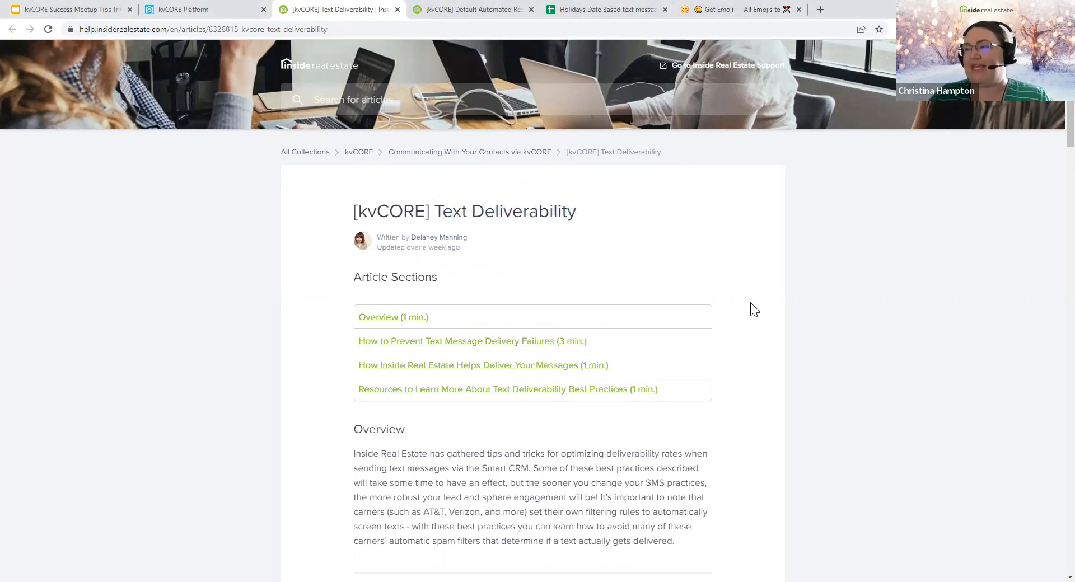
Step: Bring up the About TCPA Compliance & SMS Opt-In Overview help article and select its web address
{"action": "left_click", "coordinate": [204, 3]}
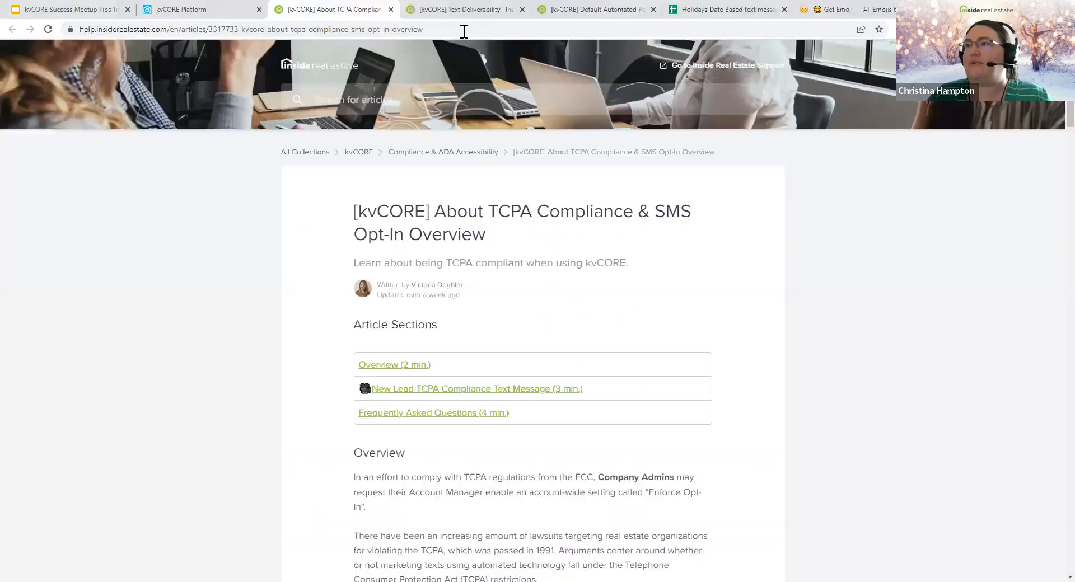
{"action": "left_click", "coordinate": [465, 29]}
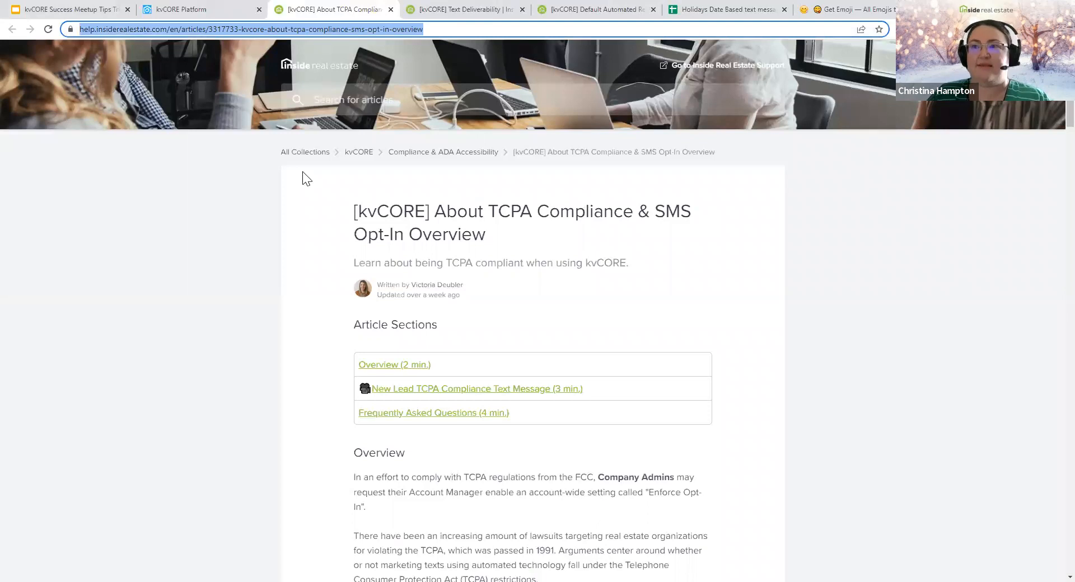
{"action": "left_click", "coordinate": [205, 201]}
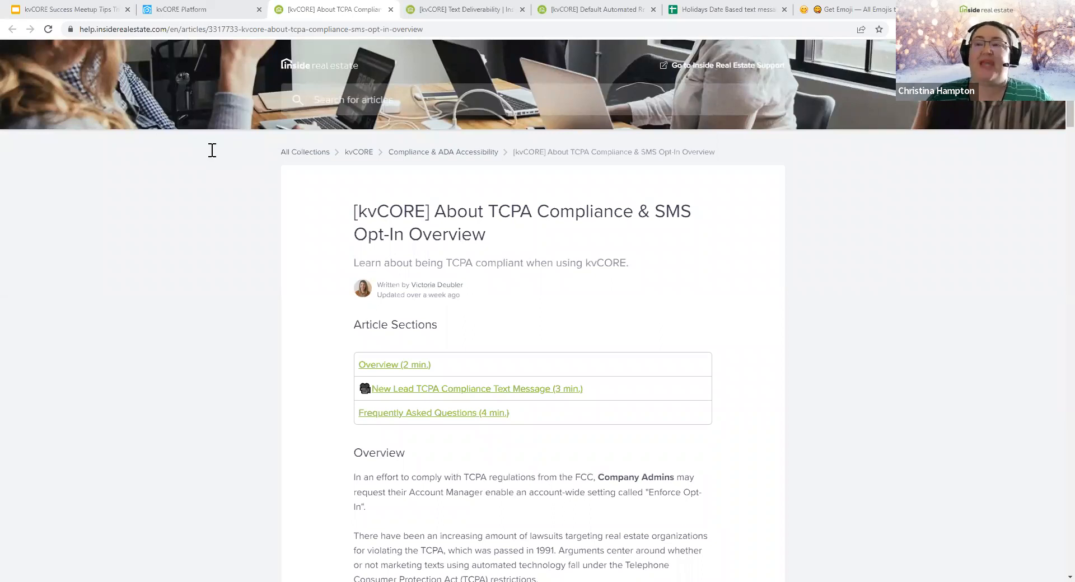
Step: Switch to the kvCORE Smart CRM contacts and archive the Active Lead from the Catalina Wine Mixer source, checking the warning before proceeding
{"action": "left_click", "coordinate": [224, 10]}
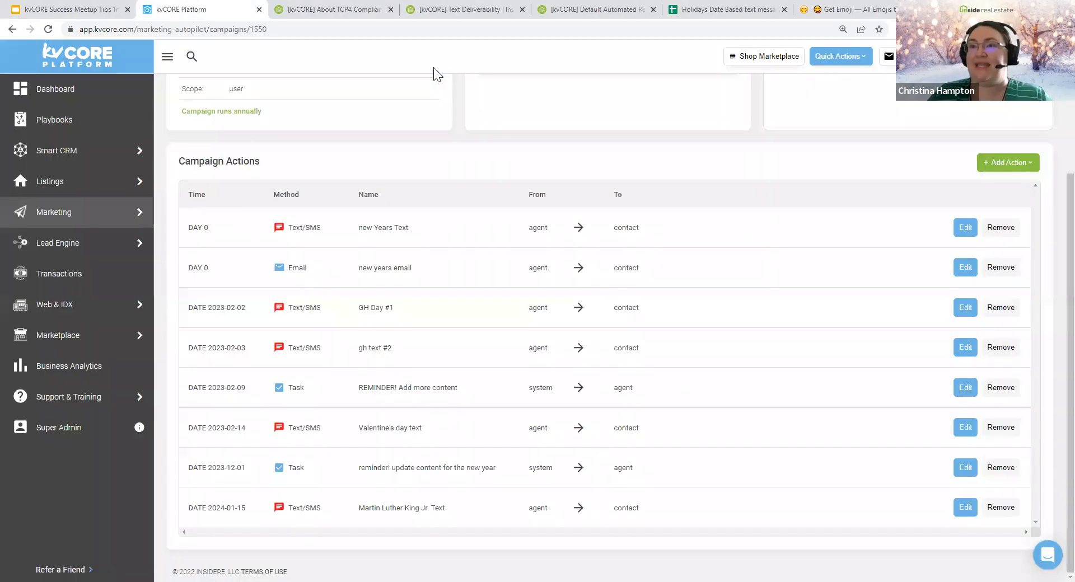
{"action": "left_click", "coordinate": [66, 151]}
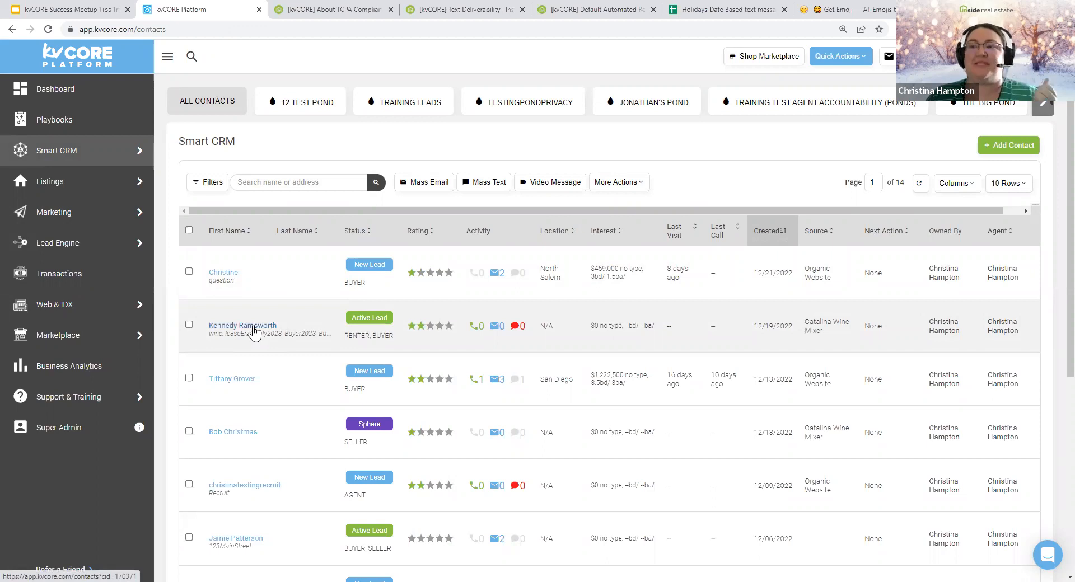
{"action": "left_click_drag", "start_coordinate": [299, 333], "coordinate": [209, 325]}
{"action": "left_click", "coordinate": [369, 319]}
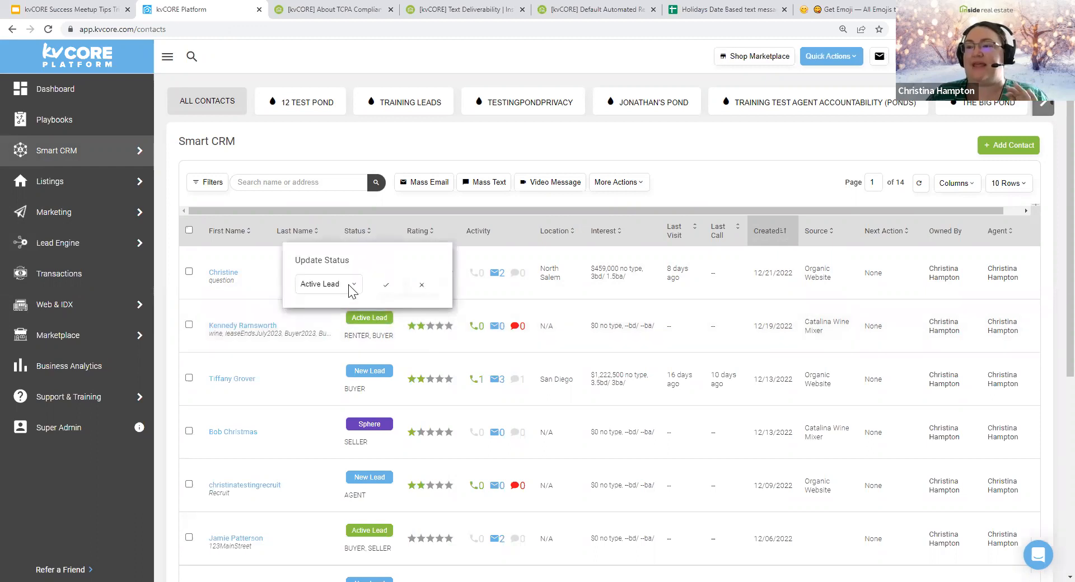
{"action": "left_click", "coordinate": [348, 286]}
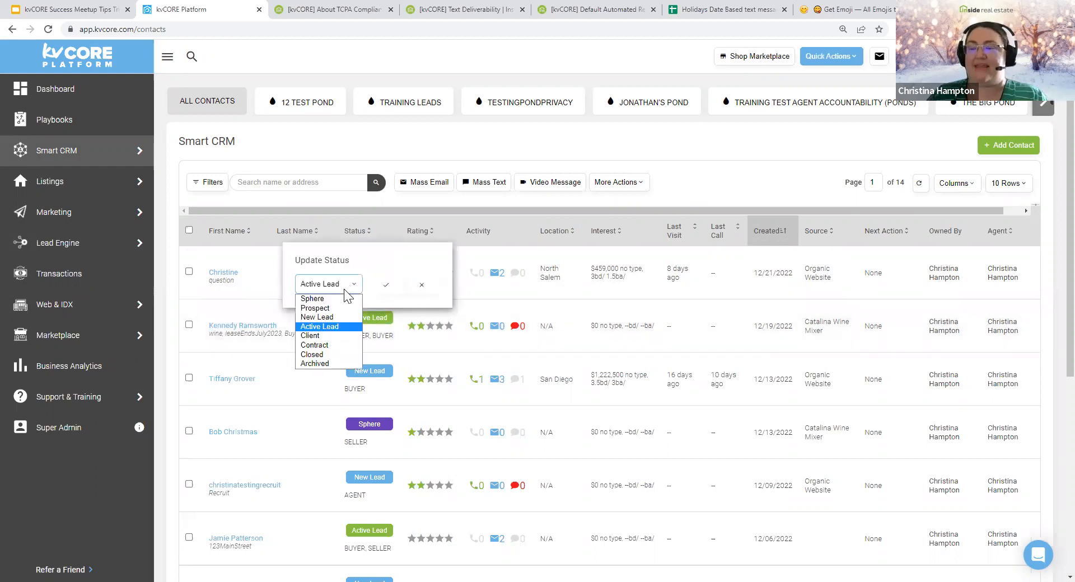
{"action": "left_click", "coordinate": [322, 365]}
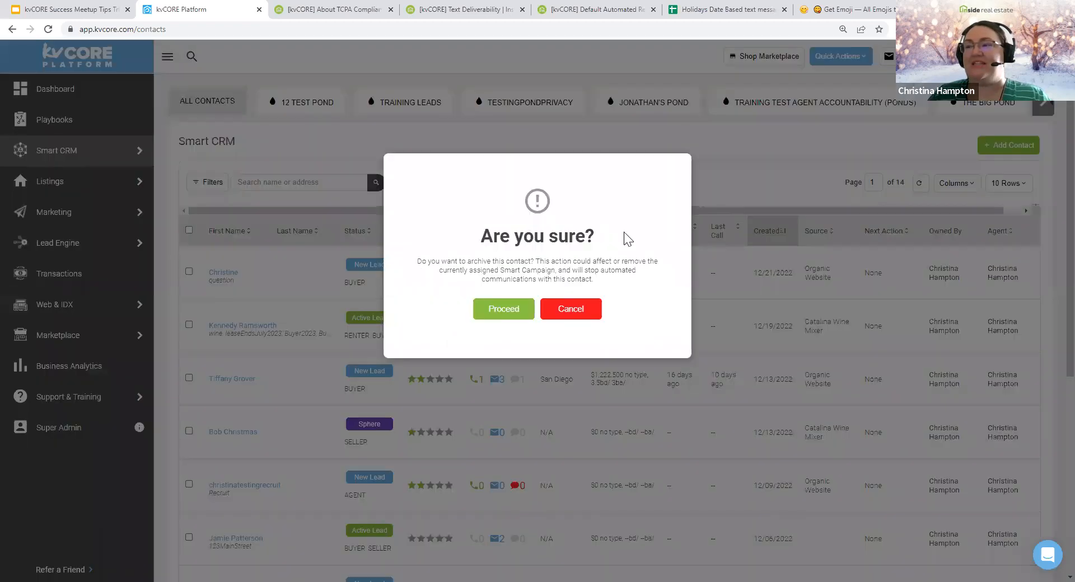
{"action": "triple_click", "coordinate": [628, 239]}
{"action": "left_click_drag", "start_coordinate": [628, 239], "coordinate": [559, 272]}
{"action": "left_click", "coordinate": [569, 263]}
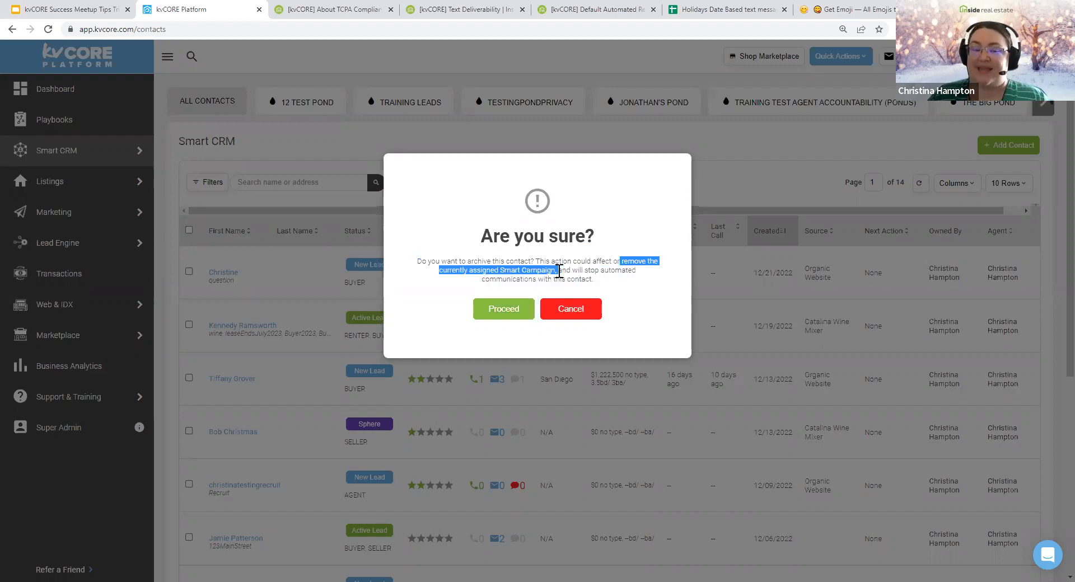
{"action": "left_click", "coordinate": [581, 269]}
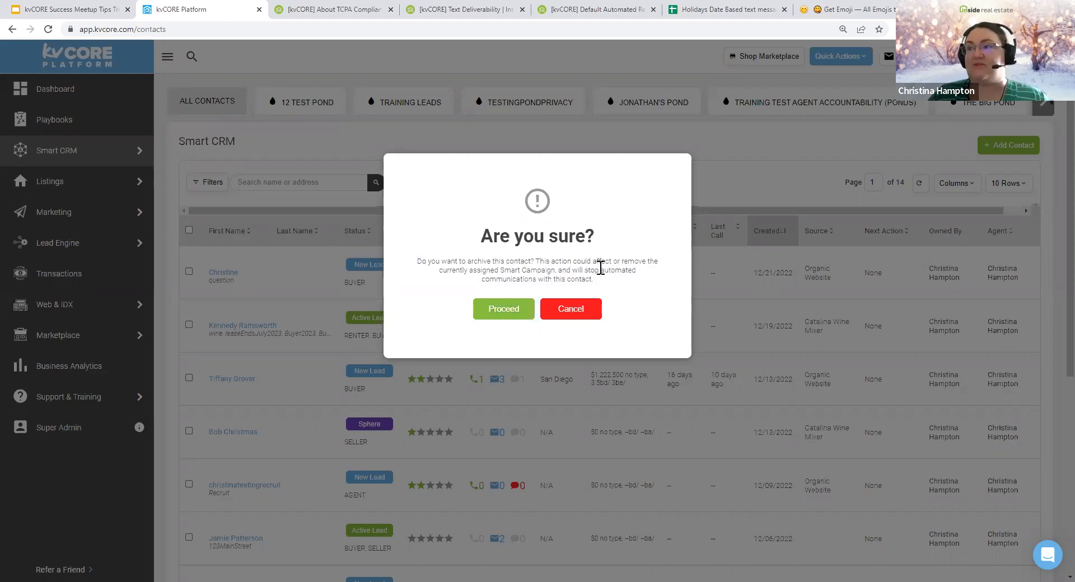
{"action": "left_click_drag", "start_coordinate": [580, 270], "coordinate": [540, 279]}
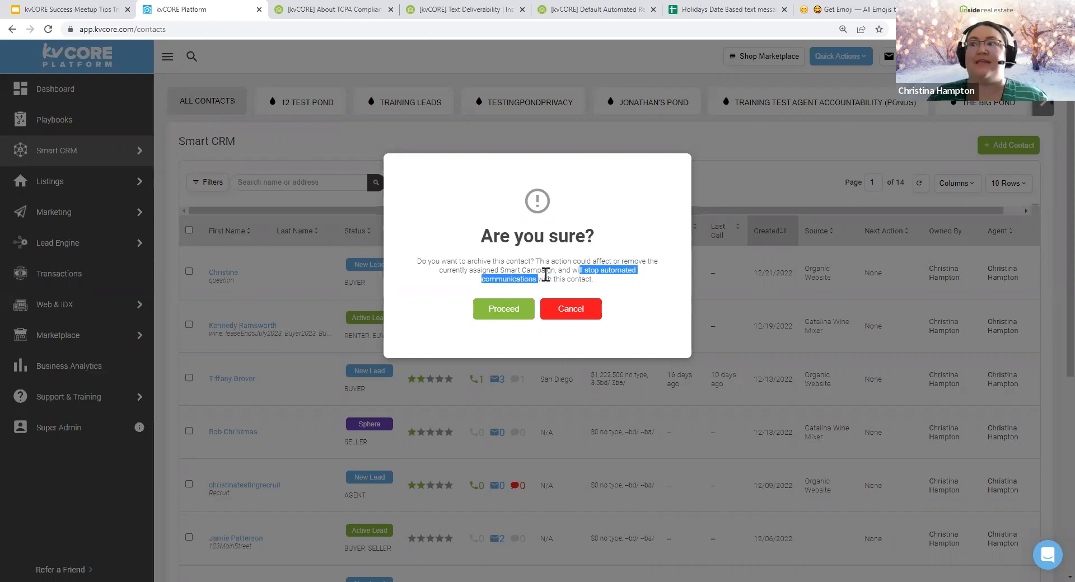
{"action": "left_click", "coordinate": [509, 309]}
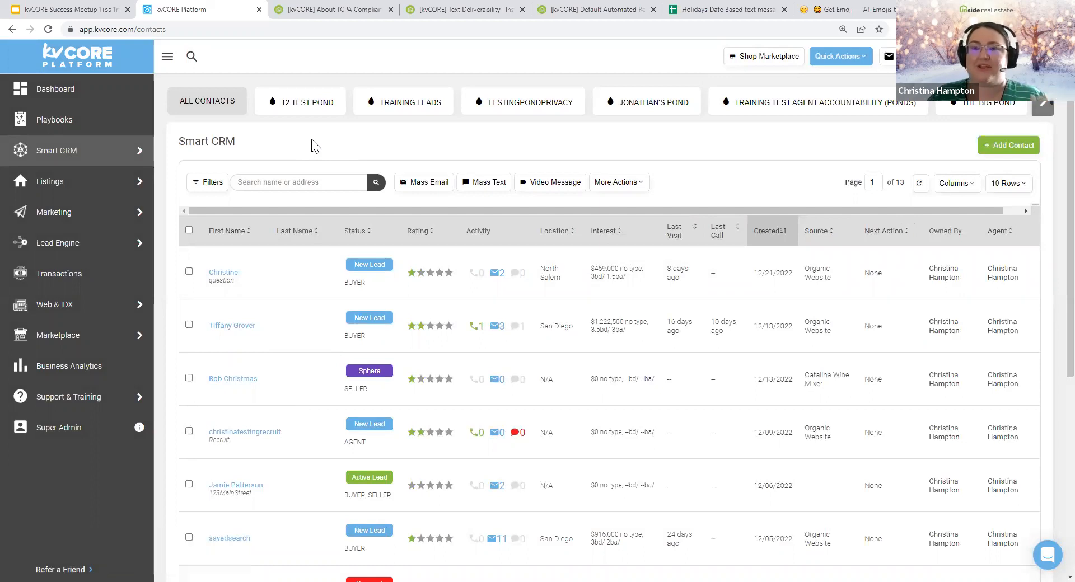
Step: Search the Smart CRM by the archived contact's first name with the contact status filter set to Archived
{"action": "left_click", "coordinate": [276, 183]}
{"action": "type", "text": "kenned"}
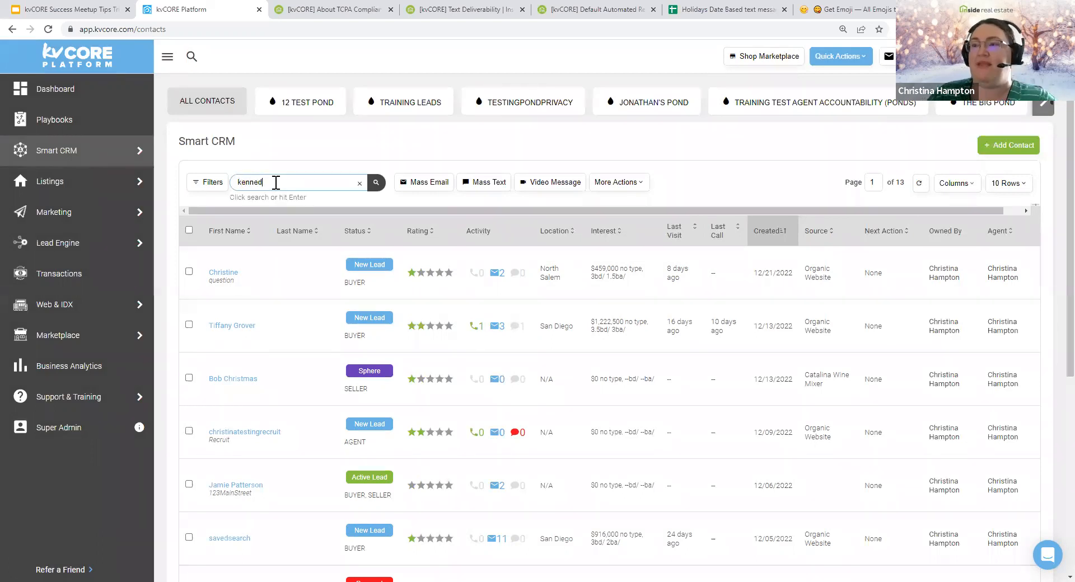
{"action": "left_click", "coordinate": [212, 187]}
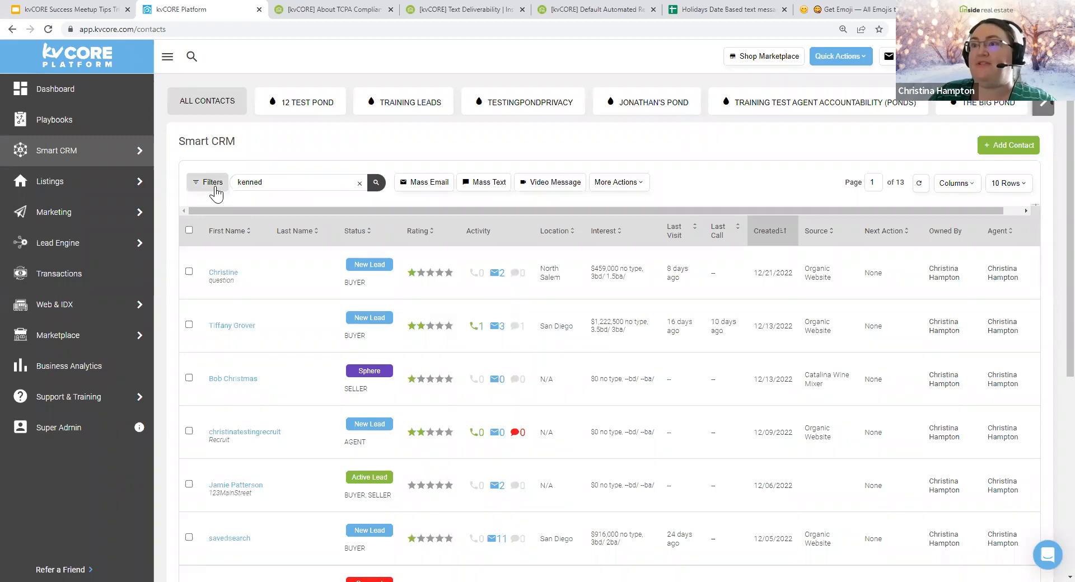
{"action": "left_click", "coordinate": [173, 345]}
{"action": "left_click", "coordinate": [229, 516]}
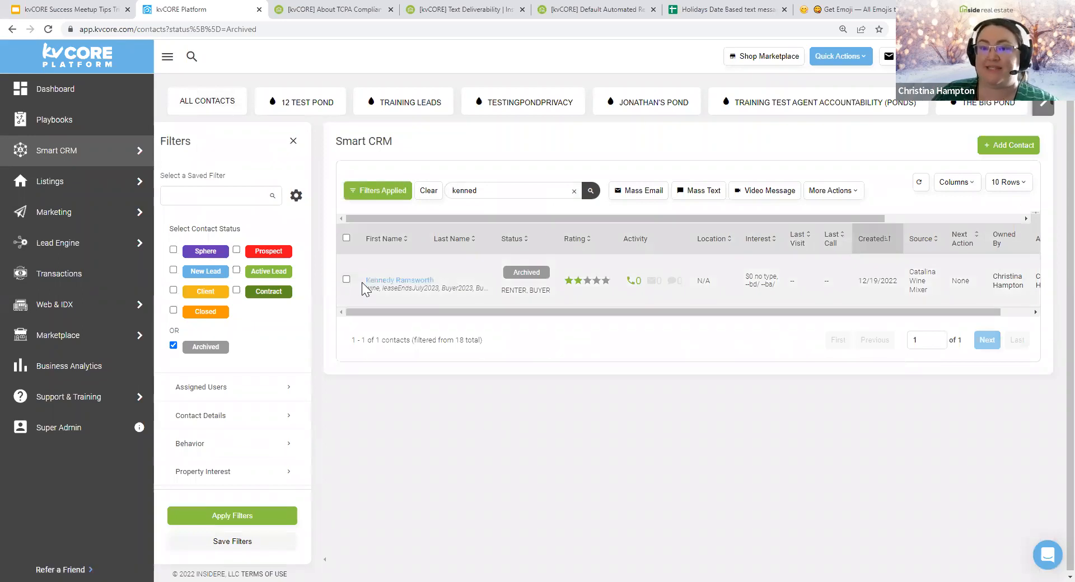
Step: Clear the contact search, open the archived Catalina Wine Mixer contact, and set its client journey status to Active Lead
{"action": "mouse_move", "coordinate": [184, 345]}
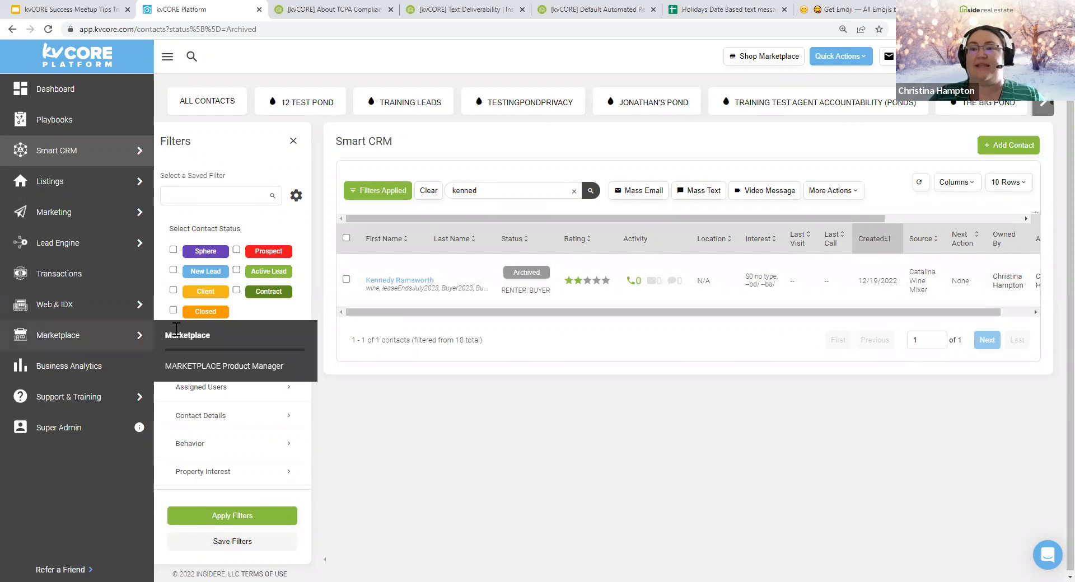
{"action": "left_click_drag", "start_coordinate": [159, 345], "coordinate": [485, 434]}
{"action": "left_click", "coordinate": [521, 242]}
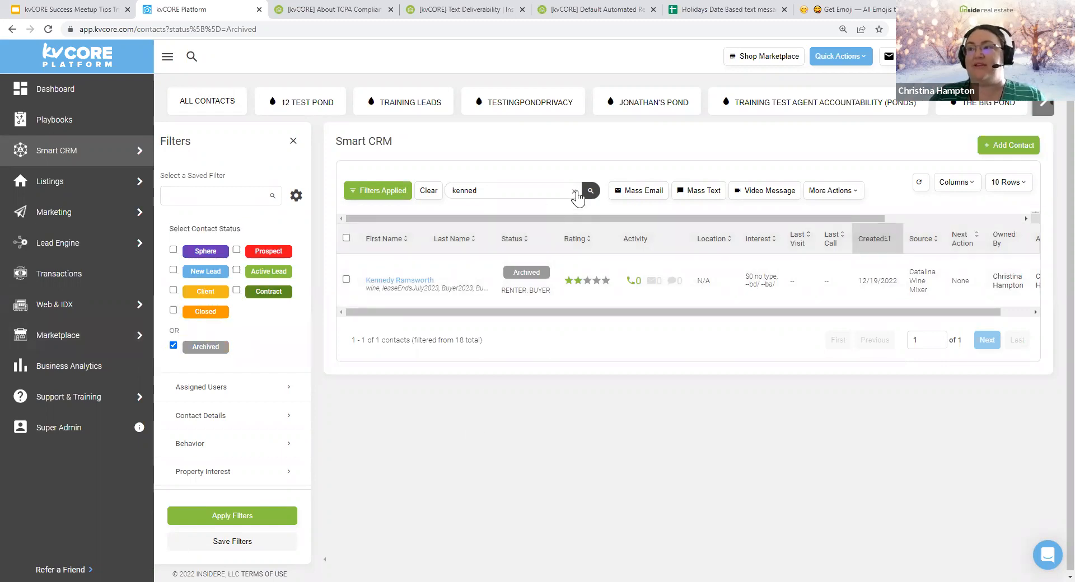
{"action": "left_click", "coordinate": [574, 190]}
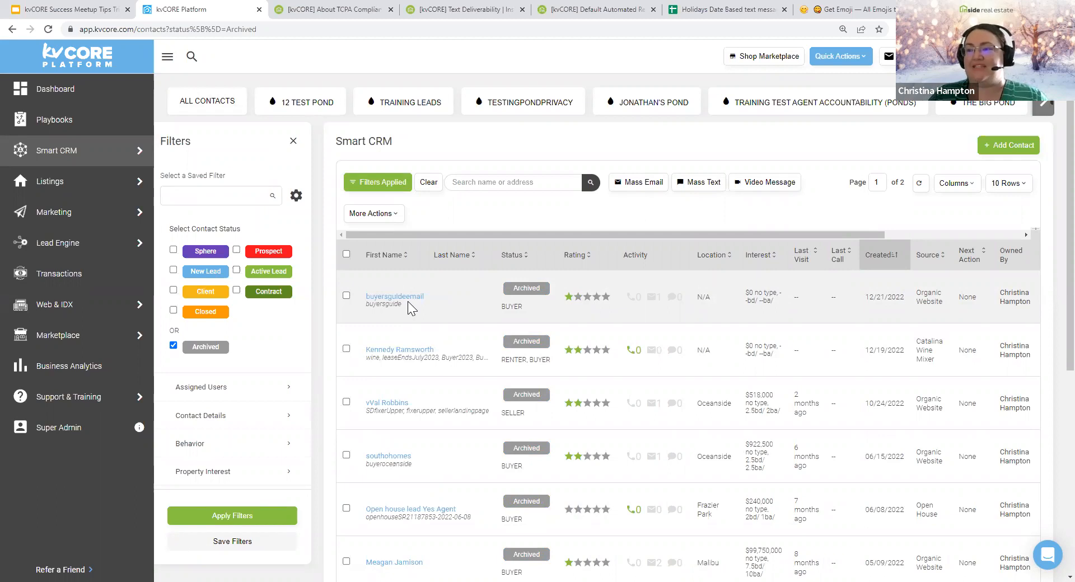
{"action": "left_click", "coordinate": [397, 351]}
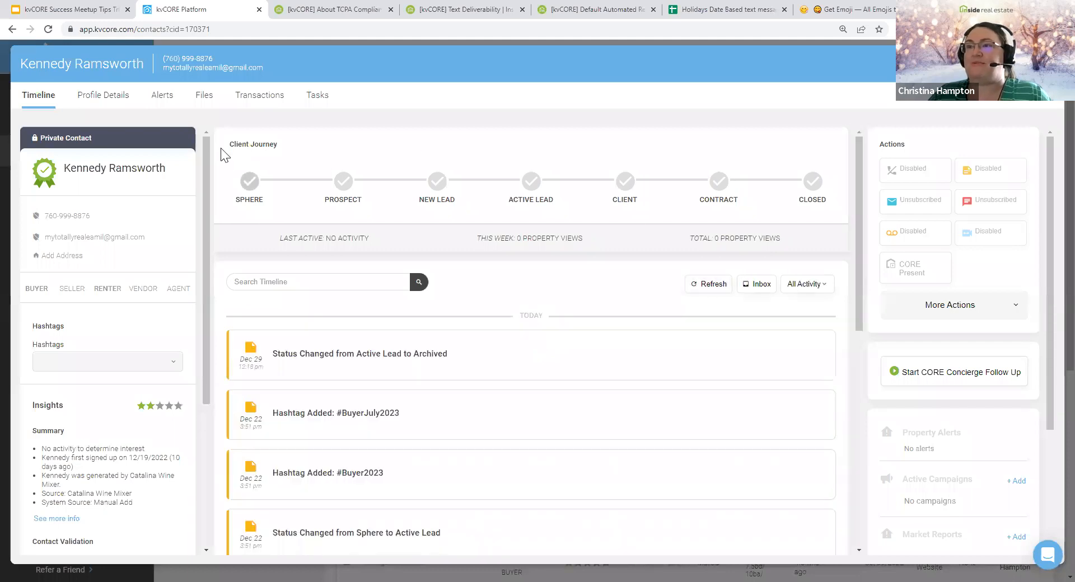
{"action": "left_click_drag", "start_coordinate": [223, 149], "coordinate": [375, 212]}
{"action": "left_click", "coordinate": [531, 182]}
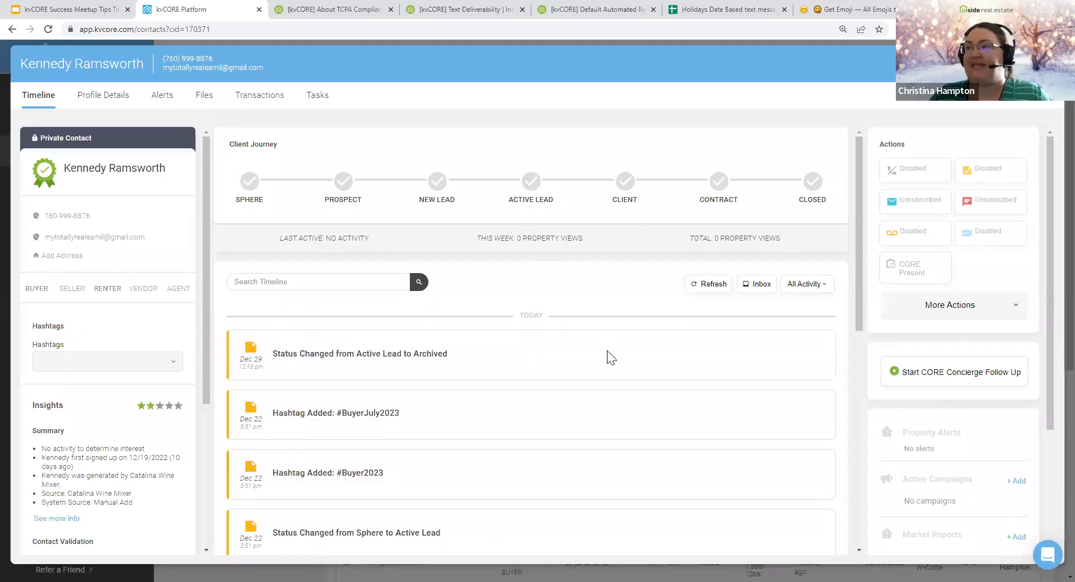
{"action": "left_click", "coordinate": [500, 292]}
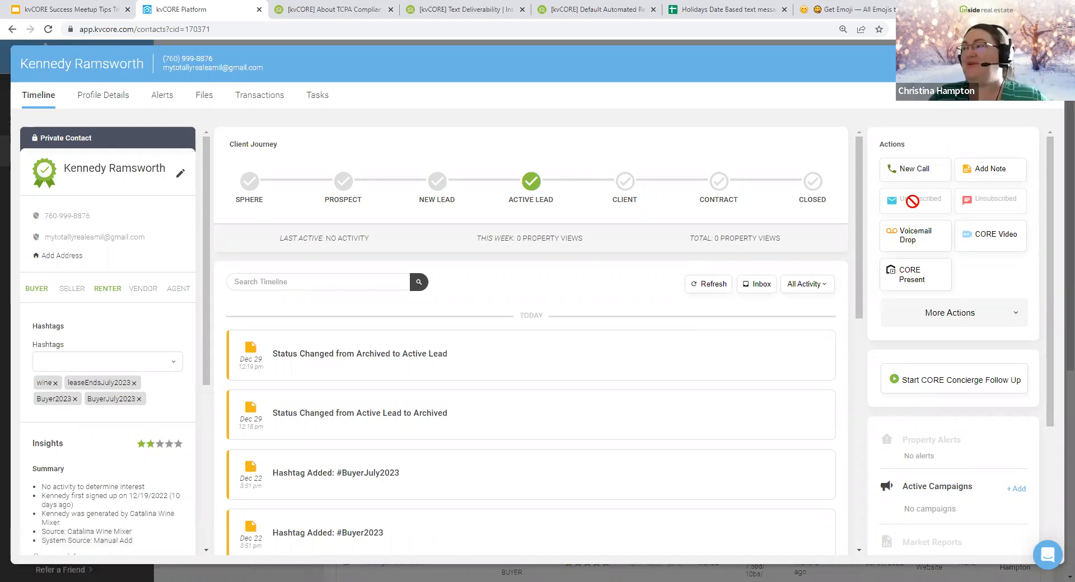
Step: Resubscribe the contact to both emails and text messages from the contact's actions
{"action": "left_click", "coordinate": [912, 201]}
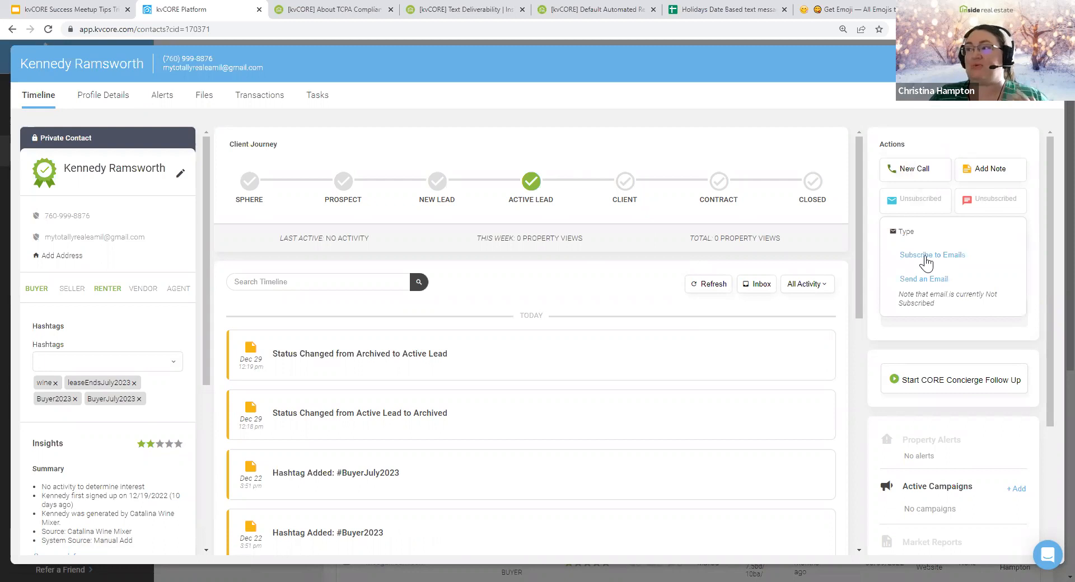
{"action": "left_click", "coordinate": [932, 255]}
{"action": "left_click", "coordinate": [507, 294]}
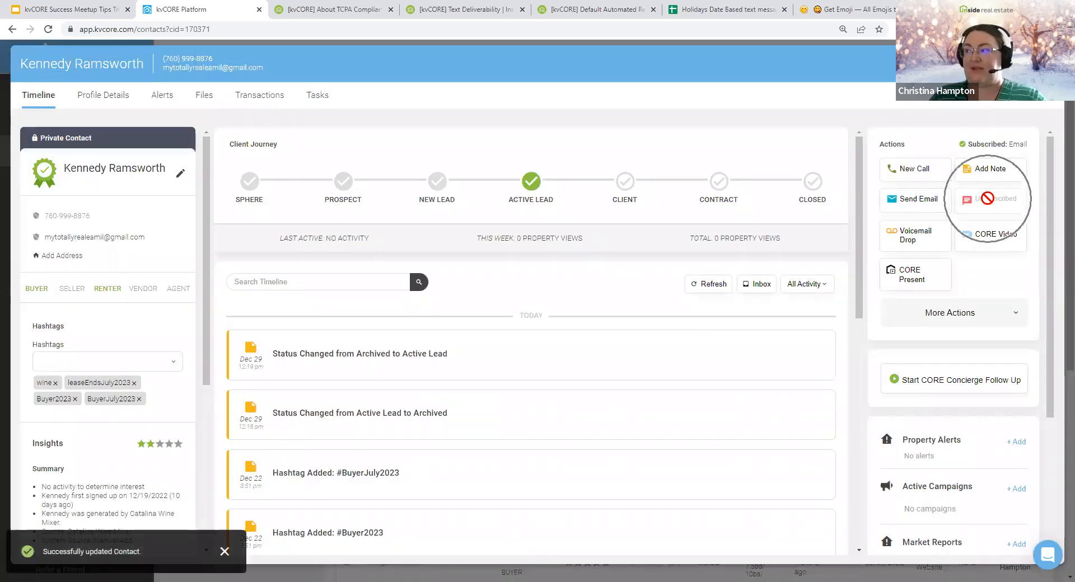
{"action": "left_click", "coordinate": [968, 209]}
{"action": "left_click", "coordinate": [930, 255]}
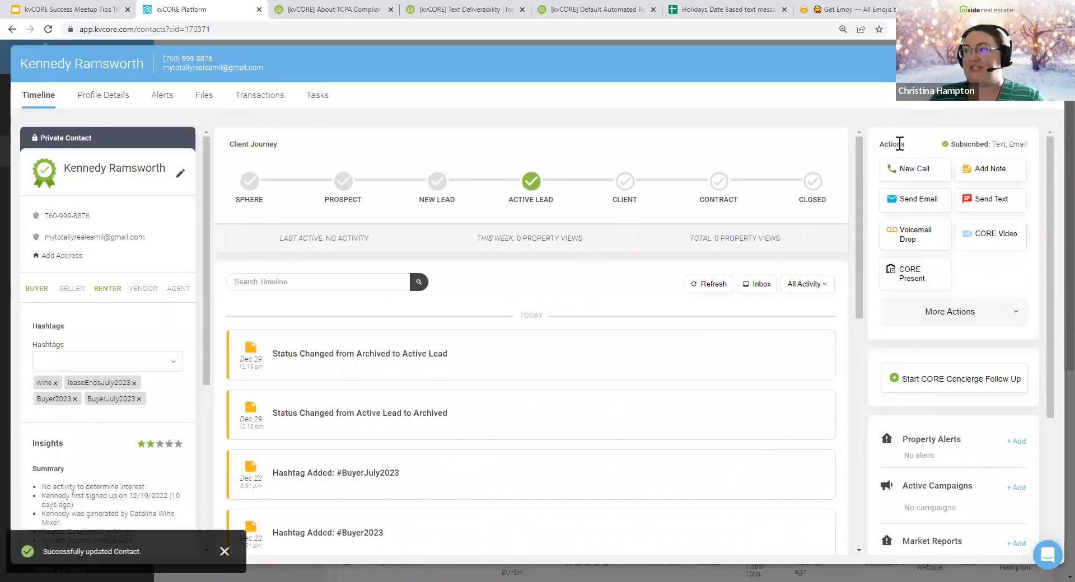
Step: Check the contact's call options and dismiss the dialog without placing a call
{"action": "double_click", "coordinate": [900, 144]}
{"action": "left_click", "coordinate": [909, 172]}
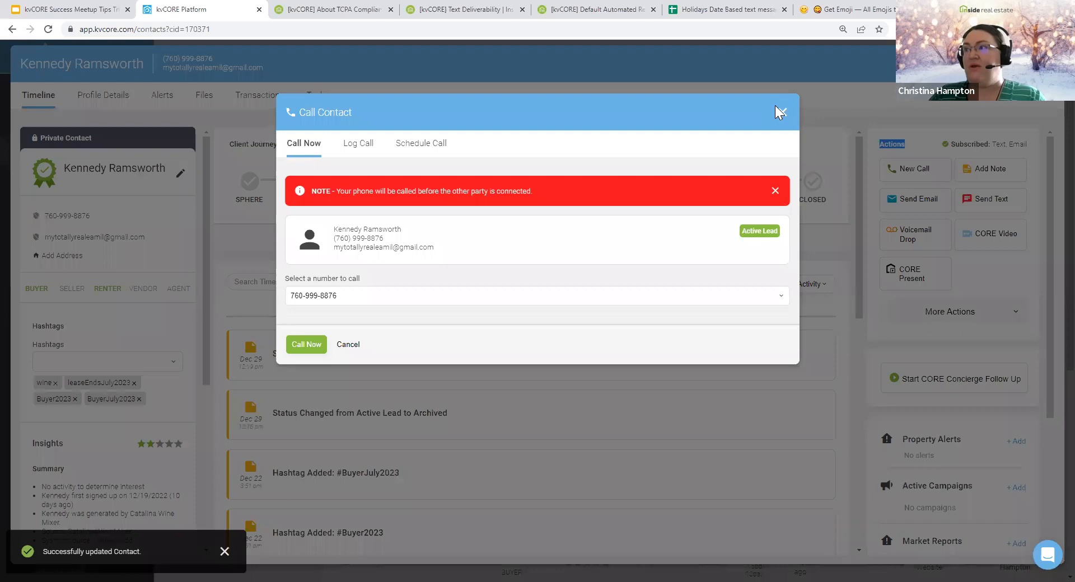
{"action": "left_click", "coordinate": [392, 67]}
Step: Edit the contact's profile details to set Auto Dial to Yes, check the Text (SMS) option, save, and return to the timeline
{"action": "left_click", "coordinate": [104, 100]}
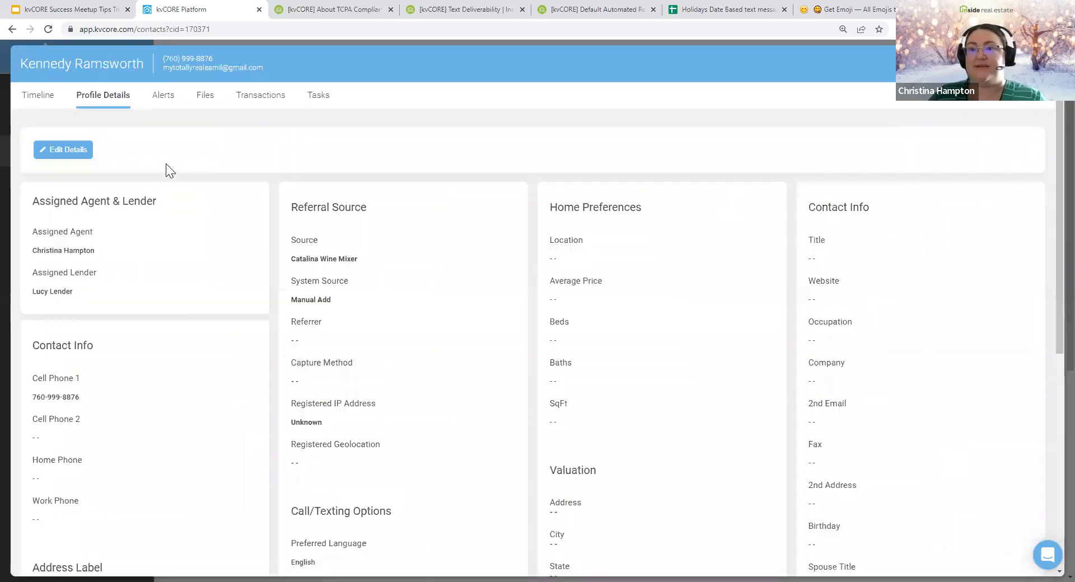
{"action": "left_click", "coordinate": [68, 158]}
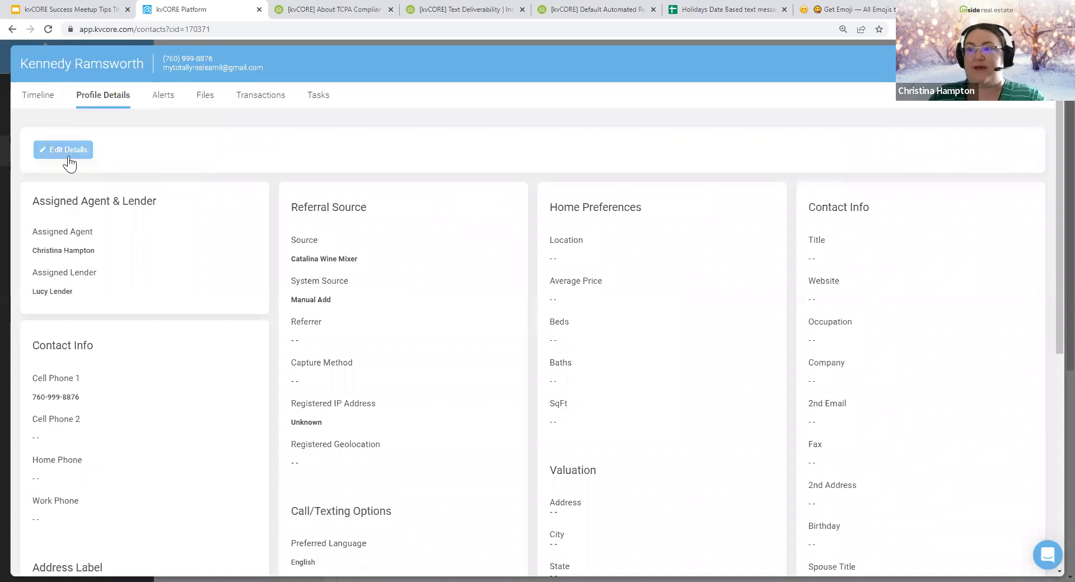
{"action": "left_click", "coordinate": [68, 157]}
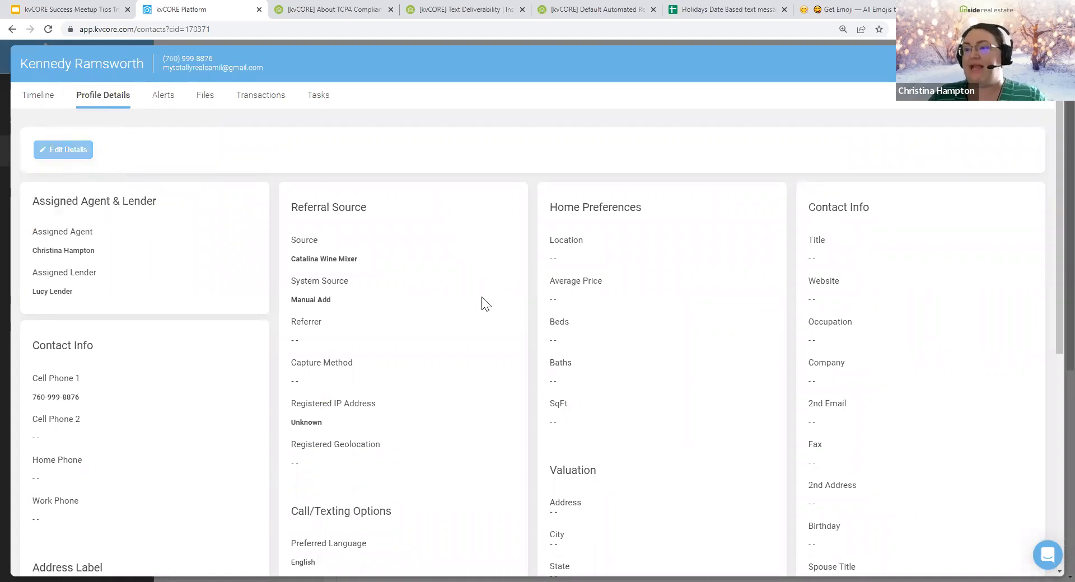
{"action": "scroll", "coordinate": [484, 339], "scroll_direction": "down", "scroll_amount": 1}
{"action": "scroll", "coordinate": [486, 344], "scroll_direction": "down", "scroll_amount": 3}
{"action": "left_click_drag", "start_coordinate": [293, 361], "coordinate": [344, 372]}
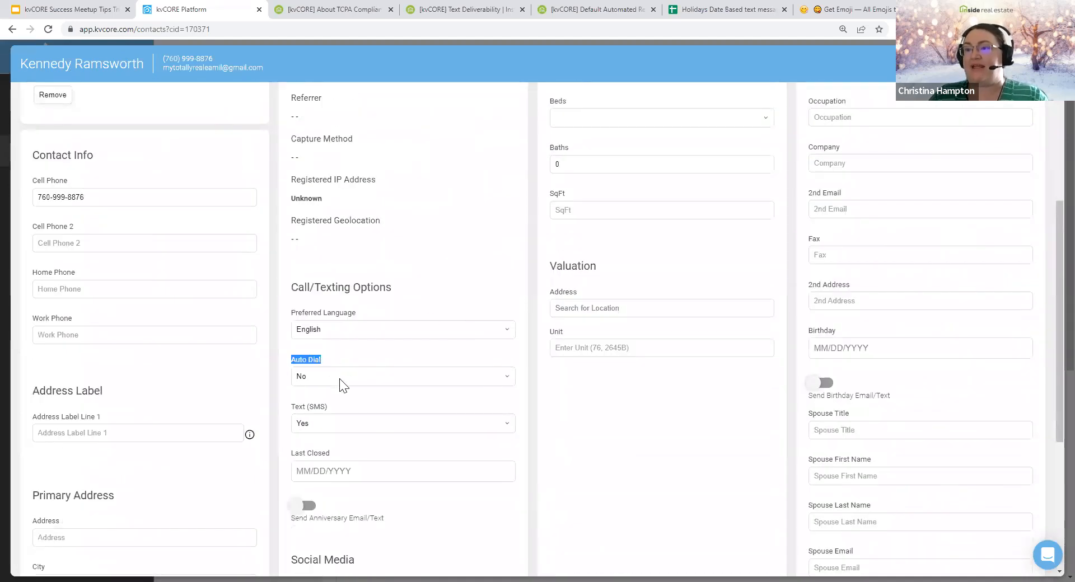
{"action": "left_click", "coordinate": [319, 377]}
{"action": "left_click", "coordinate": [317, 410]}
{"action": "left_click_drag", "start_coordinate": [295, 409], "coordinate": [351, 408]}
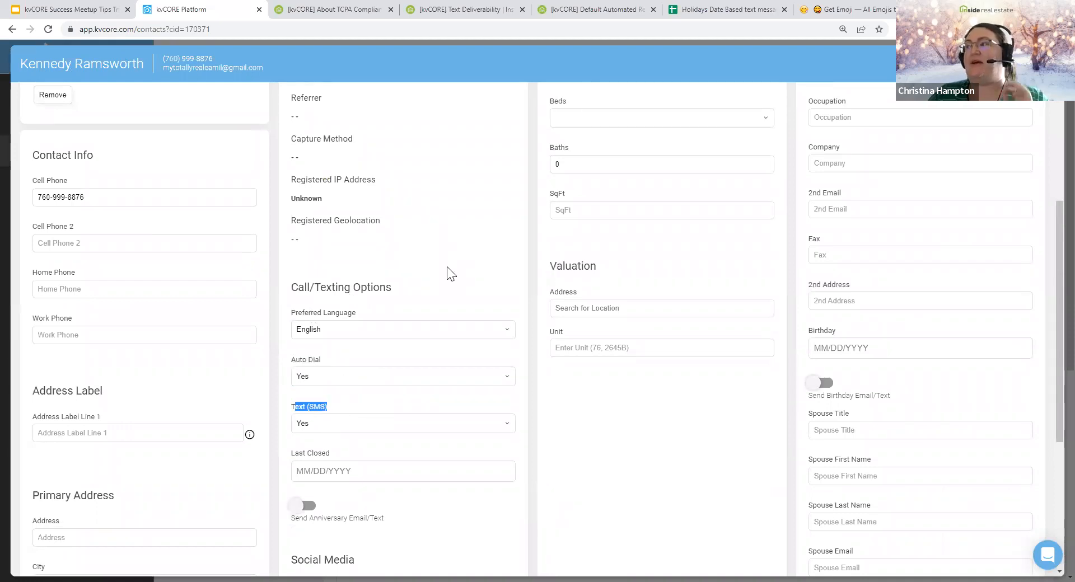
{"action": "scroll", "coordinate": [447, 268], "scroll_direction": "up", "scroll_amount": 4}
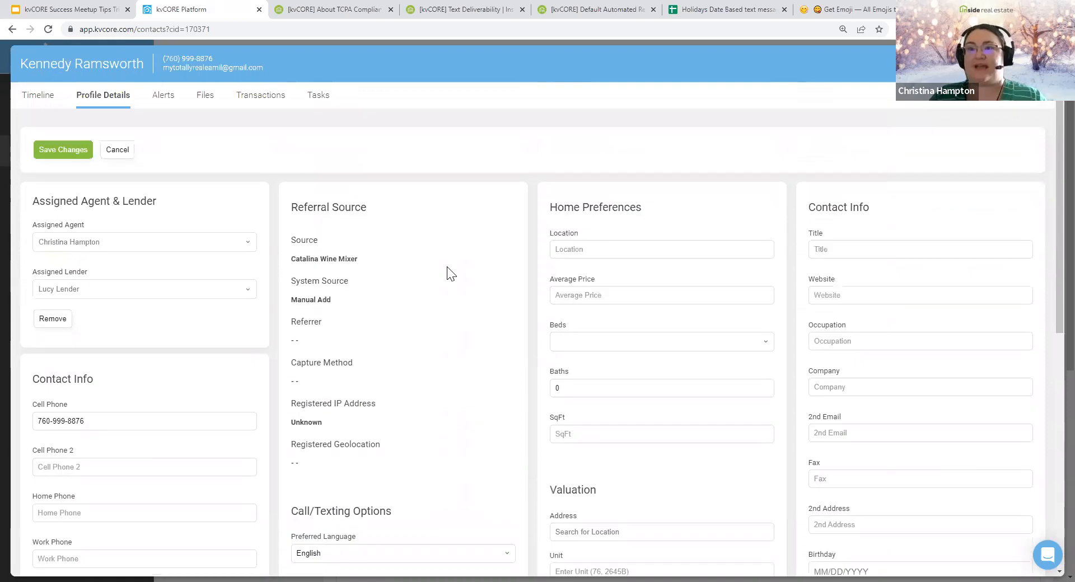
{"action": "left_click", "coordinate": [72, 150]}
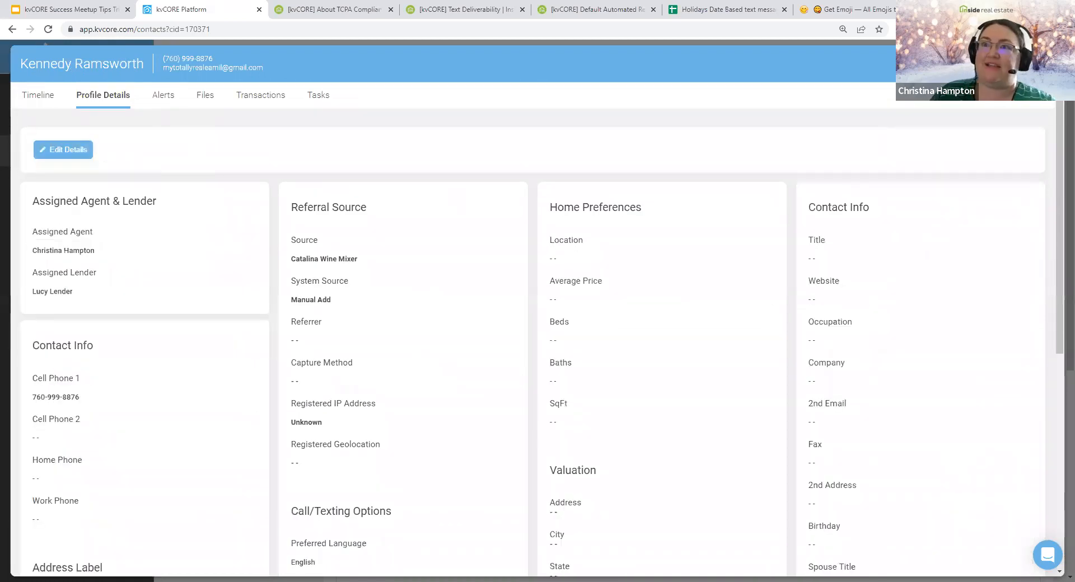
{"action": "left_click", "coordinate": [39, 95]}
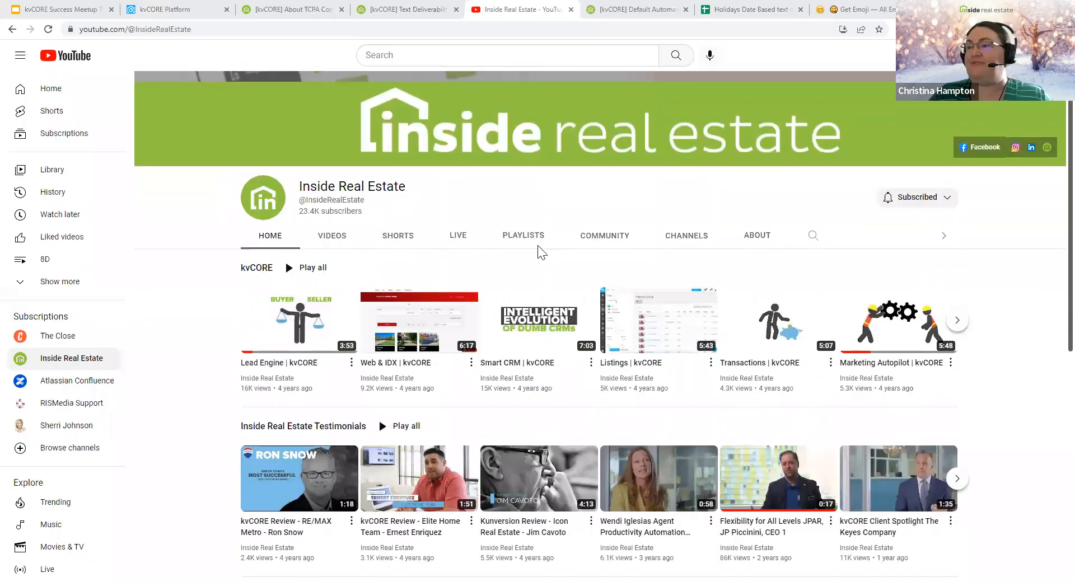
Step: Browse the Created playlists section of the Inside Real Estate YouTube channel, including its further playlists
{"action": "scroll", "coordinate": [462, 361], "scroll_direction": "down", "scroll_amount": 2}
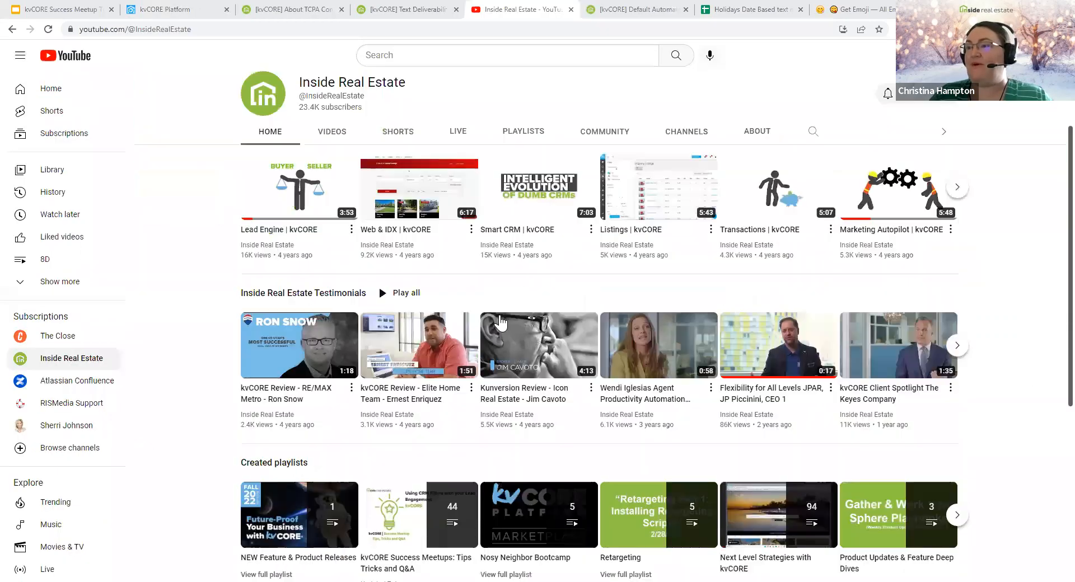
{"action": "scroll", "coordinate": [463, 361], "scroll_direction": "down", "scroll_amount": 2}
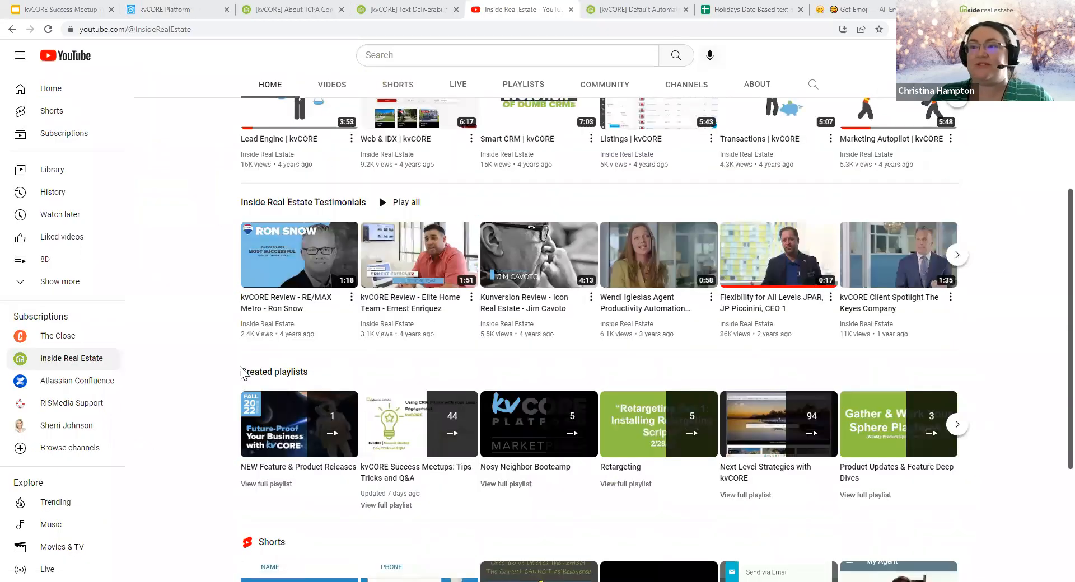
{"action": "triple_click", "coordinate": [268, 378]}
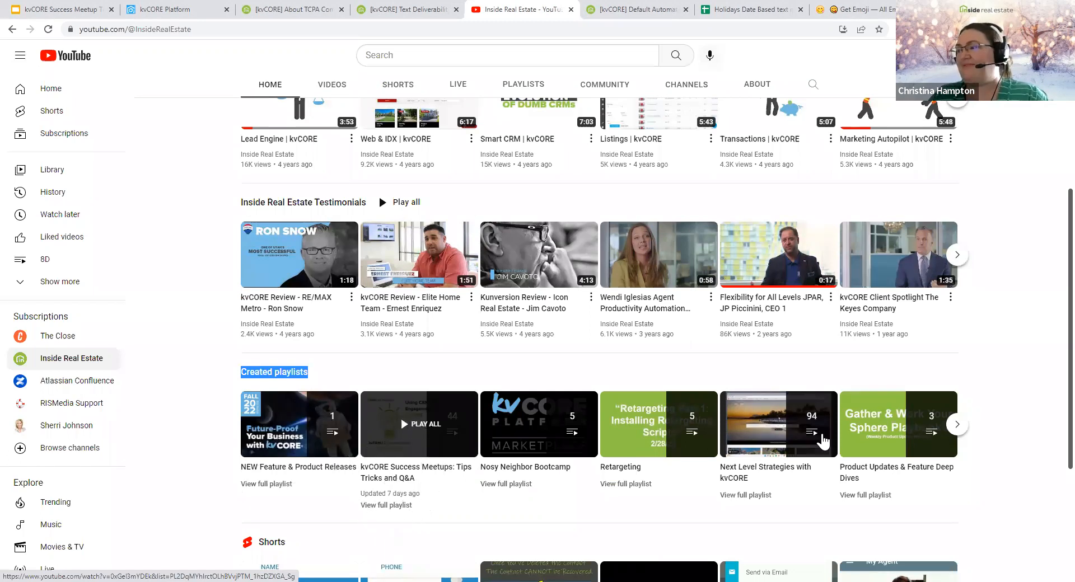
{"action": "left_click", "coordinate": [959, 424]}
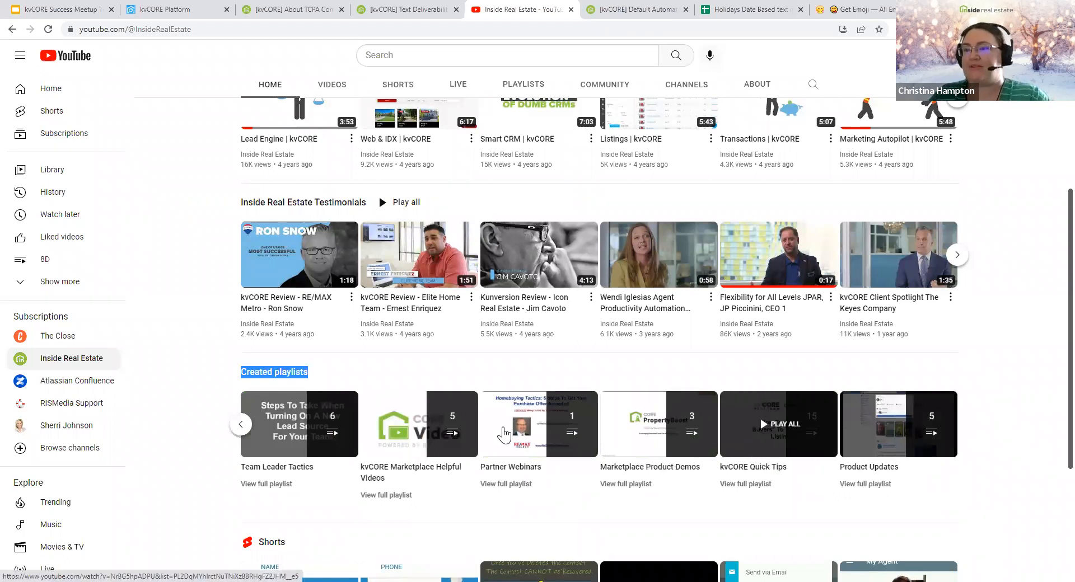
{"action": "left_click", "coordinate": [242, 426]}
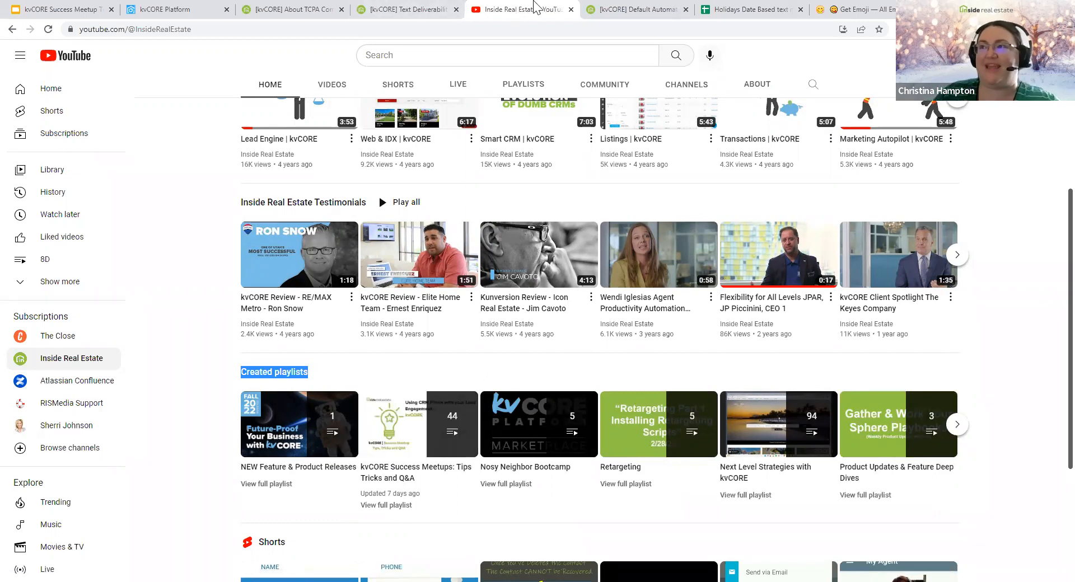
Step: Switch back to the kvCORE Smart CRM and clear the Archived filter from the contacts list
{"action": "left_click", "coordinate": [87, 10]}
{"action": "left_click", "coordinate": [160, 13]}
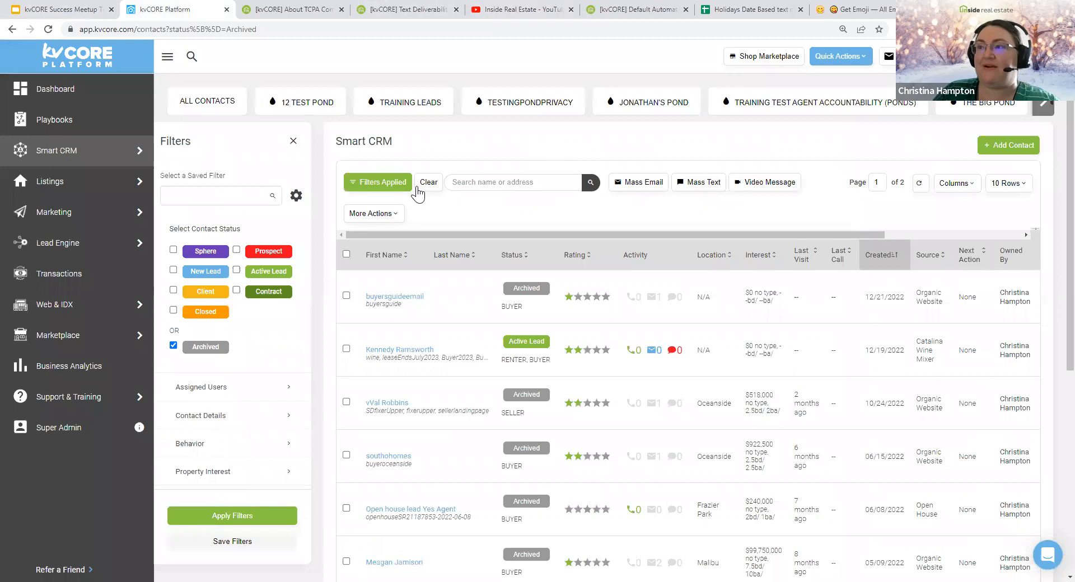
{"action": "left_click", "coordinate": [424, 185]}
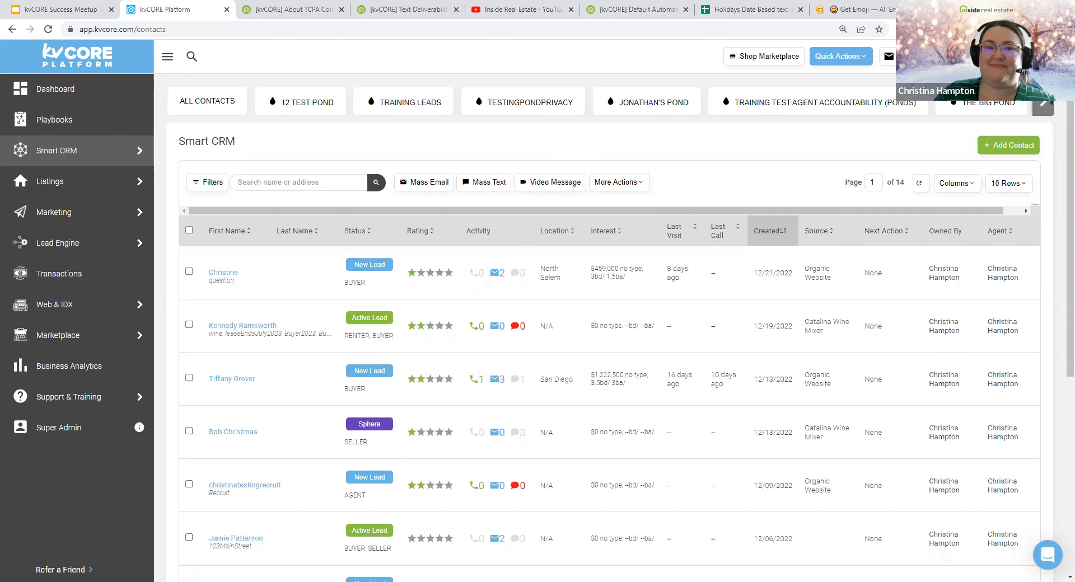
Step: Switch to the Holidays Date Based text messages spreadsheet in Google Sheets and copy its share link
{"action": "mouse_move", "coordinate": [84, 181]}
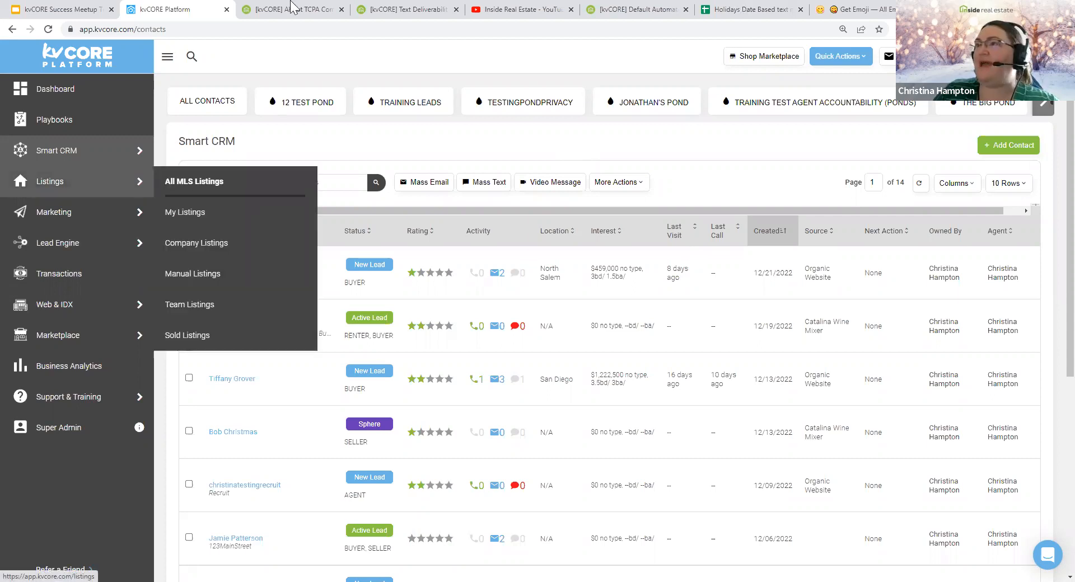
{"action": "left_click", "coordinate": [745, 7]}
{"action": "left_click", "coordinate": [697, 249]}
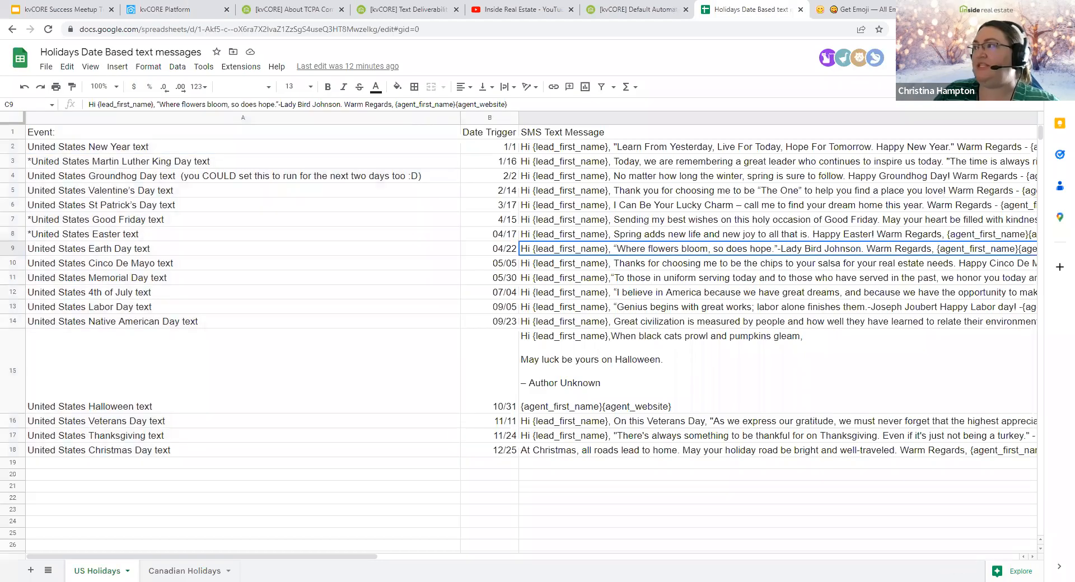
{"action": "left_click", "coordinate": [1002, 58]}
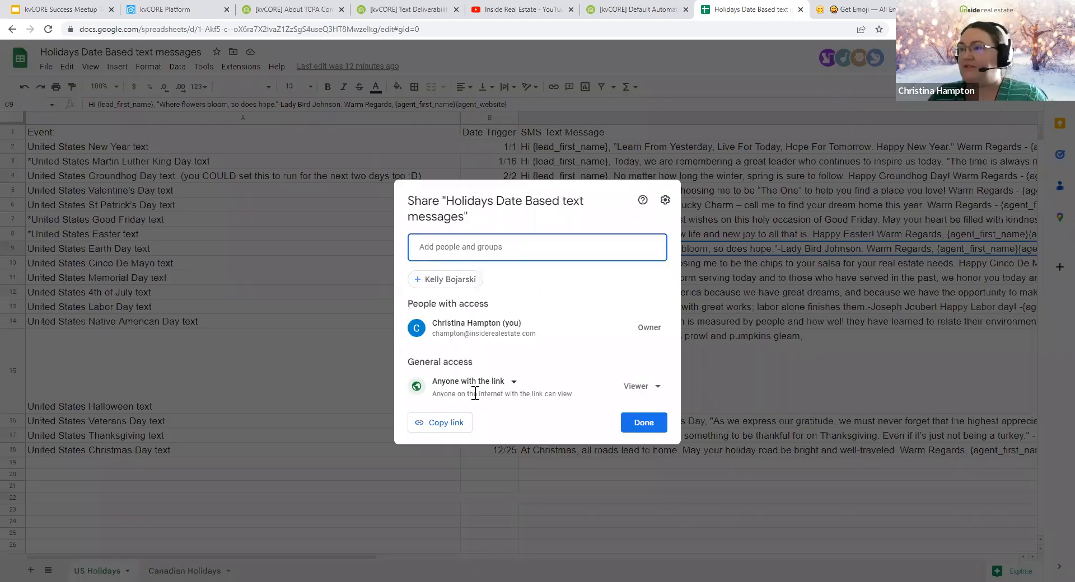
{"action": "left_click", "coordinate": [440, 422]}
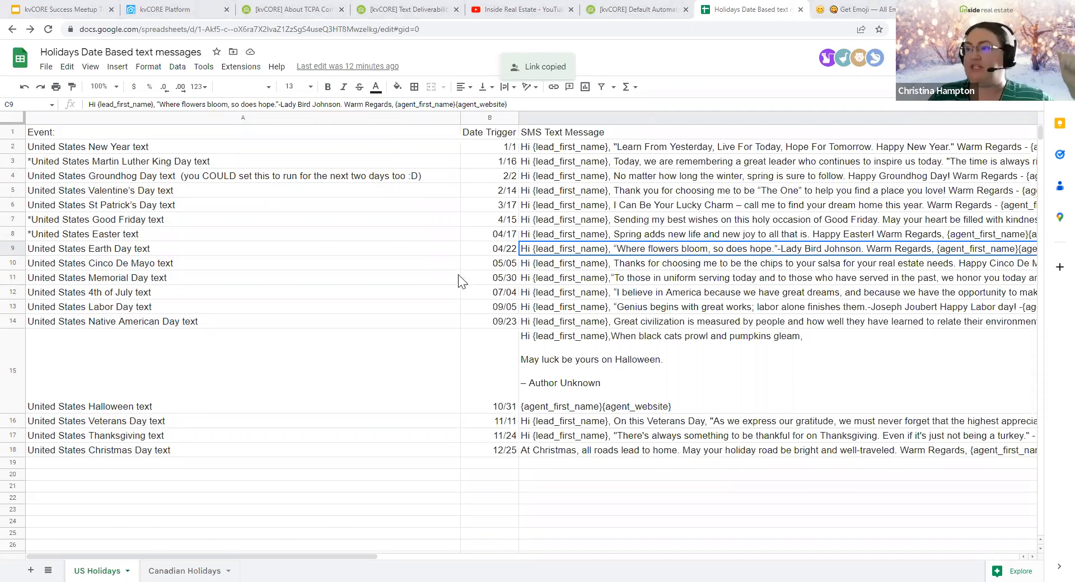
Step: Review the New Year and asterisked holiday rows for Martin Luther King Day, Good Friday and Easter, including Easter's trigger date
{"action": "left_click", "coordinate": [222, 148]}
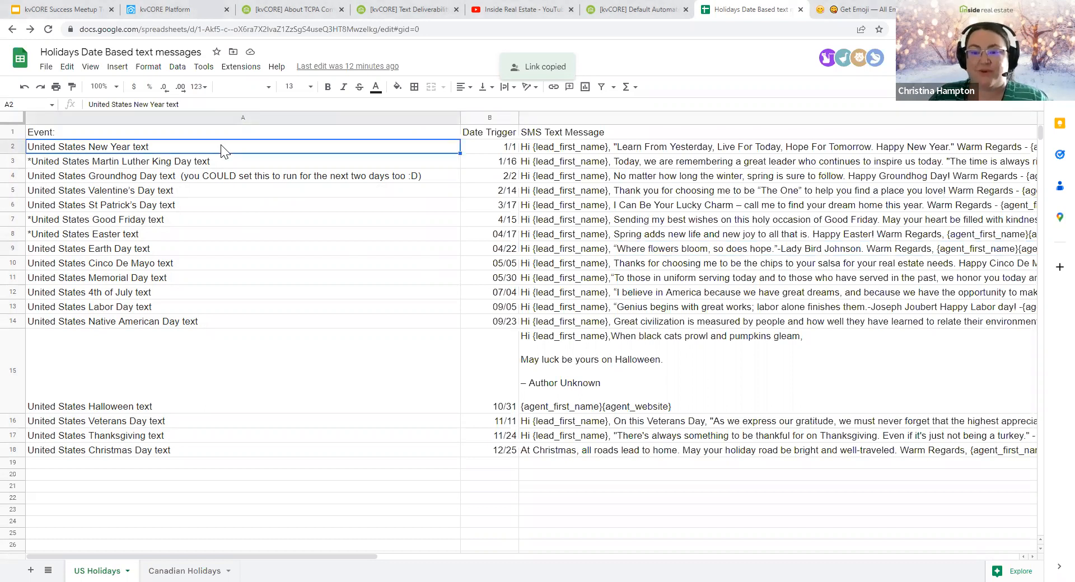
{"action": "double_click", "coordinate": [36, 162]}
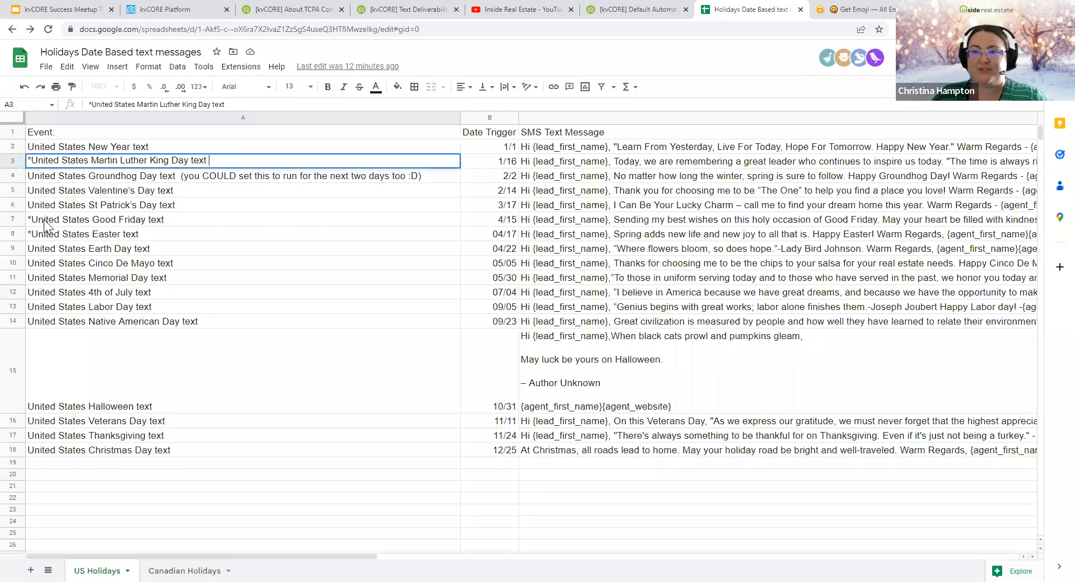
{"action": "left_click", "coordinate": [44, 220]}
{"action": "double_click", "coordinate": [47, 235]}
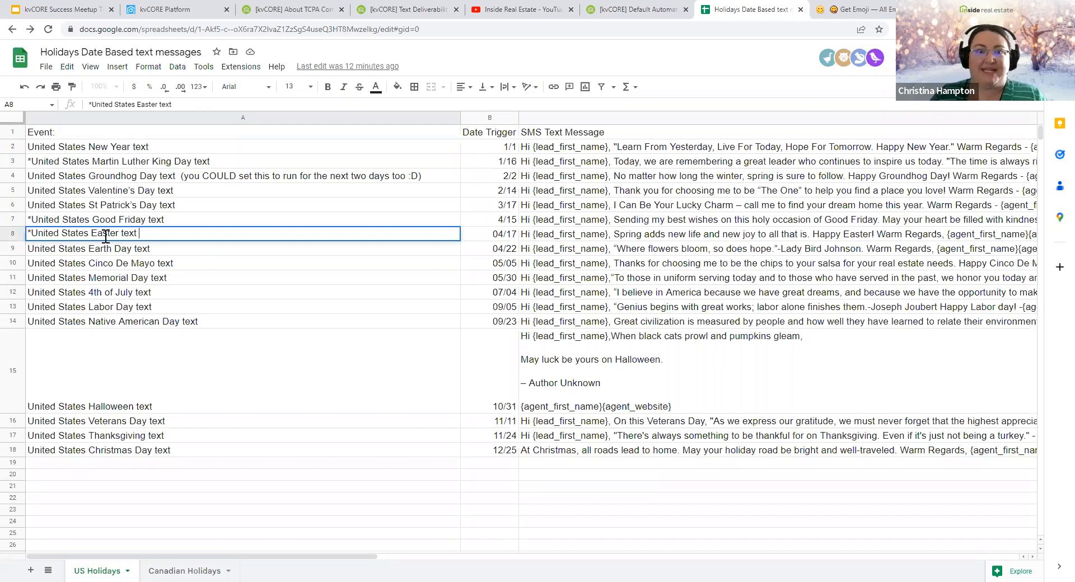
{"action": "key", "text": "Tab"}
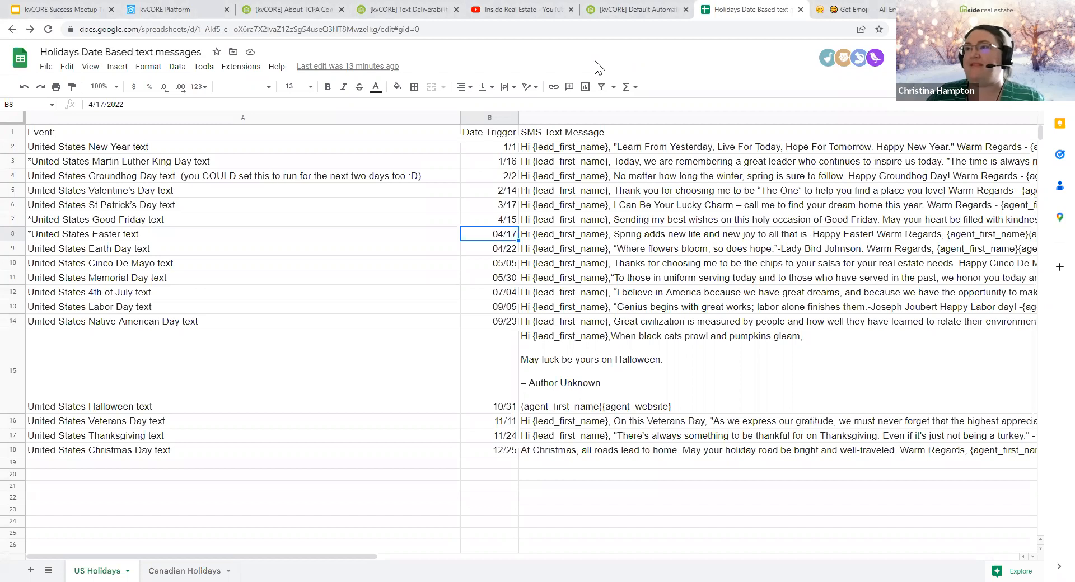
Step: Bring up the kvCORE Text Deliverability help article and examine the help desk's article search
{"action": "left_click", "coordinate": [409, 9]}
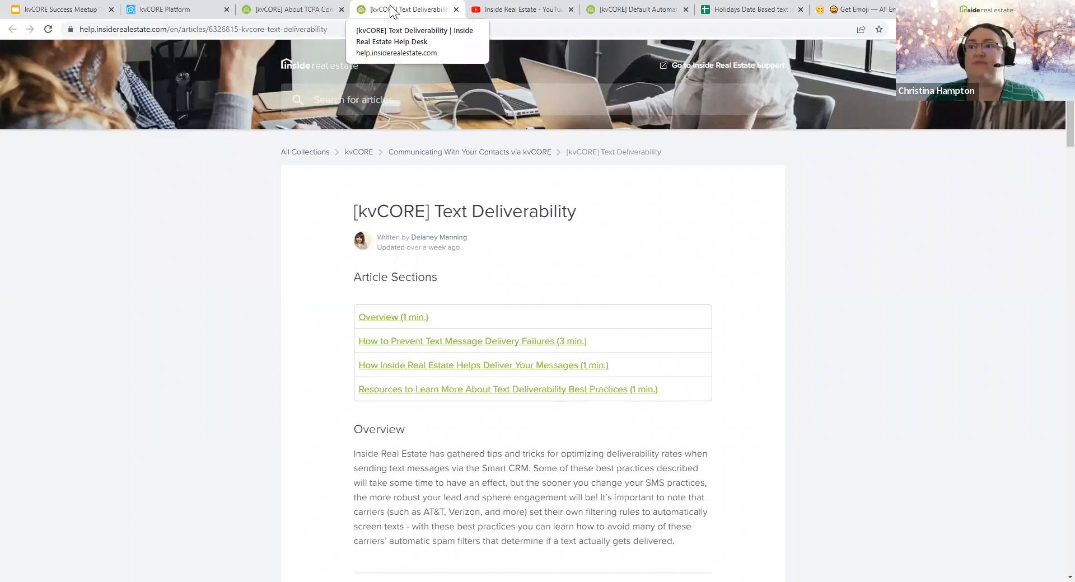
{"action": "left_click", "coordinate": [351, 102]}
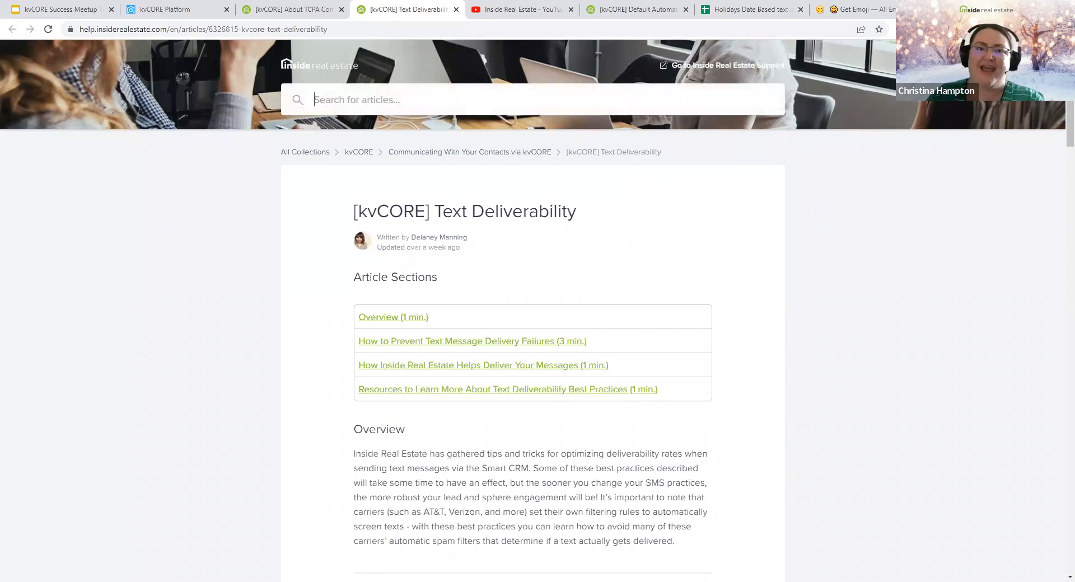
{"action": "left_click", "coordinate": [436, 65]}
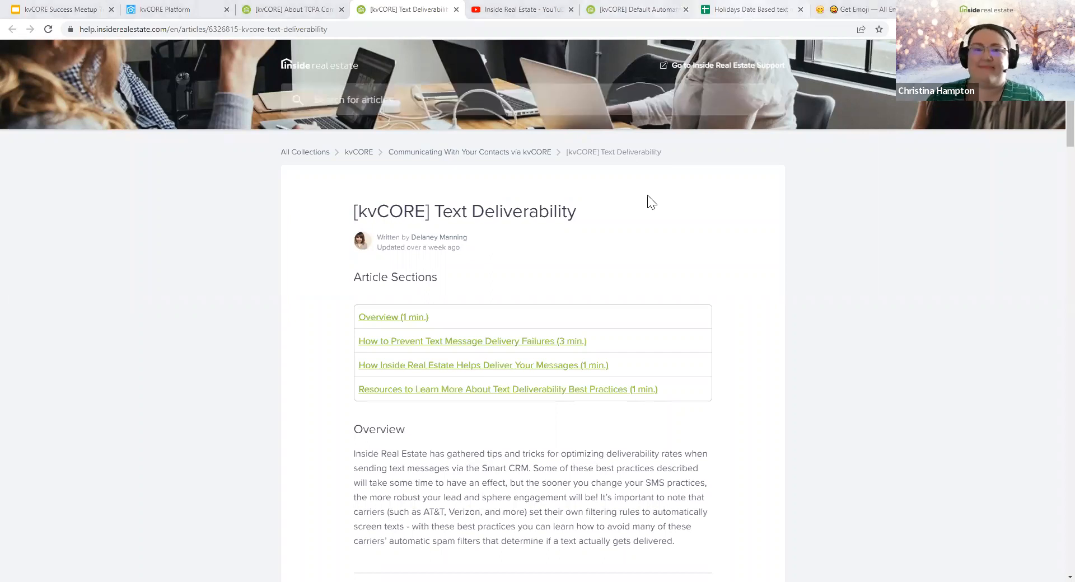
Step: Return to the holiday messages spreadsheet and review the SMS text messages on the Canadian Holidays sheet
{"action": "key", "text": "ctrl+7"}
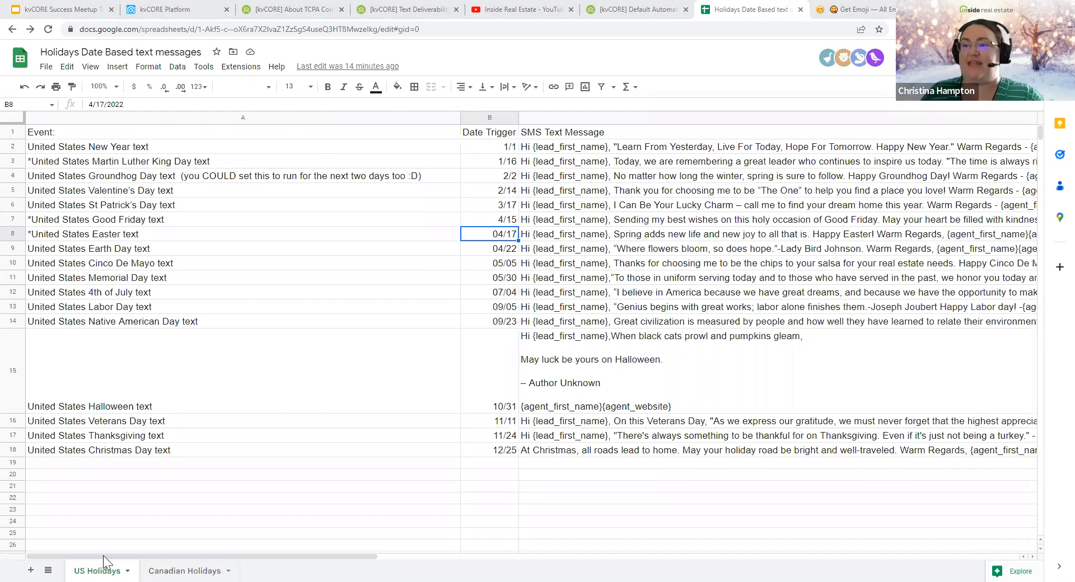
{"action": "left_click", "coordinate": [168, 571]}
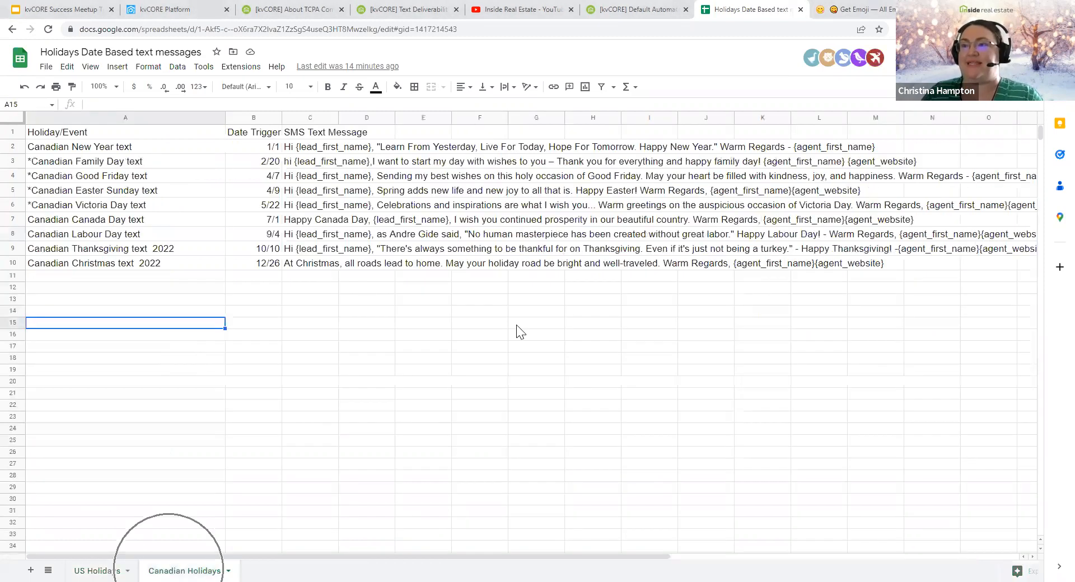
{"action": "left_click", "coordinate": [311, 117]}
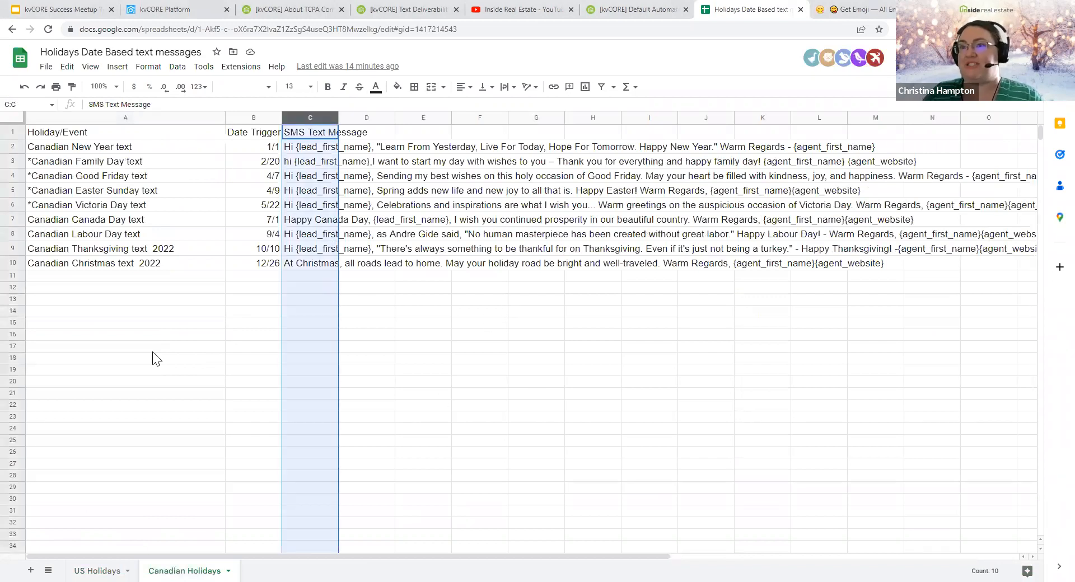
{"action": "left_click", "coordinate": [124, 565]}
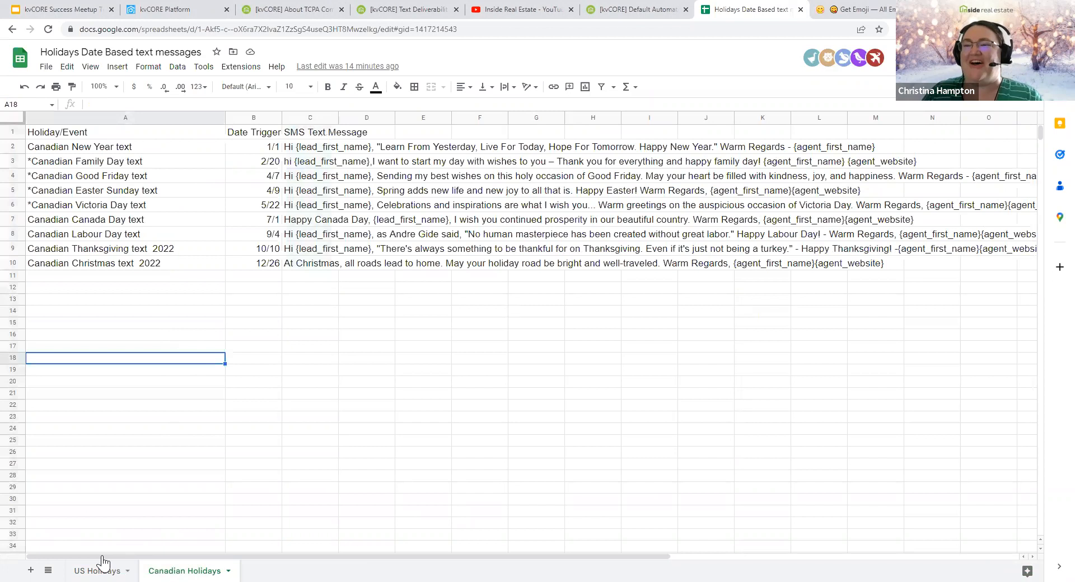